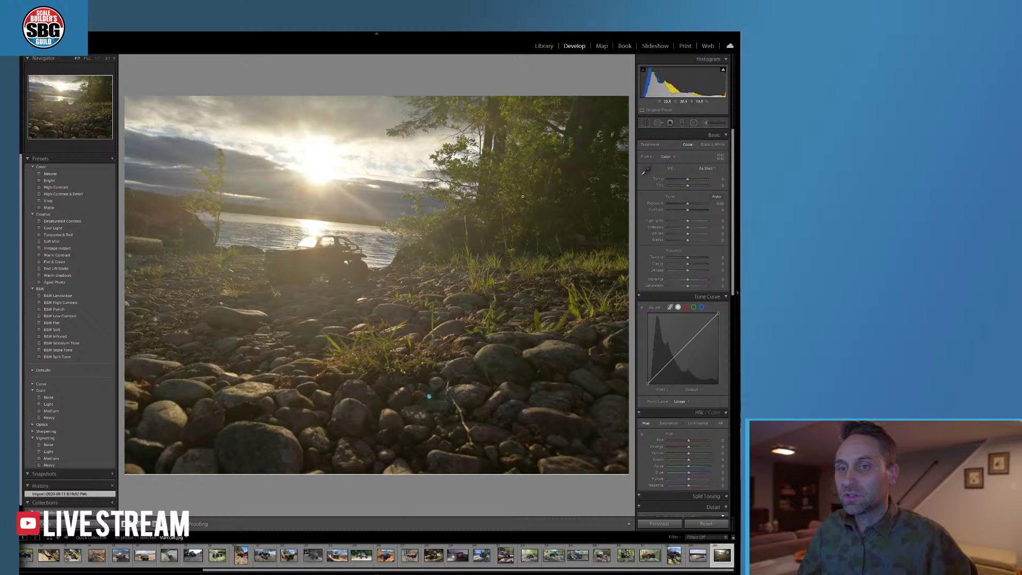
- Level the horizon by rotating the photo to -4.7 in Transform, and constrain the crop to hide the blank edges
click(318, 269)
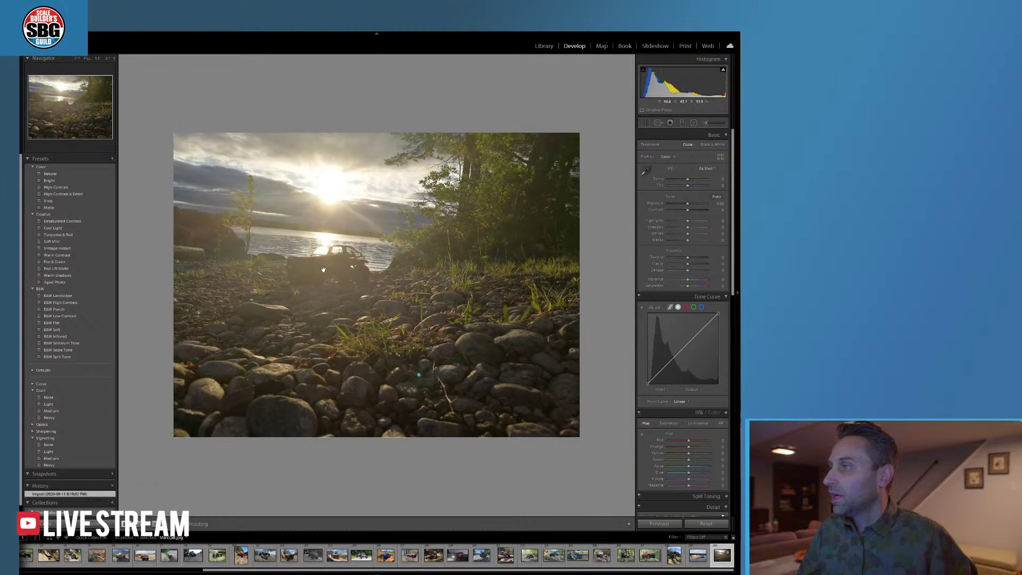
click(329, 269)
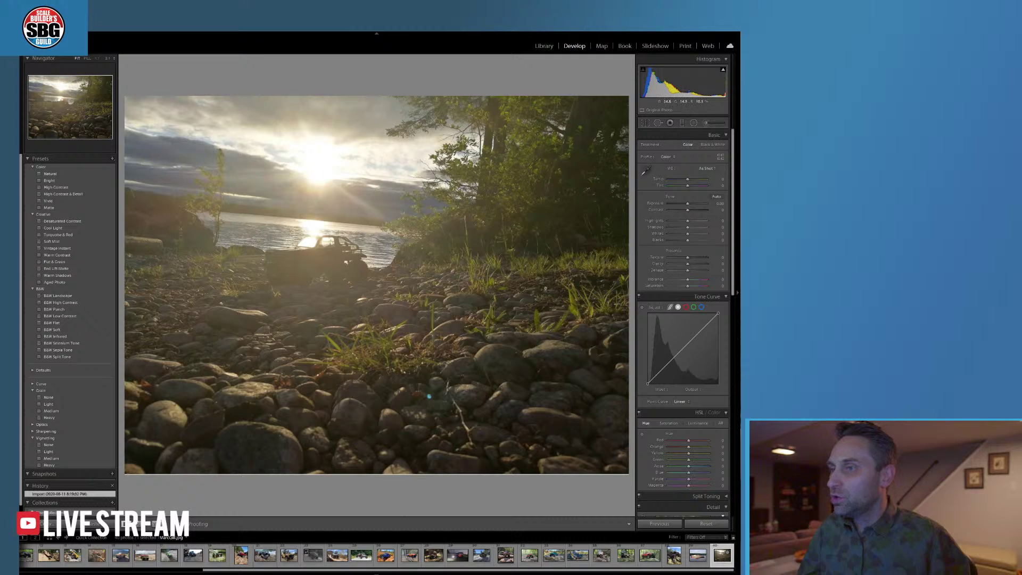
drag(730, 220, 740, 425)
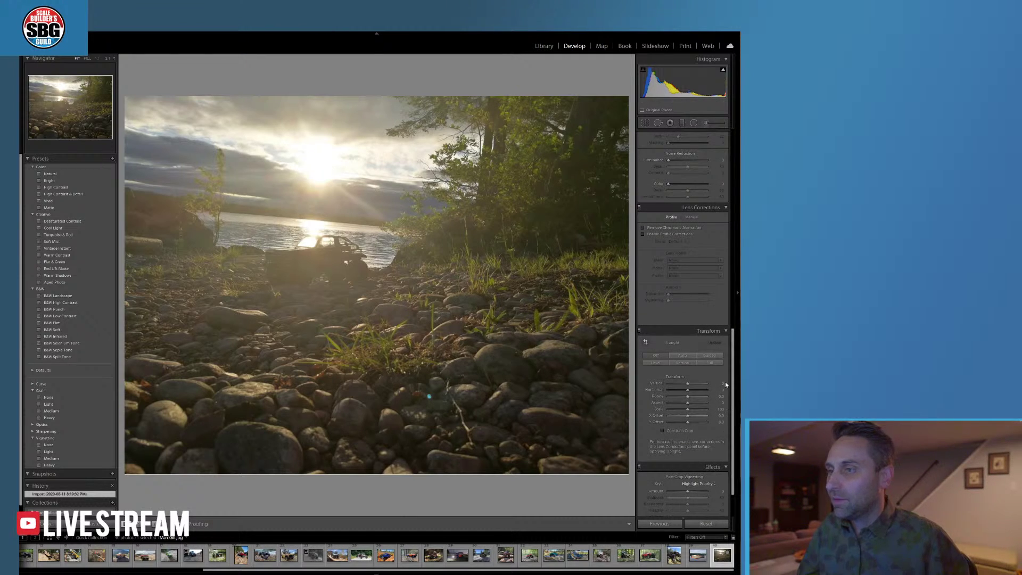
click(688, 403)
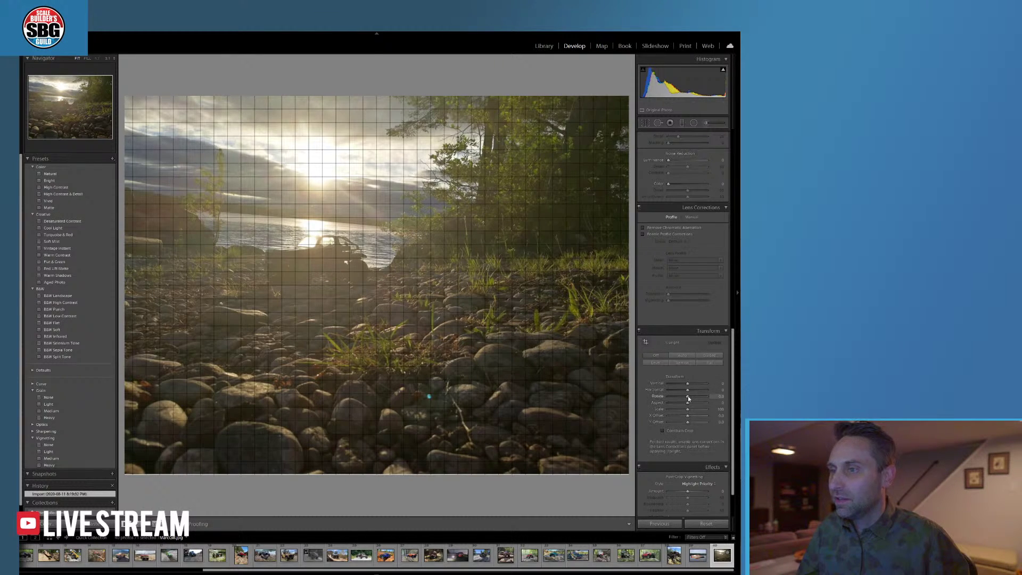
drag(688, 395, 678, 395)
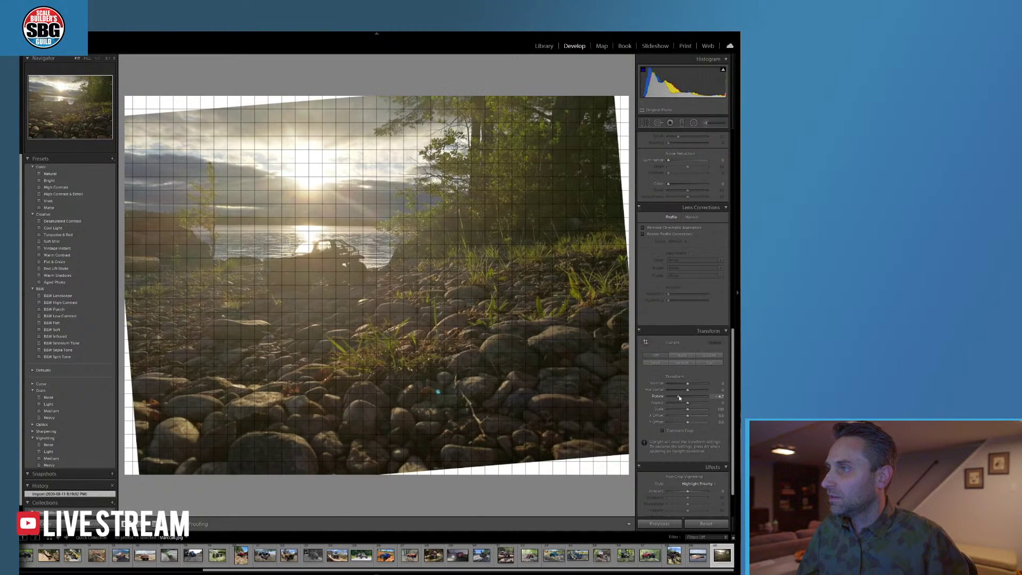
click(662, 430)
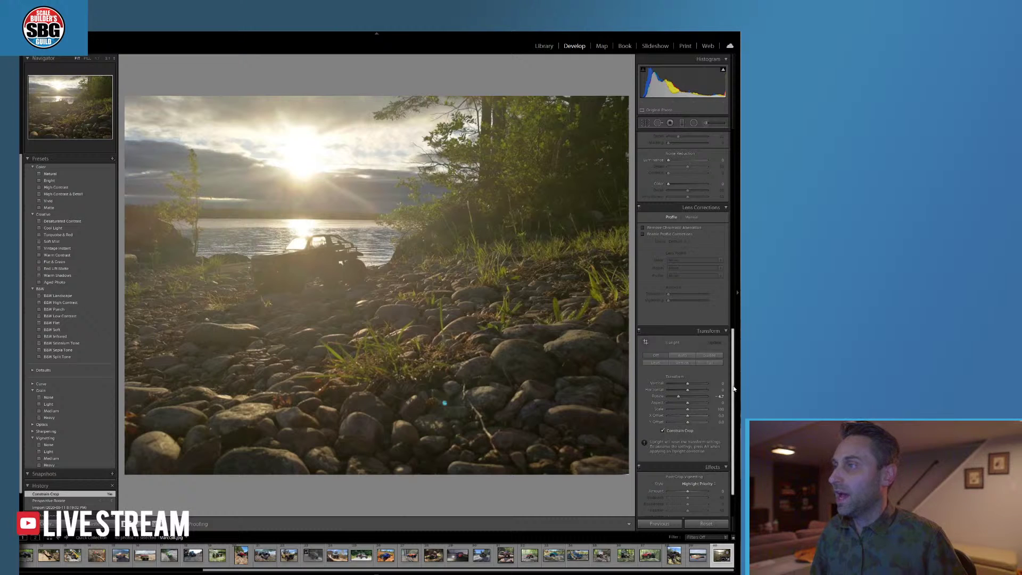
- Warm the white balance temperature to +14, and lower Shadows to about -72 and Blacks to -51
scroll(733, 388, up, 10)
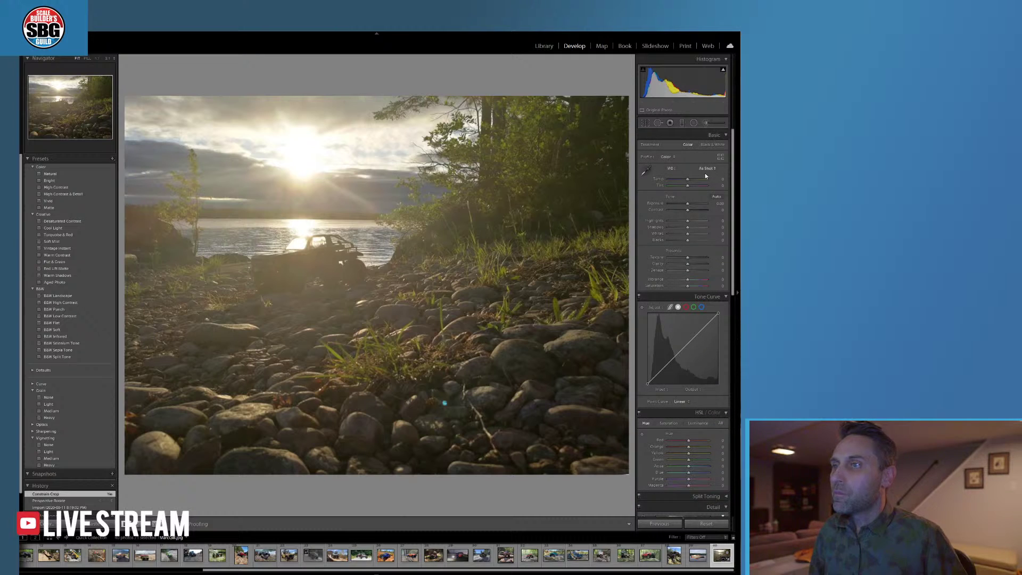
drag(688, 179, 690, 178)
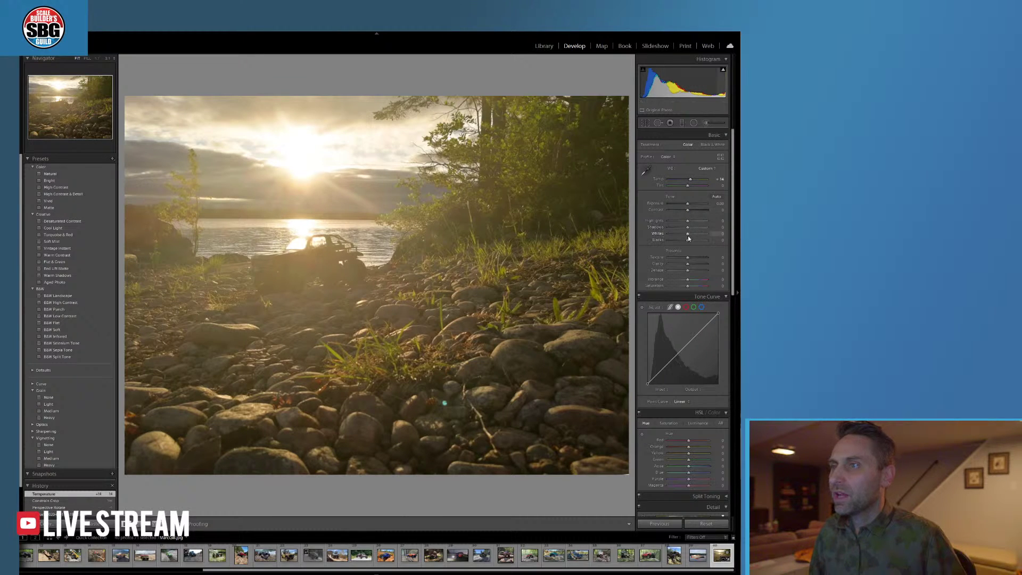
mouse_move(686, 227)
mouse_down()
mouse_move(672, 227)
mouse_move(685, 239)
mouse_move(675, 238)
mouse_up()
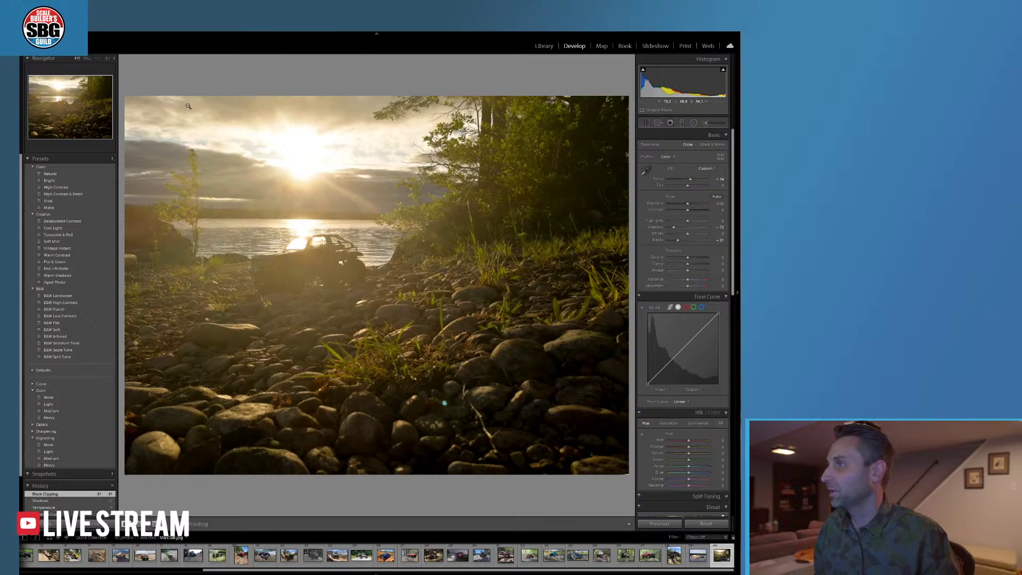
- Add a graduated filter running from the top of the sky down to the truck, and reduce its exposure
click(681, 123)
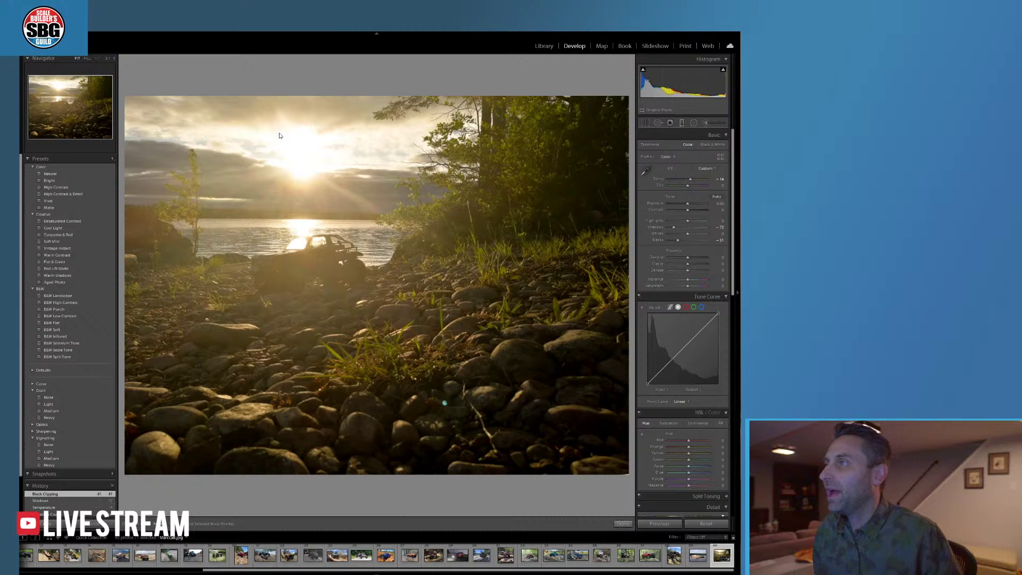
drag(286, 90, 288, 247)
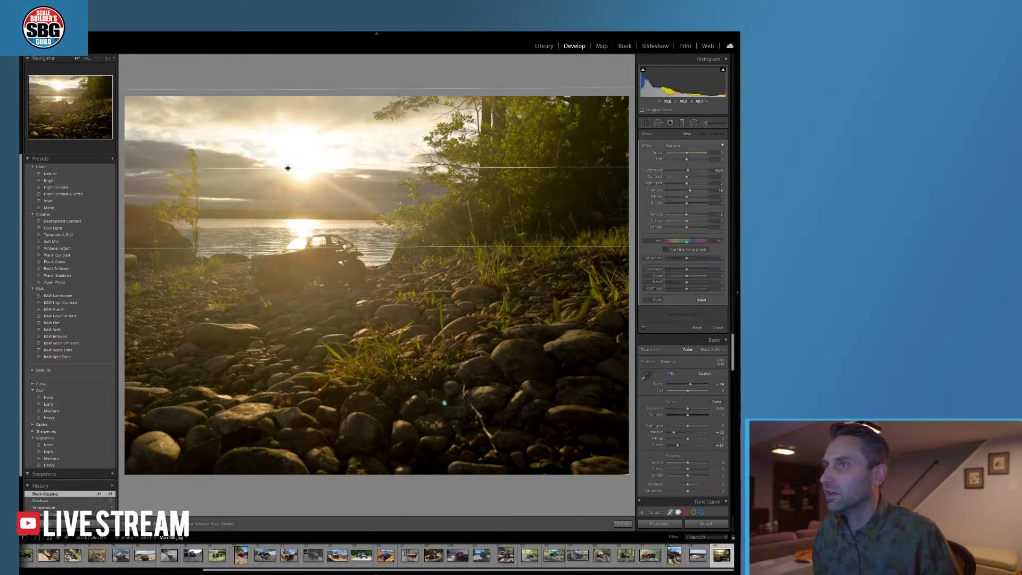
drag(688, 170, 684, 173)
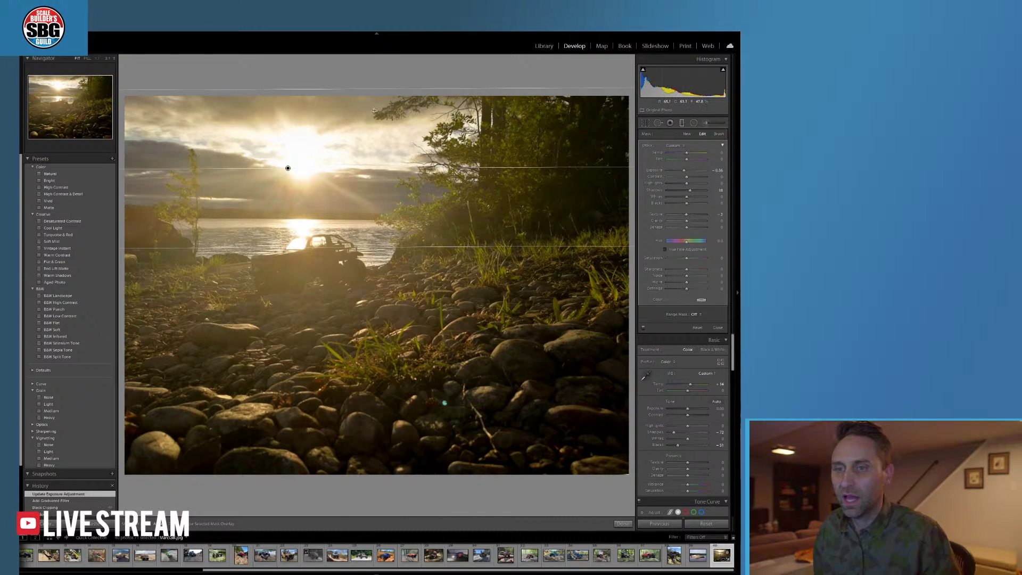
- Set the sky graduated filter's temperature to 11 and its saturation to 7
drag(687, 153, 684, 155)
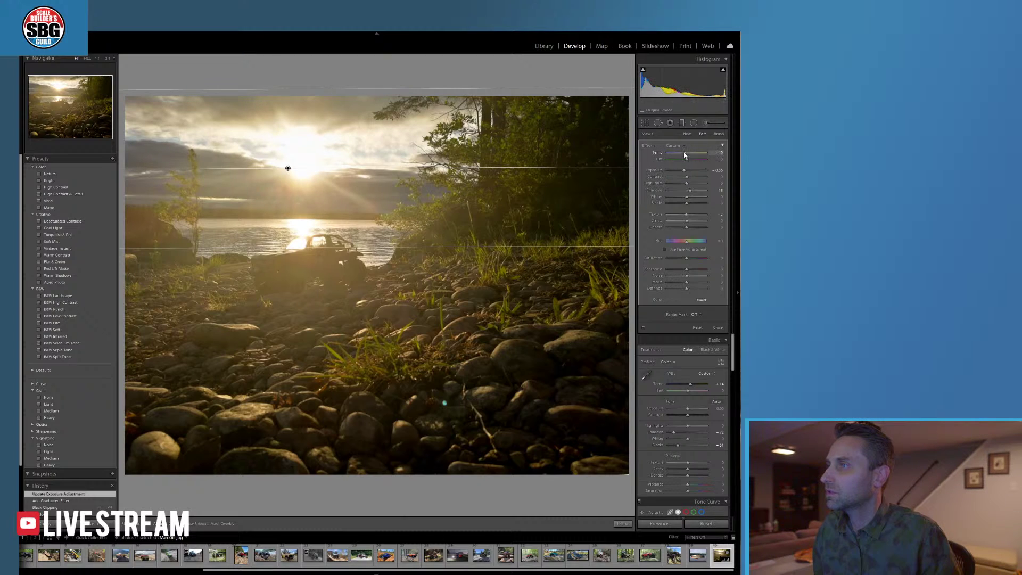
mouse_move(686, 155)
mouse_down()
mouse_move(672, 155)
mouse_move(688, 154)
mouse_up()
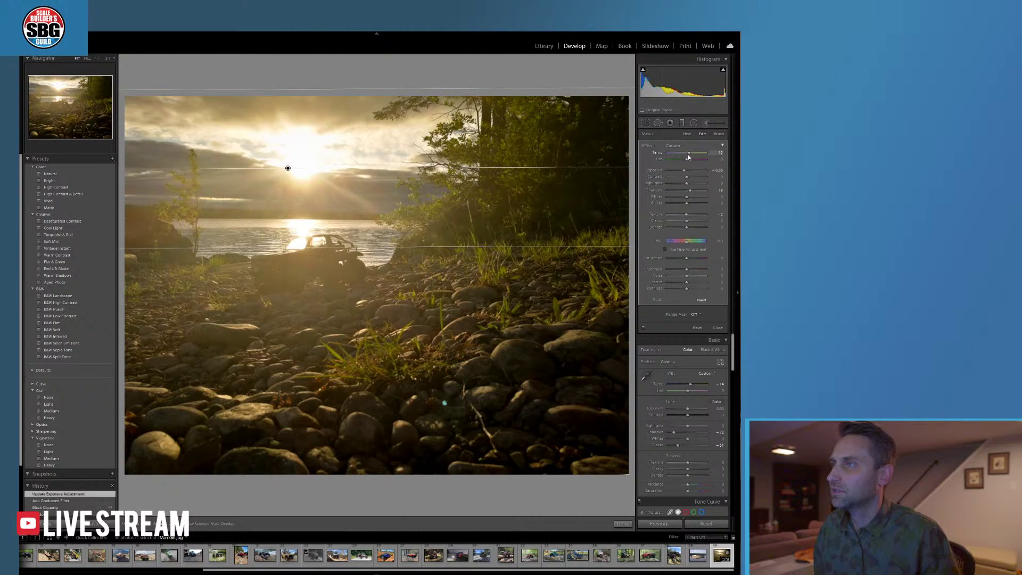
drag(688, 155, 686, 154)
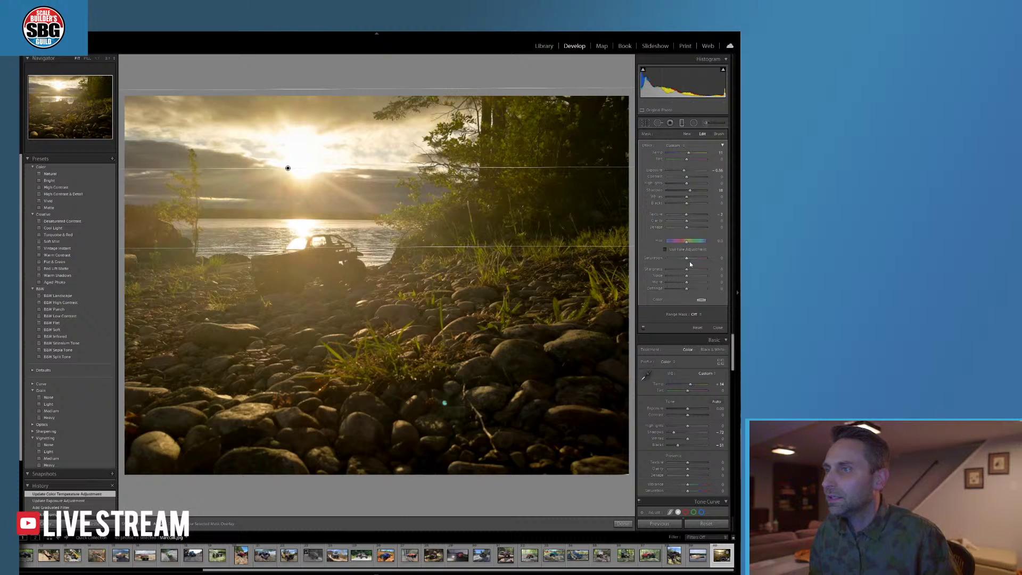
drag(688, 261, 689, 260)
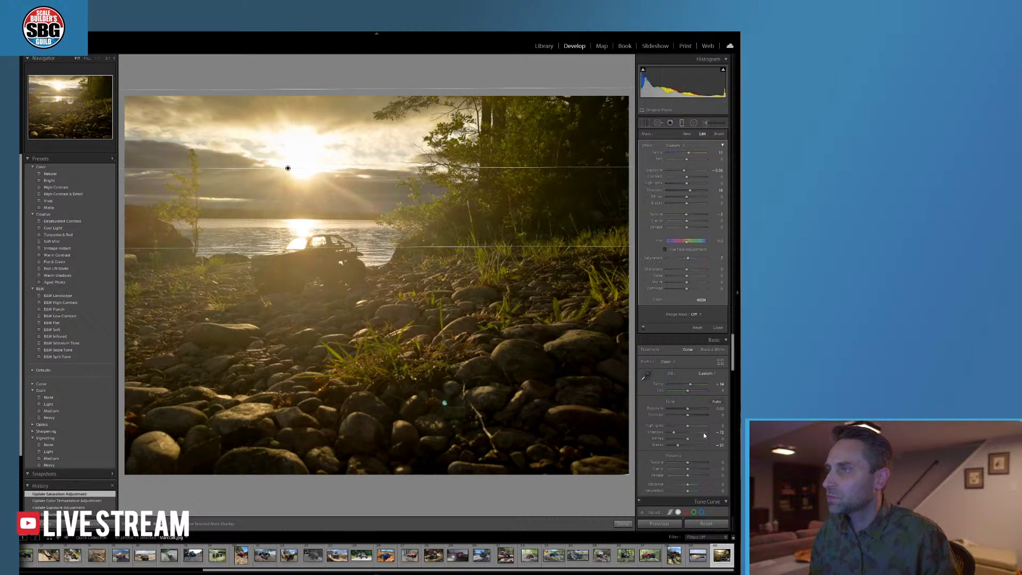
- Adjust the HSL foliage colours: green saturation -32, yellow saturation -8 and green hue -57
drag(732, 344, 733, 400)
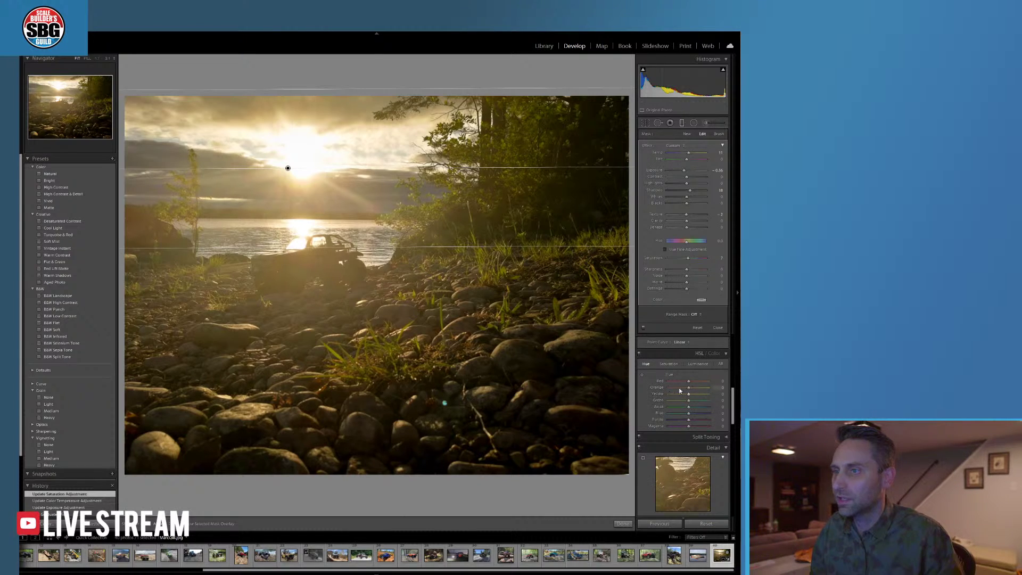
click(666, 366)
drag(688, 399, 682, 399)
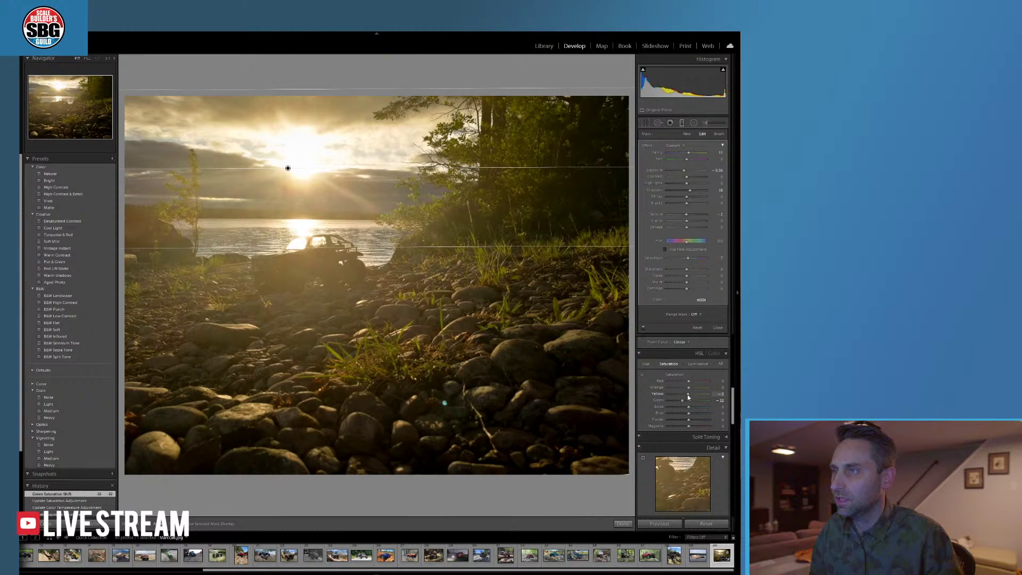
drag(686, 395, 686, 394)
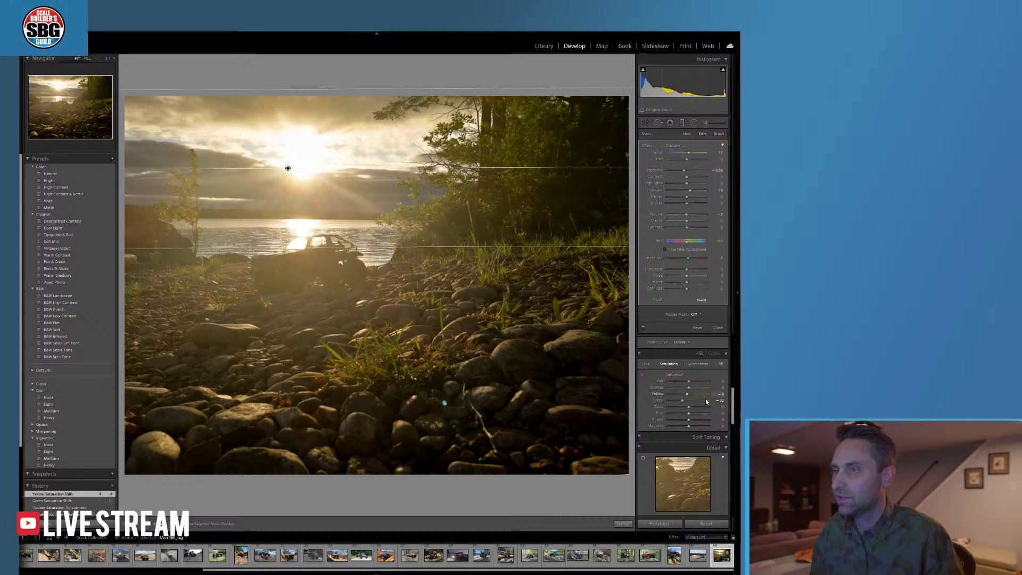
click(646, 364)
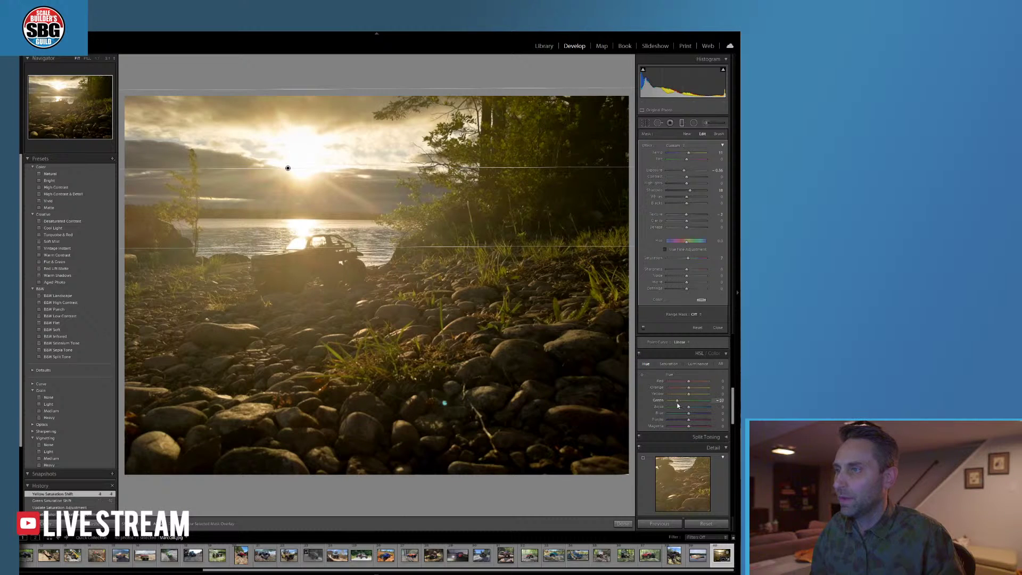
drag(676, 403, 677, 403)
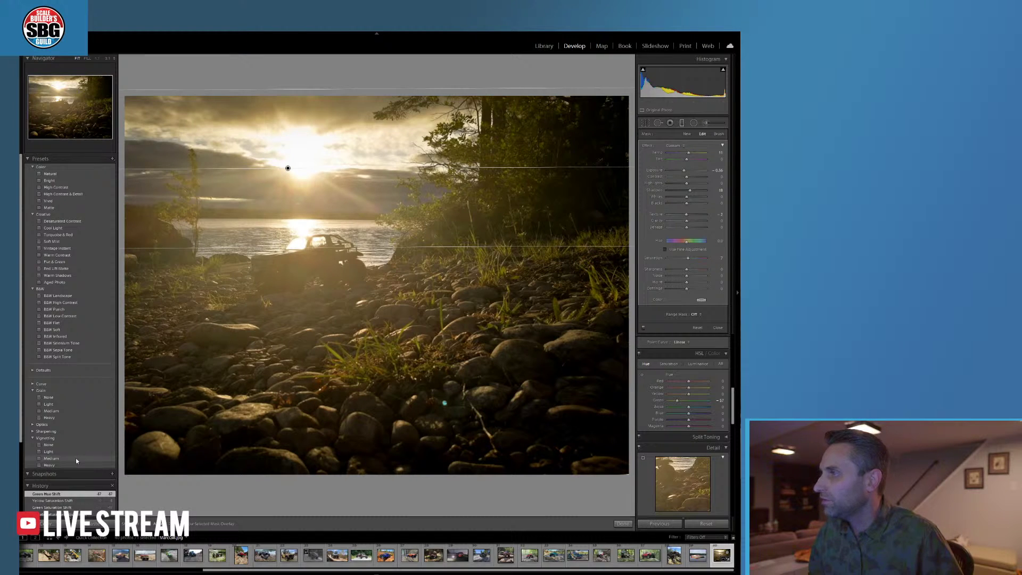
- Apply the Medium vignetting preset and finish editing the graduated filter
click(76, 459)
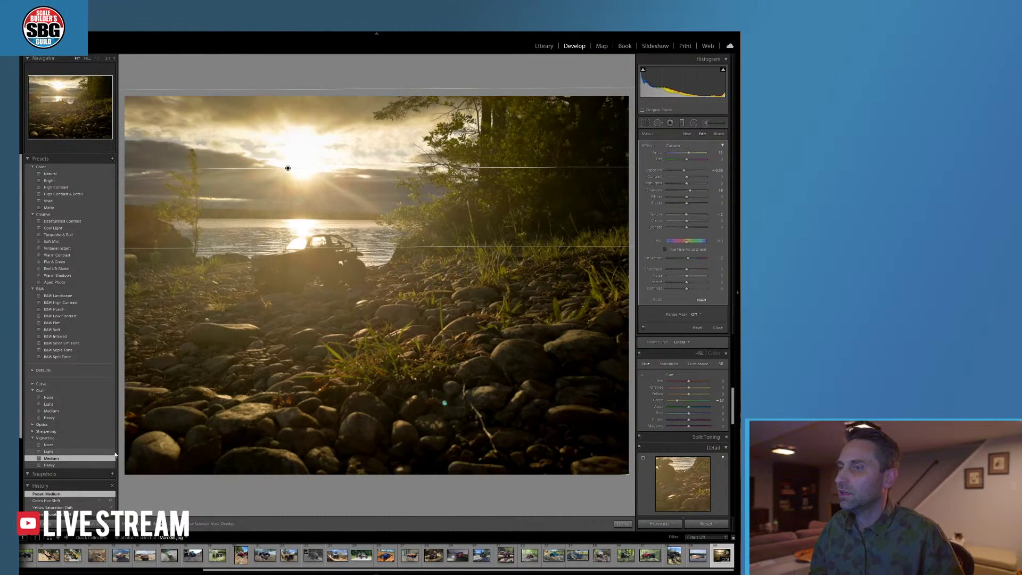
click(621, 525)
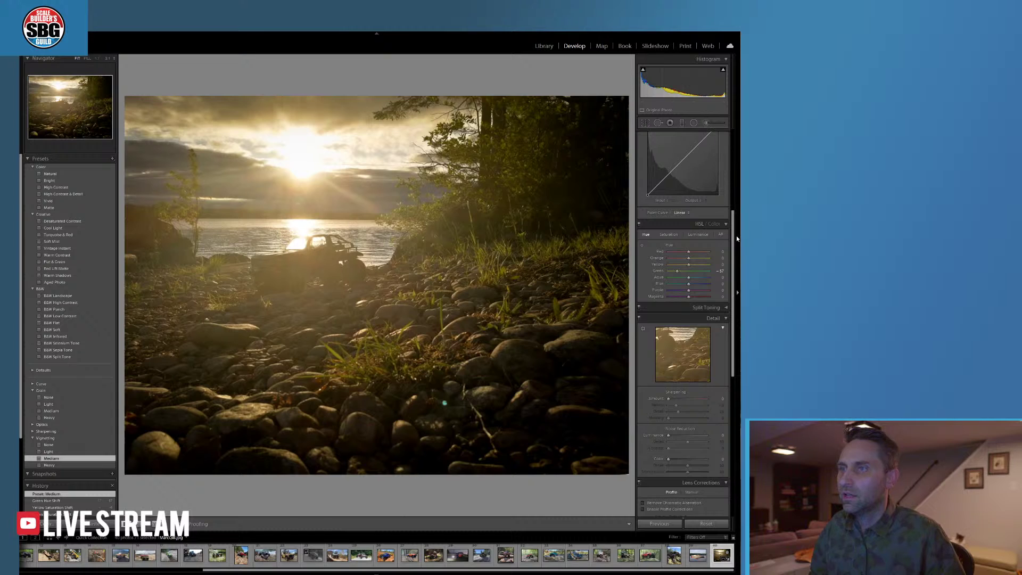
- Set the photo's Texture to +14 and Clarity to +11, and slightly lower the overall Exposure
scroll(684, 229, up, 5)
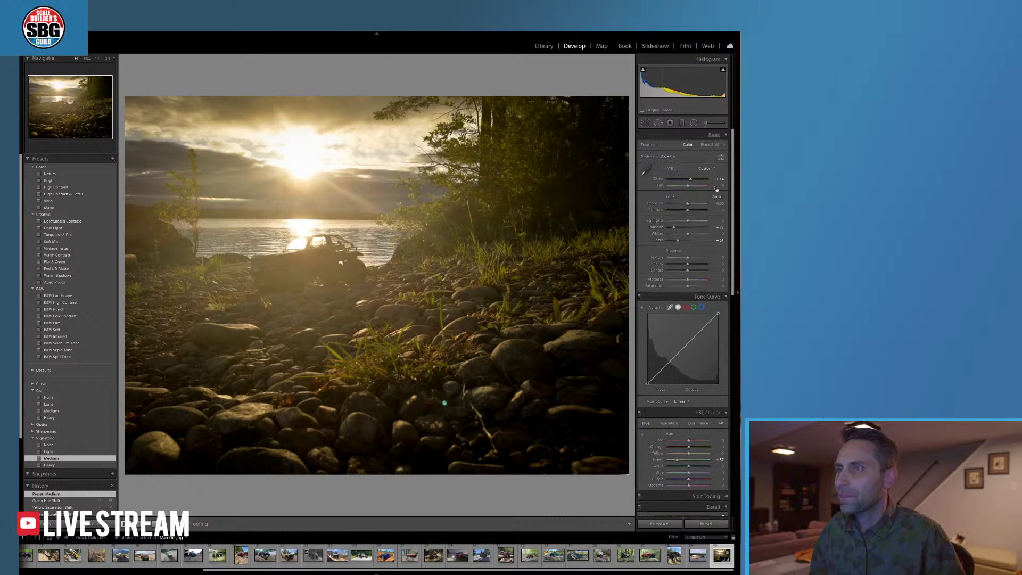
drag(689, 260, 692, 258)
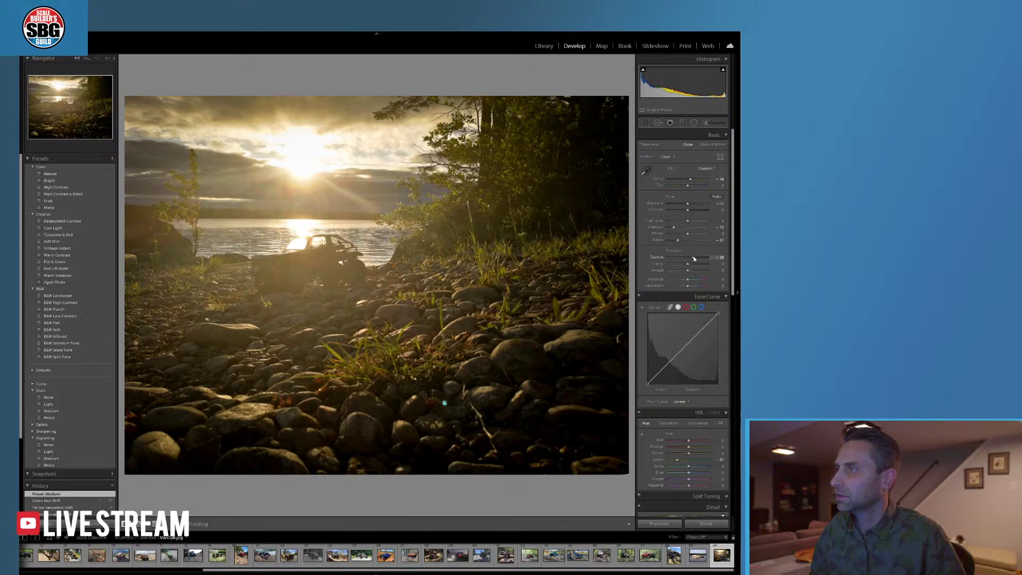
double_click(686, 257)
drag(678, 259, 677, 258)
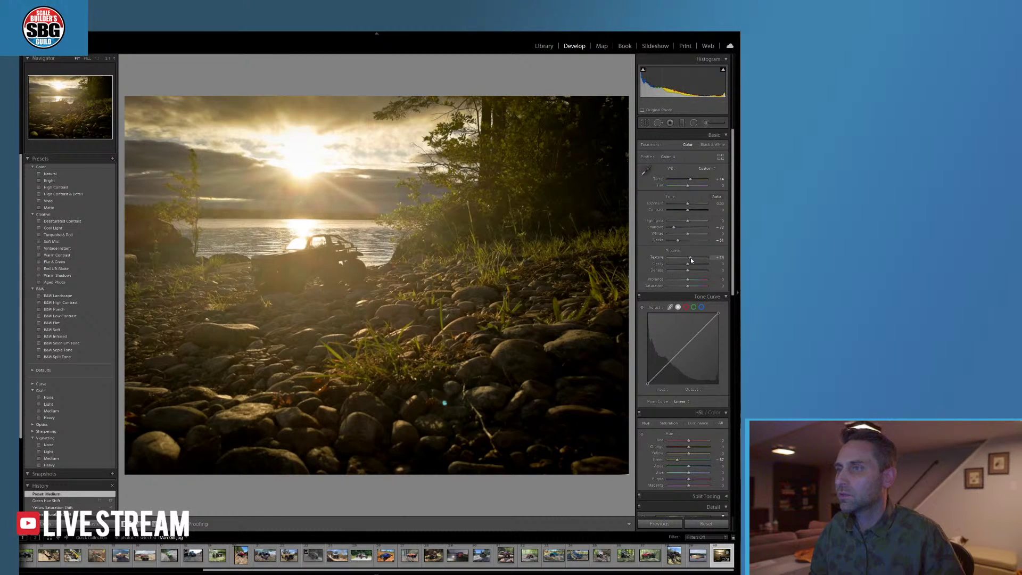
drag(691, 258, 690, 266)
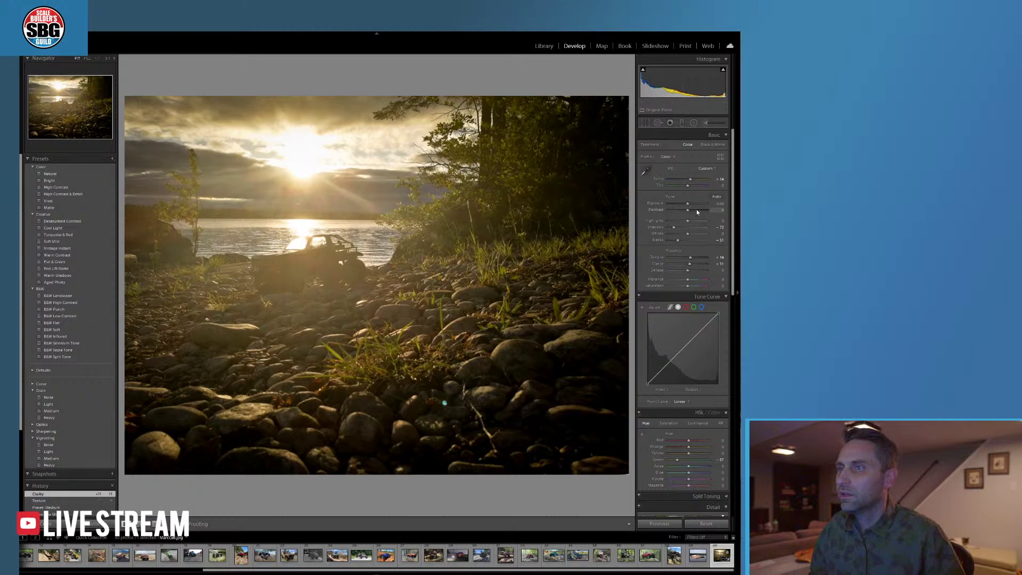
drag(686, 206, 684, 205)
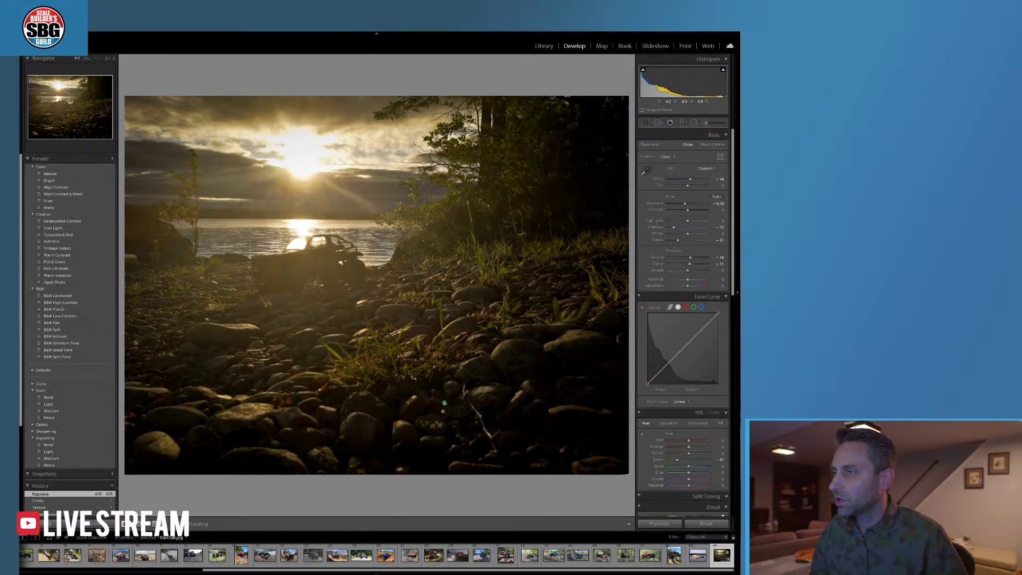
- Try to remove the teal lens flare spot among the foreground rocks with a large spot removal brush, and undo the attempt
click(443, 410)
click(431, 407)
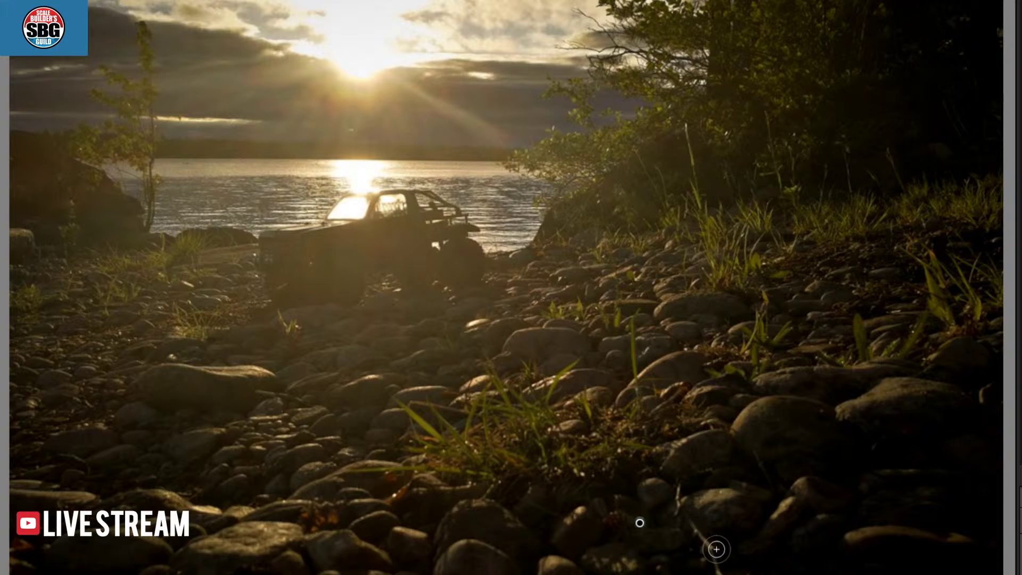
drag(639, 522, 673, 526)
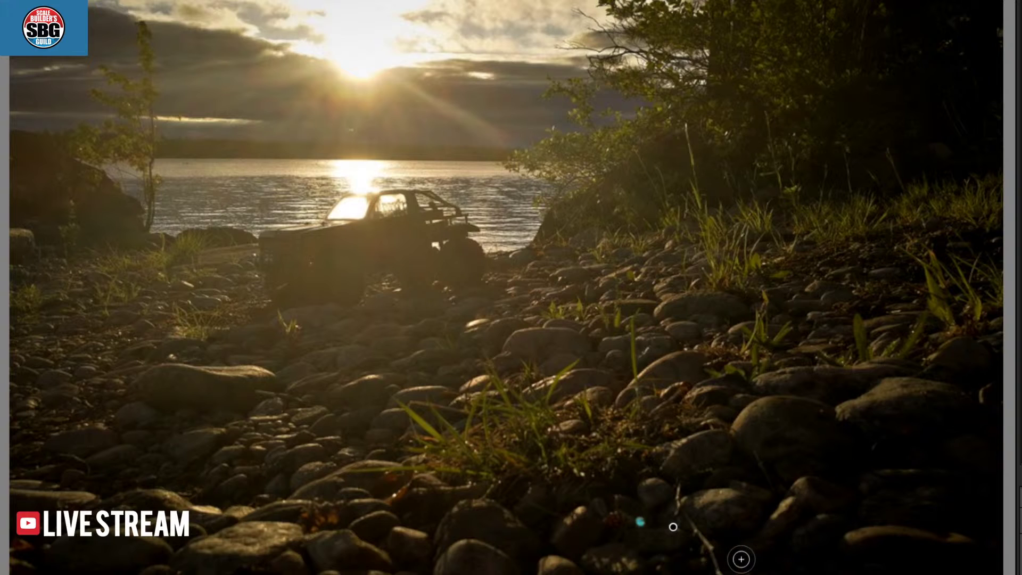
key(ctrl+z)
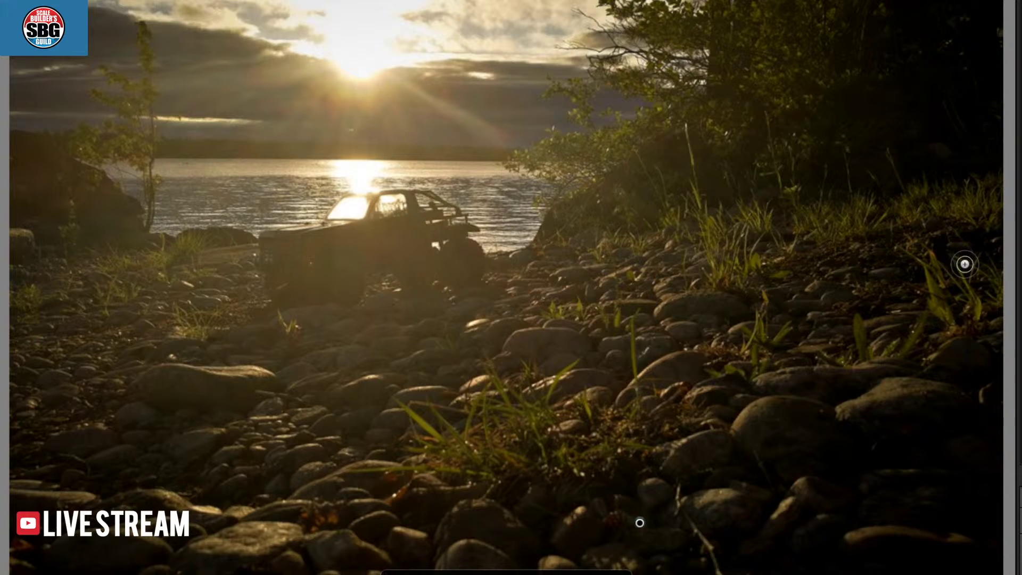
key(ctrl+z)
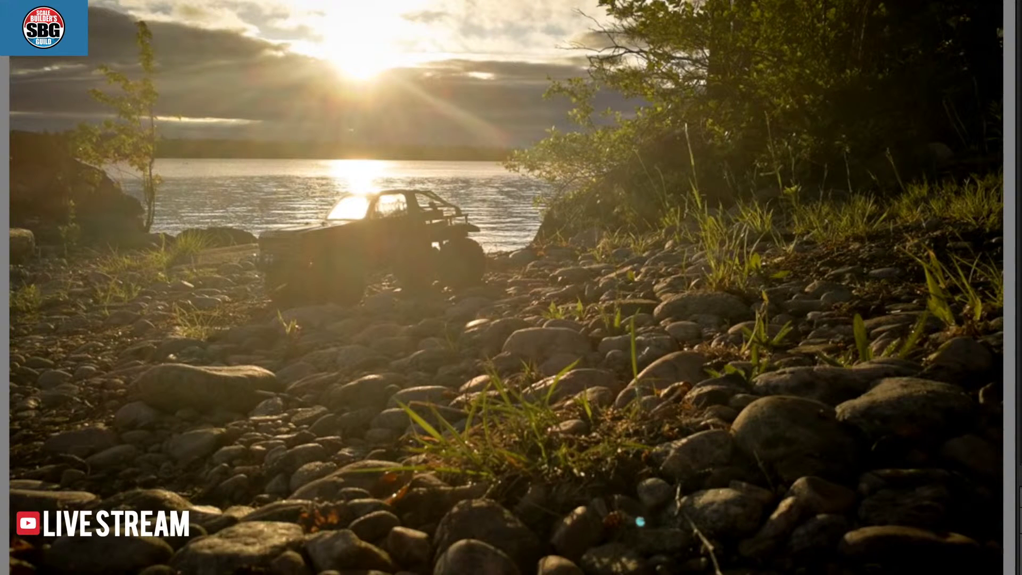
key(ctrl+z)
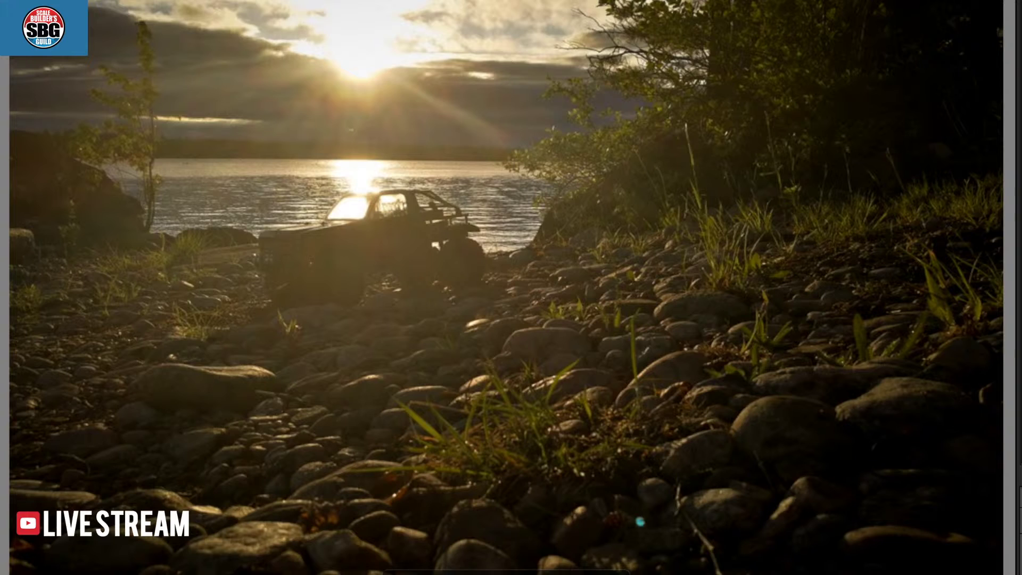
- Shrink the spot removal brush to just cover the teal lens flare spot among the foreground rocks, and heal the spot
key(bracketleft)
key(bracketleft)
key(bracketleft)
key(bracketleft)
key(bracketleft)
key(bracketleft)
key(bracketleft)
key(bracketleft)
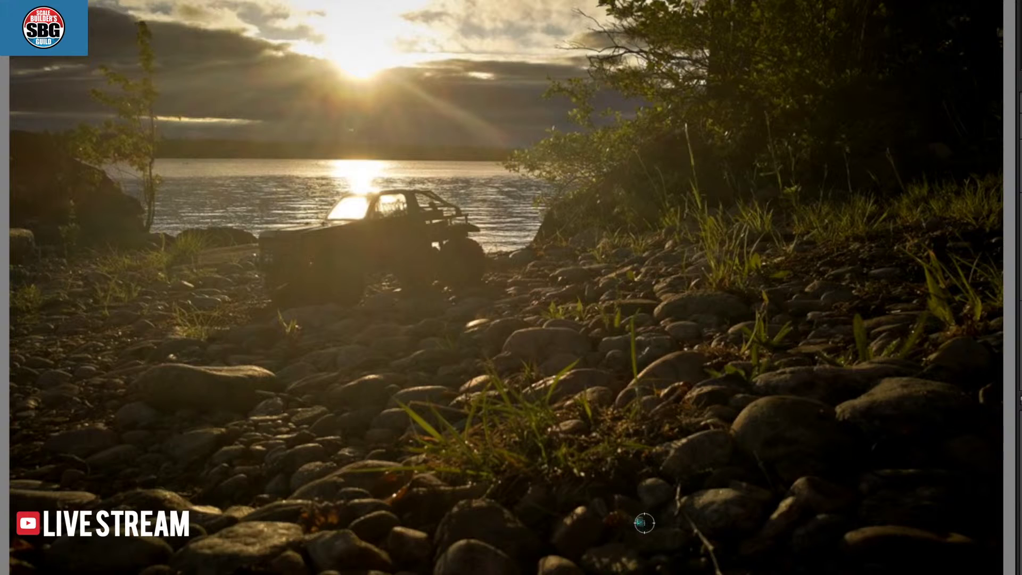
click(641, 521)
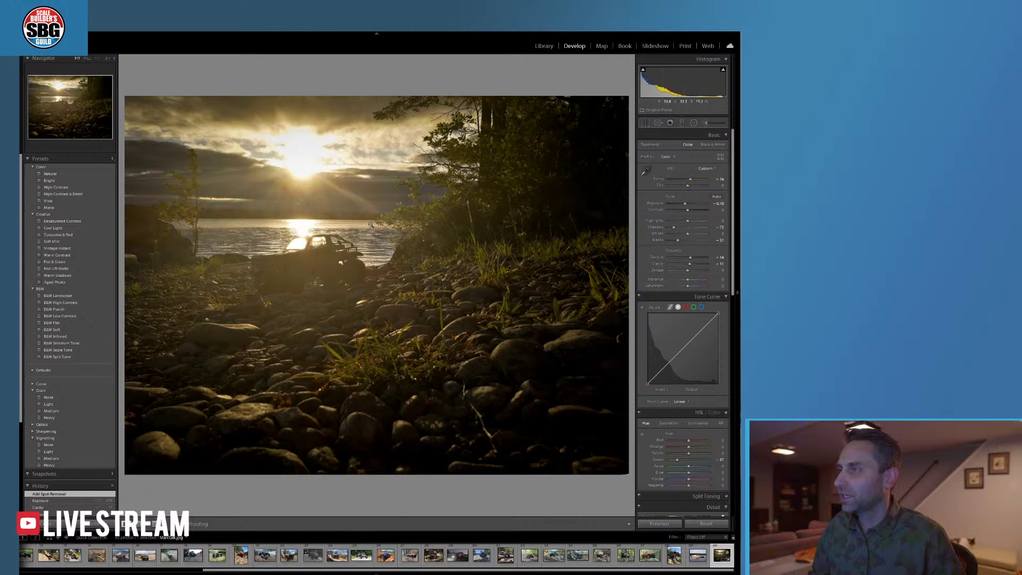
- Compare the sunset photo with its original, then raise Vibrance slightly and set Saturation to +11
key(backslash)
key(backslash)
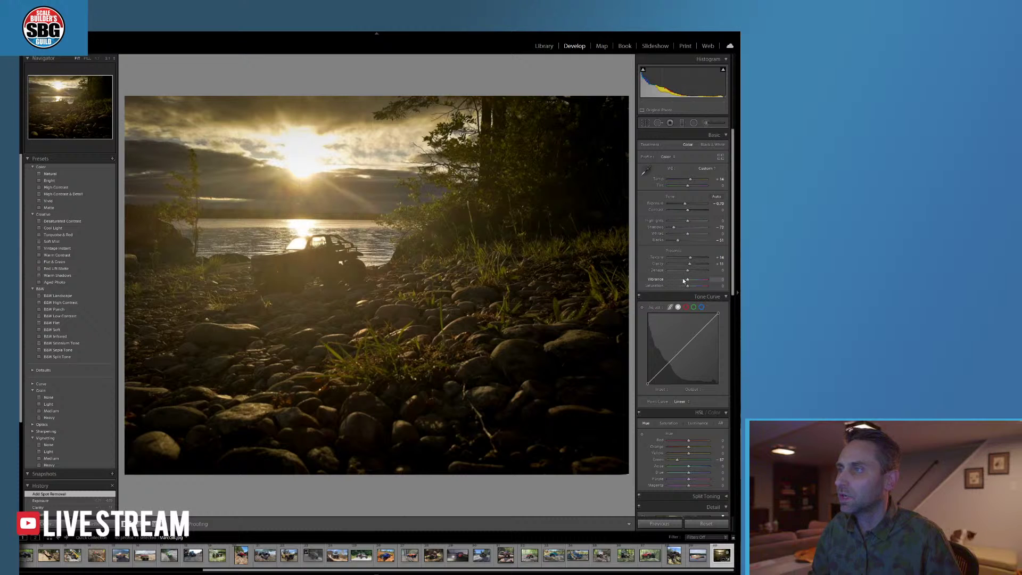
mouse_move(687, 278)
mouse_down()
mouse_move(673, 279)
mouse_move(686, 280)
mouse_up()
drag(688, 286, 691, 288)
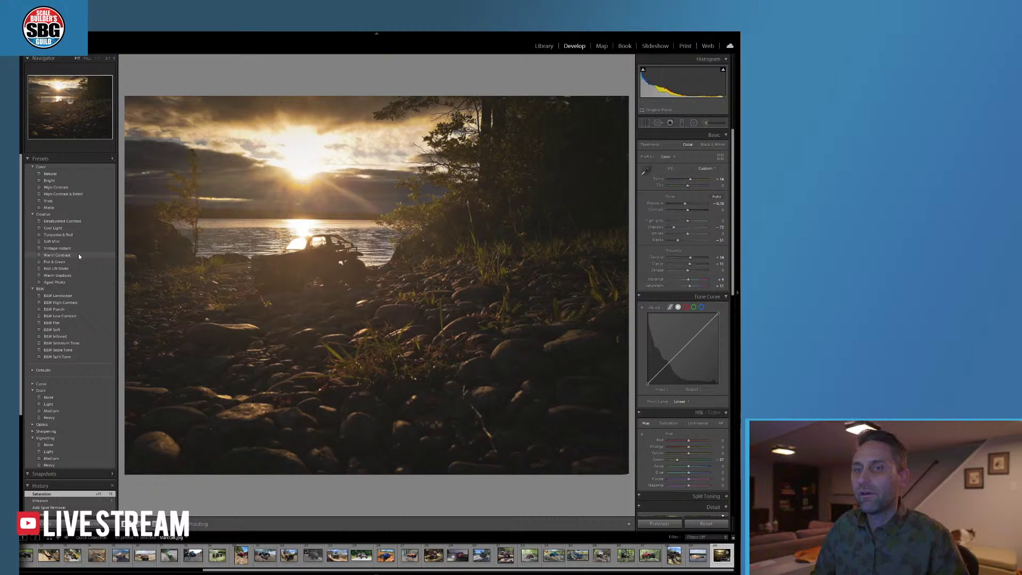
- Apply the Warm Contrast creative preset to the sunset photo and compare the result with the original
click(78, 256)
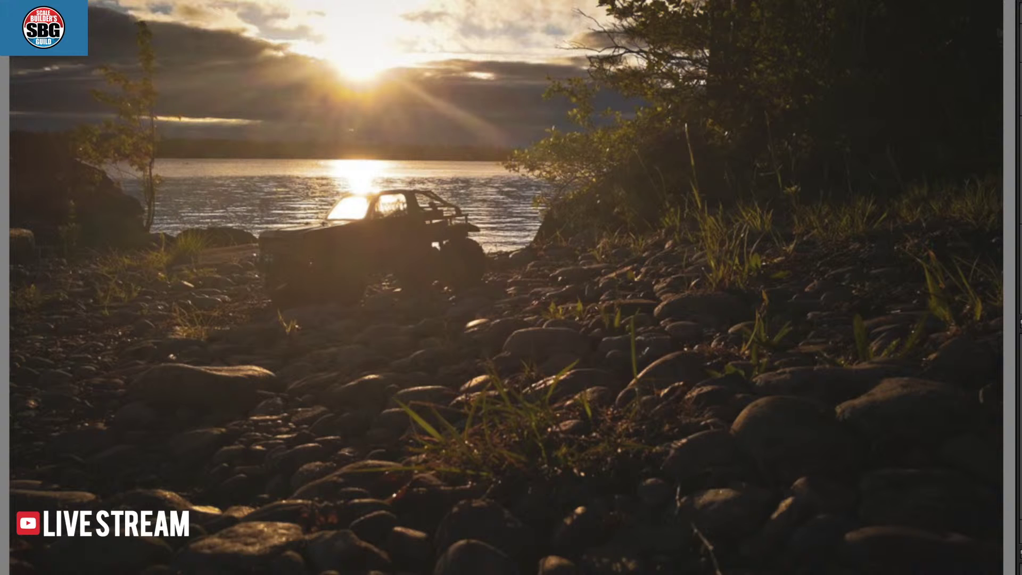
key(backslash)
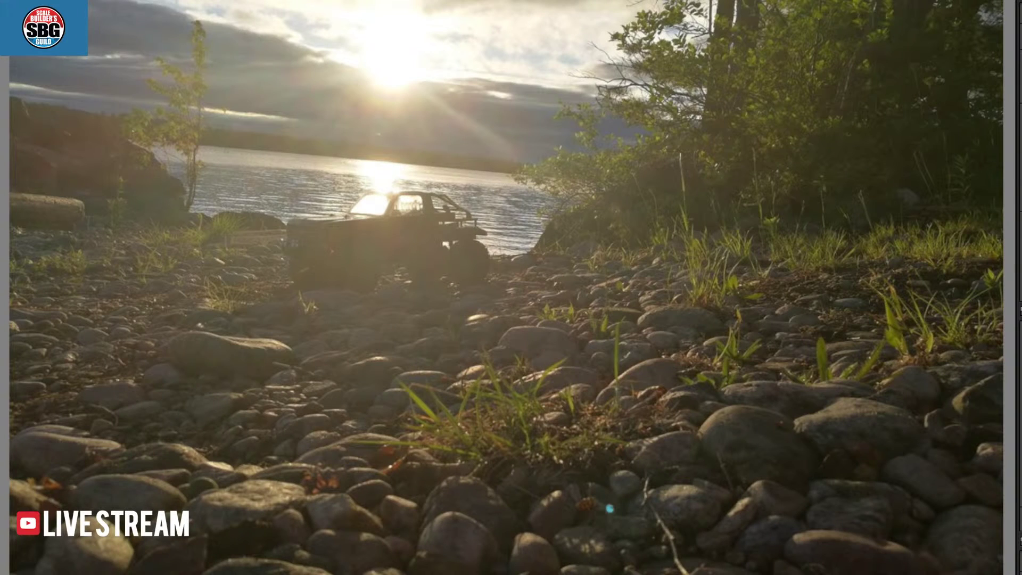
key(backslash)
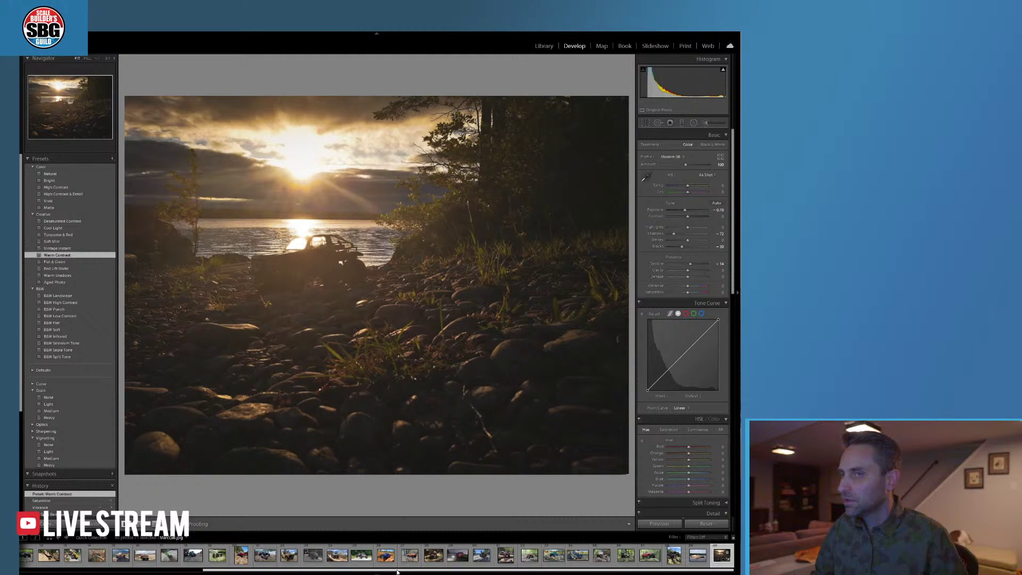
- Open the first photo in the filmstrip, the red Jeep on the riverbank, and inspect its body and front end up close
drag(397, 571, 213, 570)
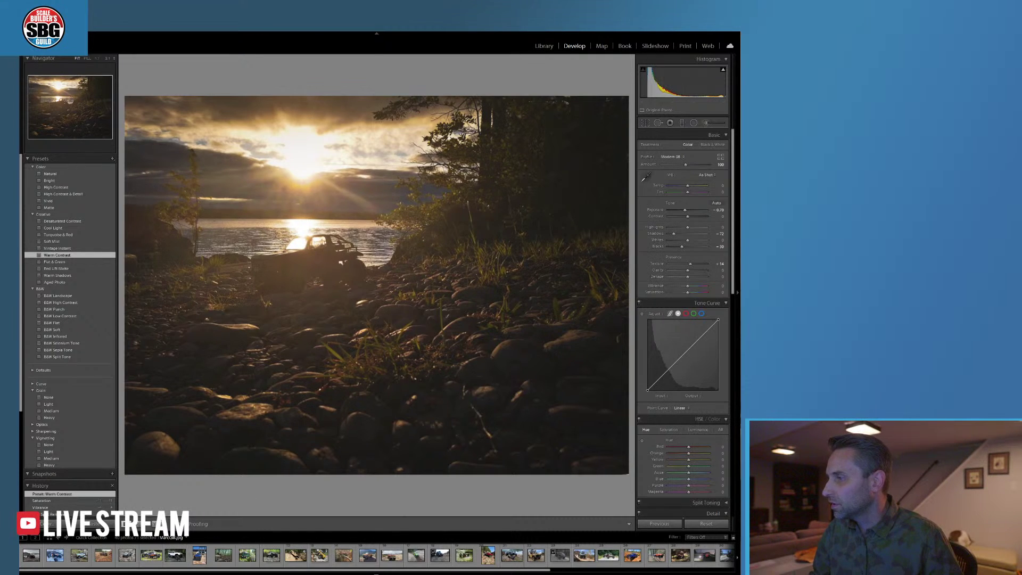
click(30, 556)
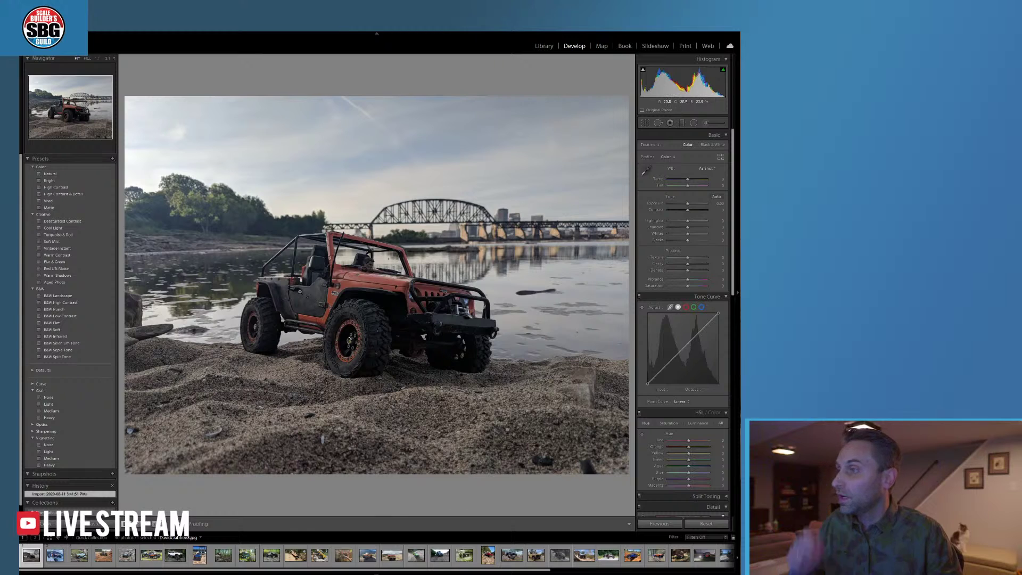
click(301, 293)
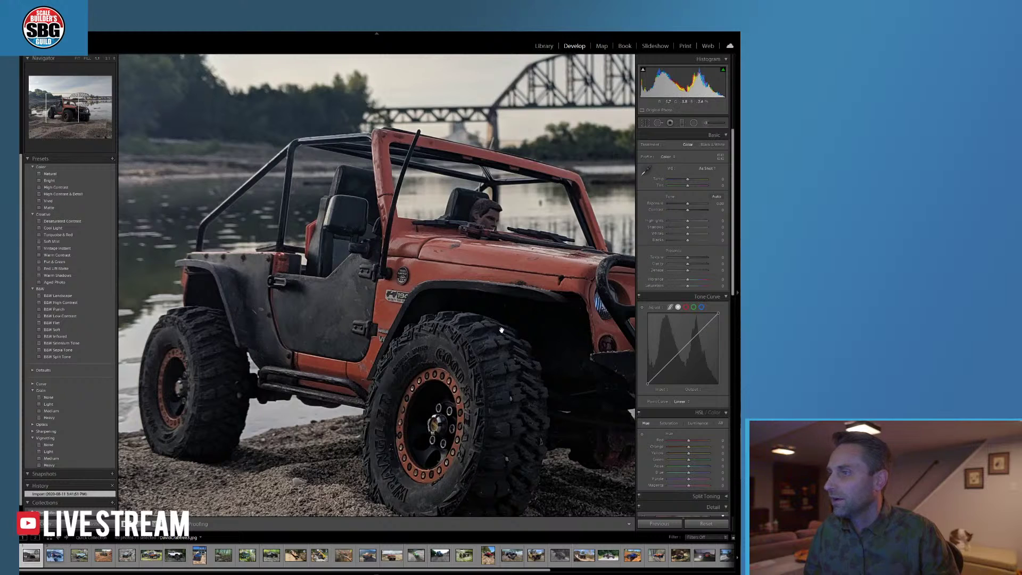
click(492, 367)
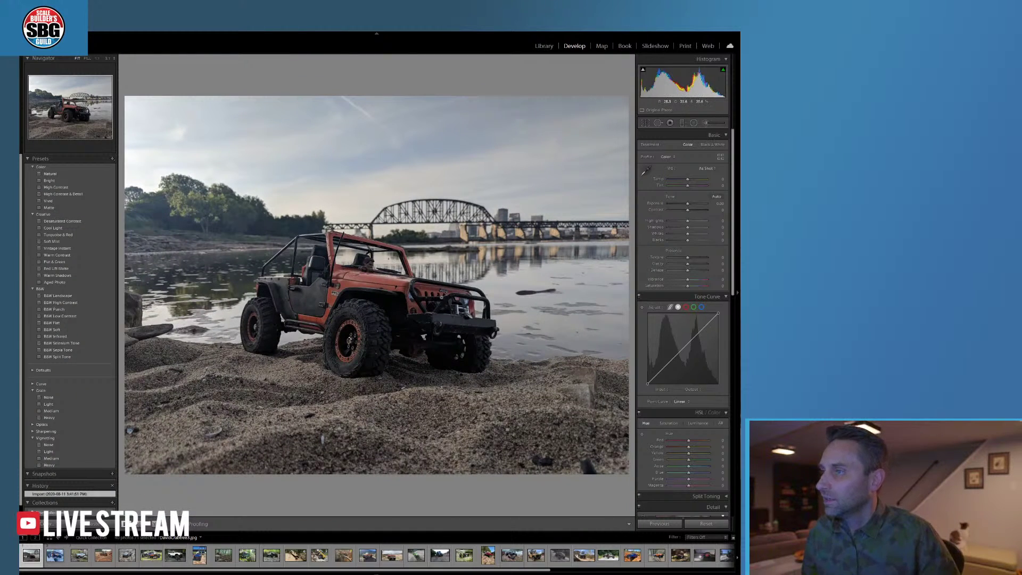
click(374, 269)
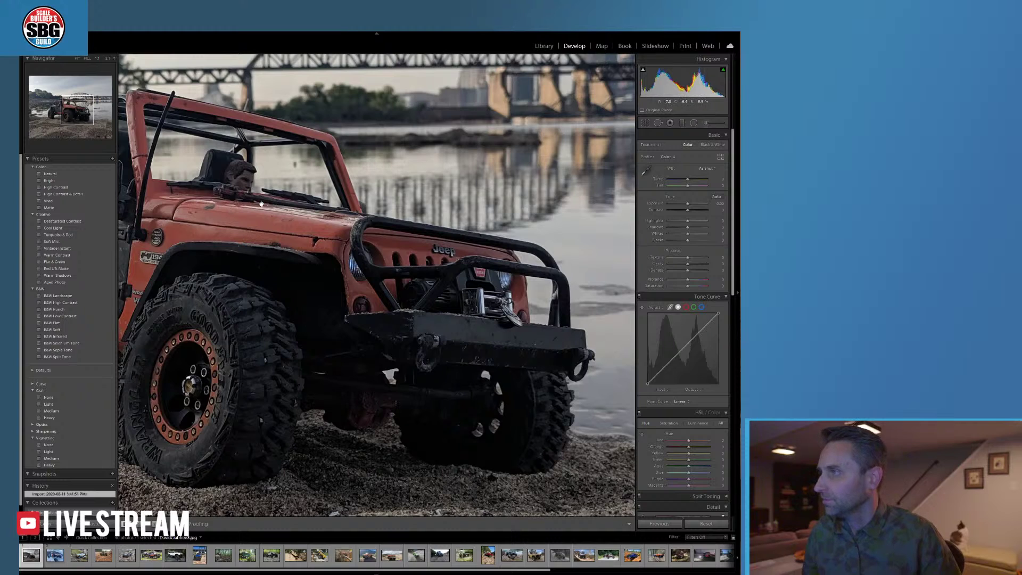
click(208, 215)
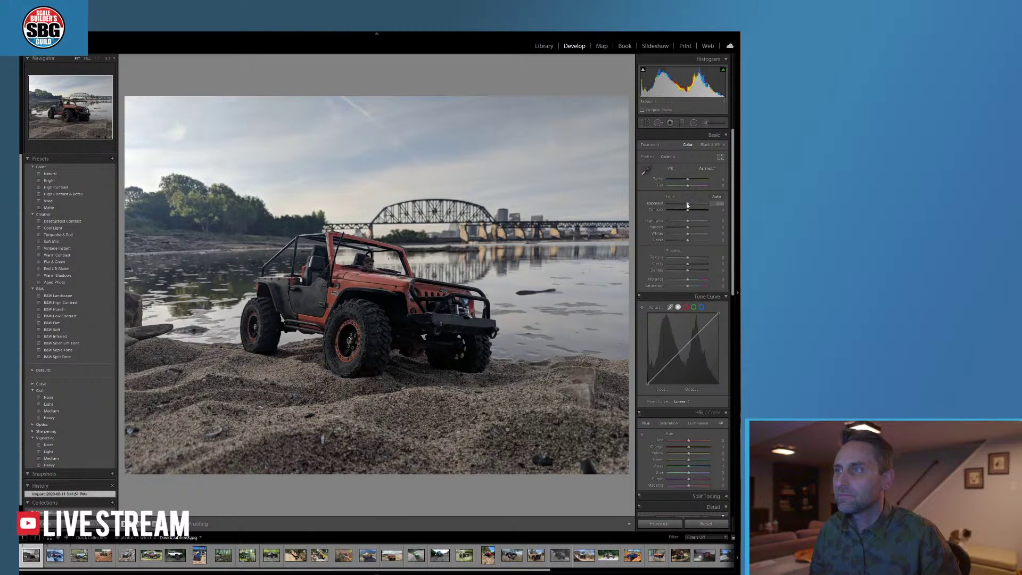
- Cool the Jeep photo's Temp to -4, raise Tint slightly, lower Exposure a little, and fine-tune Contrast, Shadows and Whites
drag(687, 179, 685, 202)
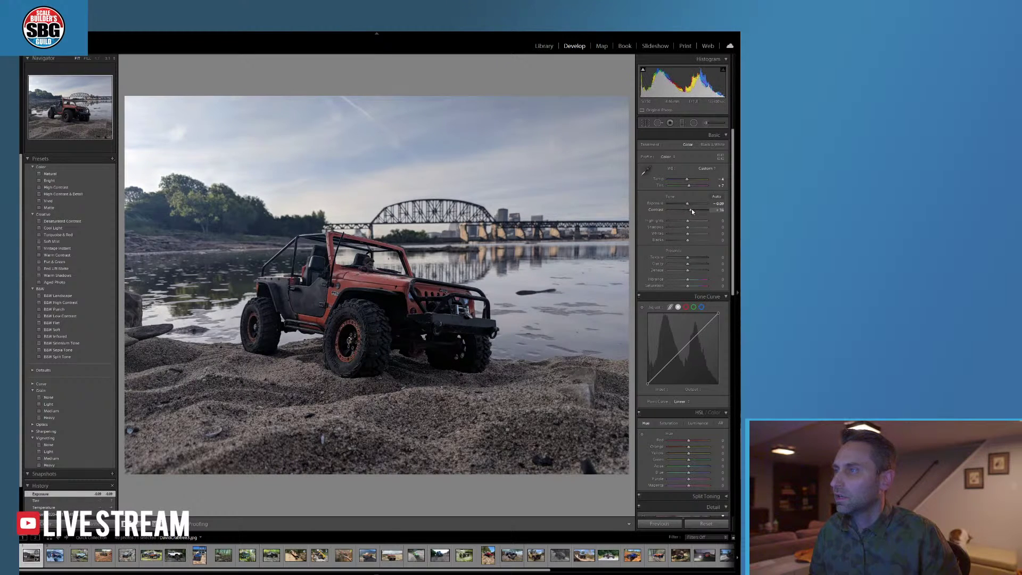
drag(691, 209, 687, 229)
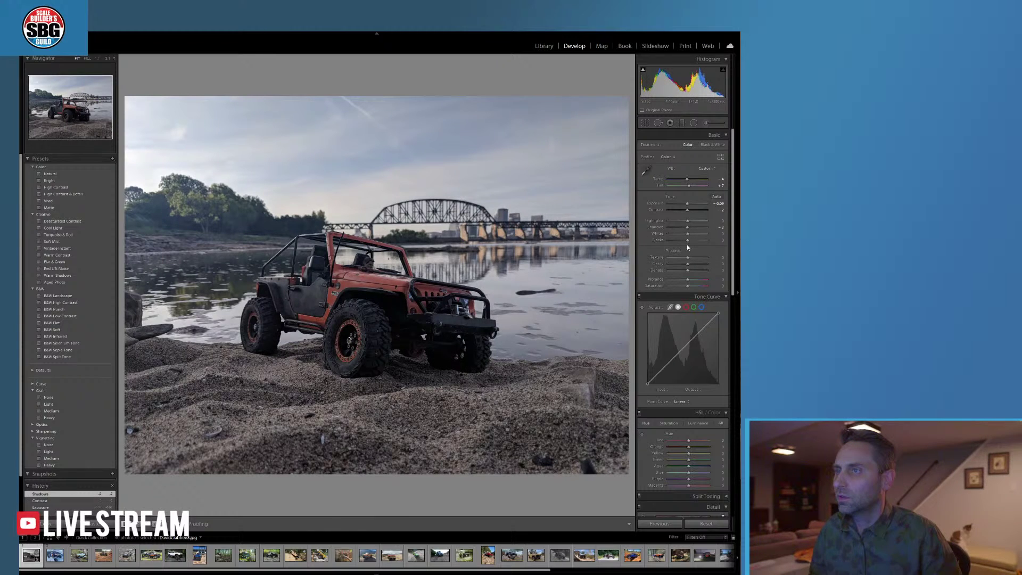
drag(687, 233, 688, 234)
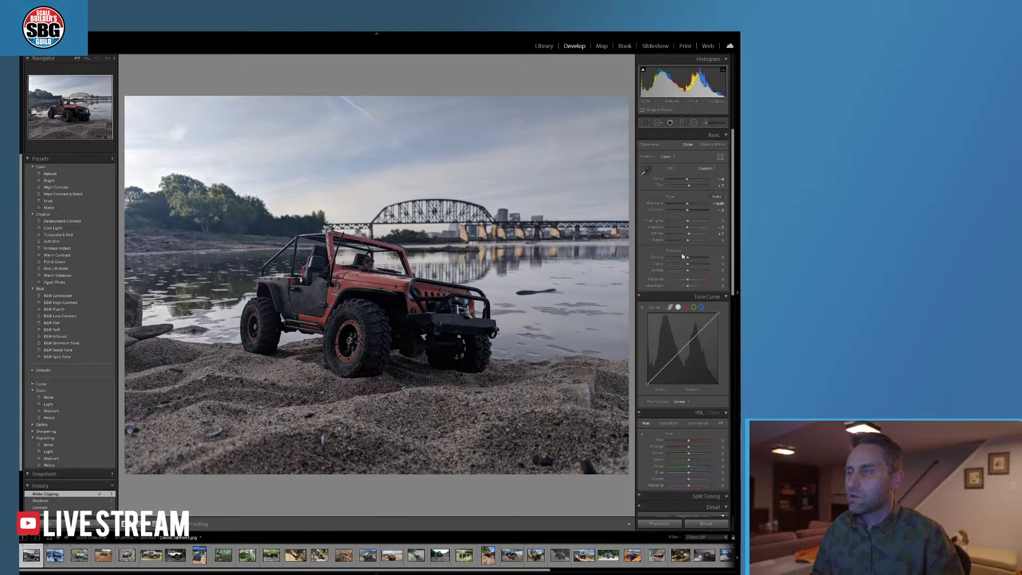
- Add a graduated filter from the top edge of the sky down past the bridge, and cool its temperature to make the sky bluer
click(681, 122)
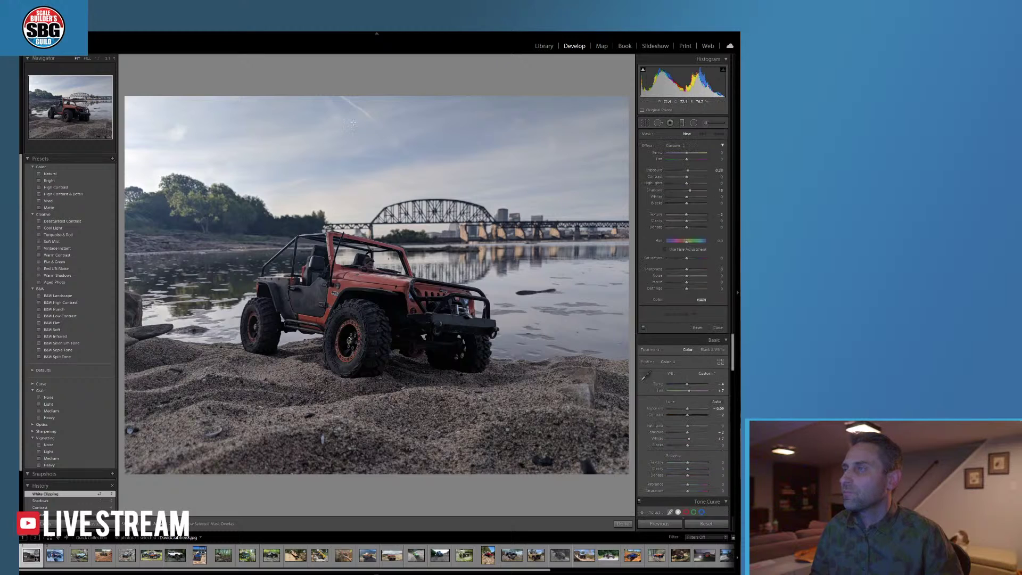
drag(386, 89, 385, 255)
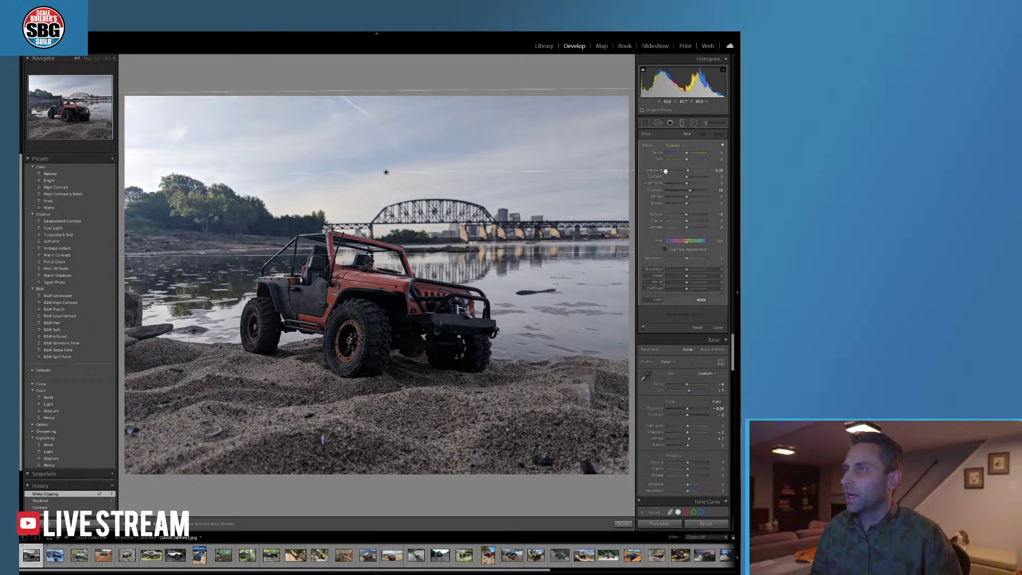
drag(686, 153, 681, 154)
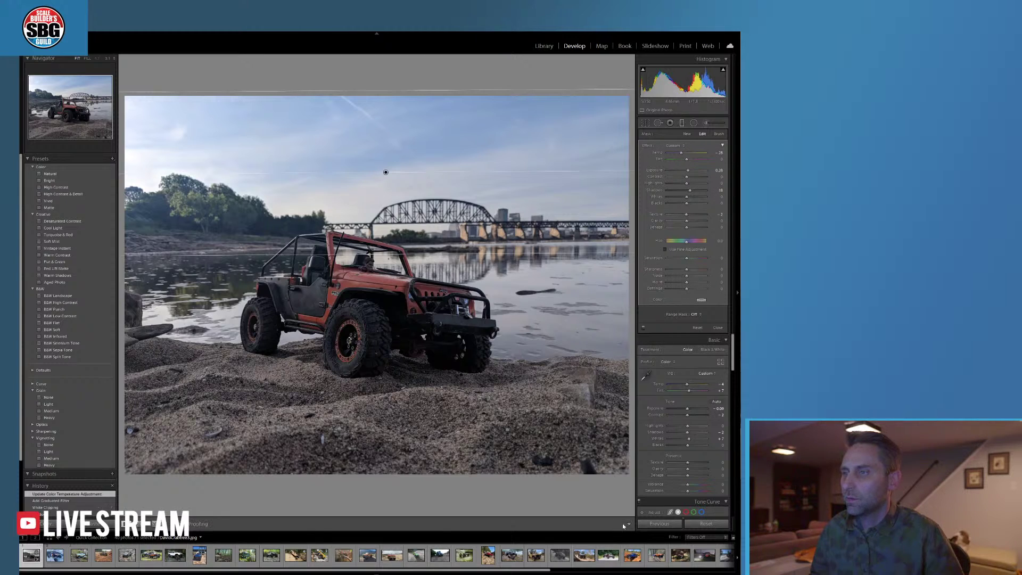
click(623, 523)
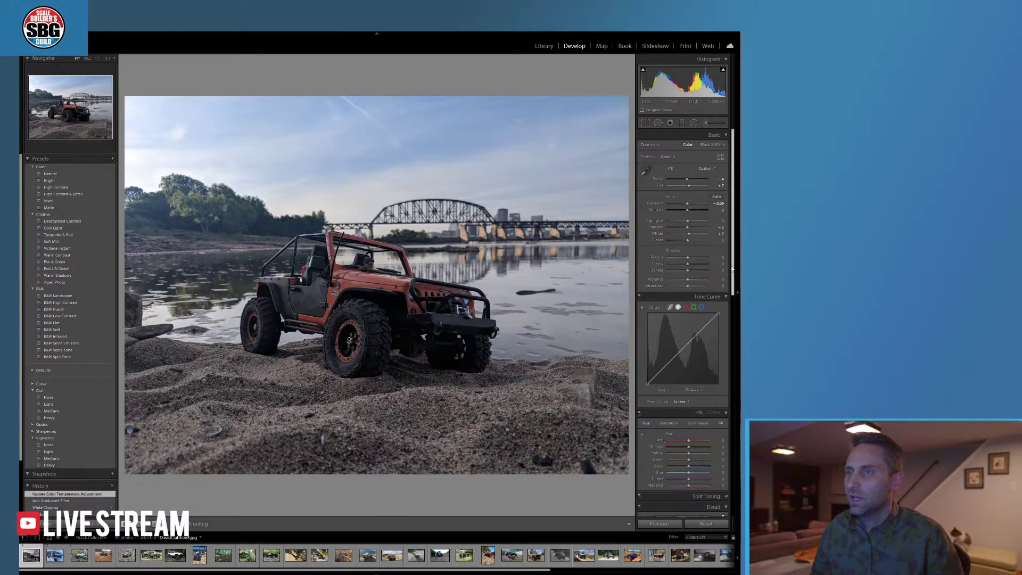
- Rotate the photo slightly clockwise with the Transform settings to level the waterline, and constrain the crop to hide the blank edges
drag(733, 267, 729, 435)
click(699, 365)
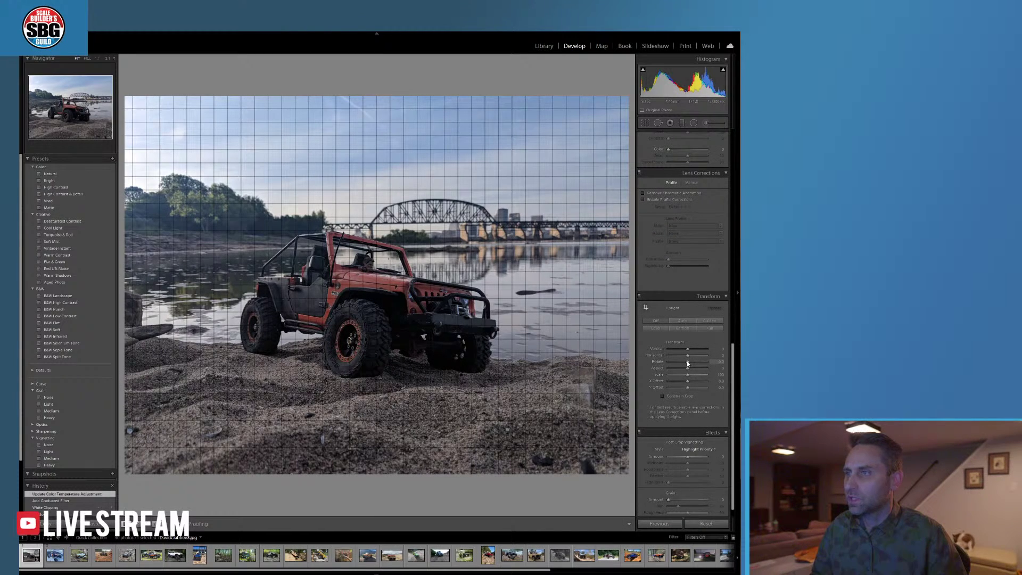
drag(686, 360, 687, 359)
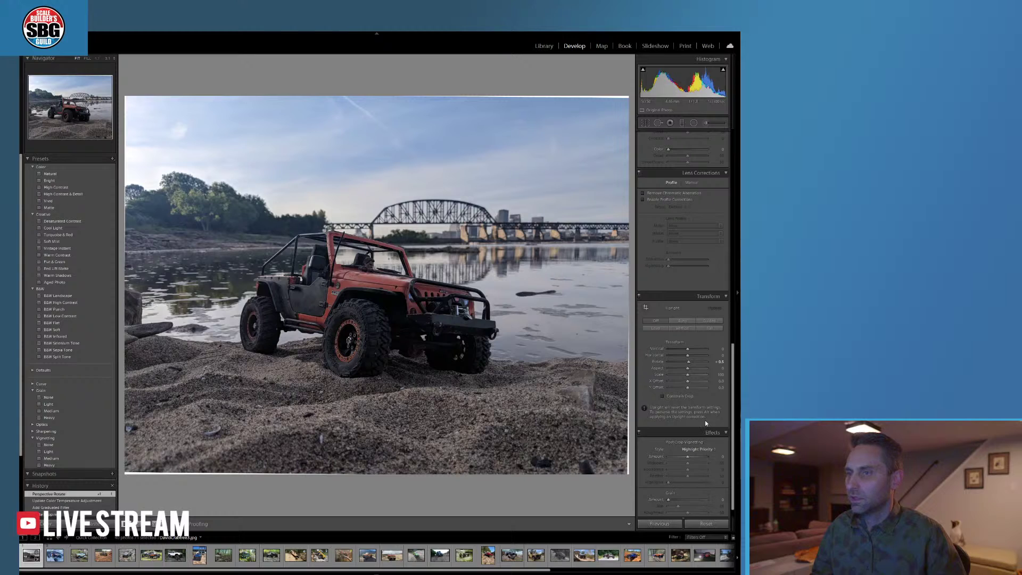
click(672, 396)
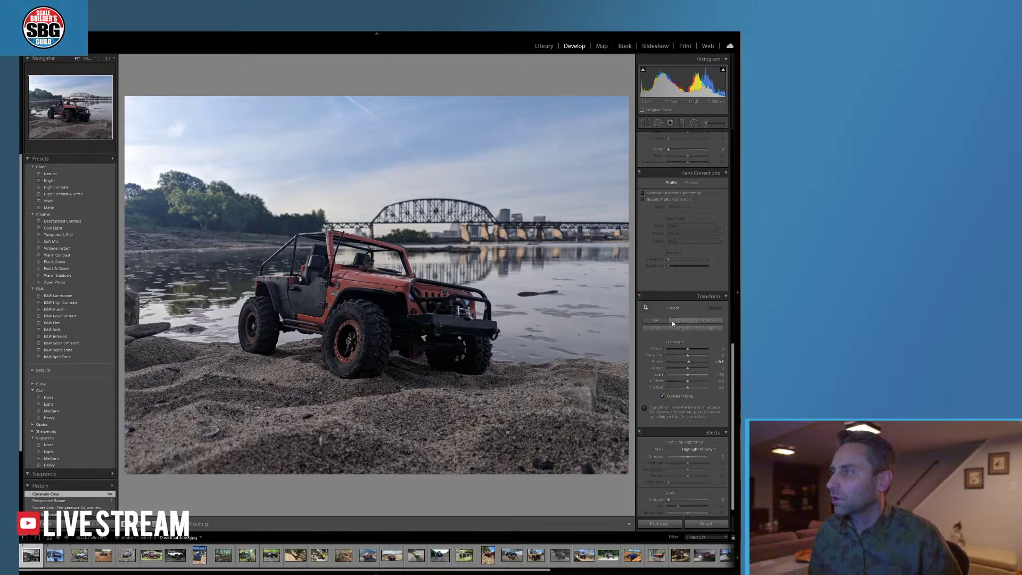
- Lighten the sandy foreground and the shadowed areas around the Jeep with adjustment brush strokes, varying the brush size
click(708, 124)
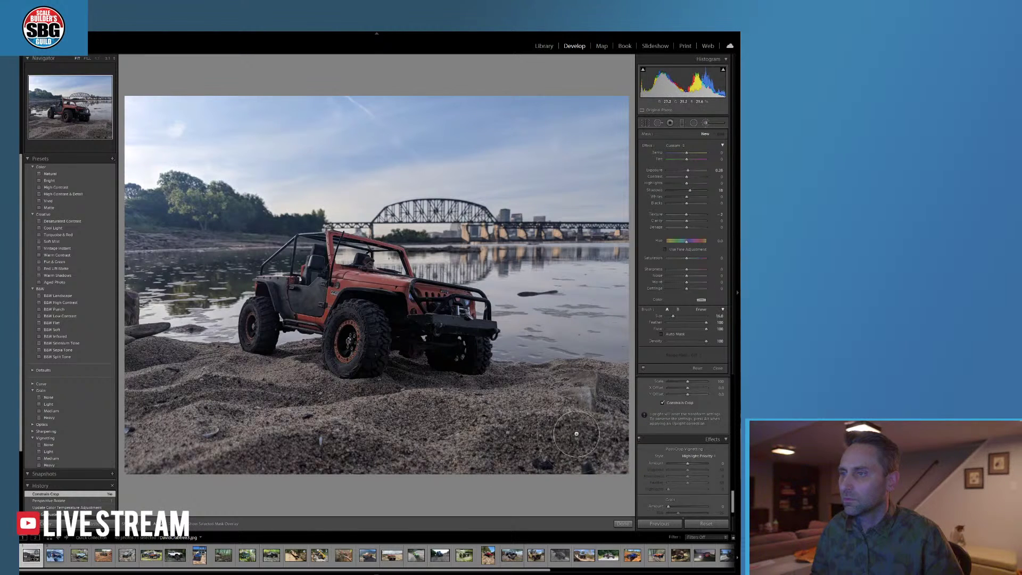
scroll(591, 394, up, 3)
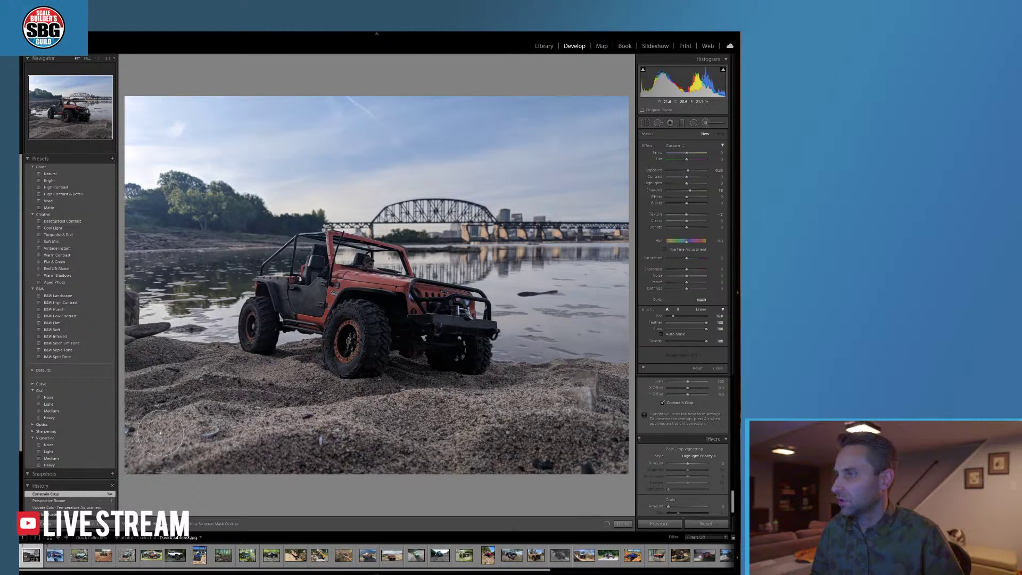
drag(614, 392, 571, 452)
scroll(266, 378, down, 3)
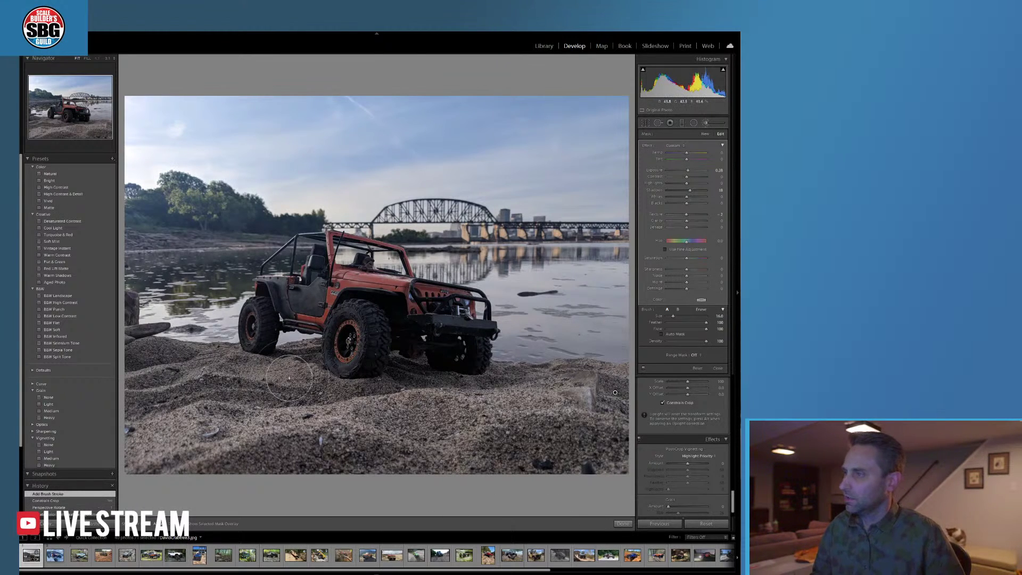
scroll(299, 367, up, 1)
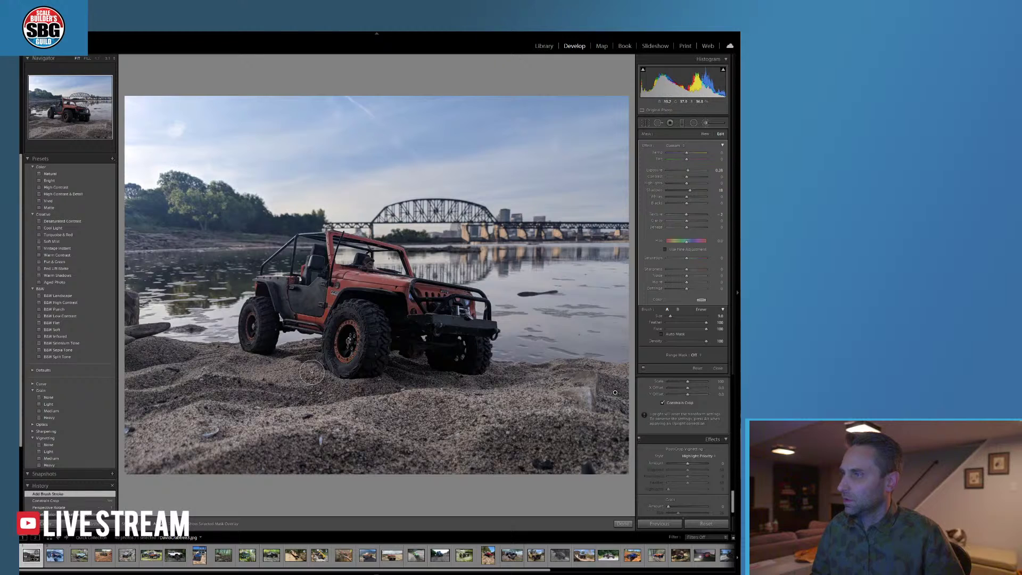
mouse_move(300, 367)
mouse_down()
mouse_move(241, 368)
mouse_move(298, 372)
mouse_up()
scroll(247, 367, up, 1)
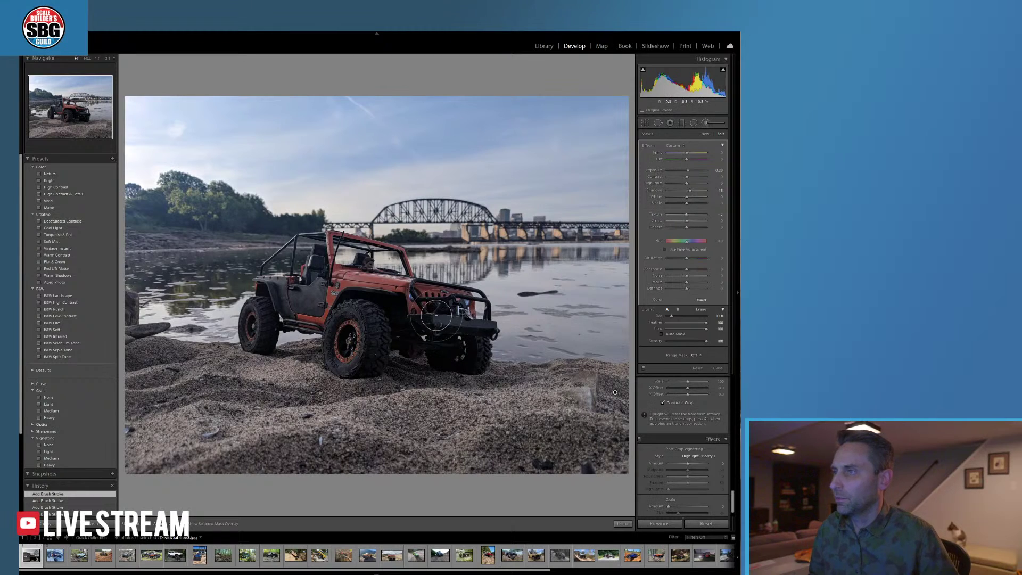
- Draw a radial filter over the Jeep, and tilt and stretch the ellipse to fit the vehicle from rear to front bumper
click(693, 122)
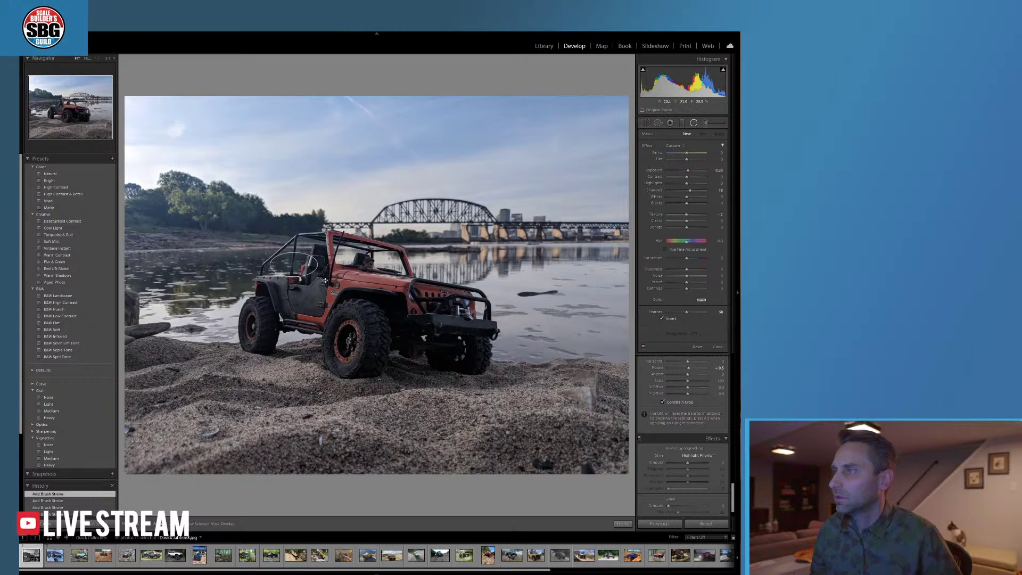
drag(294, 264, 401, 317)
drag(372, 257, 439, 299)
mouse_move(259, 274)
mouse_down()
mouse_move(287, 265)
mouse_move(250, 287)
mouse_up()
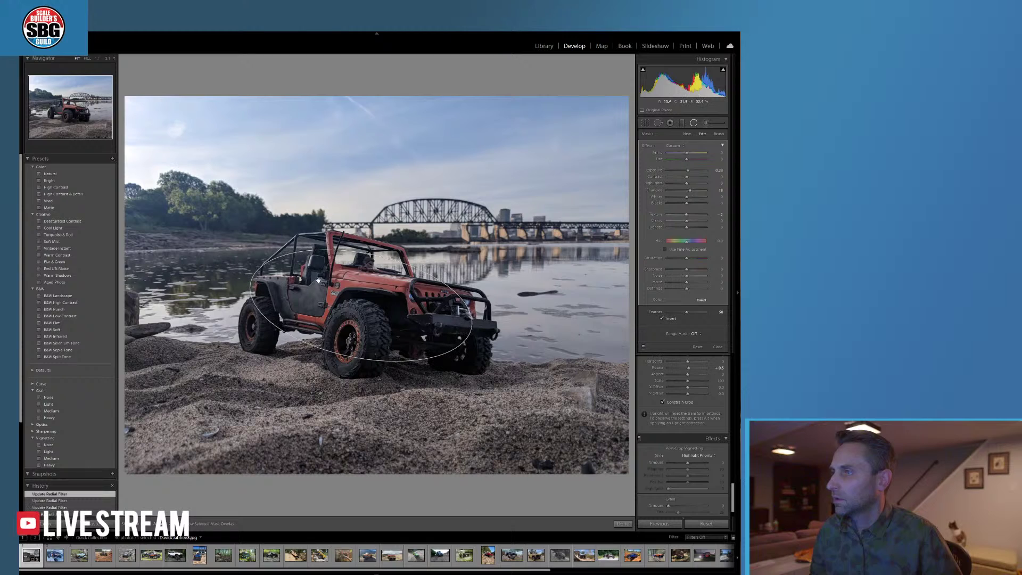
drag(371, 255, 365, 238)
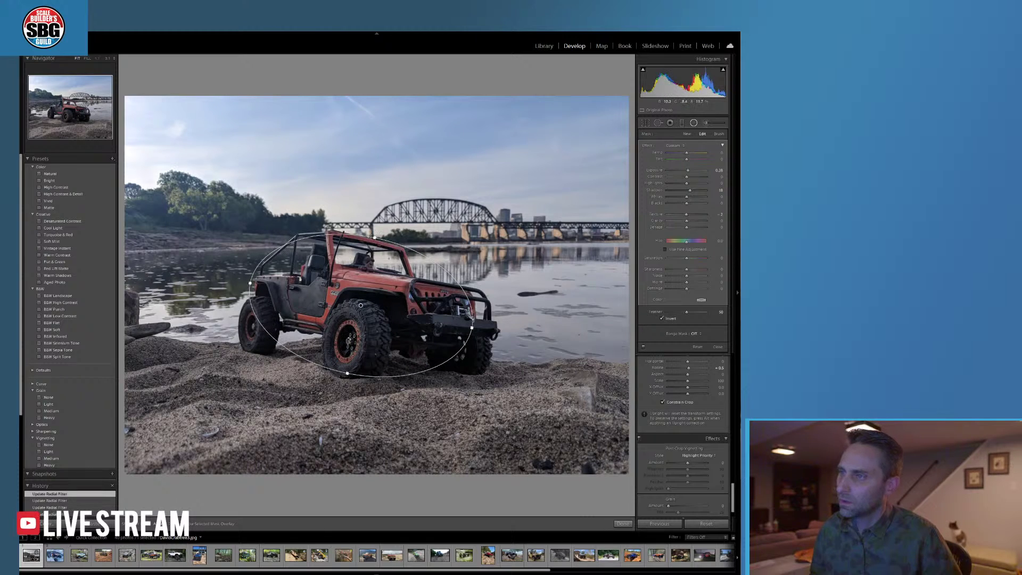
drag(474, 328, 480, 330)
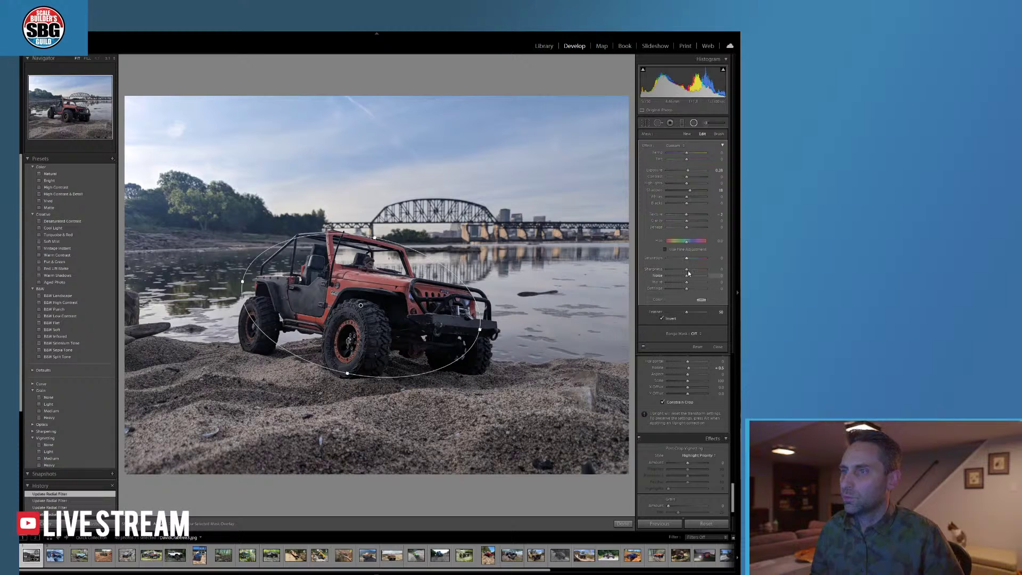
- Increase Sharpness, Saturation and Texture in the Jeep's radial filter, warm its Temp slightly, and raise its Exposure and Shadows
drag(686, 270, 694, 258)
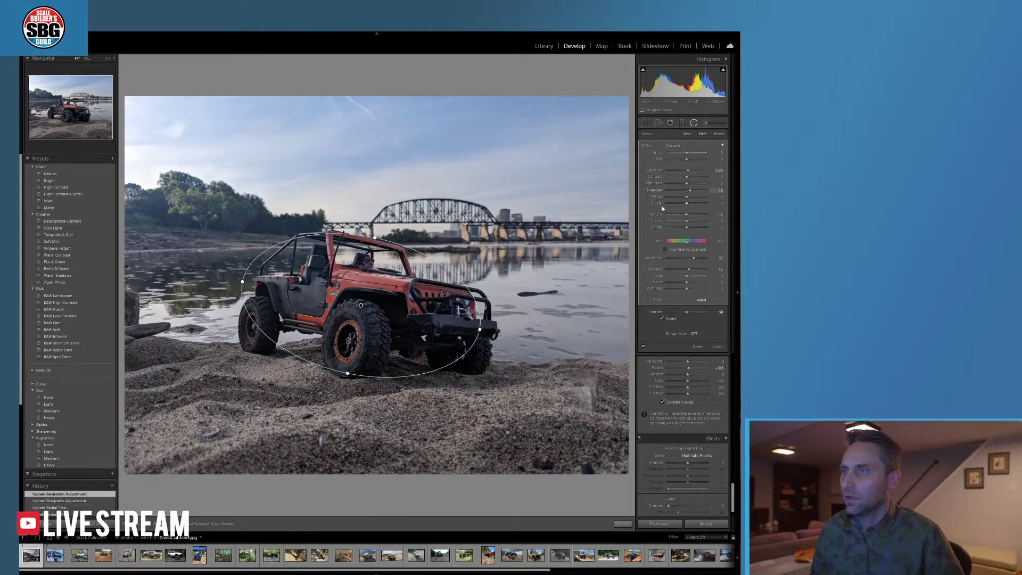
drag(687, 216, 691, 215)
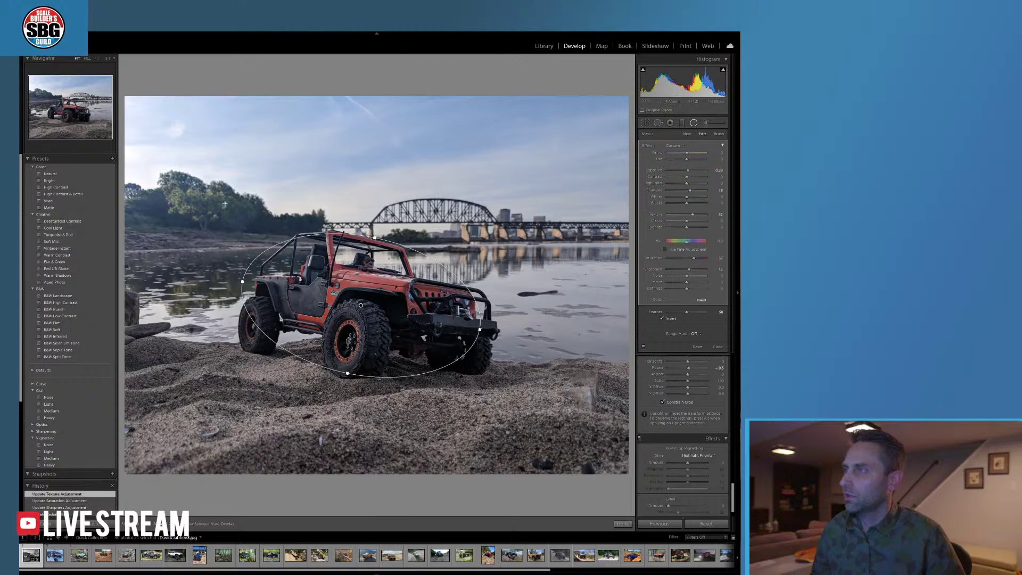
drag(688, 153, 682, 153)
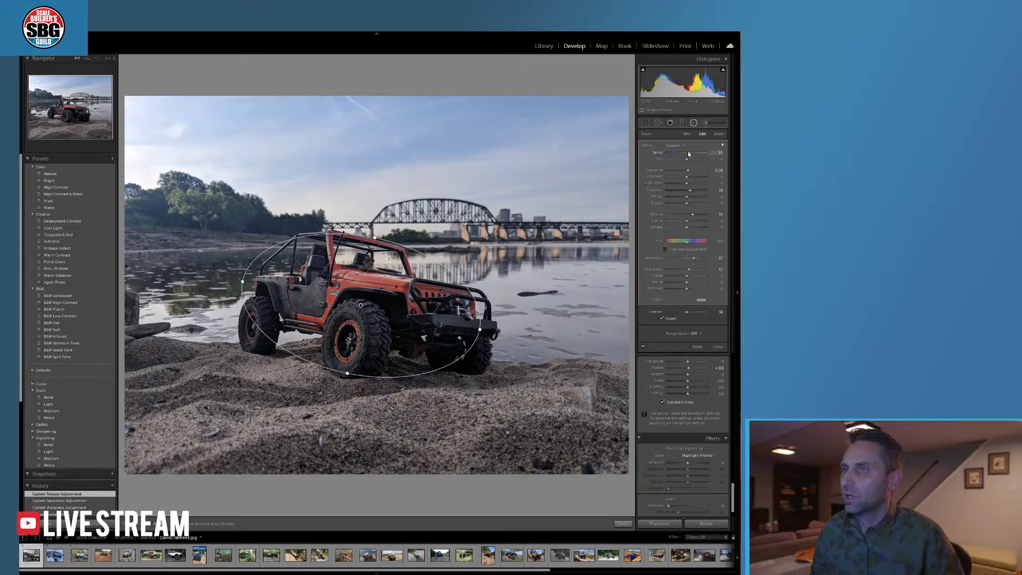
drag(688, 154, 690, 171)
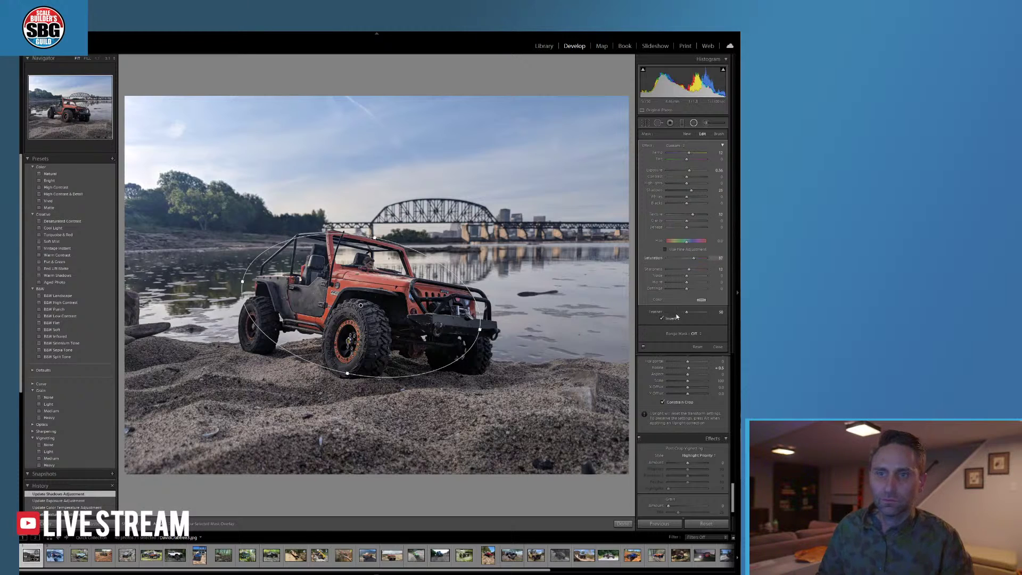
click(689, 388)
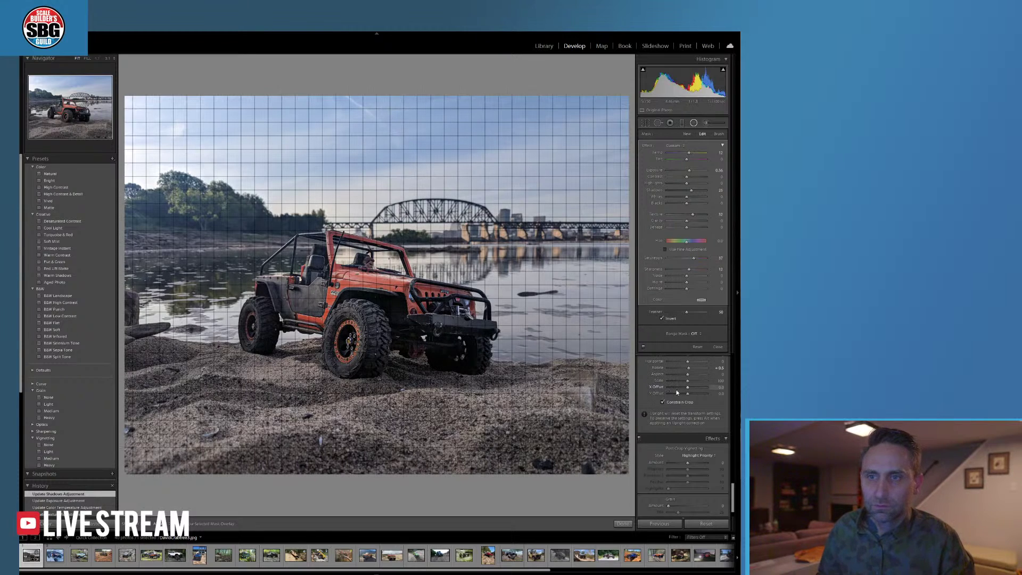
- Finish the Jeep's radial filter, apply the Medium vignetting preset, and raise the photo's Orange saturation
click(621, 526)
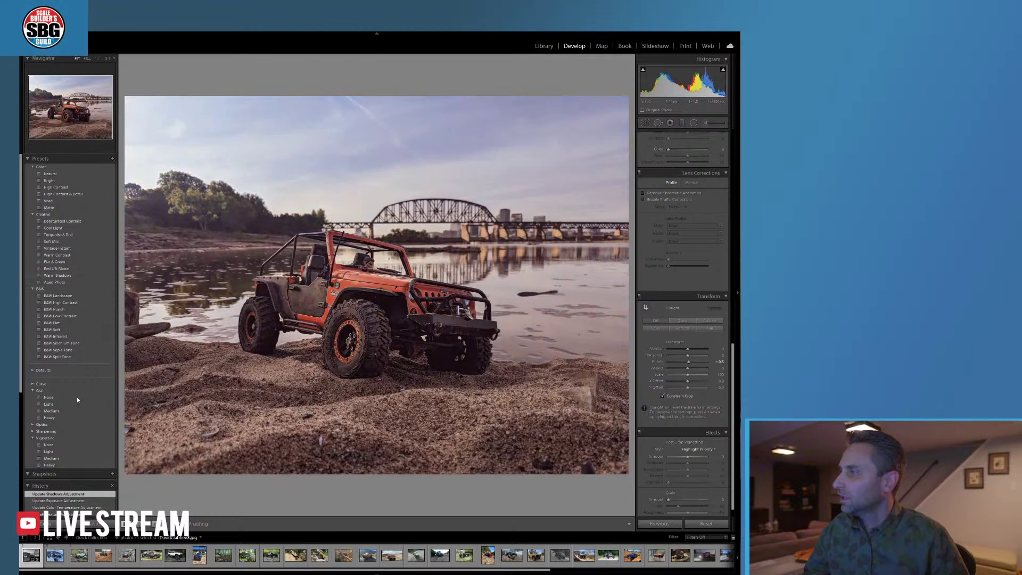
click(65, 458)
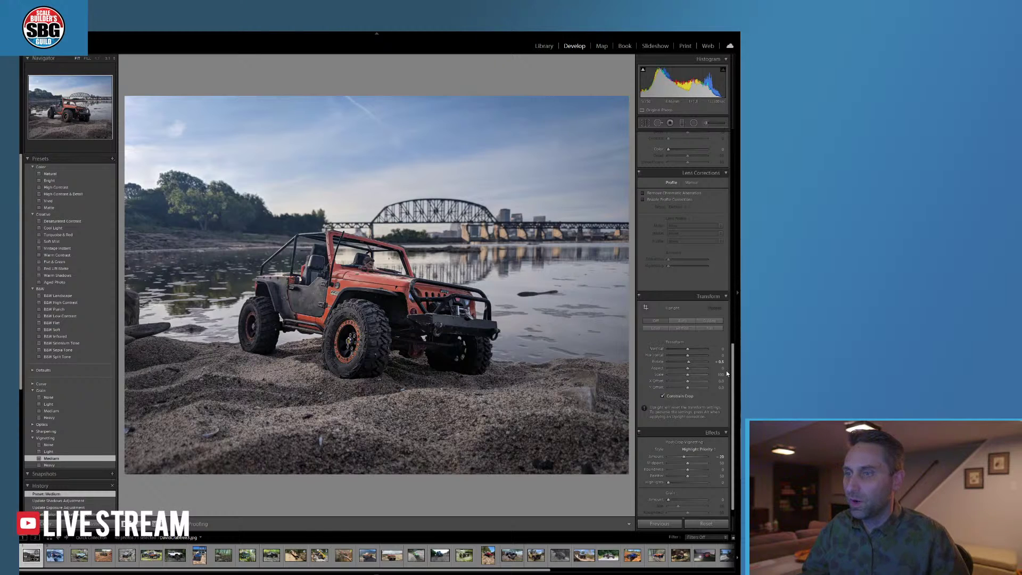
drag(735, 387, 740, 271)
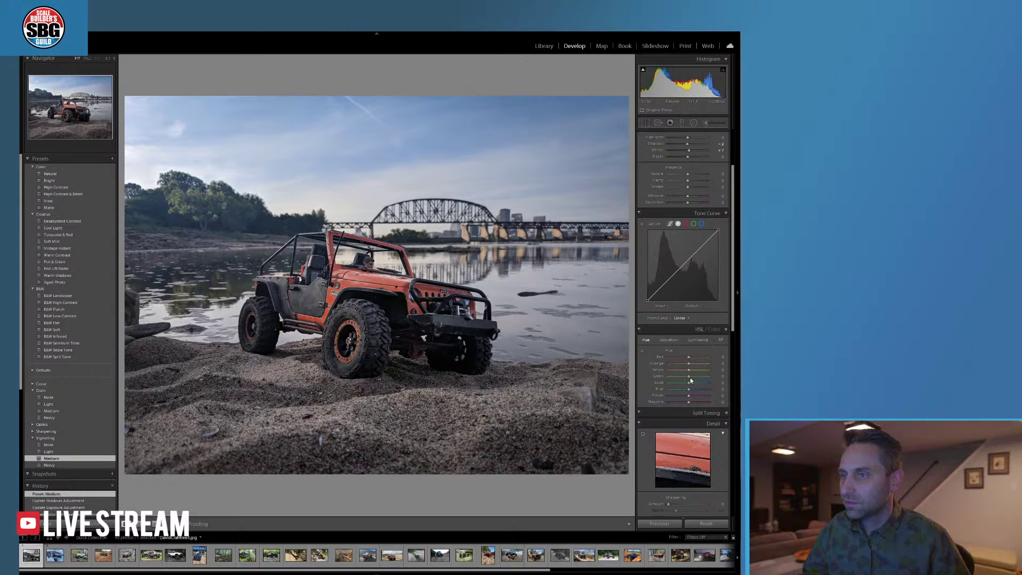
click(668, 339)
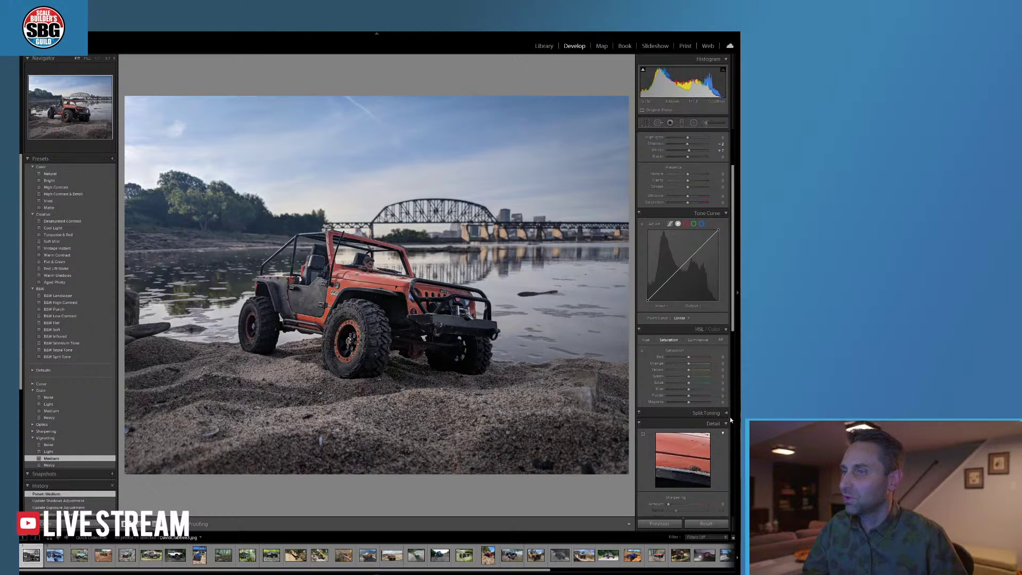
click(698, 364)
drag(699, 365, 700, 365)
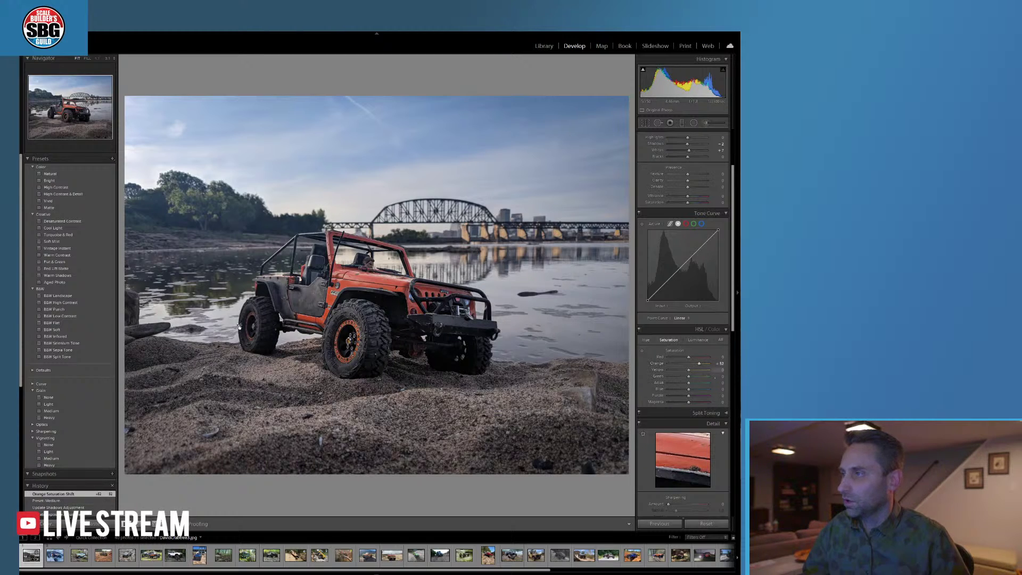
- Draw a small radial filter around the Jeep's rear wheel and raise its Exposure and Saturation
click(694, 123)
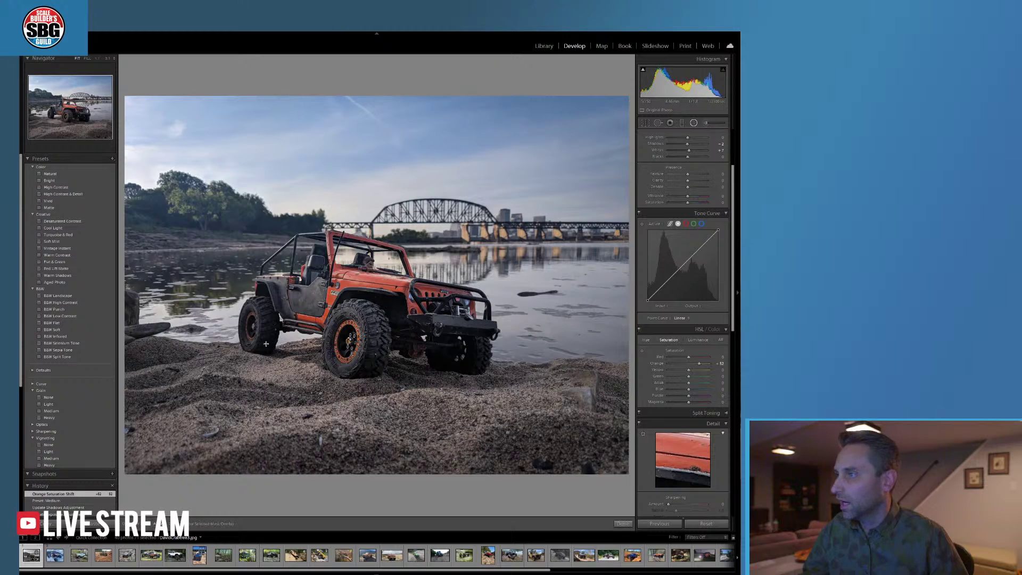
mouse_move(246, 311)
mouse_down()
mouse_move(260, 332)
mouse_move(250, 324)
mouse_up()
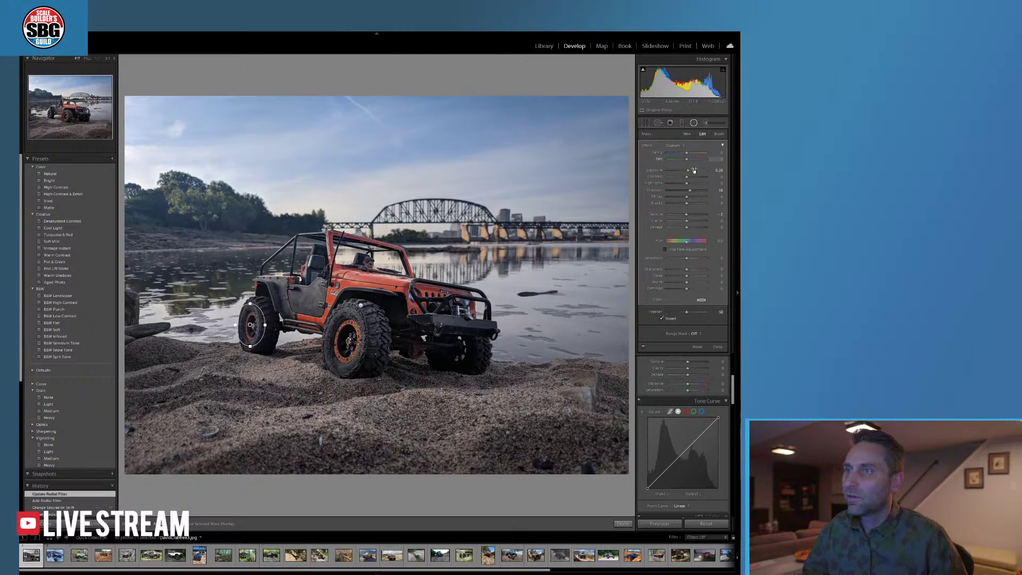
drag(691, 172, 690, 172)
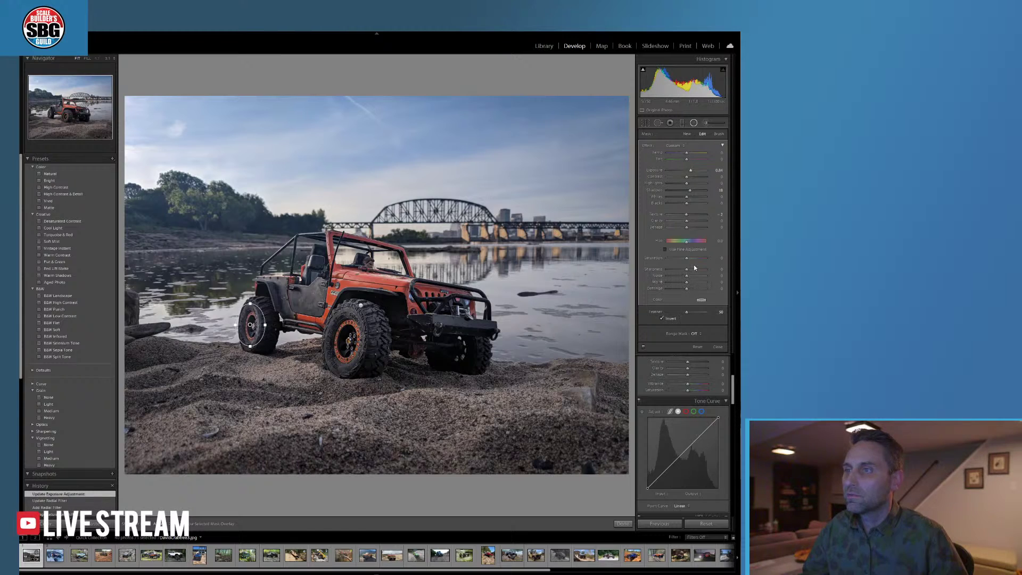
drag(691, 258, 691, 257)
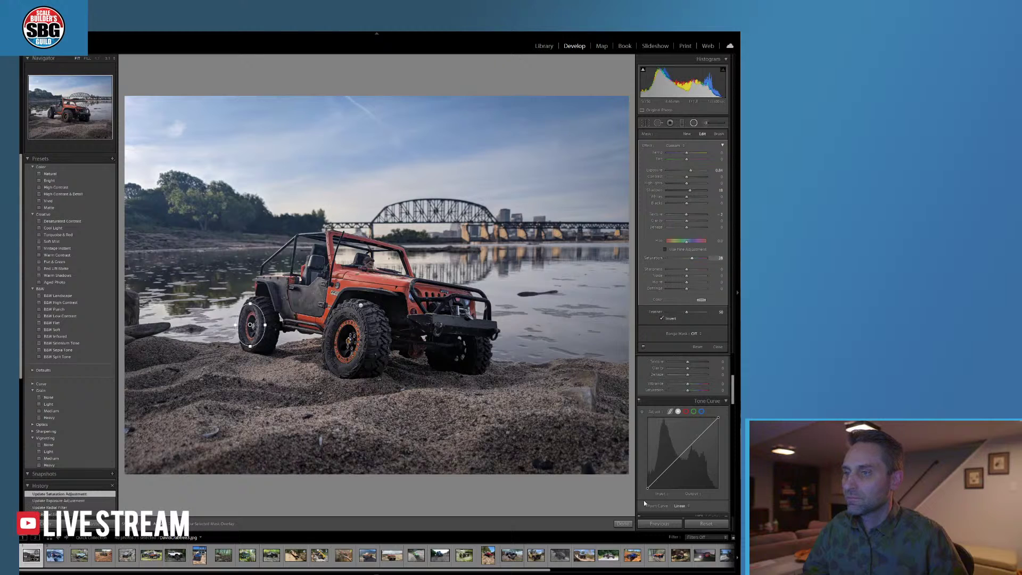
click(621, 524)
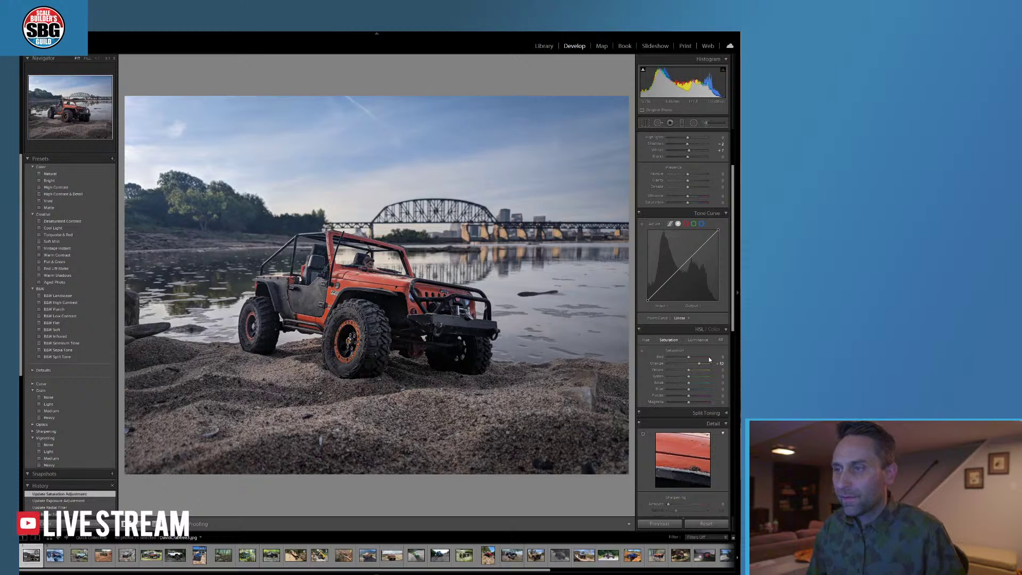
- Raise the Green and Aqua saturation and shift the Green hue toward yellow
mouse_move(688, 376)
mouse_down()
mouse_move(707, 376)
mouse_move(693, 384)
mouse_up()
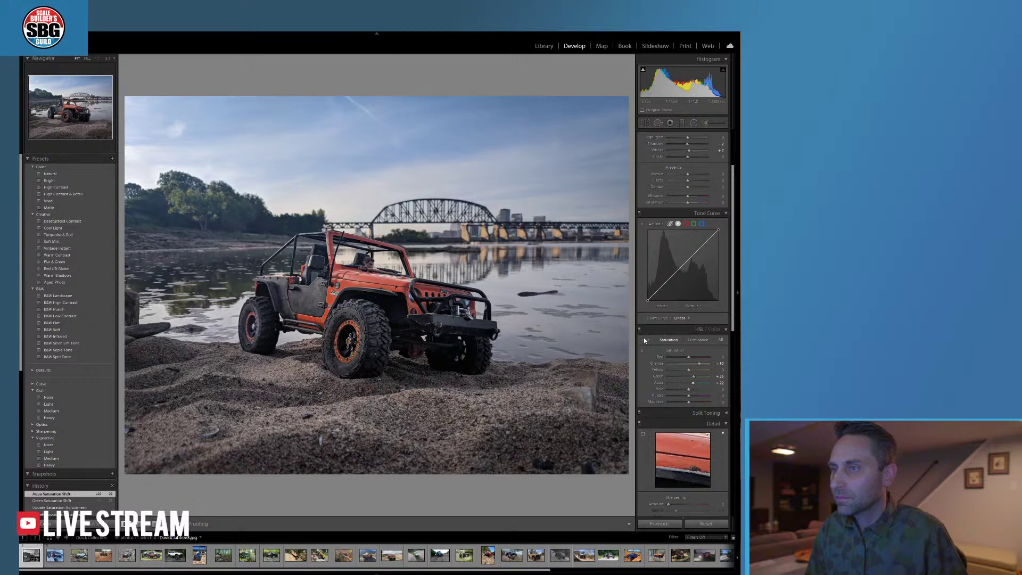
click(645, 340)
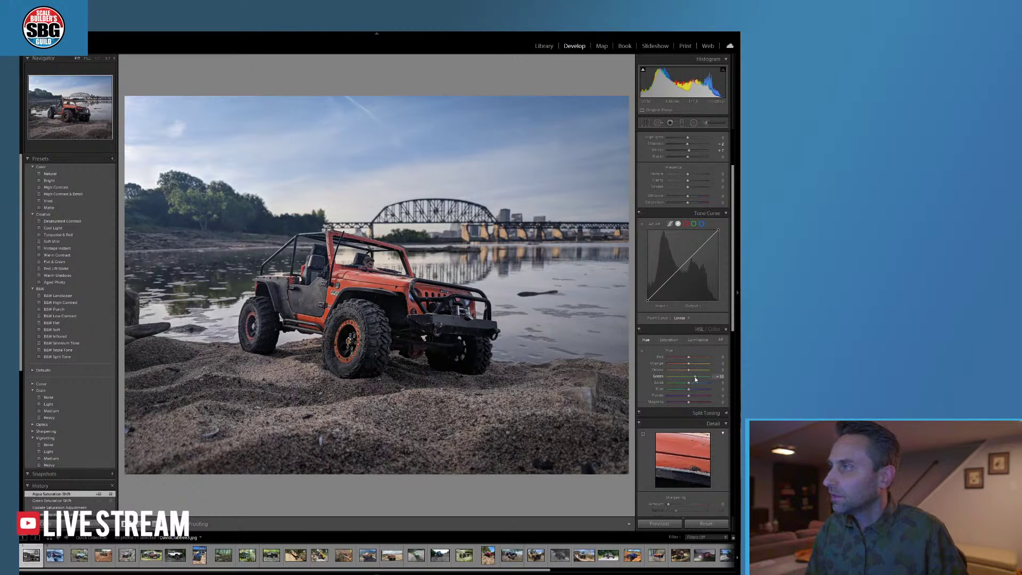
drag(695, 378, 678, 378)
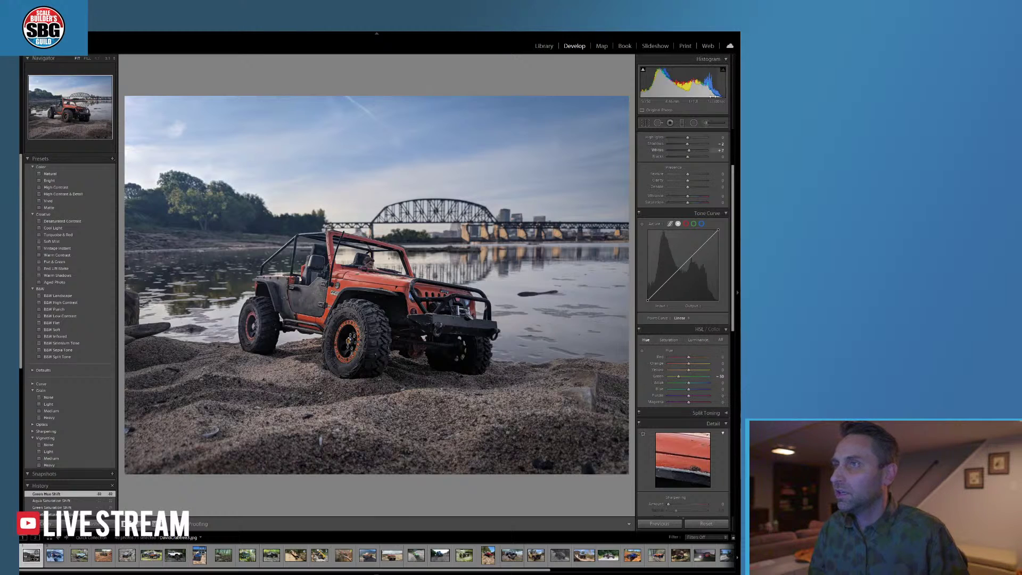
- Raise the Exposure of the existing foreground brush adjustment, extend it over the trees on the far bank, and compare with the unedited photo
click(706, 124)
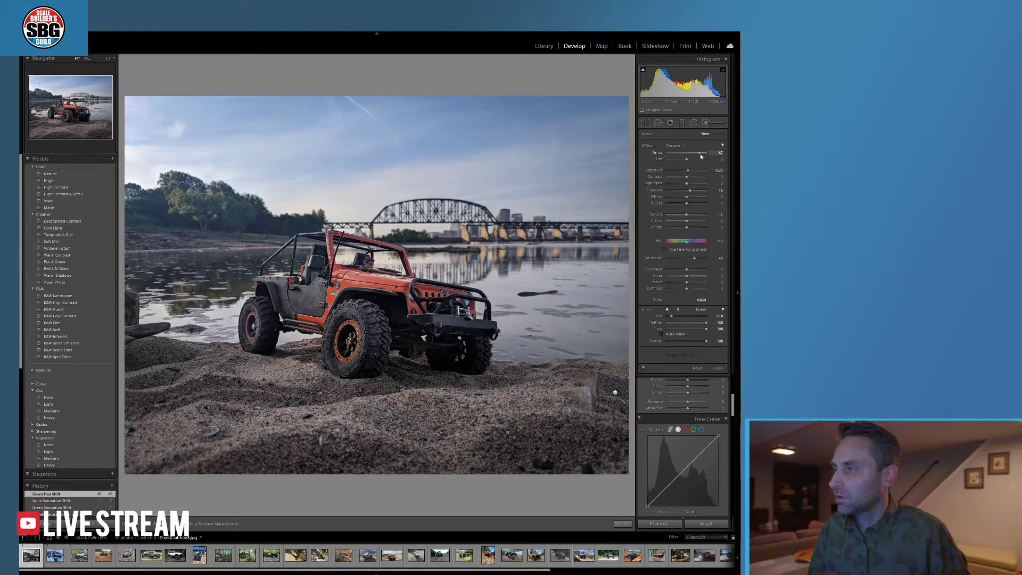
drag(700, 153, 705, 155)
click(614, 392)
drag(686, 170, 688, 170)
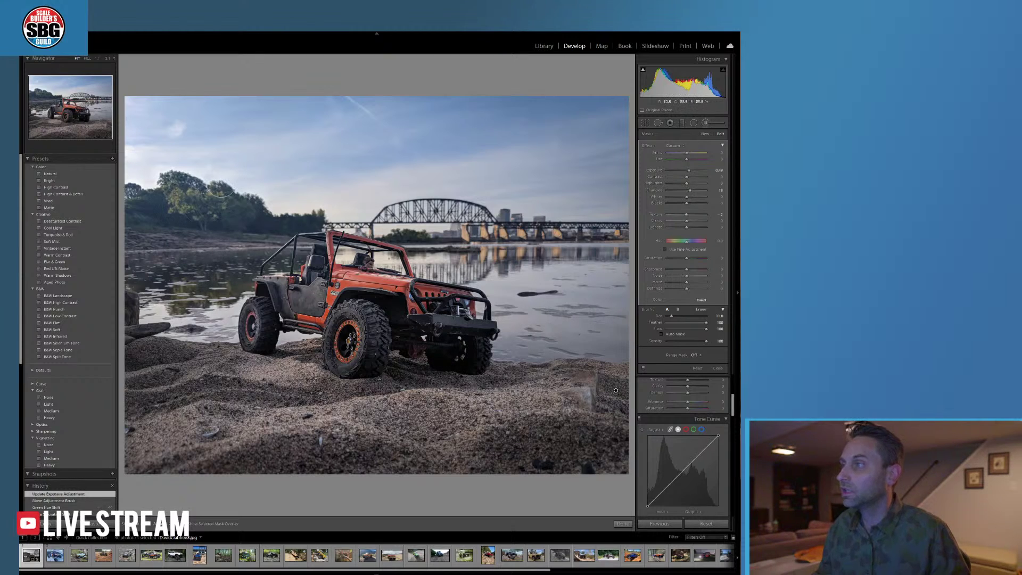
mouse_move(189, 201)
mouse_down()
mouse_move(234, 210)
mouse_move(214, 204)
mouse_up()
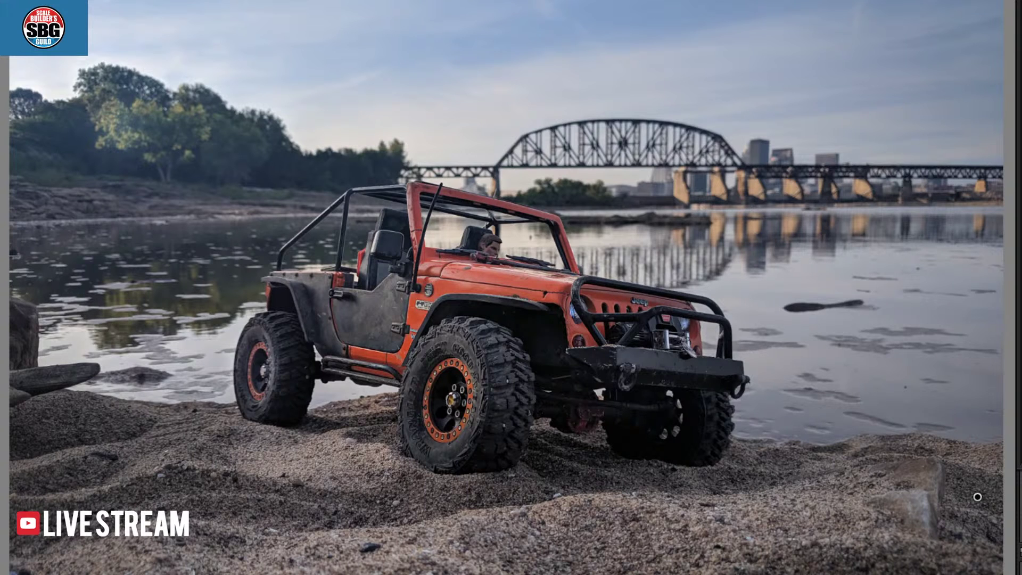
key(backslash)
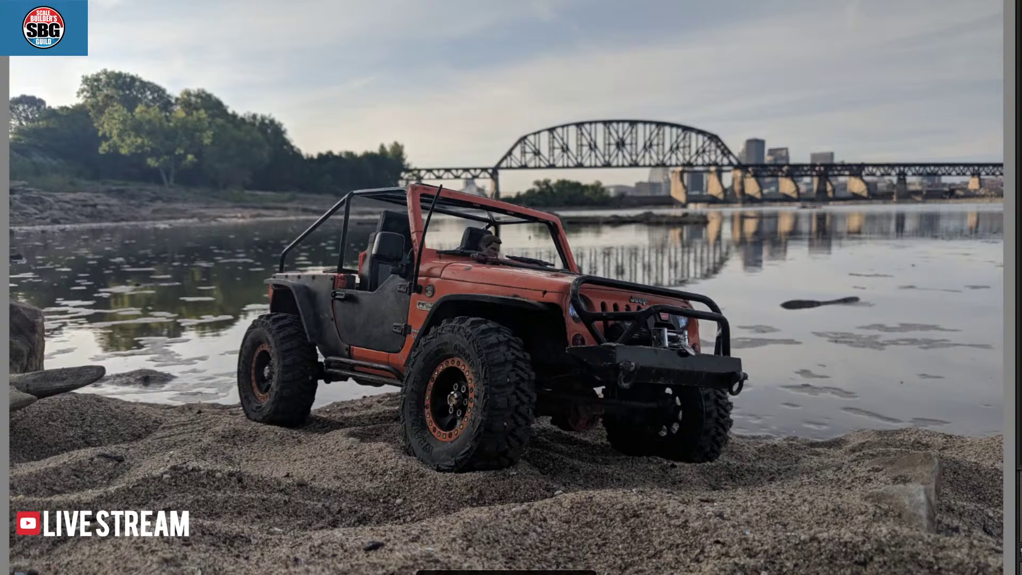
key(backslash)
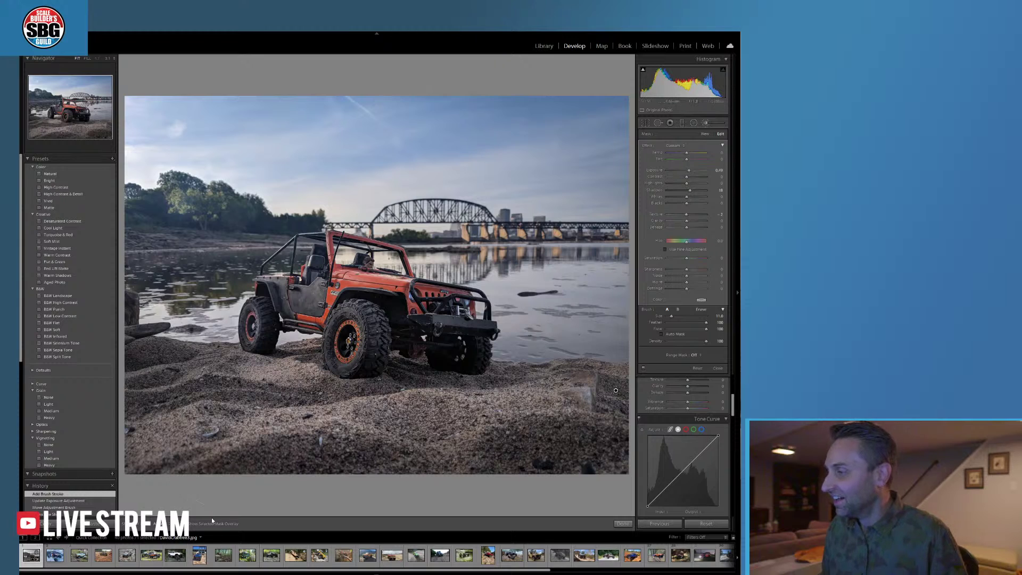
- Open the Texas Bulls truck snow photo for editing and inspect the truck's bodywork and front suspension up close
click(58, 557)
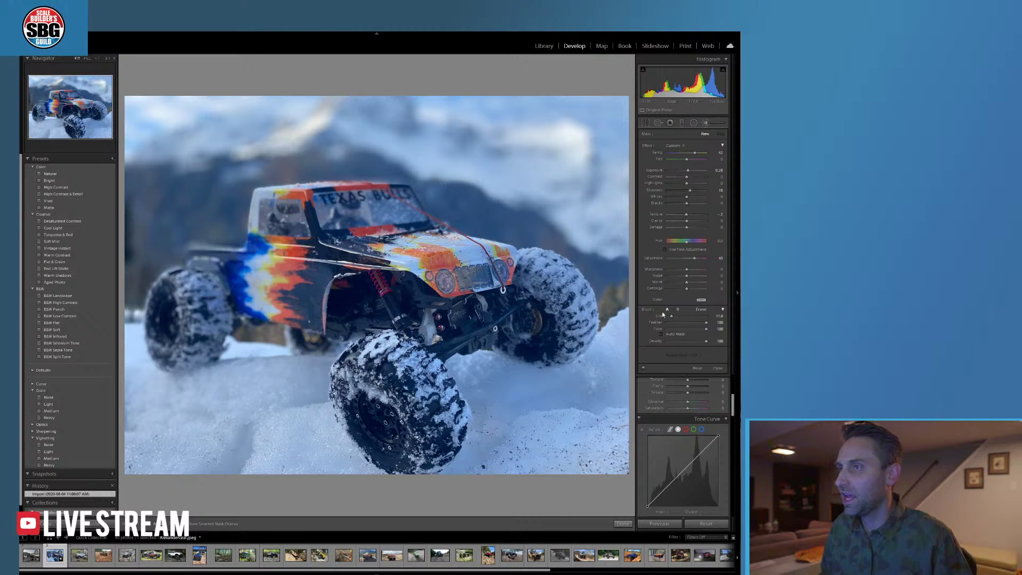
key(k)
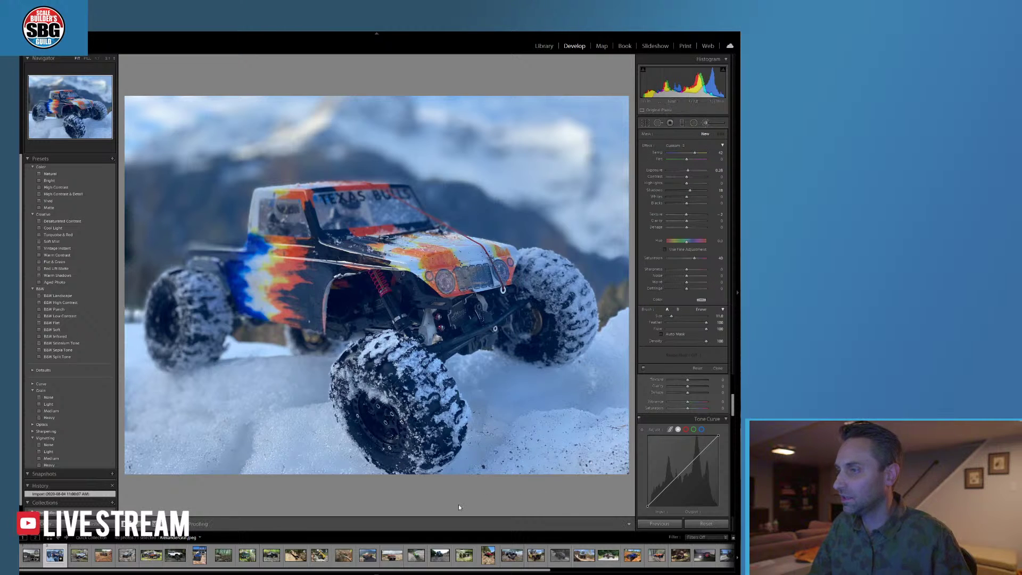
click(393, 248)
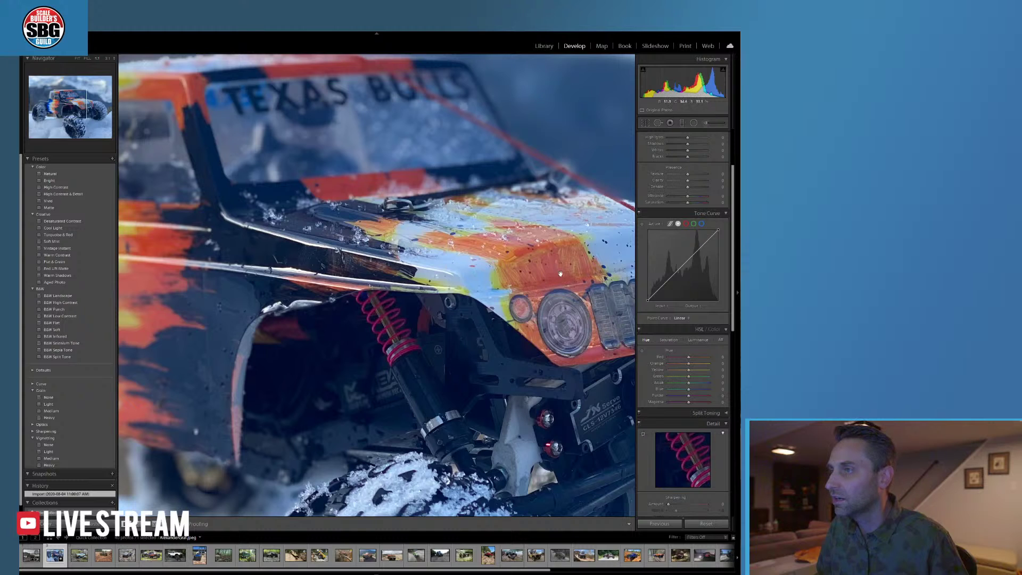
drag(548, 275, 406, 317)
drag(124, 276, 302, 266)
click(397, 305)
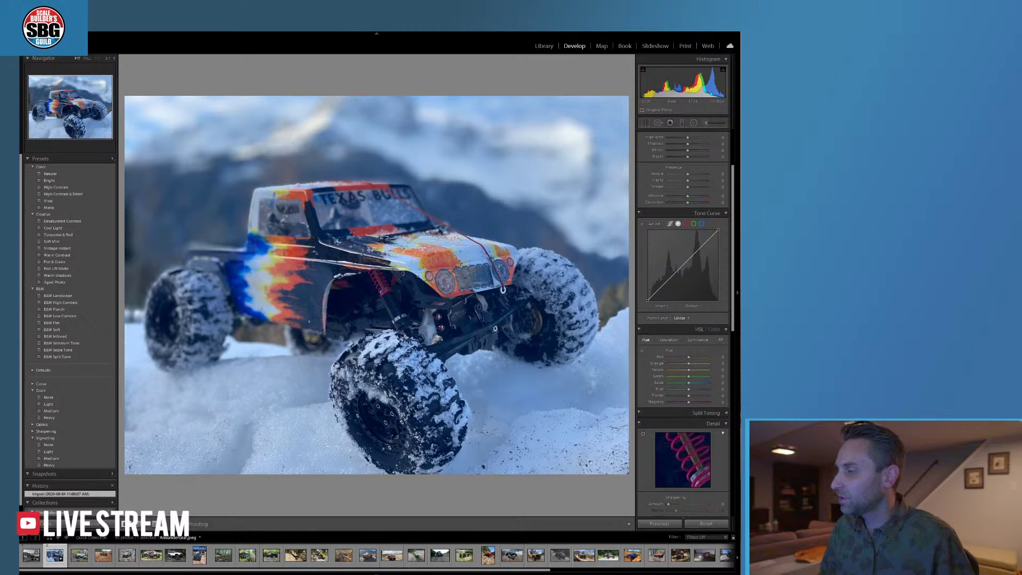
- Switch to NVIDIA RTX Voice to check the microphone's noise removal settings, and close it again
key(super)
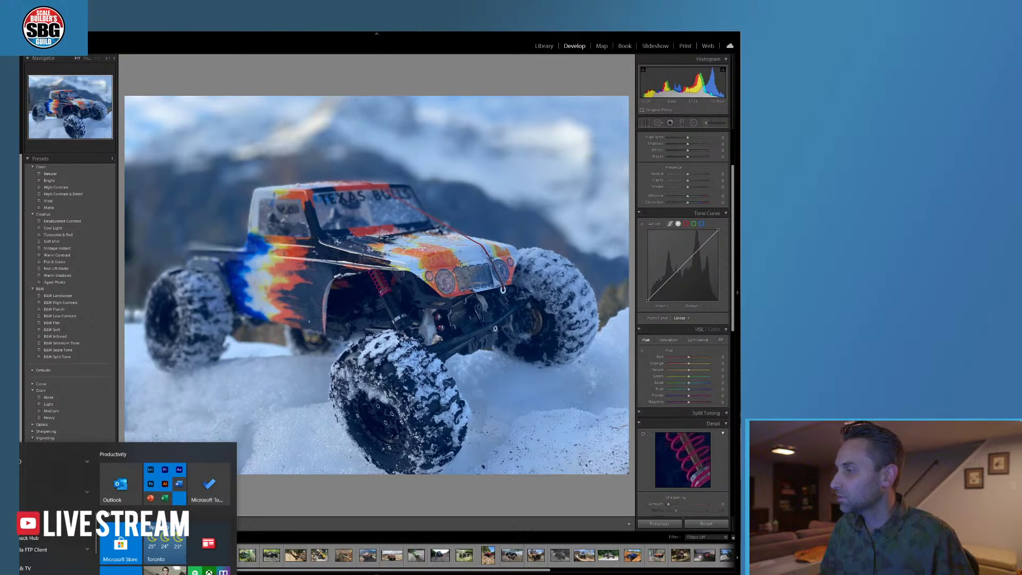
scroll(53, 505, down, 3)
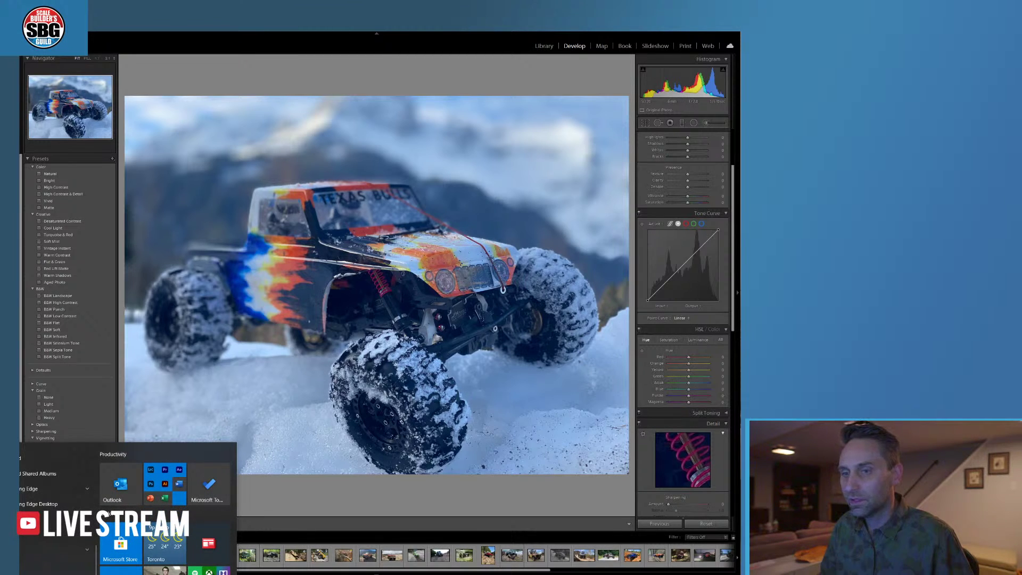
scroll(29, 561, down, 5)
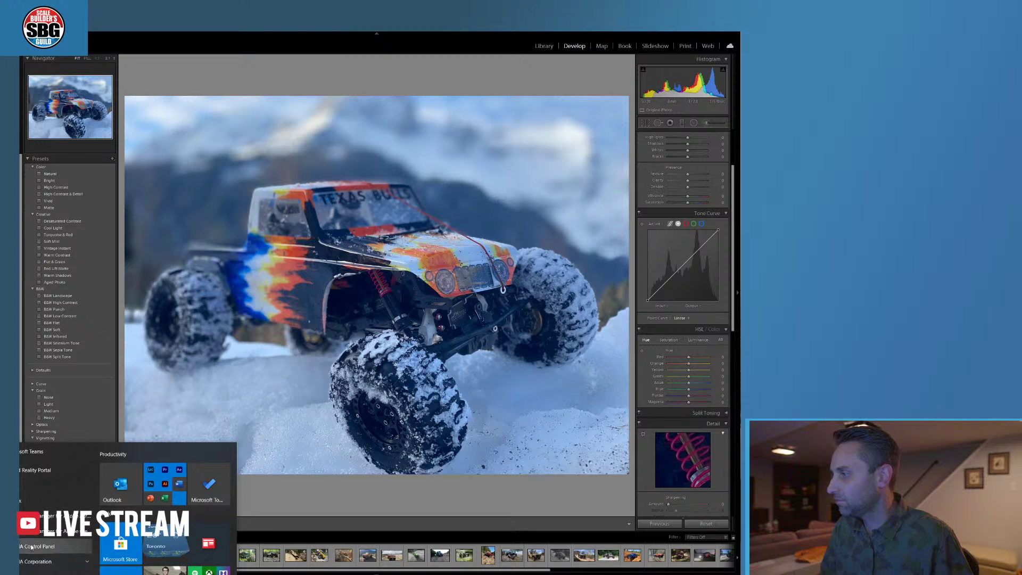
click(28, 561)
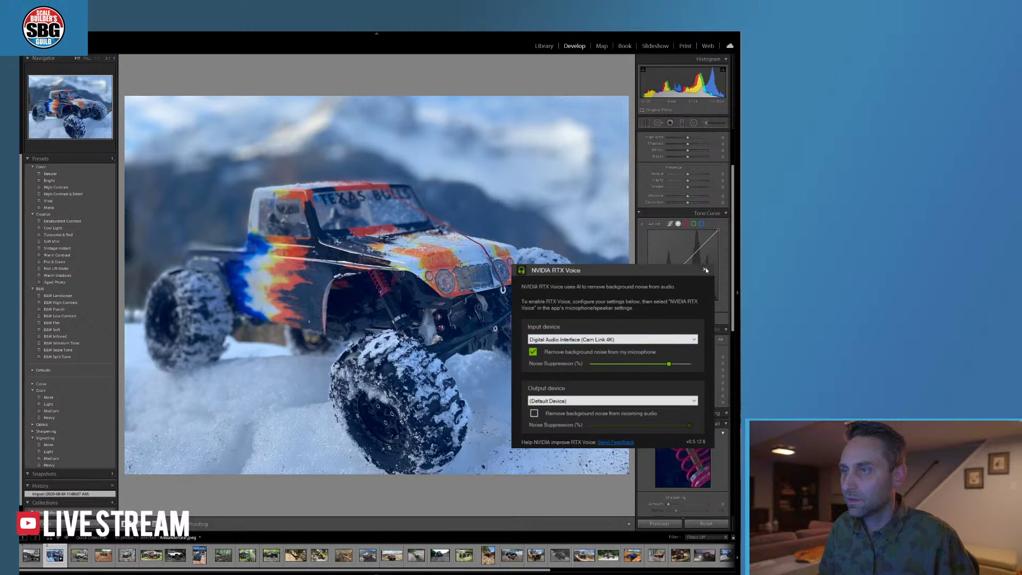
click(704, 268)
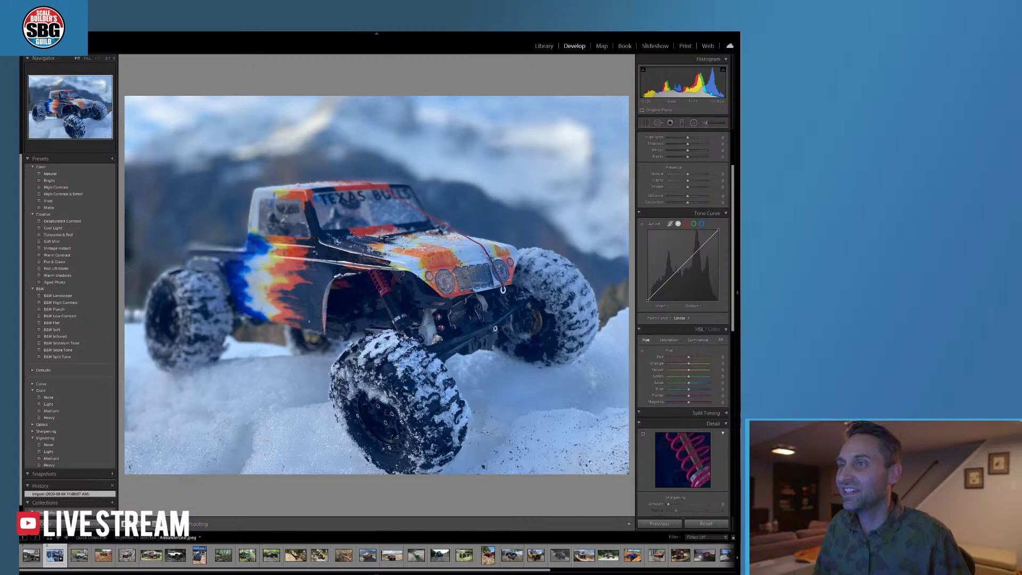
- Cool the snow photo's Temp slightly and apply the Red Lift Matte preset
drag(733, 208, 732, 136)
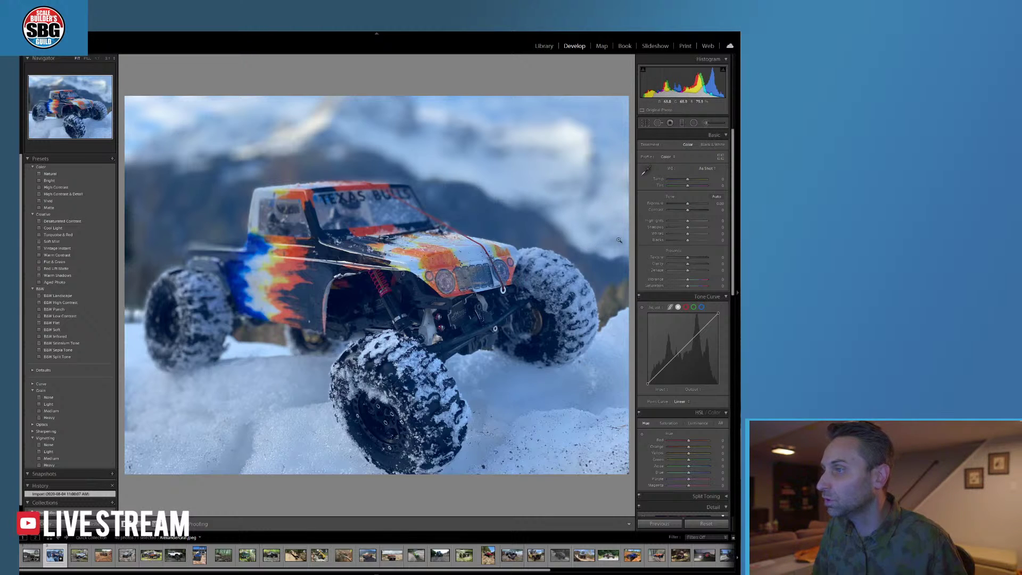
drag(688, 180, 685, 182)
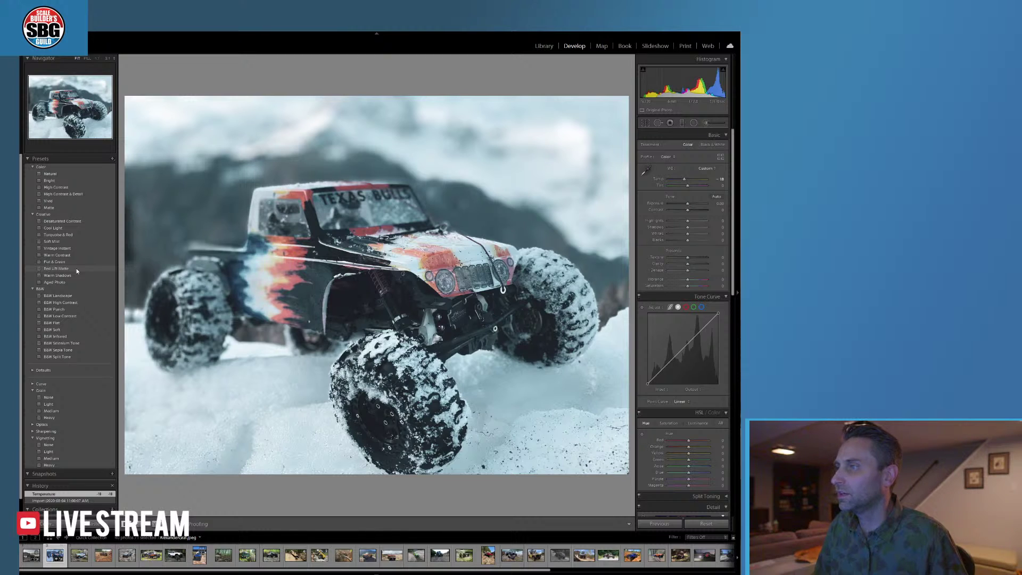
click(76, 268)
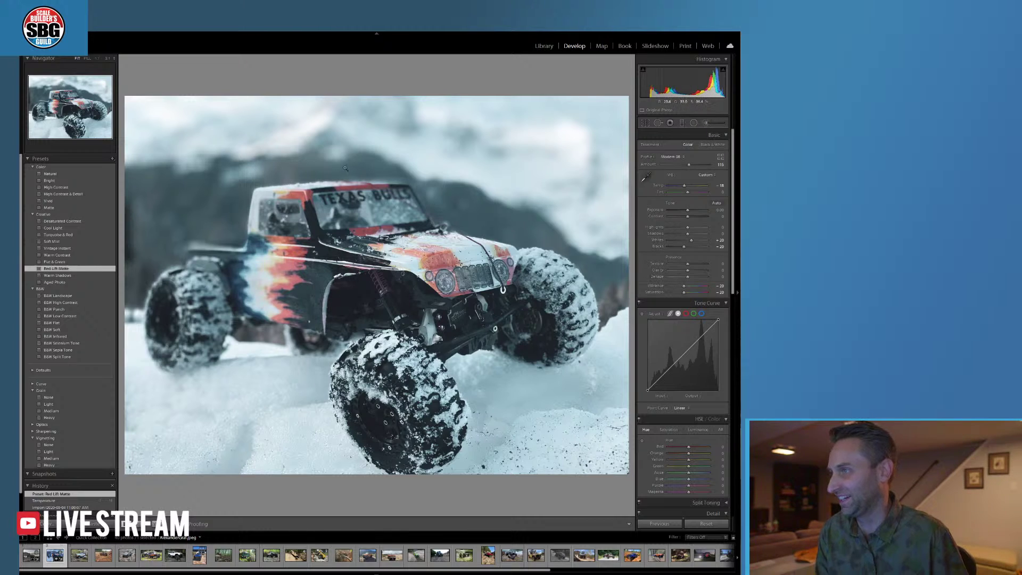
- Adjust the Orange hue and raise the Red, Orange, Yellow, Aqua and Blue saturation to strengthen the truck's colours
drag(689, 453, 699, 453)
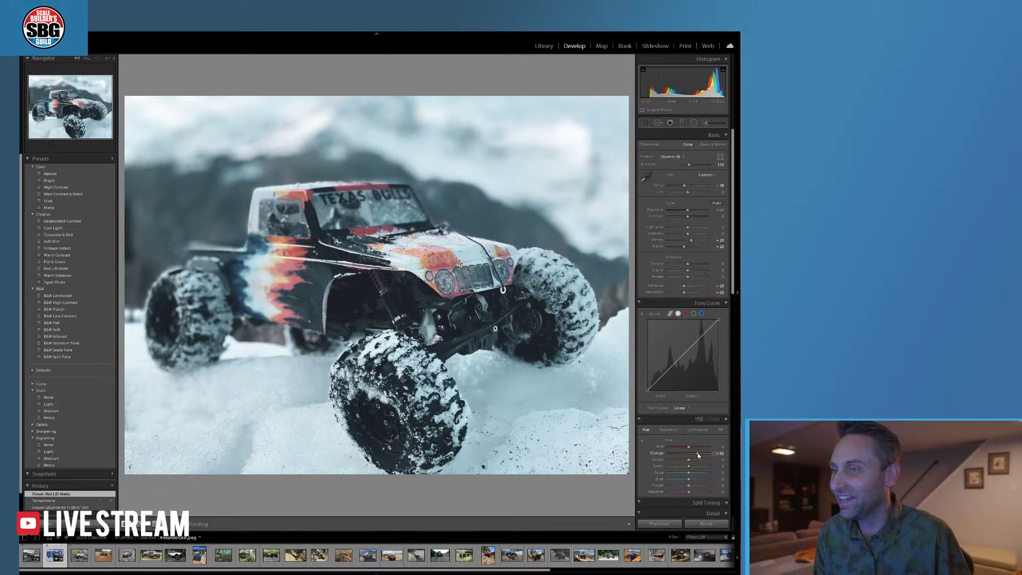
drag(692, 452, 668, 452)
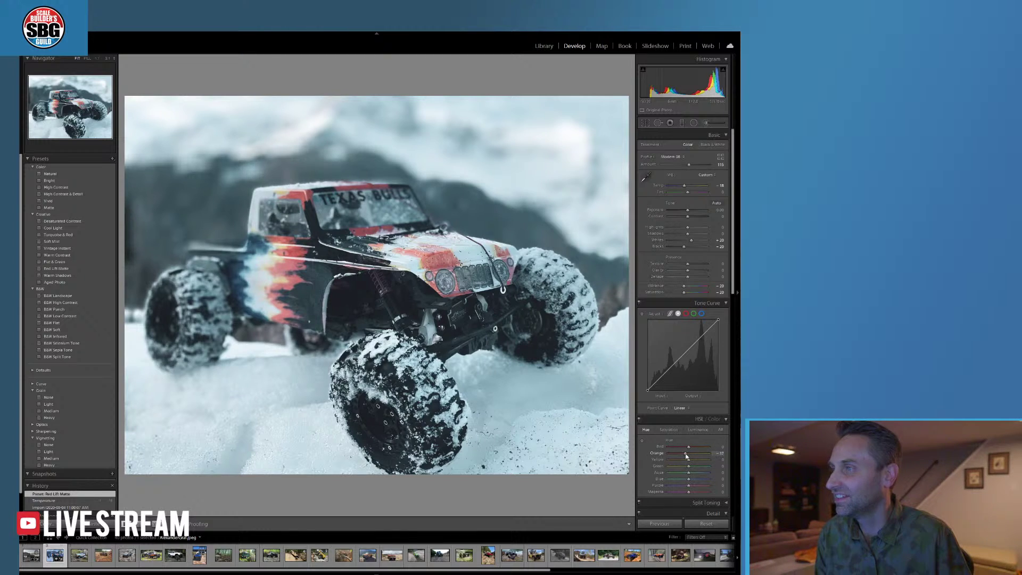
click(669, 430)
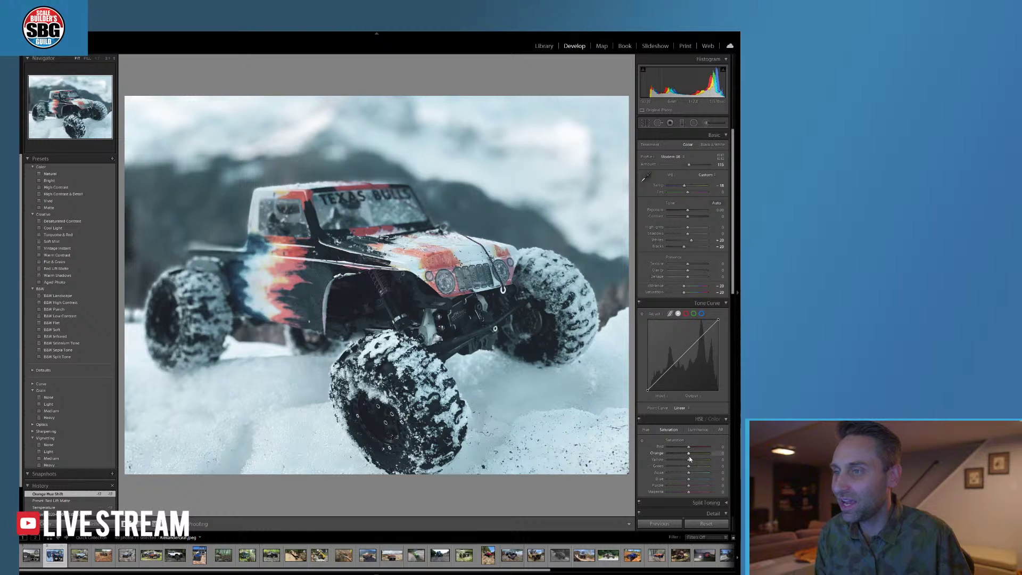
drag(698, 454, 690, 482)
drag(688, 447, 704, 462)
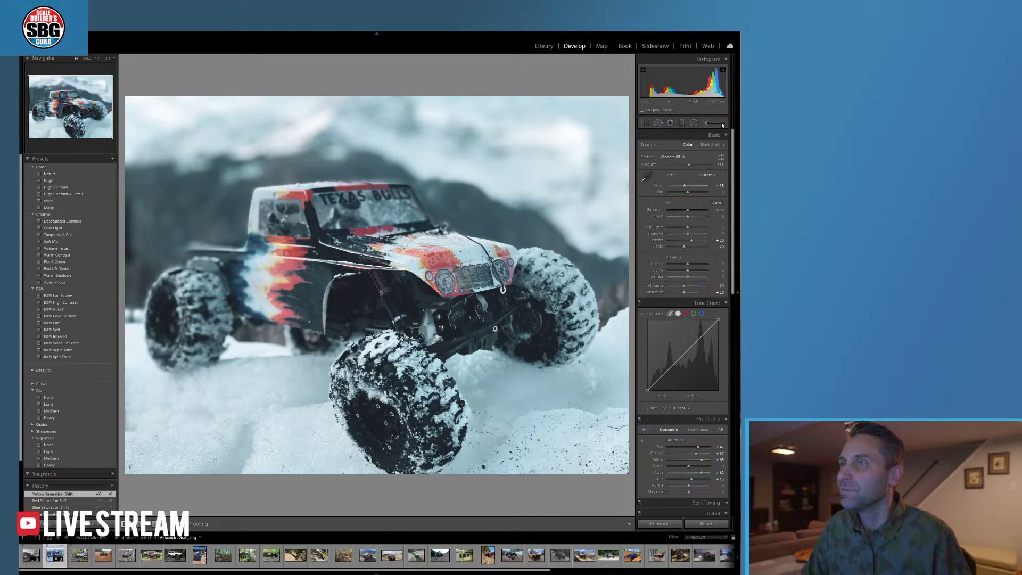
- Draw a wide radial filter ellipse over the truck's body from the rear of the cab to the front grille
key(shift+m)
mouse_move(272, 217)
mouse_down()
mouse_move(373, 224)
mouse_move(370, 239)
mouse_up()
drag(271, 216, 425, 266)
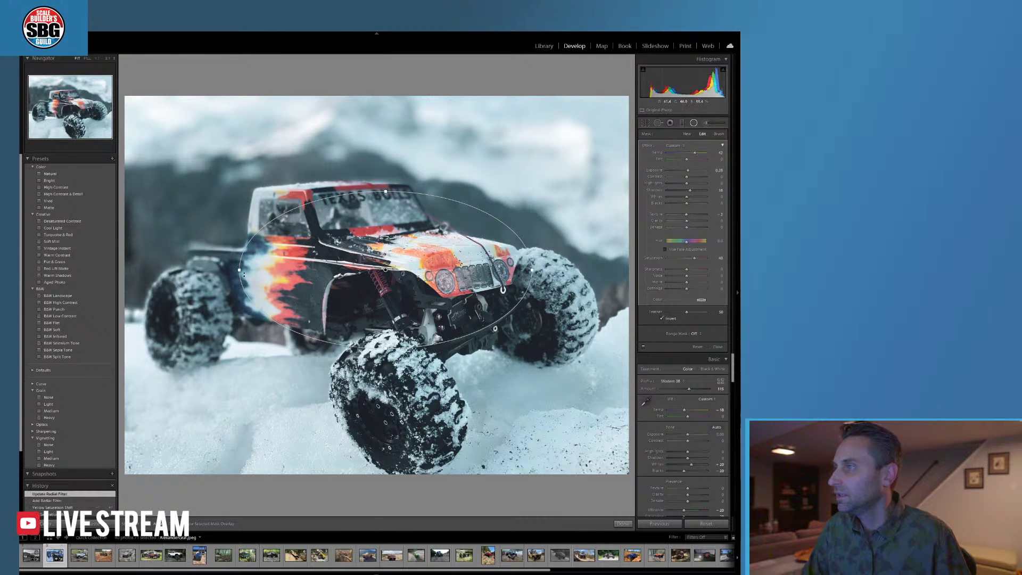
- Widen the radial filter ellipse, raise its upper edge, shift it back along the truck, tilt it to follow the body, and finish the mask
drag(239, 271, 192, 270)
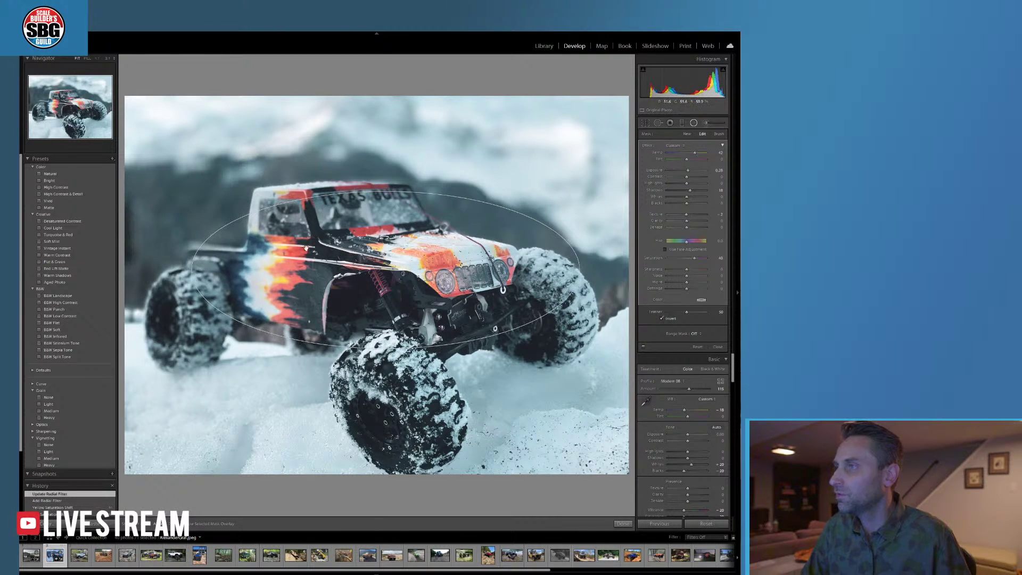
drag(388, 195, 379, 183)
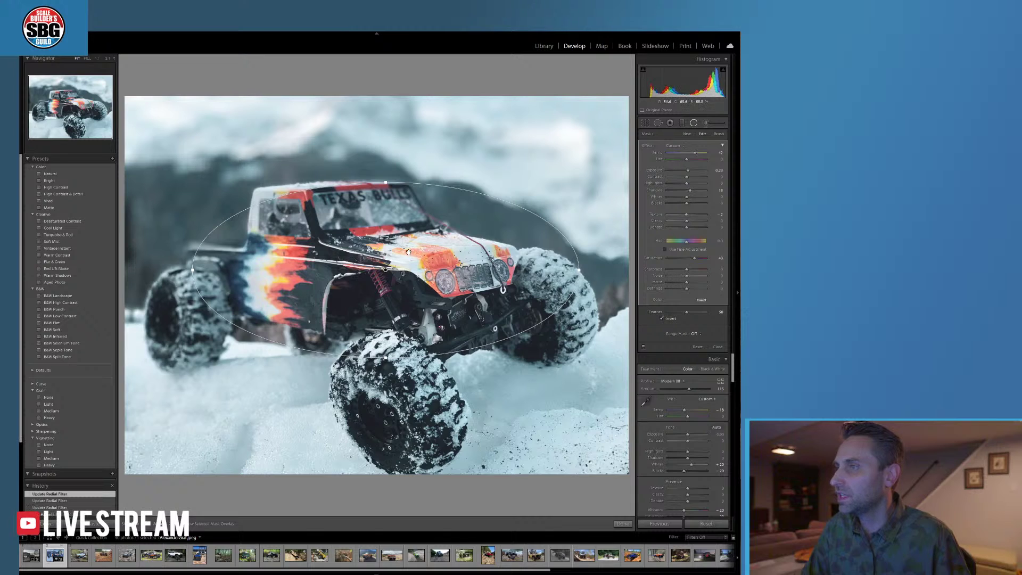
drag(408, 251, 374, 252)
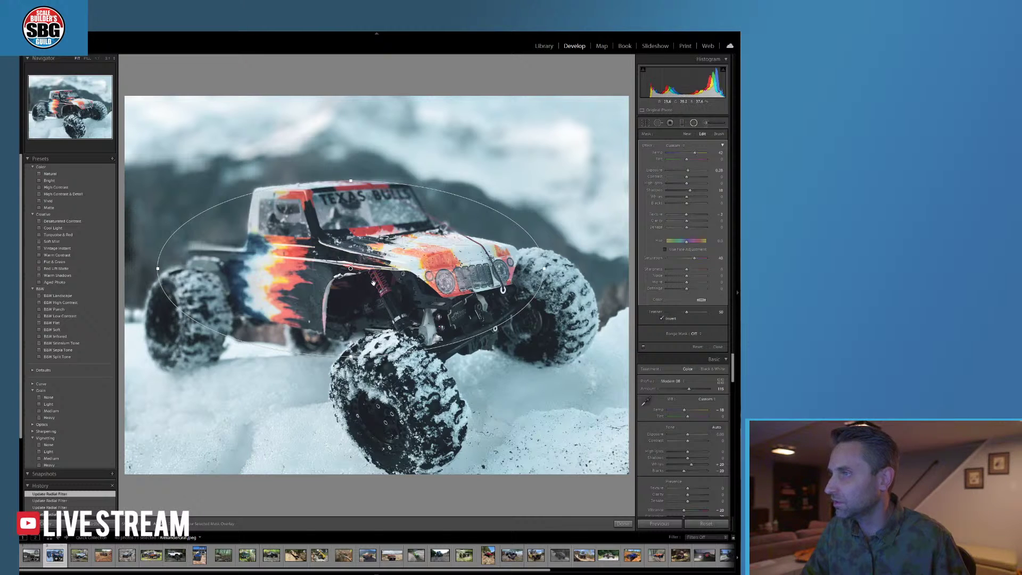
drag(554, 261, 555, 277)
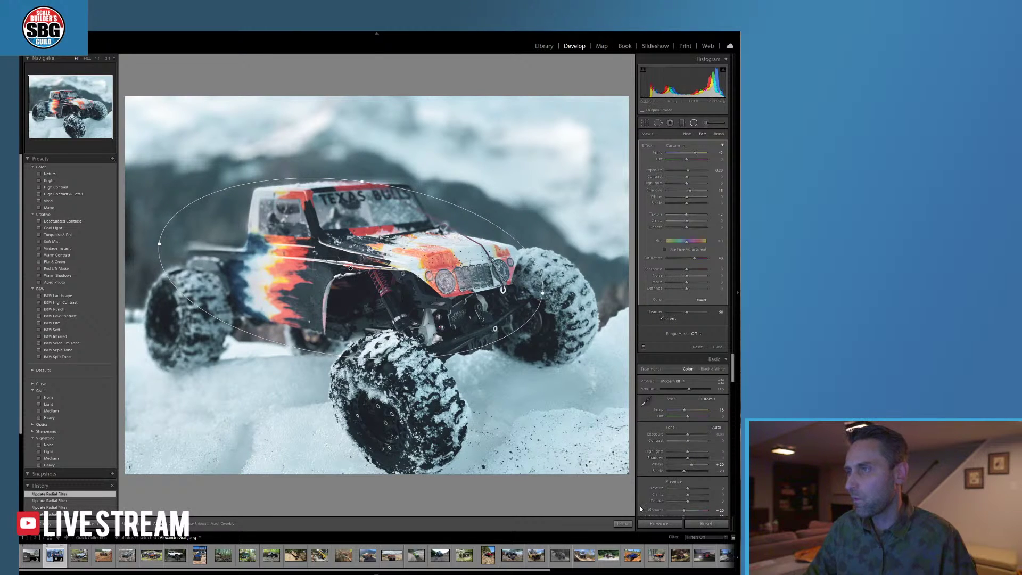
click(622, 522)
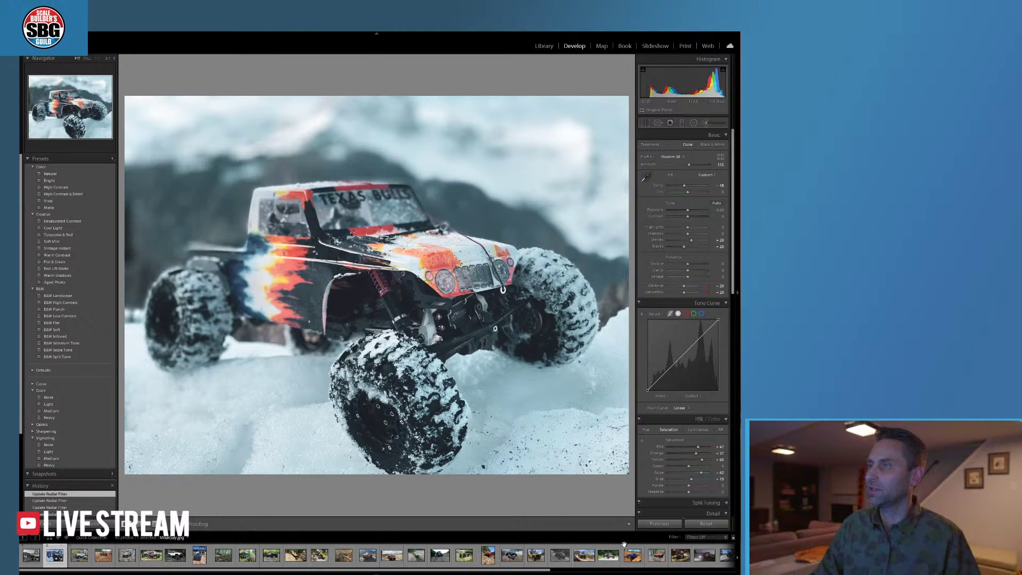
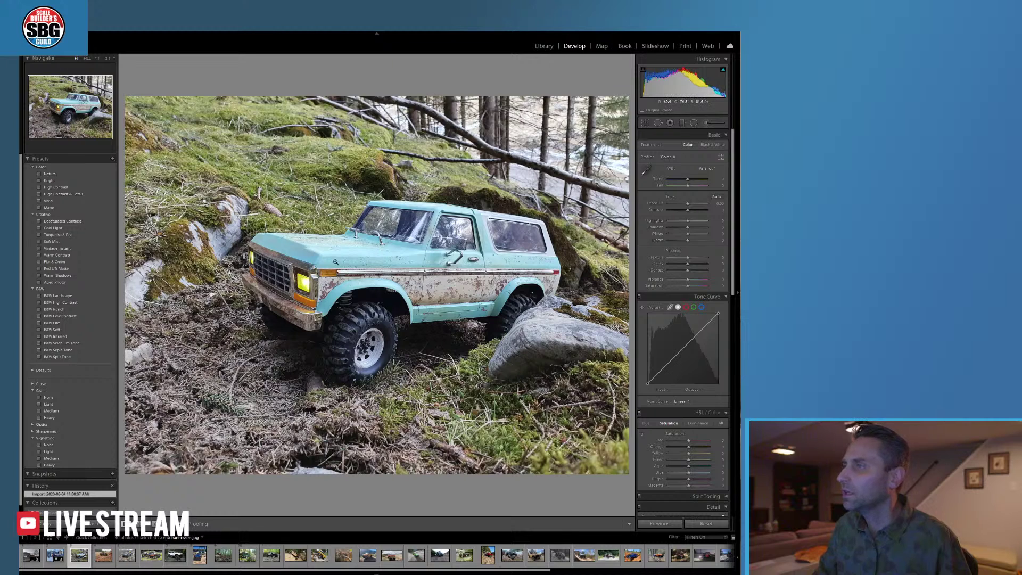
- Inspect the turquoise truck photo up close, rotate it to about -1.2 with Transform, and constrain the crop
click(412, 289)
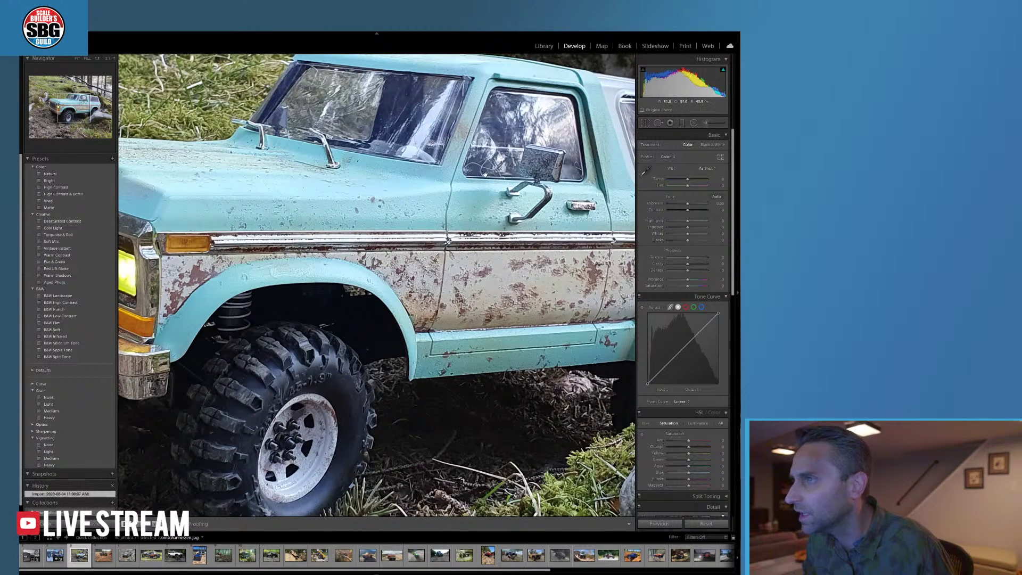
click(395, 197)
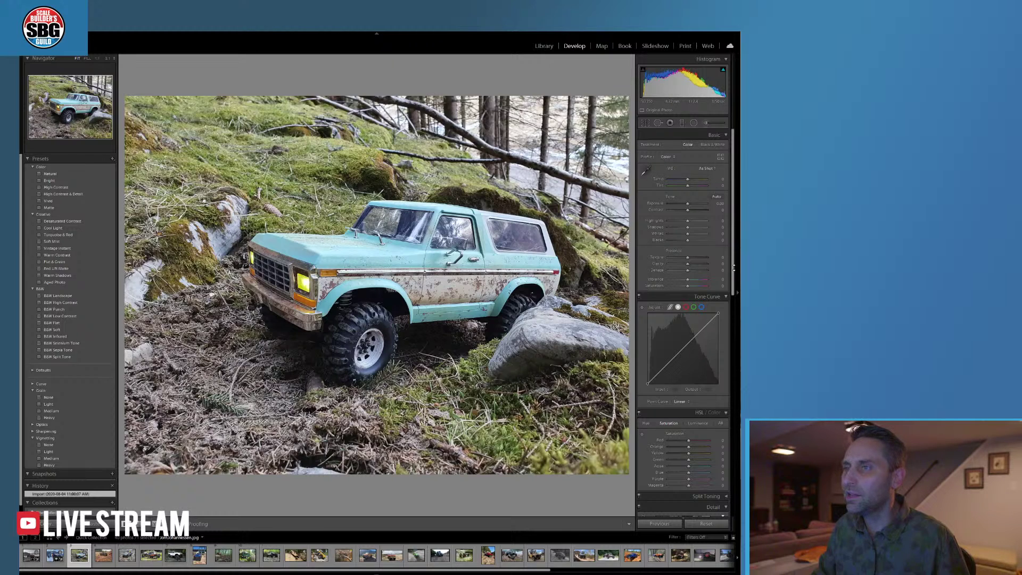
scroll(733, 267, down, 10)
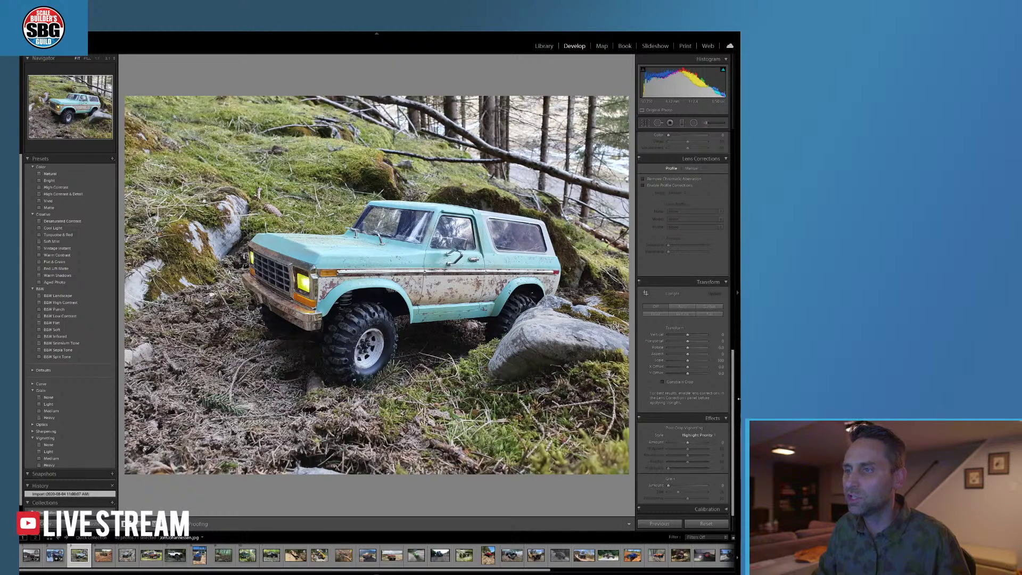
drag(686, 348, 685, 351)
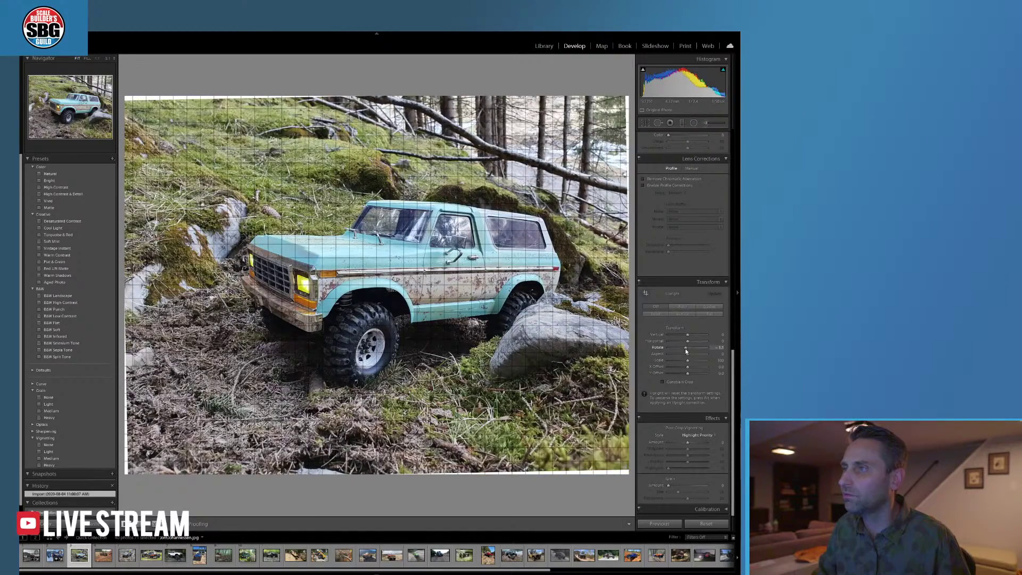
drag(686, 351, 686, 352)
click(681, 382)
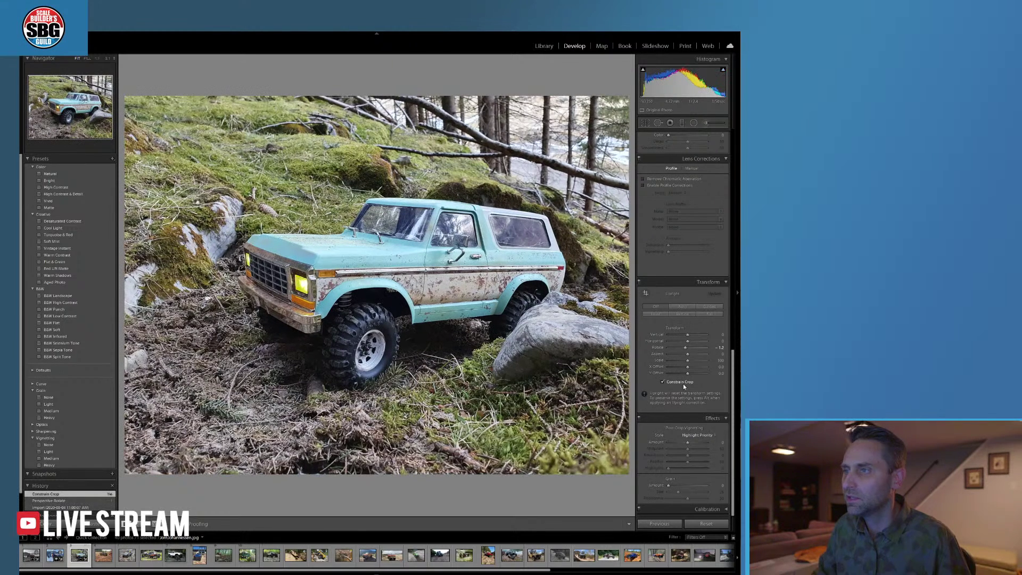
- Crop the turquoise truck photo to a slightly tighter, wider frame and reposition the truck within it
click(644, 123)
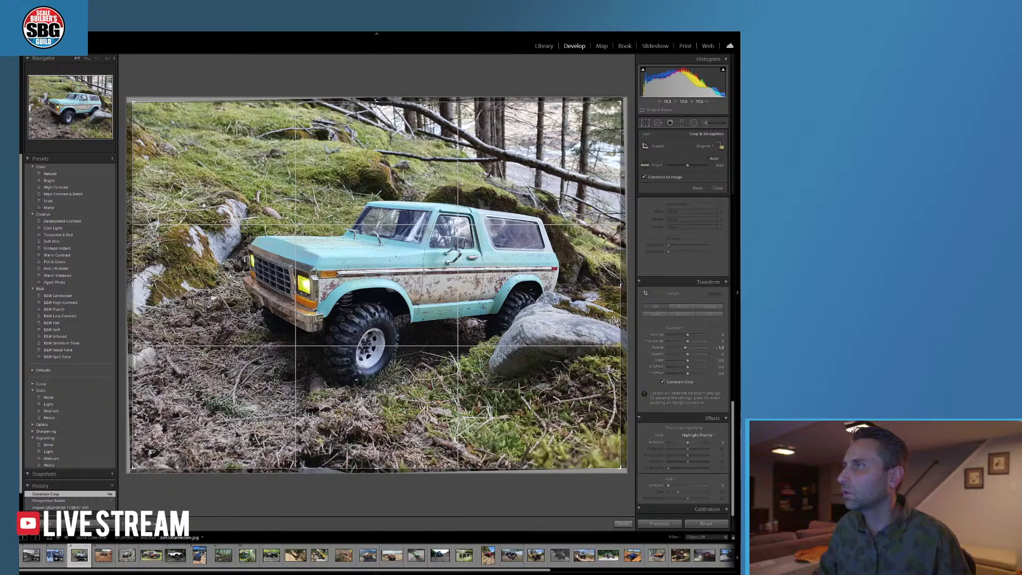
drag(133, 101, 142, 126)
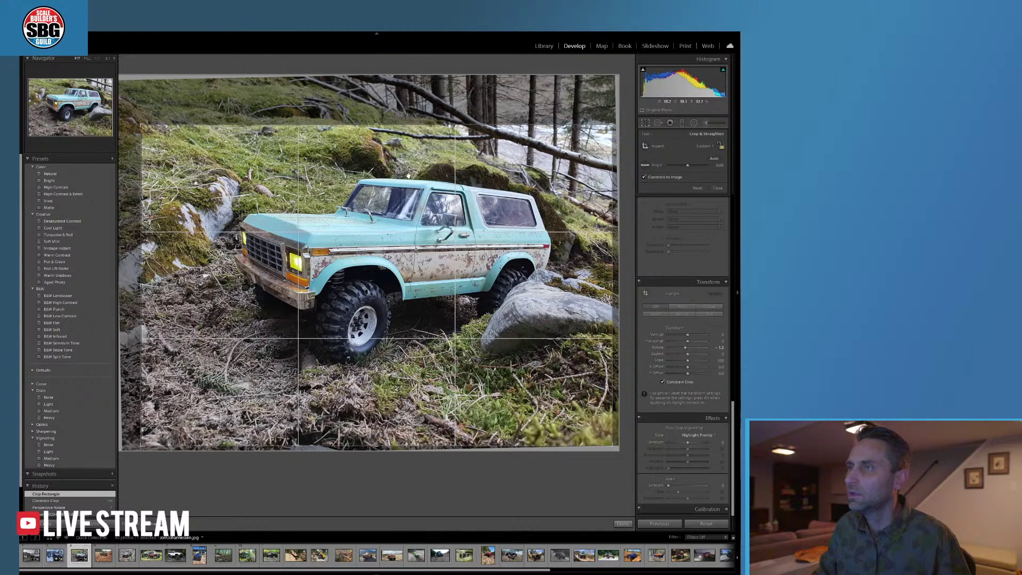
drag(405, 249, 402, 277)
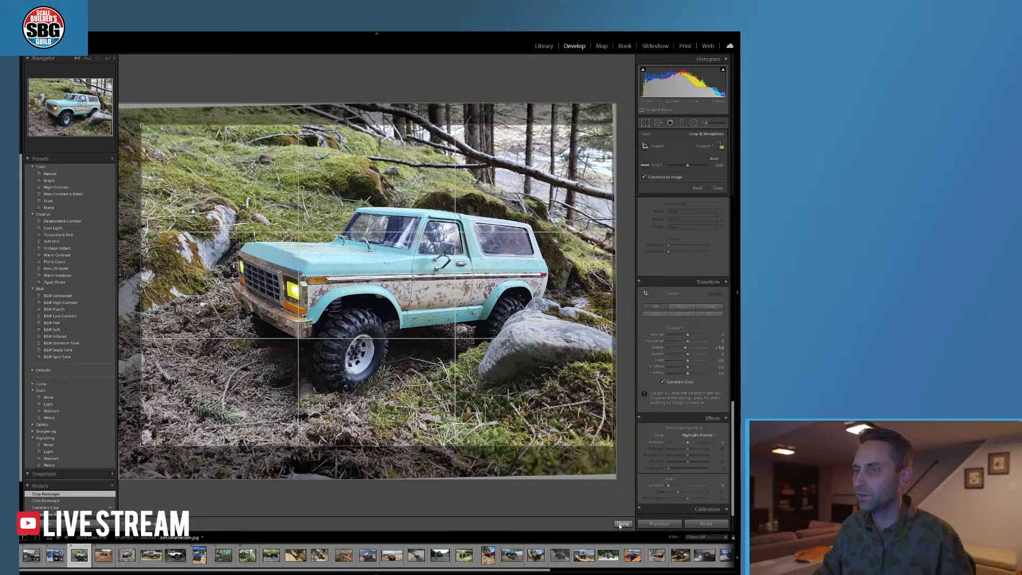
click(621, 524)
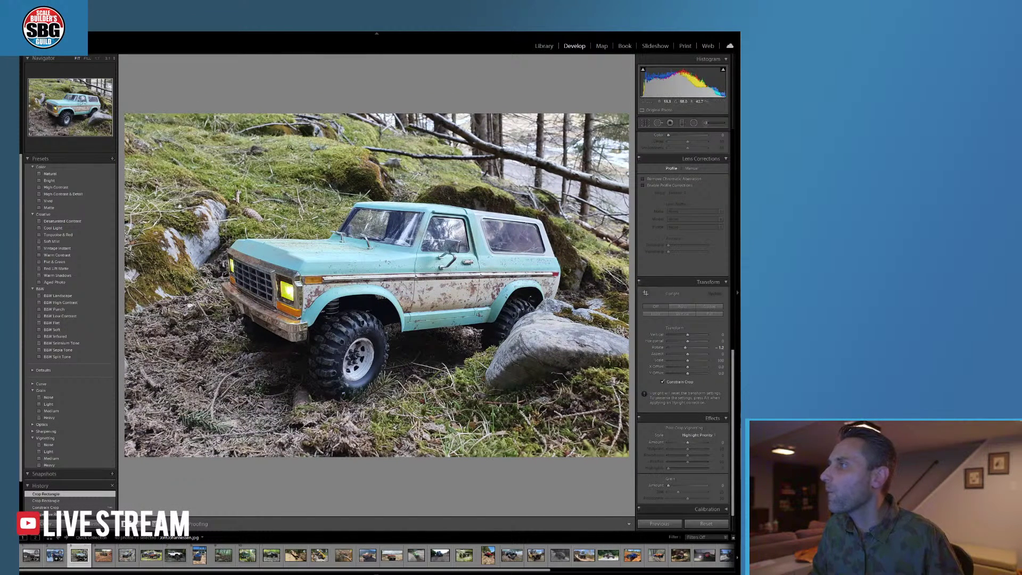
- Warm the Temp slightly, shift the Tint towards green, raise Highlights, lower Shadows and raise Vibrance
scroll(700, 312, up, 8)
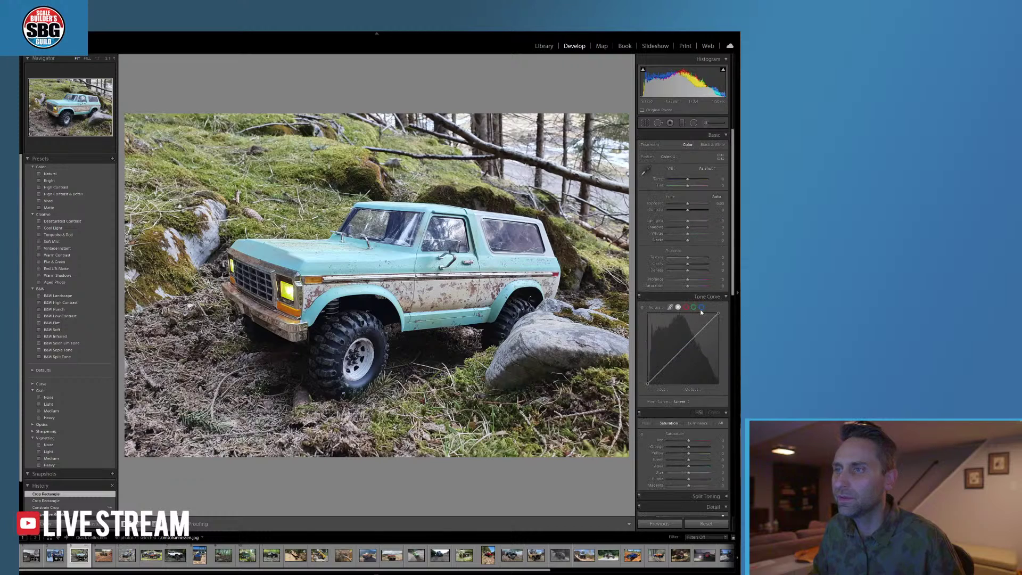
click(688, 179)
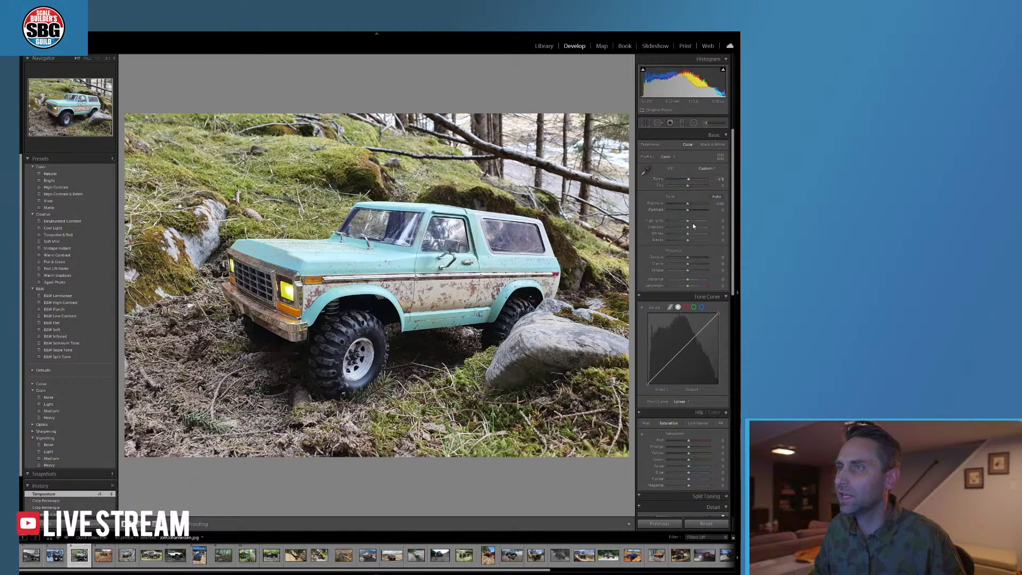
drag(688, 185, 681, 228)
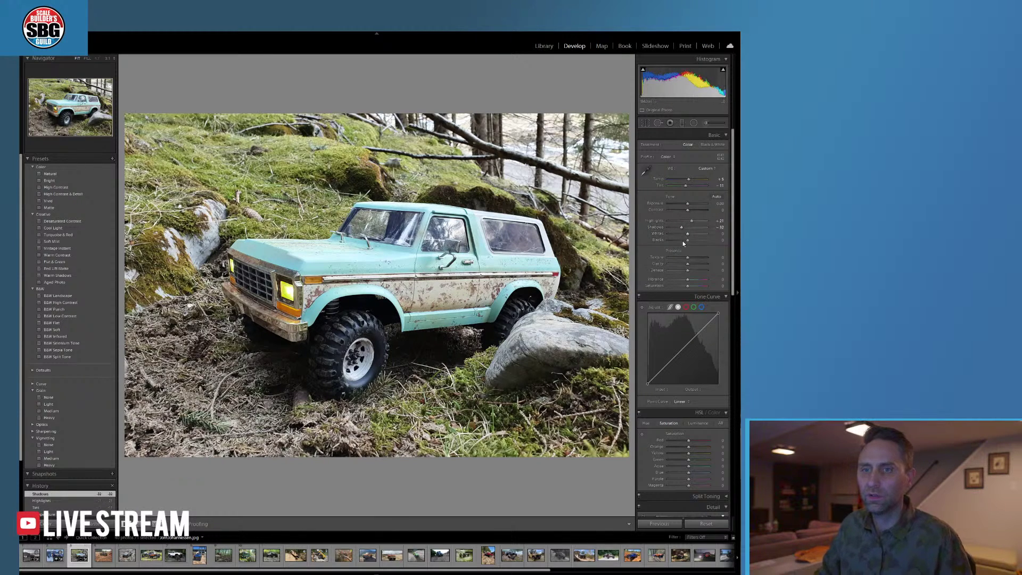
drag(688, 280, 692, 279)
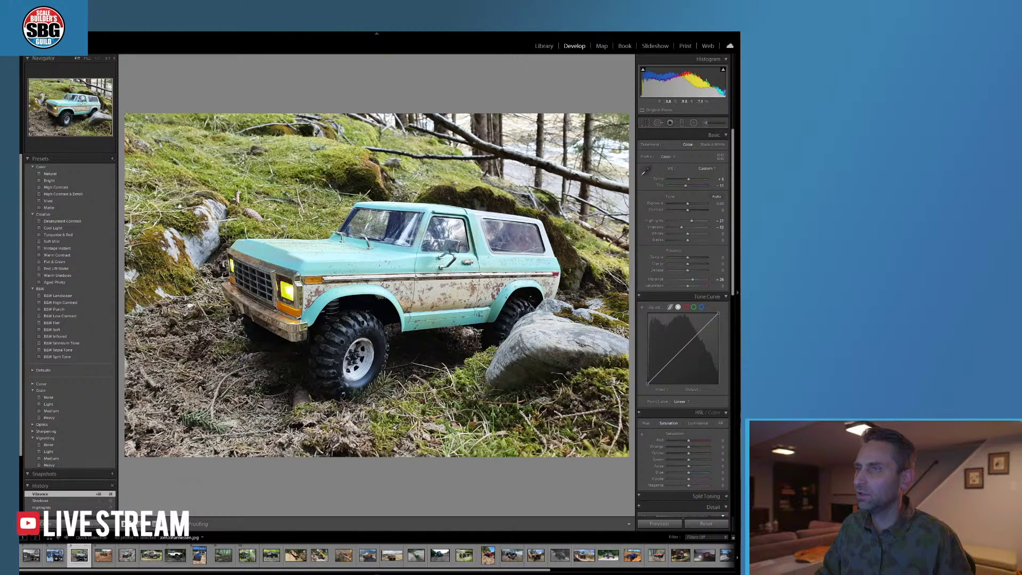
- Place a small radial filter over the lit headlight and lower its Temp and Saturation to neutralise the yellow
click(694, 123)
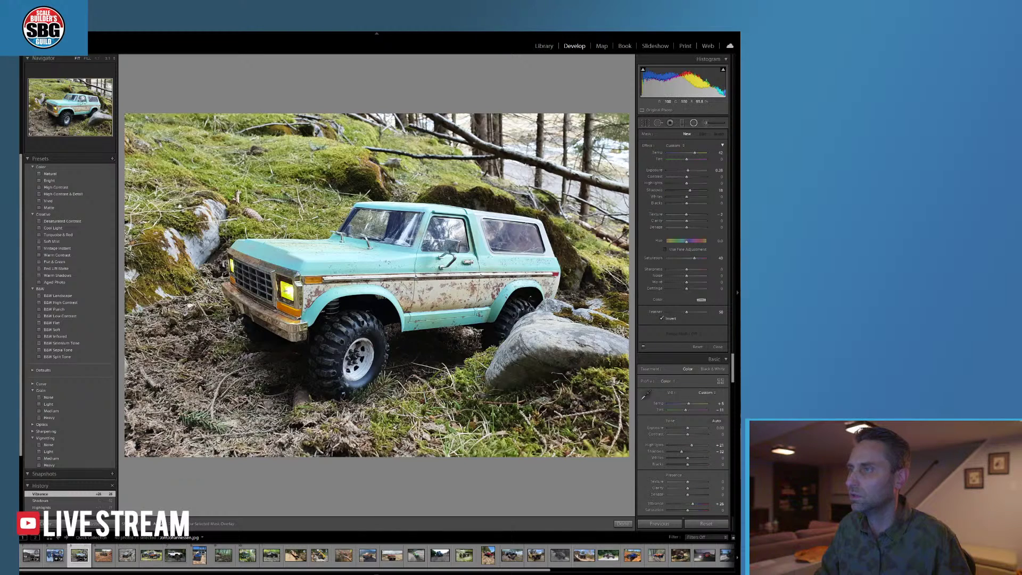
drag(282, 282, 287, 291)
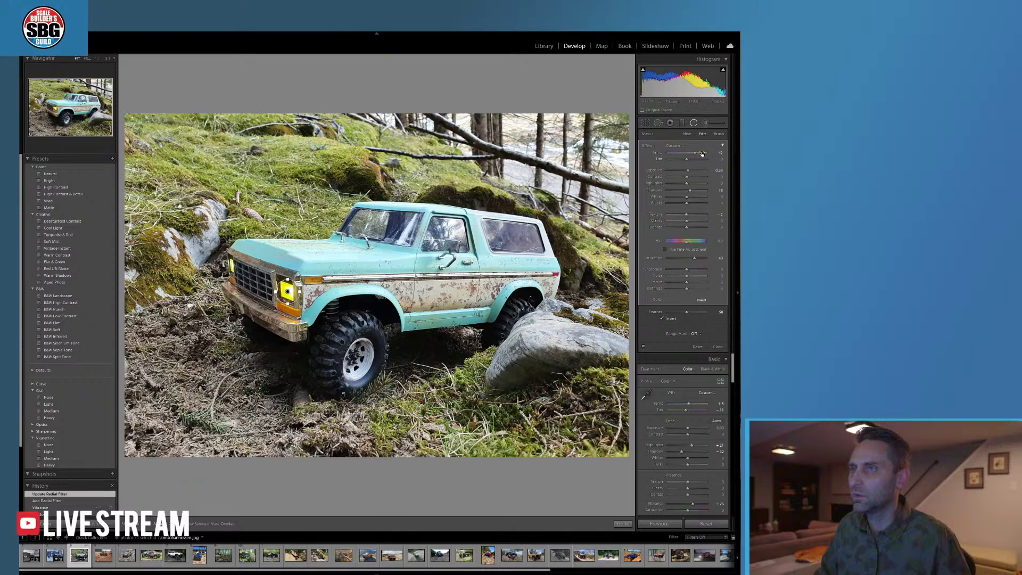
drag(692, 154, 679, 155)
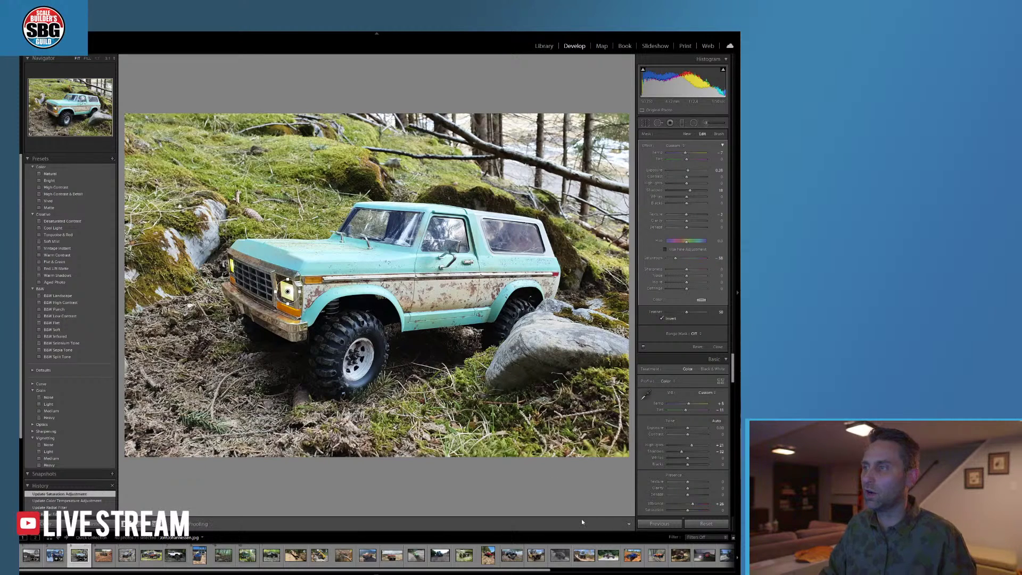
key(shift+m)
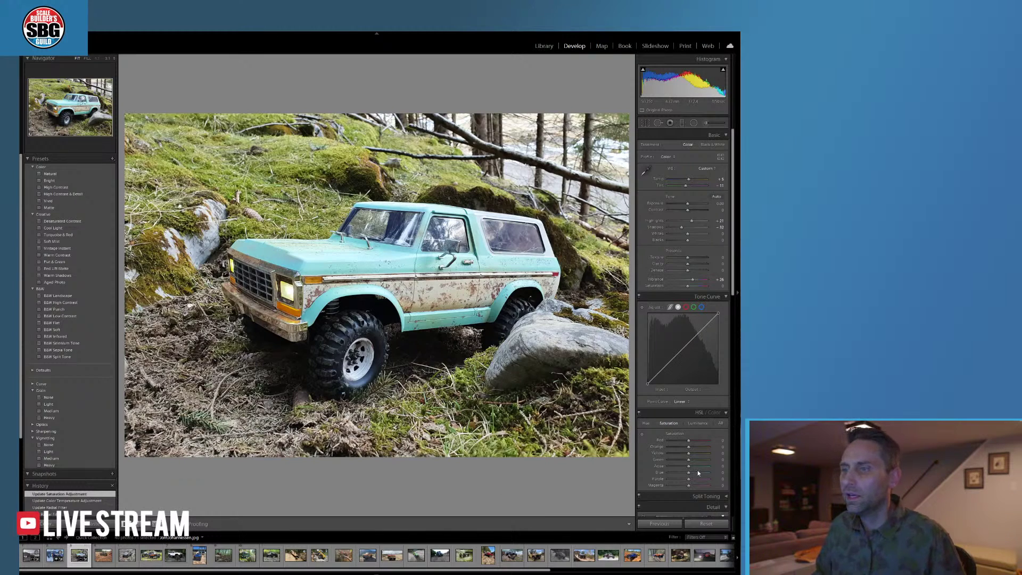
- Raise the Aqua saturation strongly to enrich the turquoise paint, and check the door and headlight up close
drag(688, 465, 701, 467)
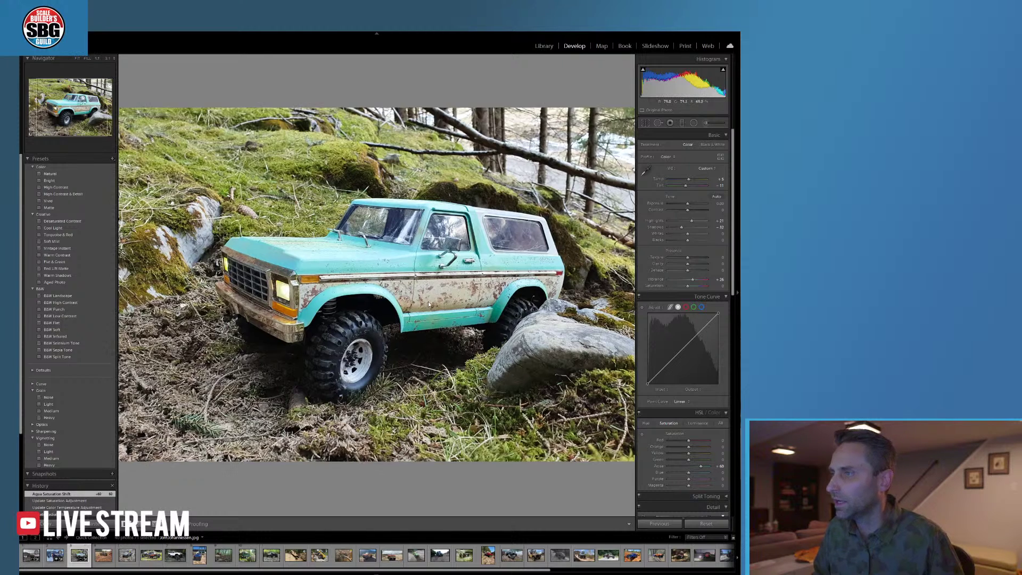
click(429, 301)
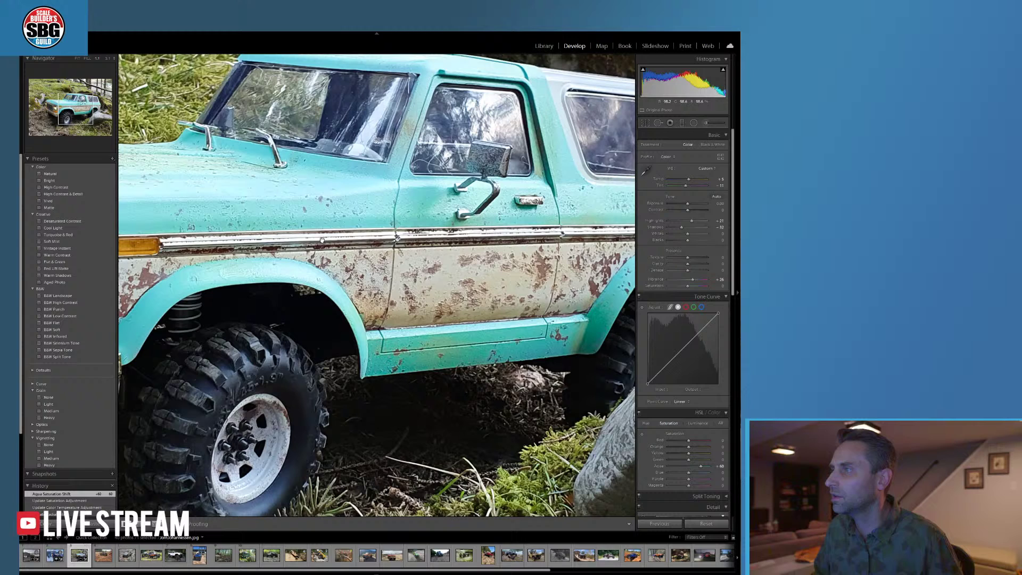
click(394, 292)
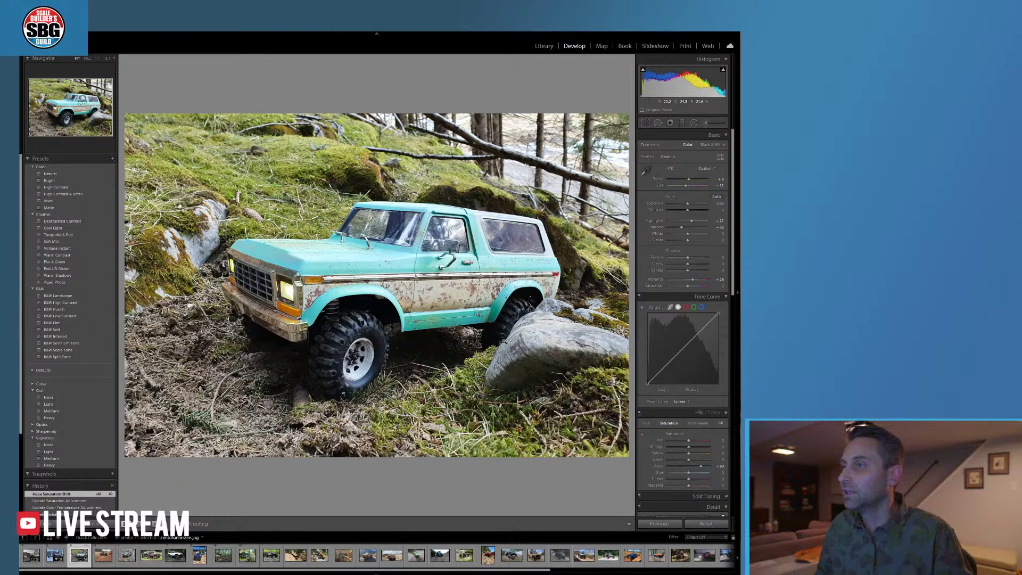
click(315, 296)
click(315, 297)
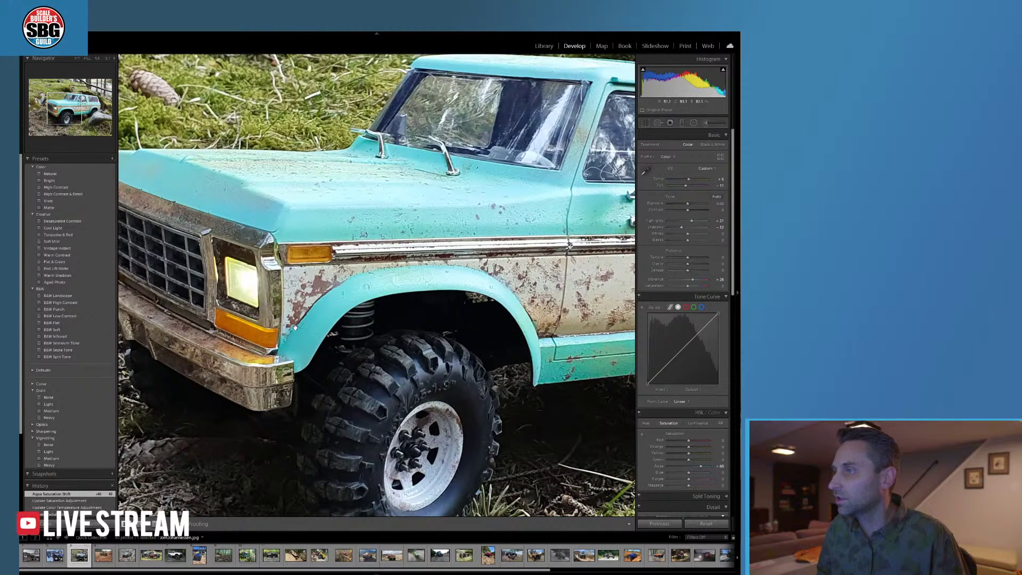
click(357, 284)
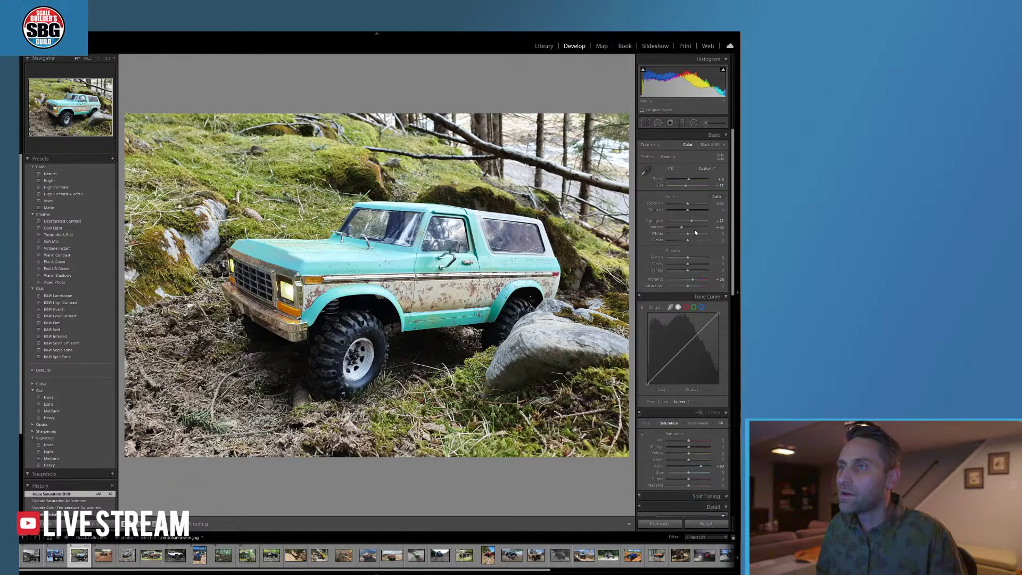
- Raise the photo's Texture and Clarity, and shift the Green hue slightly upwards
drag(688, 257, 691, 264)
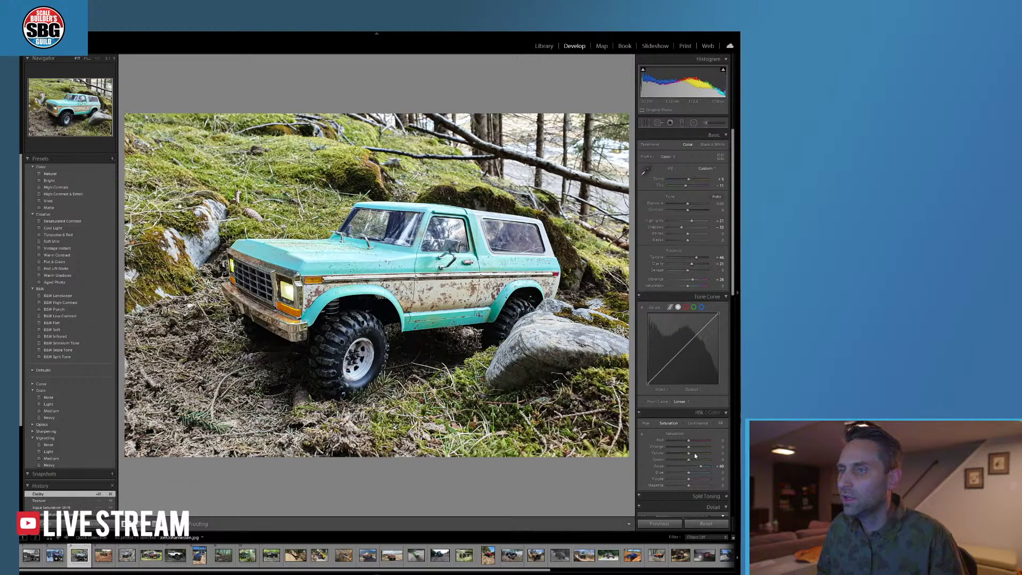
click(646, 424)
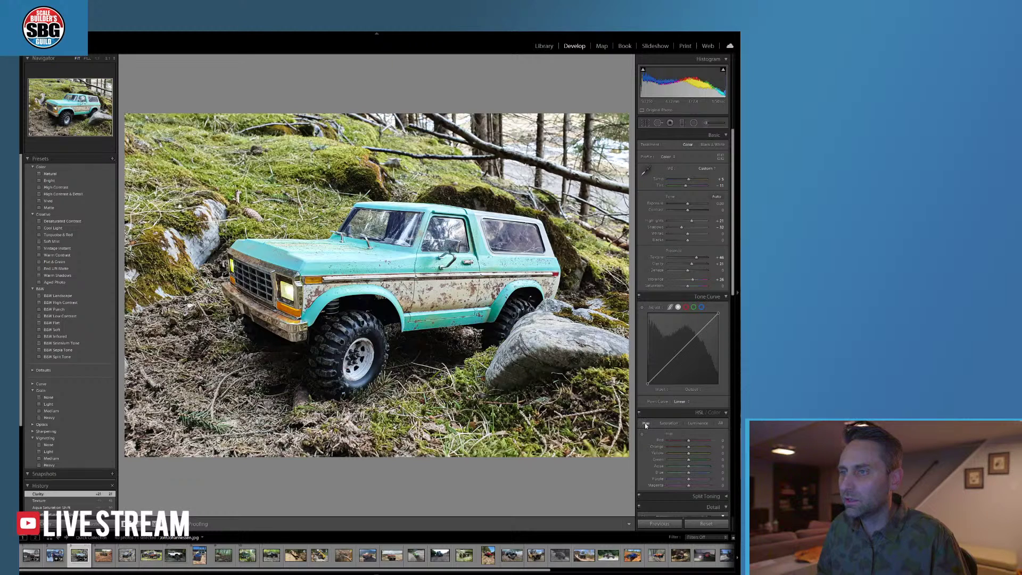
mouse_move(688, 459)
mouse_down()
mouse_move(676, 459)
mouse_move(690, 458)
mouse_up()
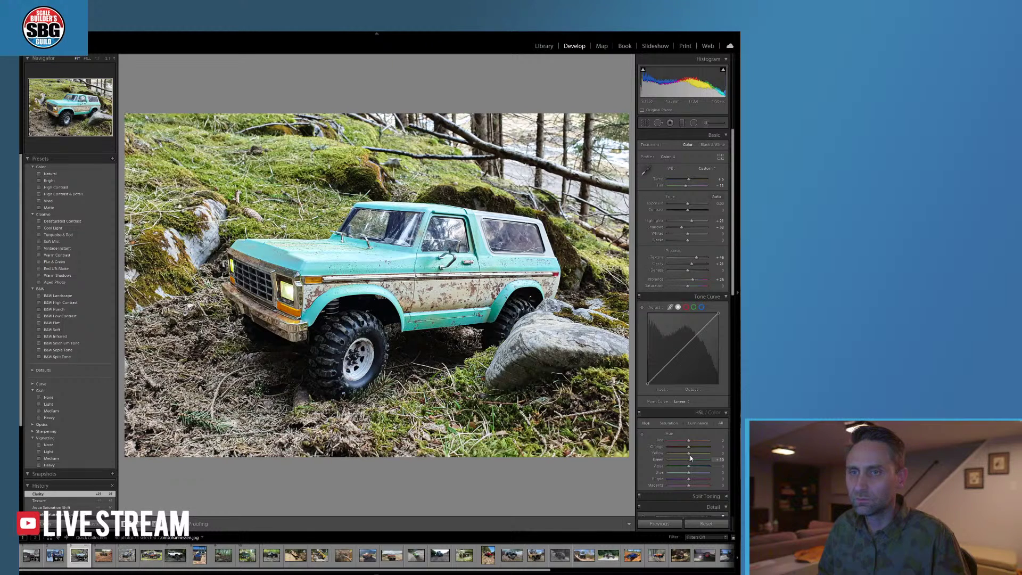
drag(691, 457, 690, 457)
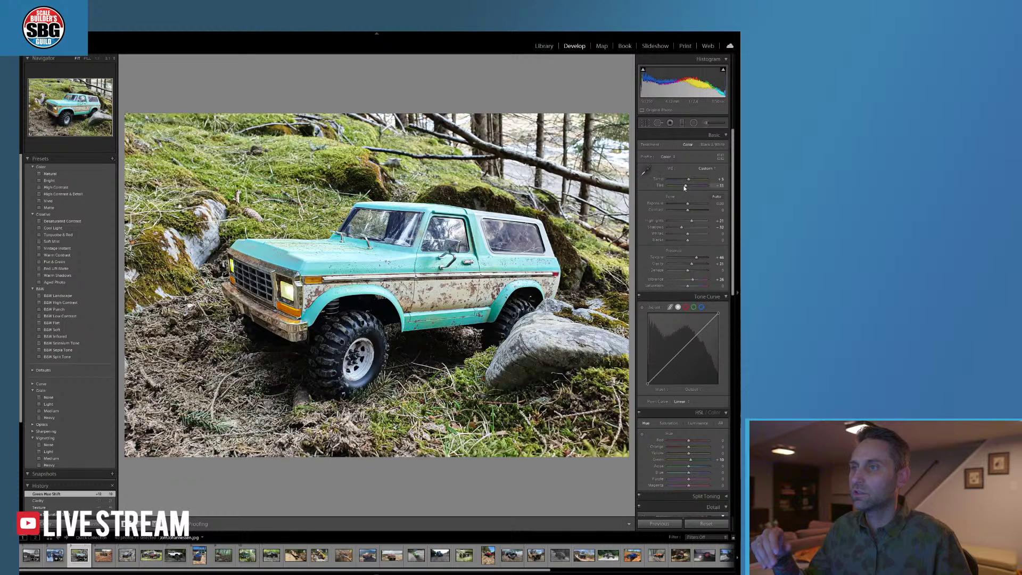
- Try the Tint at +100 and undo the change
drag(685, 185, 710, 186)
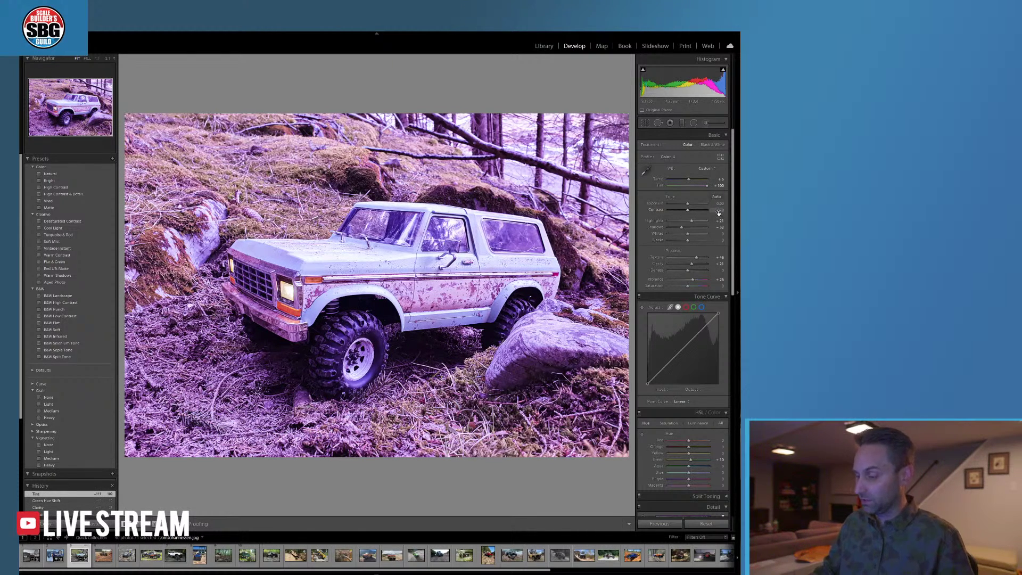
key(ctrl+z)
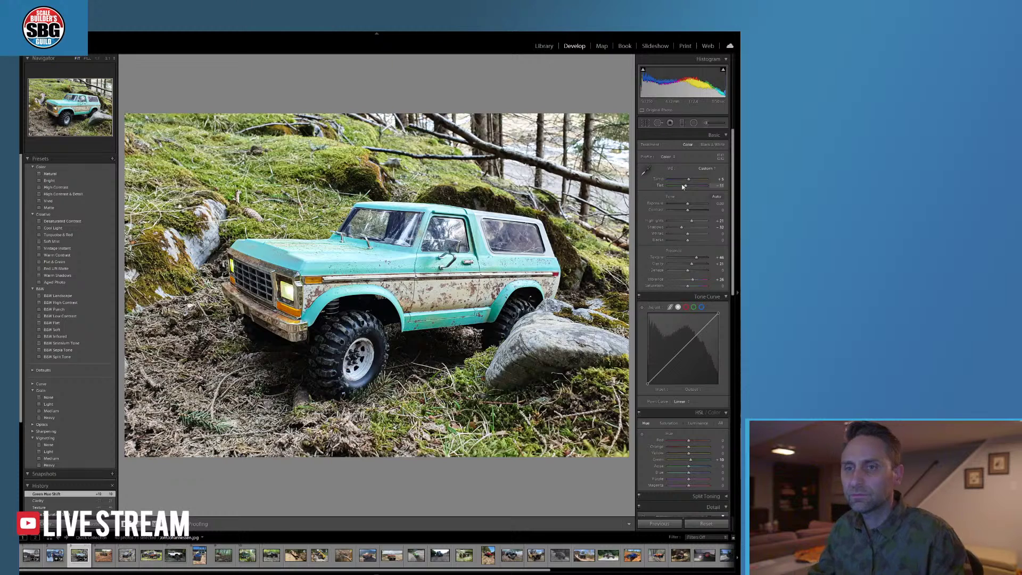
- Apply the Heavy grain preset to the turquoise truck photo
click(62, 417)
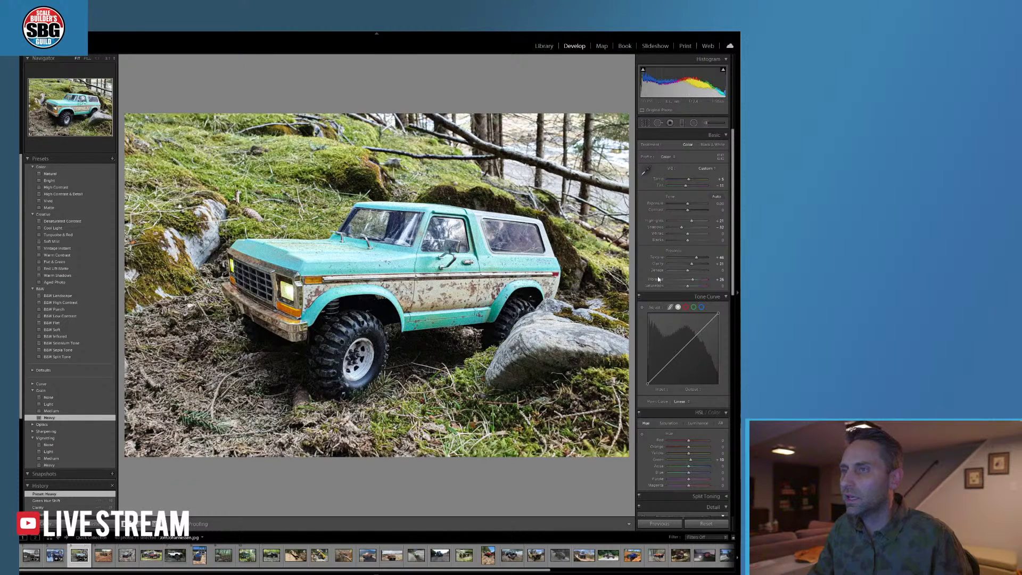
- Raise the Dehaze of the turquoise truck photo and apply the Medium vignetting preset
drag(688, 270, 700, 273)
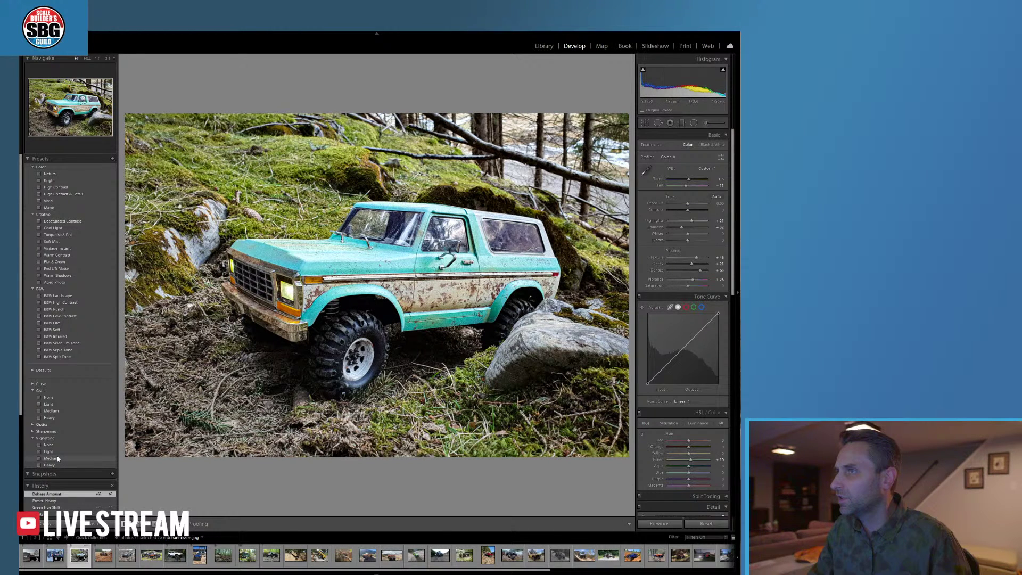
click(57, 457)
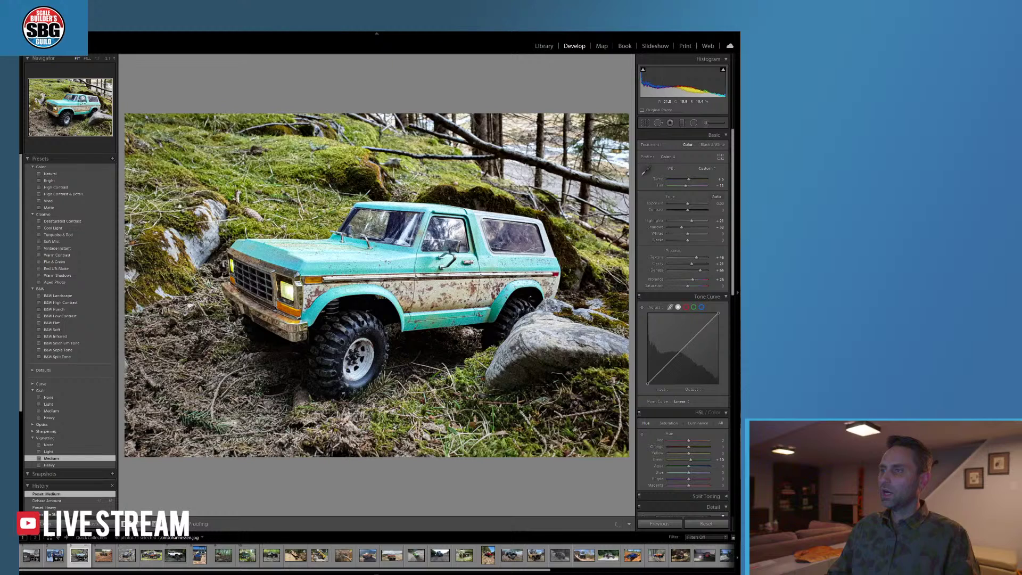
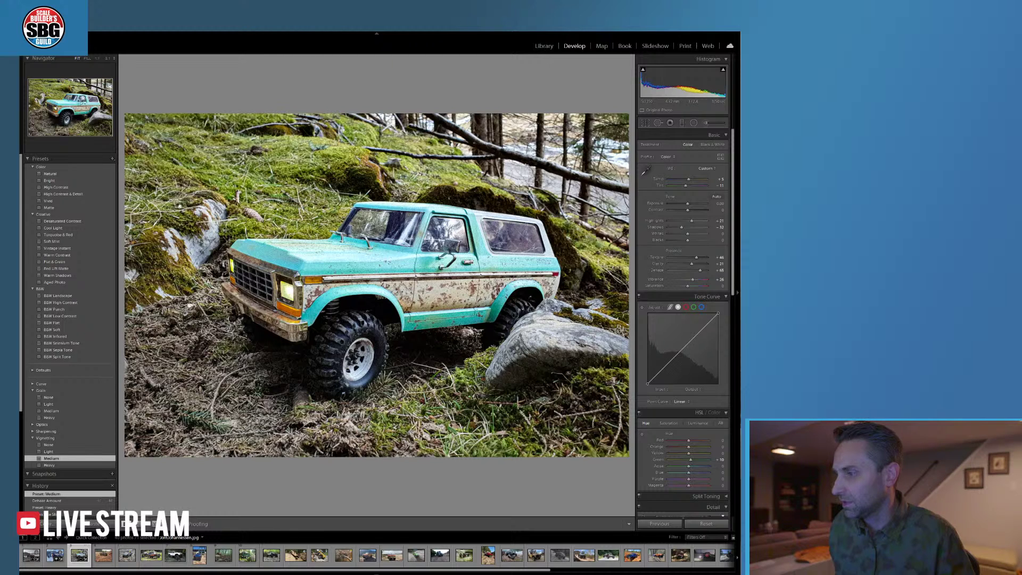
- Quit Adobe Premiere Pro without saving the changes to its open project
key(ctrl+q)
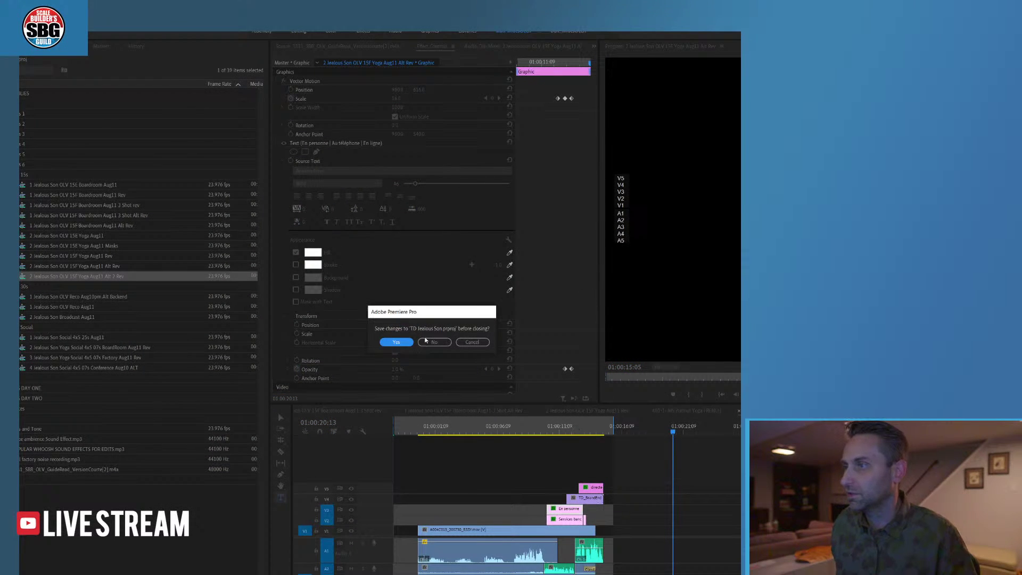
click(426, 341)
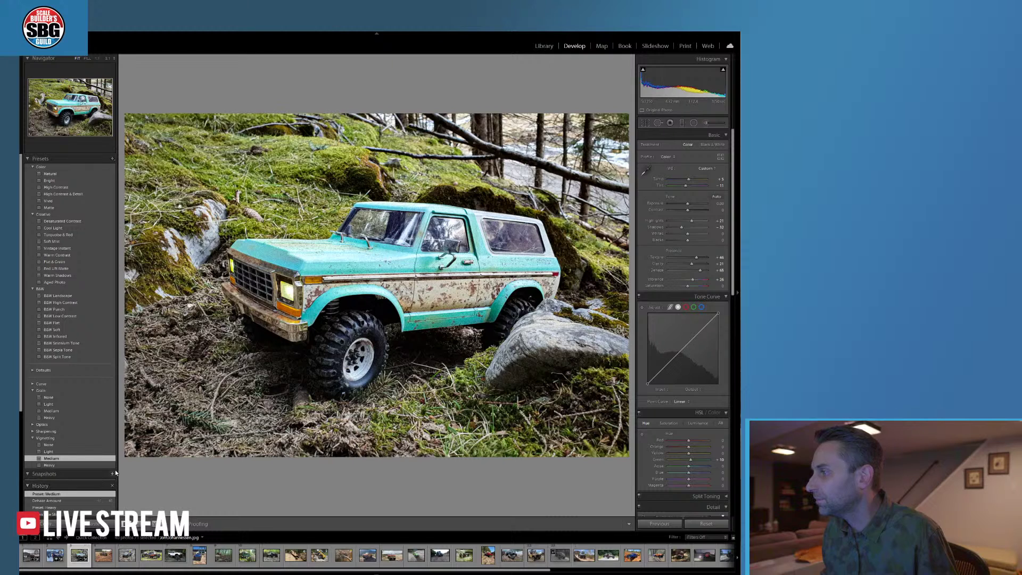
- Open the photo of the rusty black truck on the dirt mound and crop it tighter around the truck, trimming sky and foreground
click(99, 559)
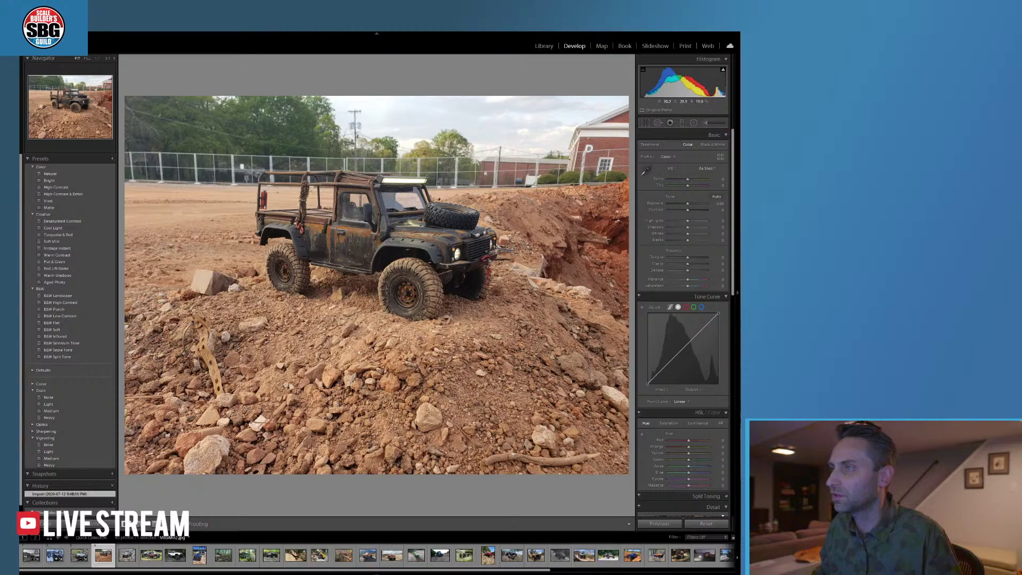
click(645, 122)
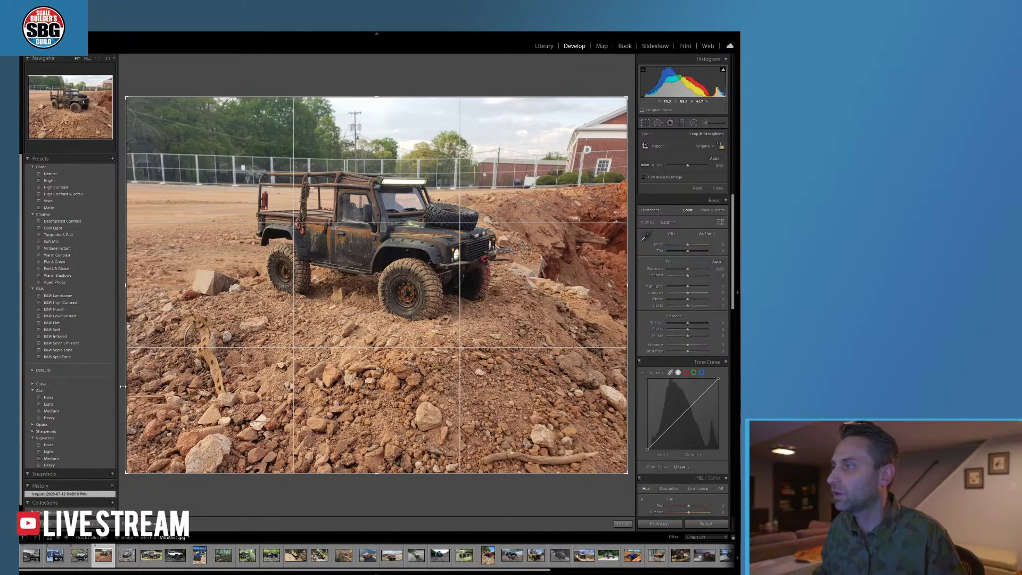
drag(126, 472, 169, 437)
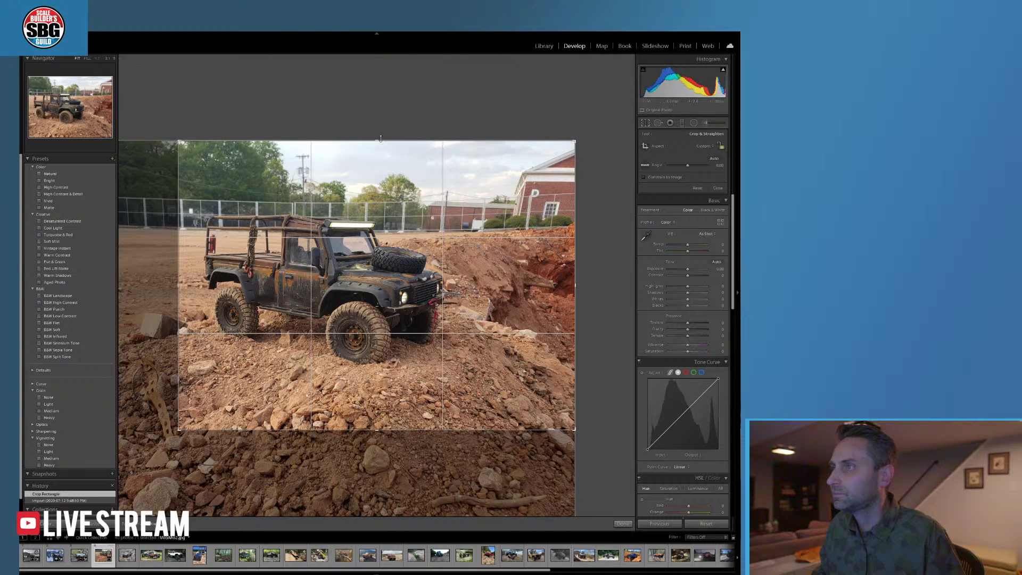
drag(381, 139, 381, 167)
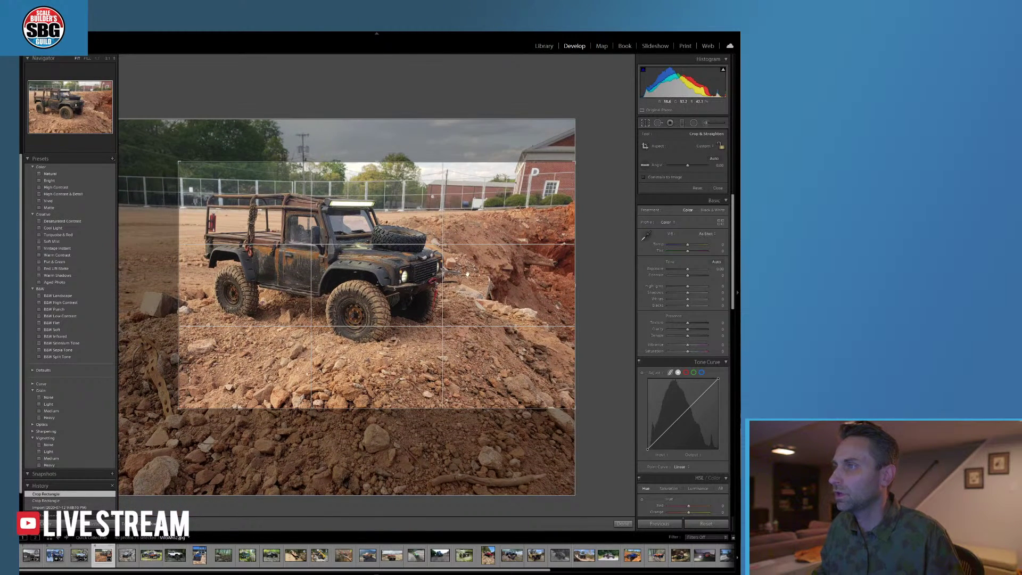
click(620, 523)
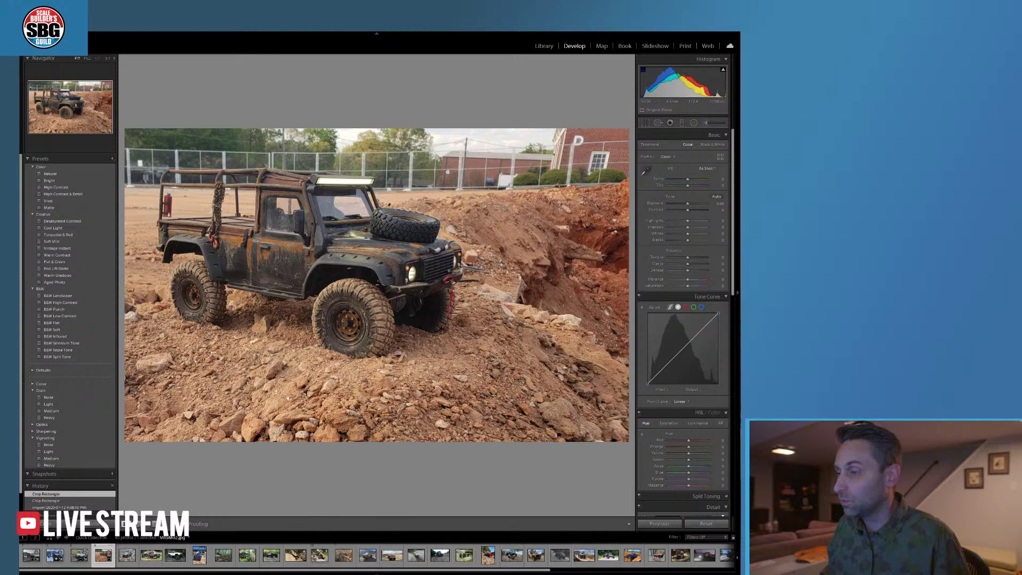
- Switch to NZXT CAM to check the computer's load and temperatures, and minimise its window
drag(184, 38, 318, 107)
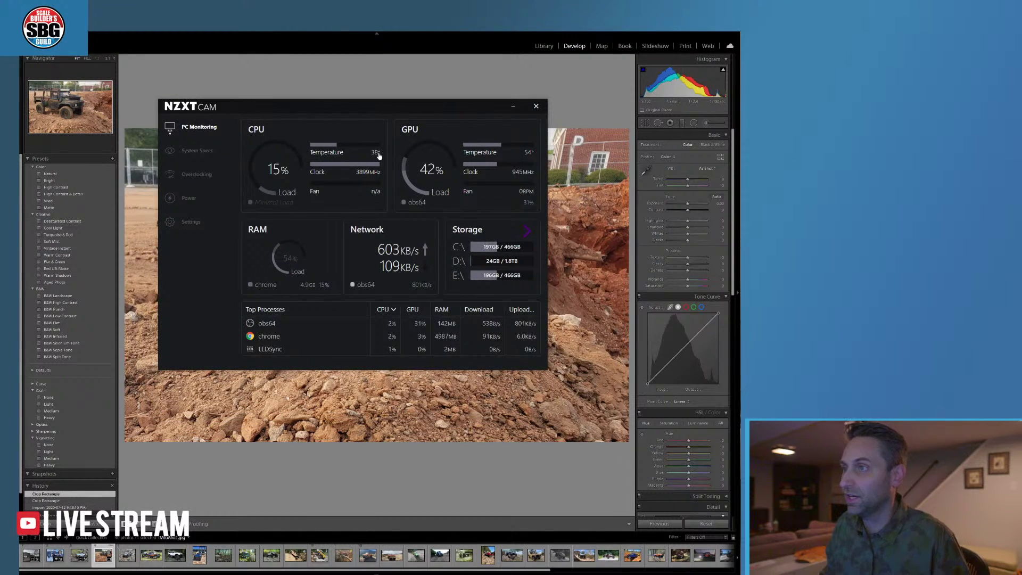
click(514, 107)
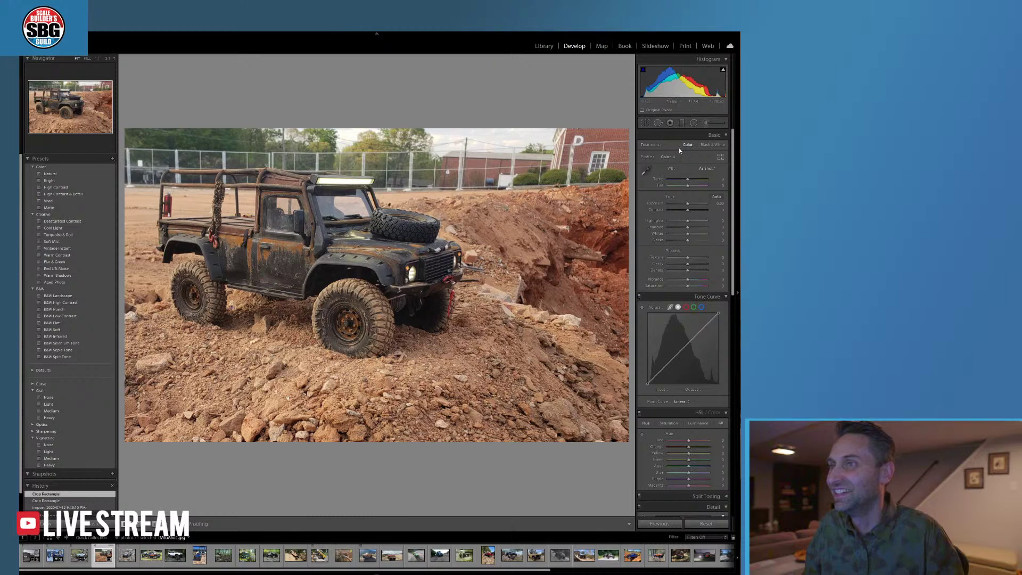
- Warm the photo's Temp and Tint, shift the Red and Orange hues, and raise the Red, Orange and Yellow saturation
drag(687, 180, 690, 181)
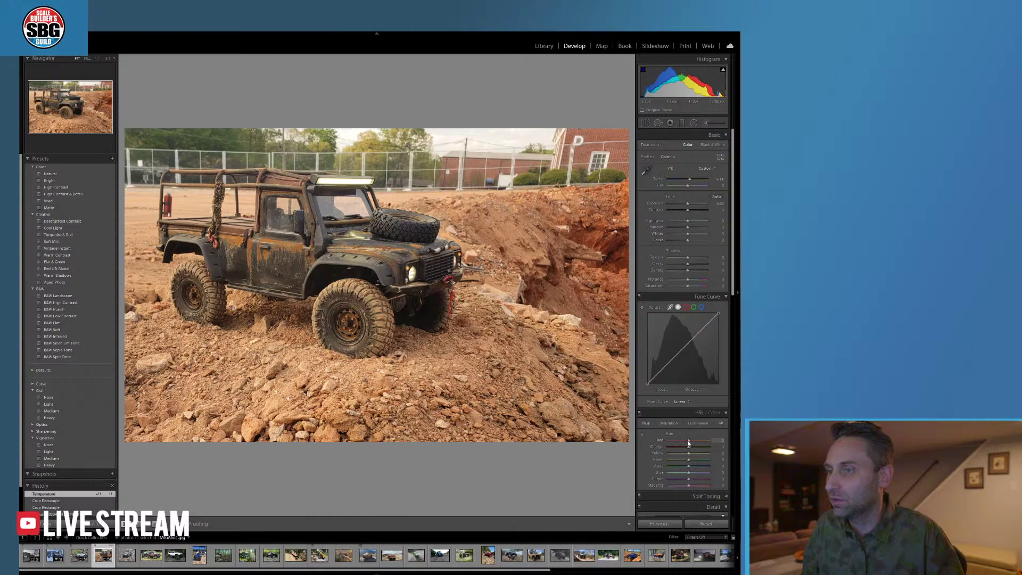
drag(688, 443, 687, 448)
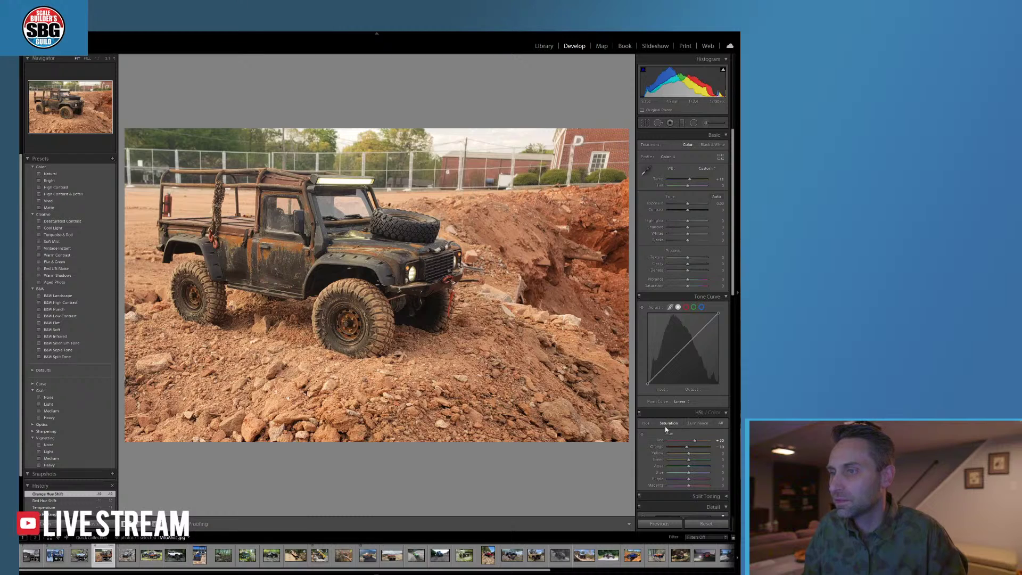
mouse_move(689, 449)
mouse_down()
mouse_move(695, 441)
mouse_move(697, 455)
mouse_up()
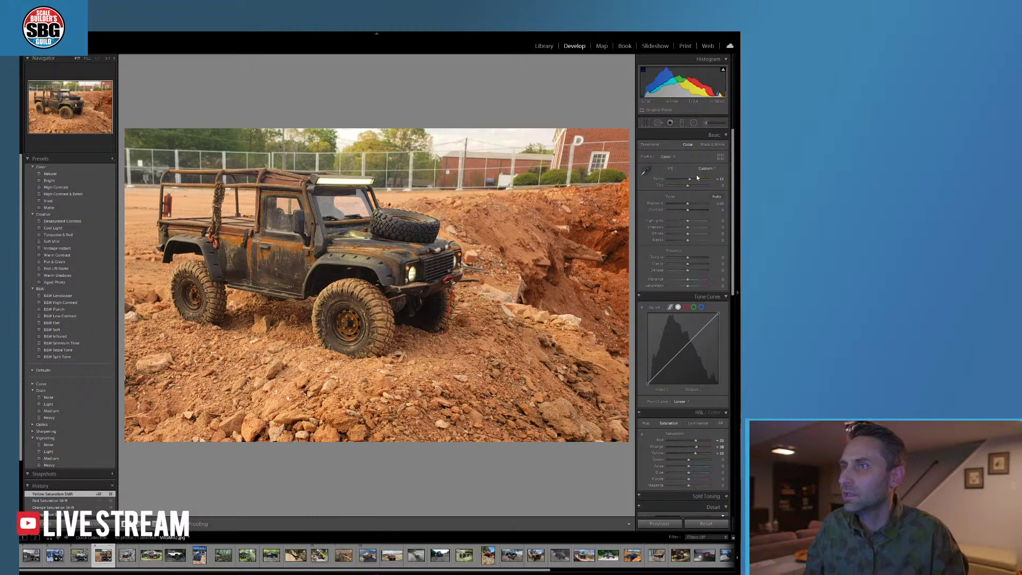
drag(689, 180, 688, 184)
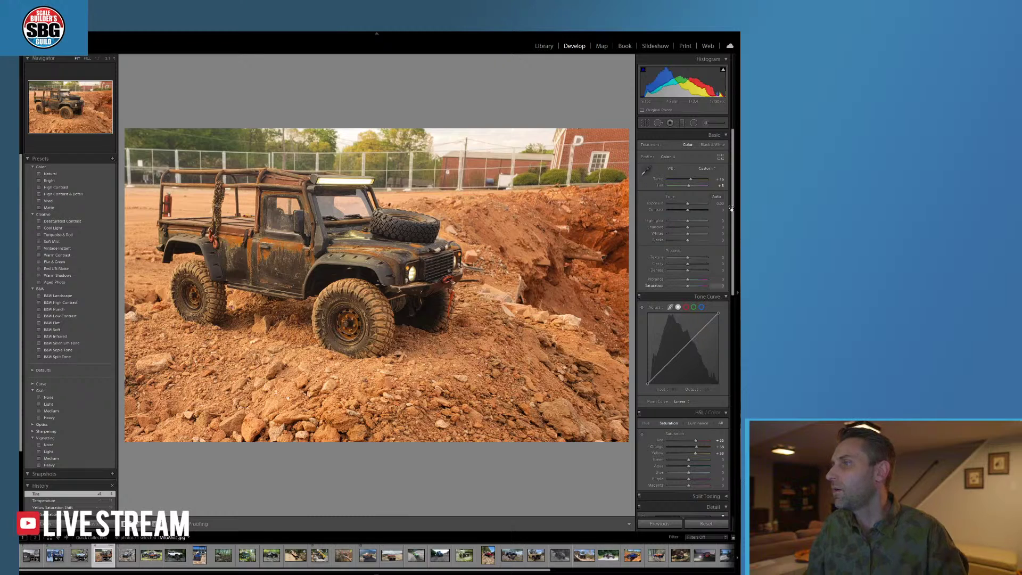
- Add a radial filter centred over the truck's body and reset the filter's Temp to zero
click(693, 123)
drag(256, 217, 392, 299)
drag(395, 221, 395, 221)
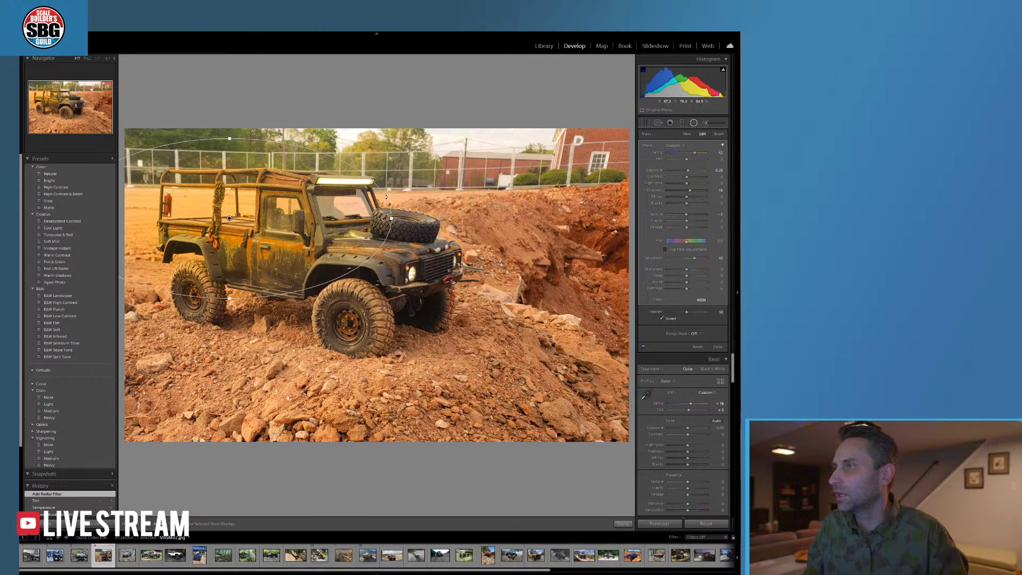
drag(229, 218, 313, 238)
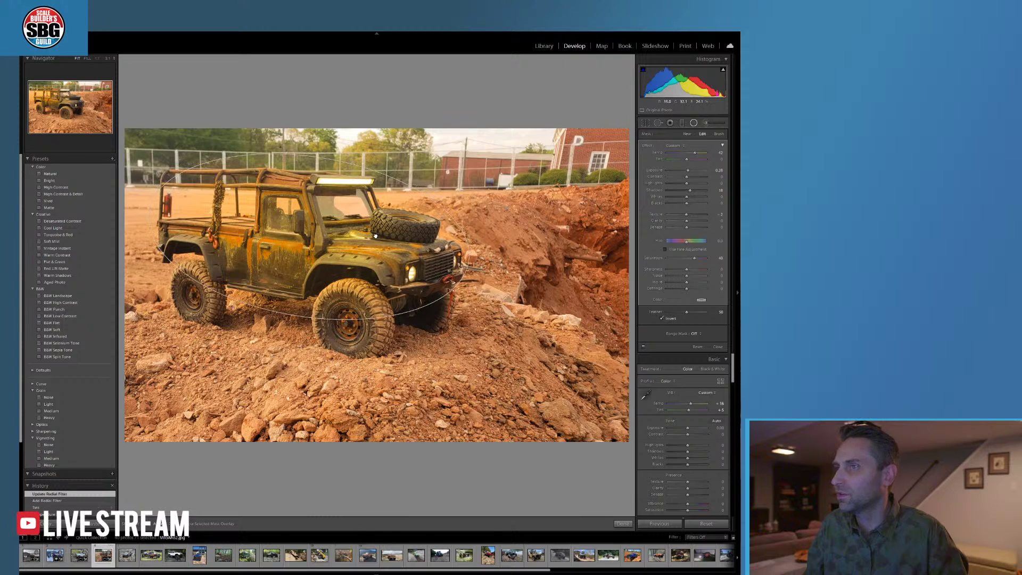
drag(695, 153, 694, 154)
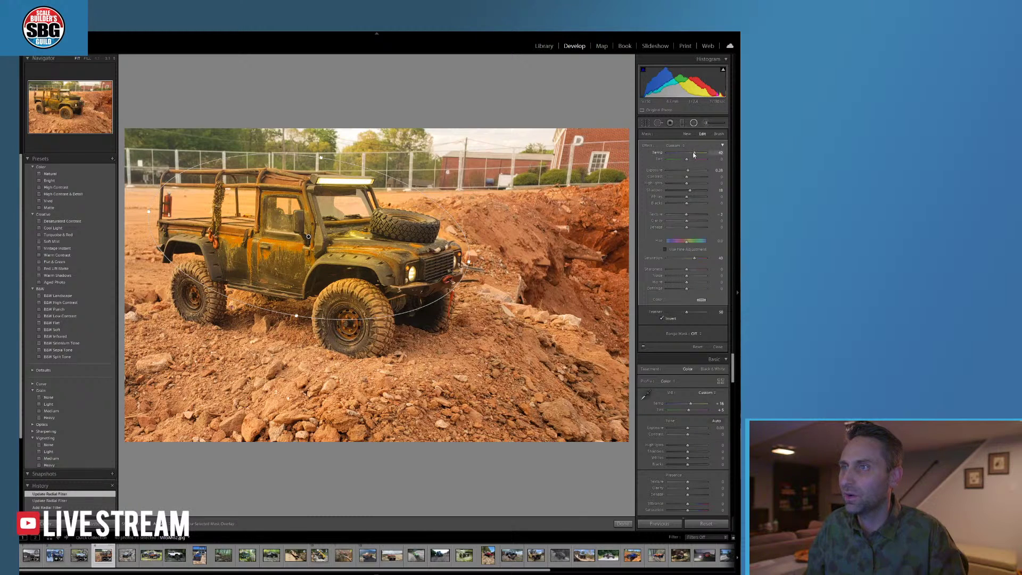
double_click(694, 155)
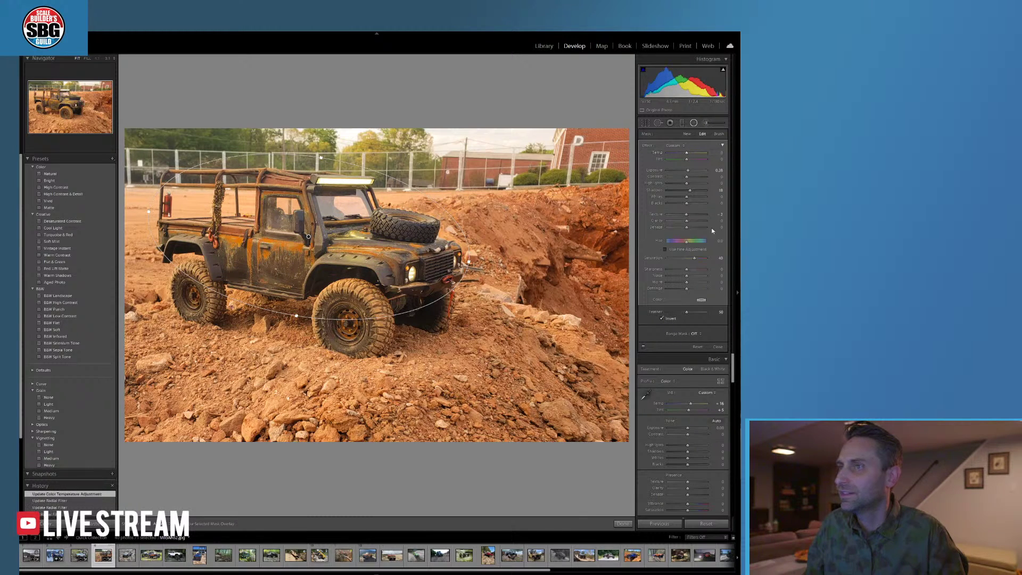
- Raise the radial filter's Exposure, and enlarge and reposition its ellipse to cover the truck down to the wheels
drag(687, 170, 691, 172)
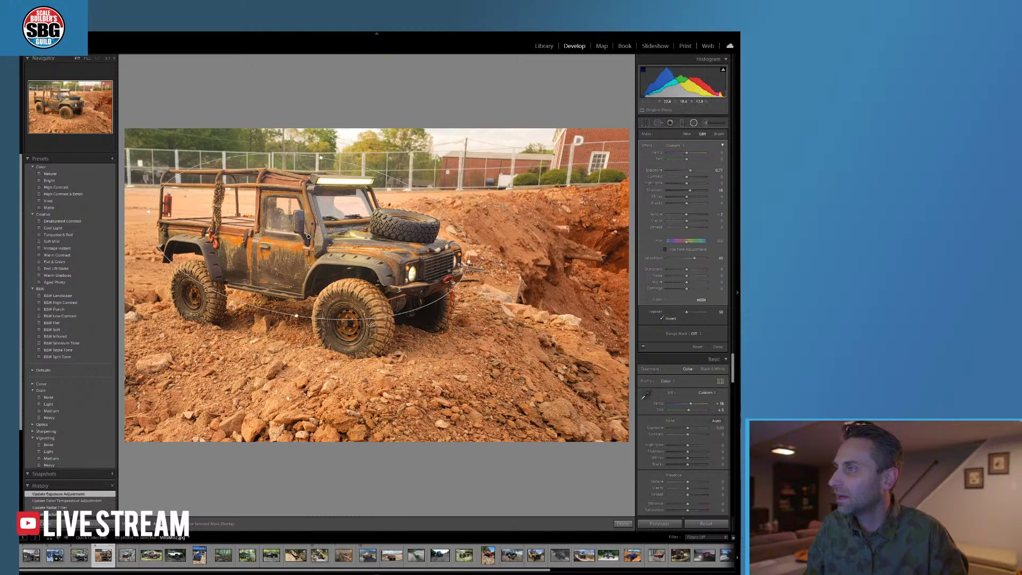
drag(297, 317, 319, 340)
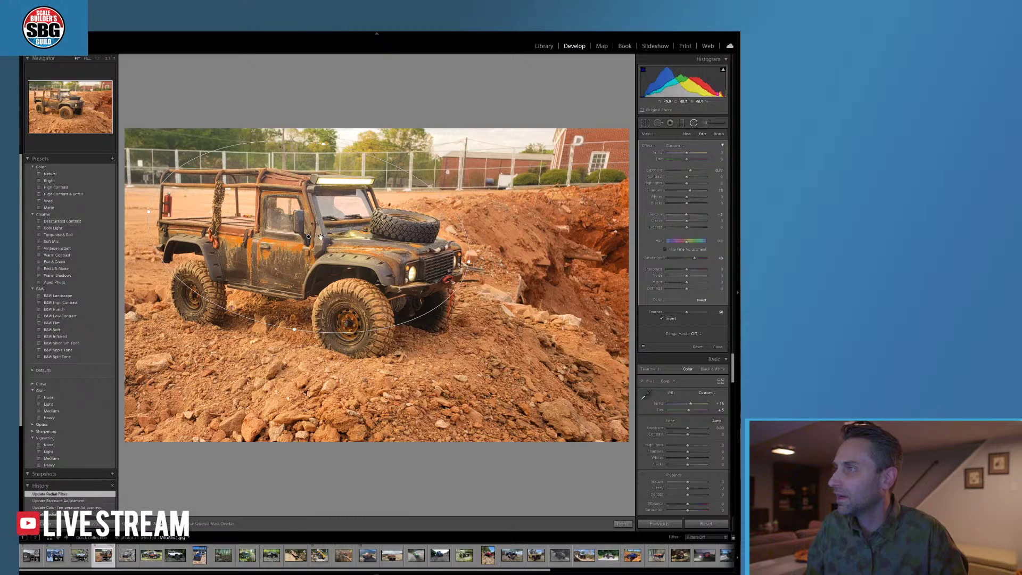
drag(307, 250, 304, 261)
click(301, 257)
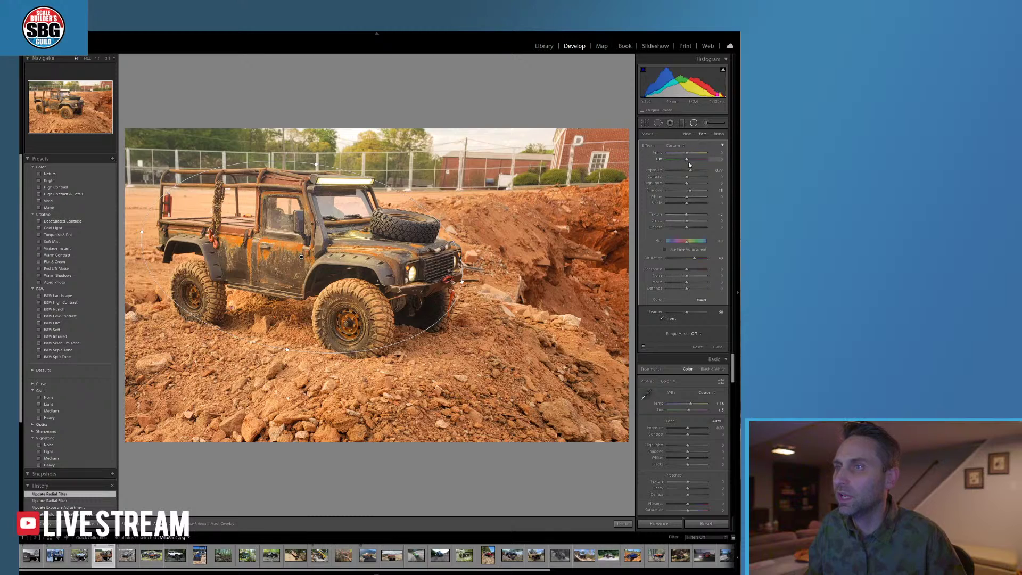
- Lower the radial filter's Exposure slightly, raise its Texture and Clarity, and finish editing the filter
drag(691, 170, 689, 172)
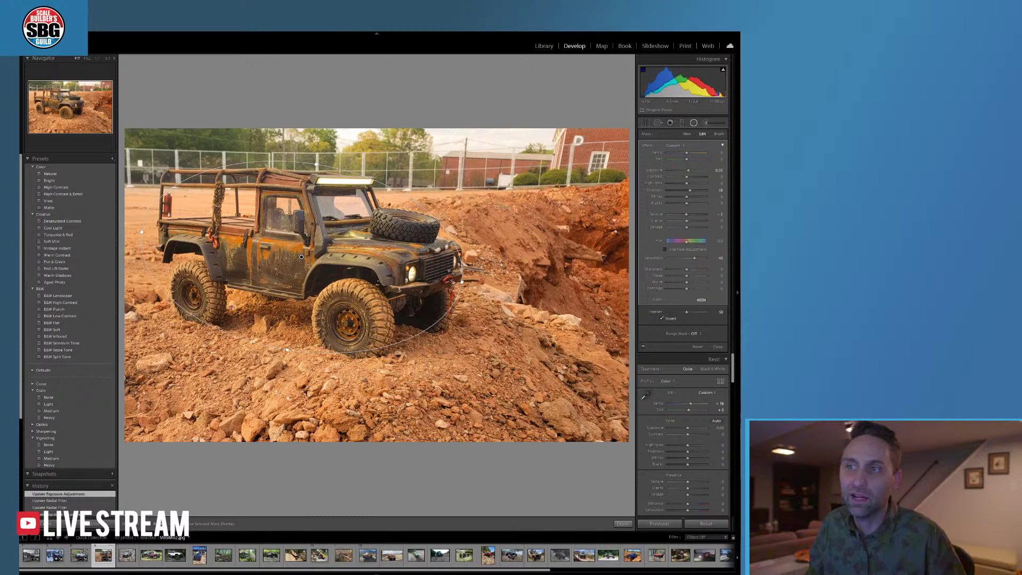
drag(691, 216, 695, 217)
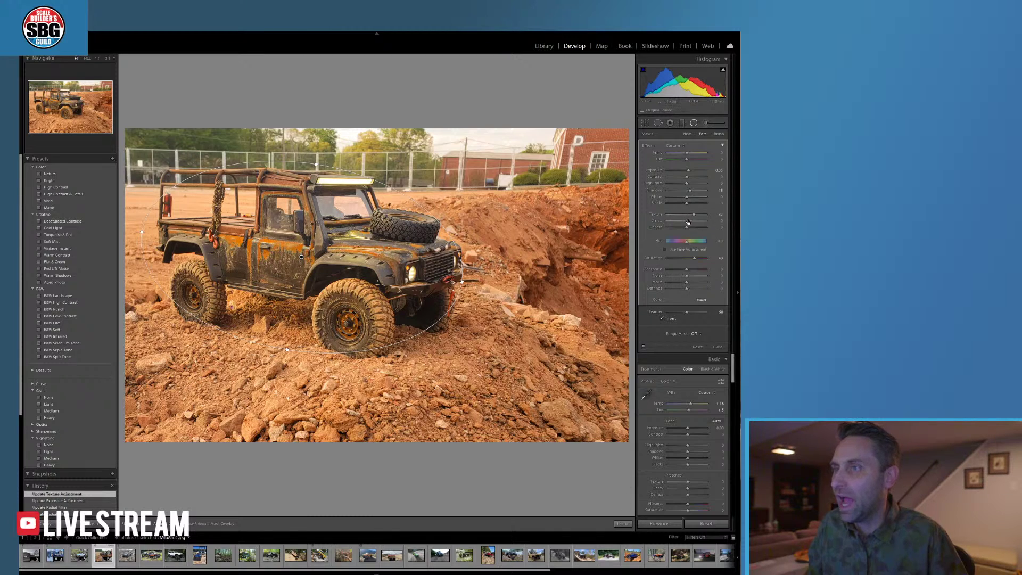
drag(687, 222, 693, 222)
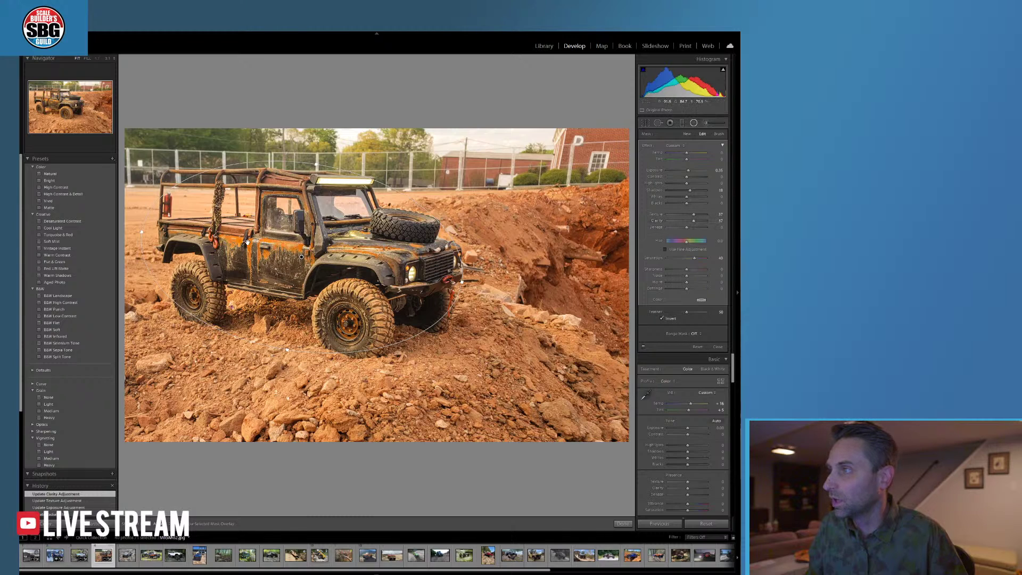
click(626, 526)
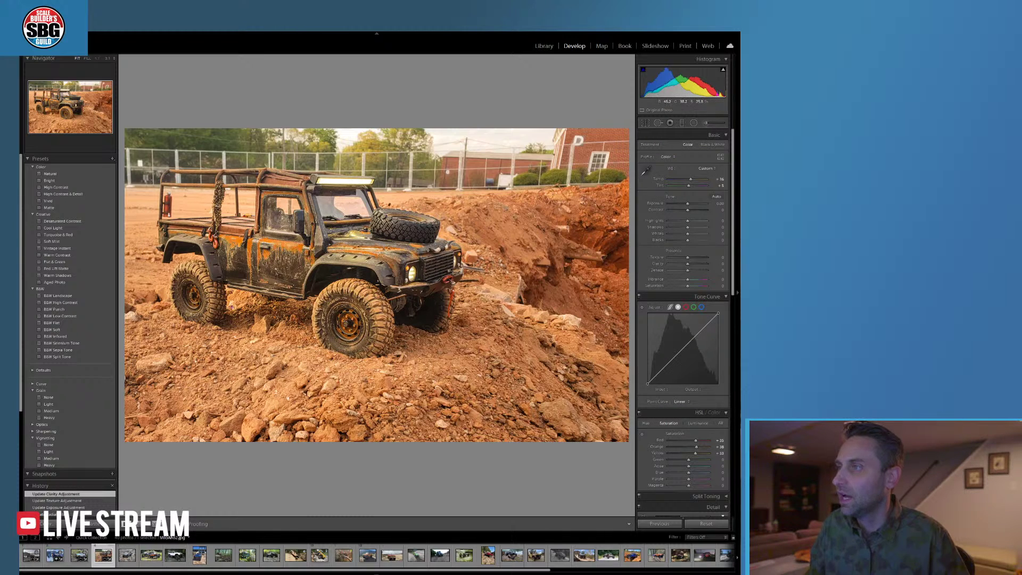
- Check the truck's front end up close and apply the Heavy vignetting preset to the photo
click(445, 302)
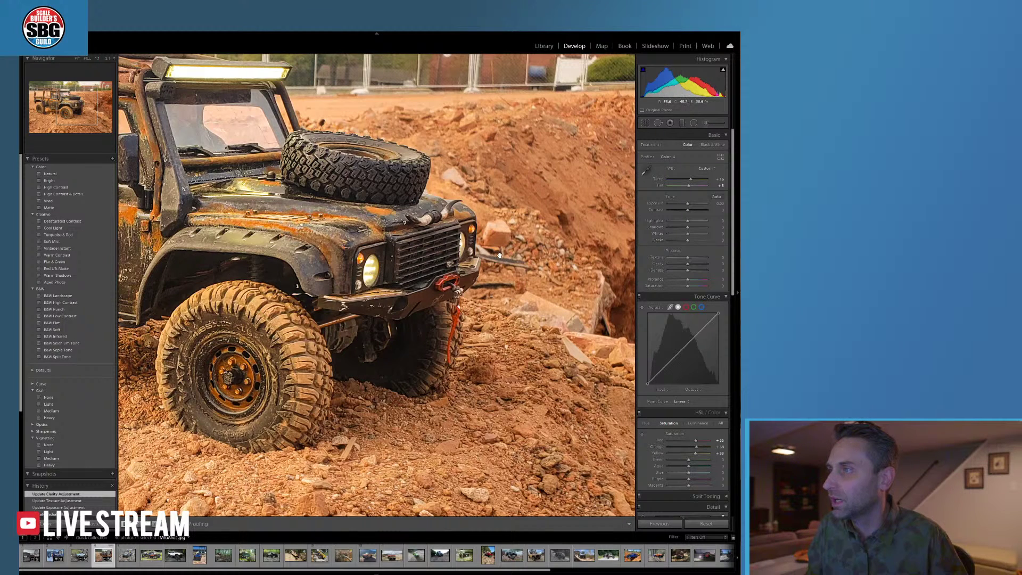
click(298, 230)
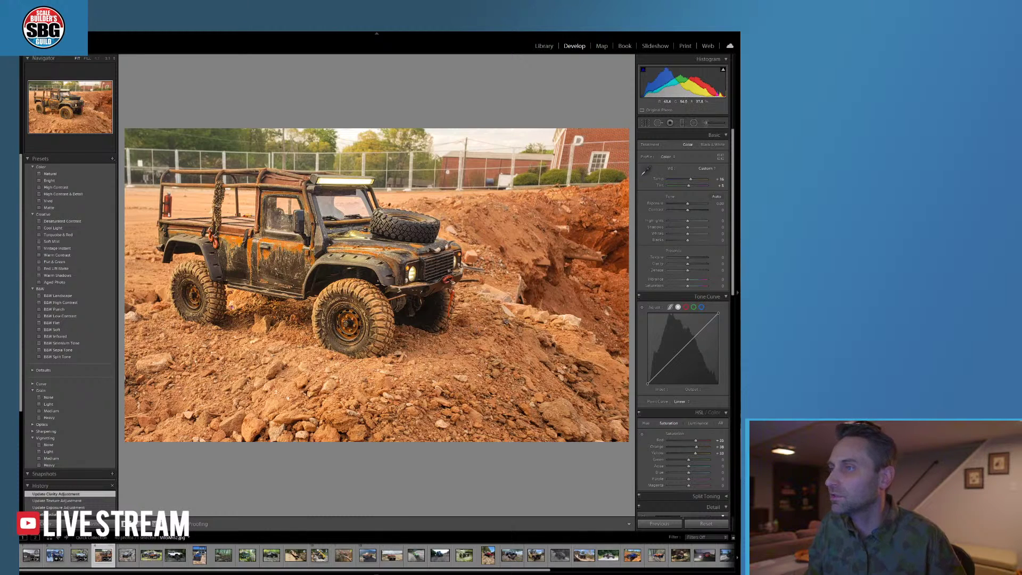
click(49, 465)
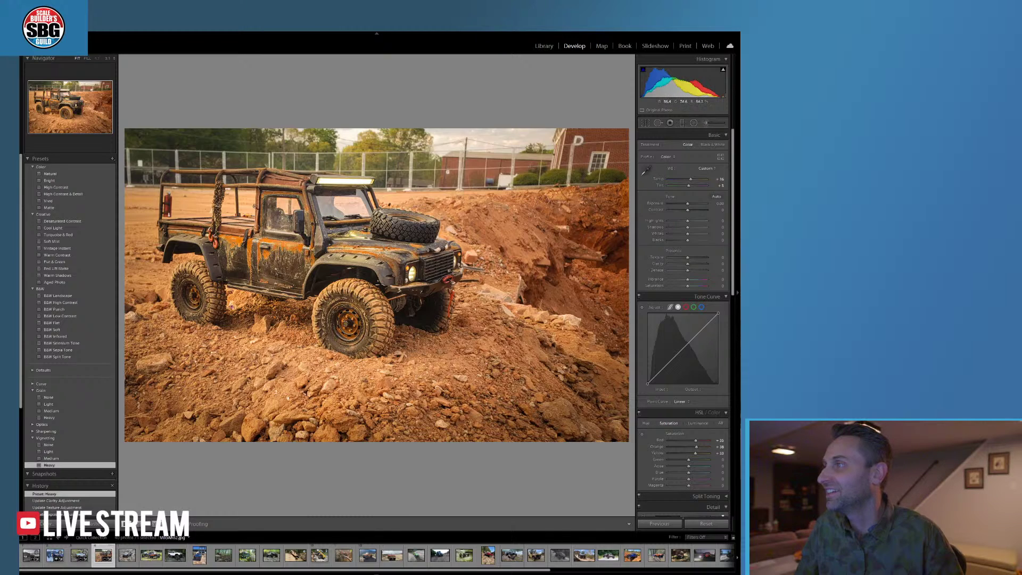
- Add a second, larger radial filter around the truck and mound, cool its Temp to slightly below zero and reset its Exposure
click(693, 122)
drag(301, 257, 542, 276)
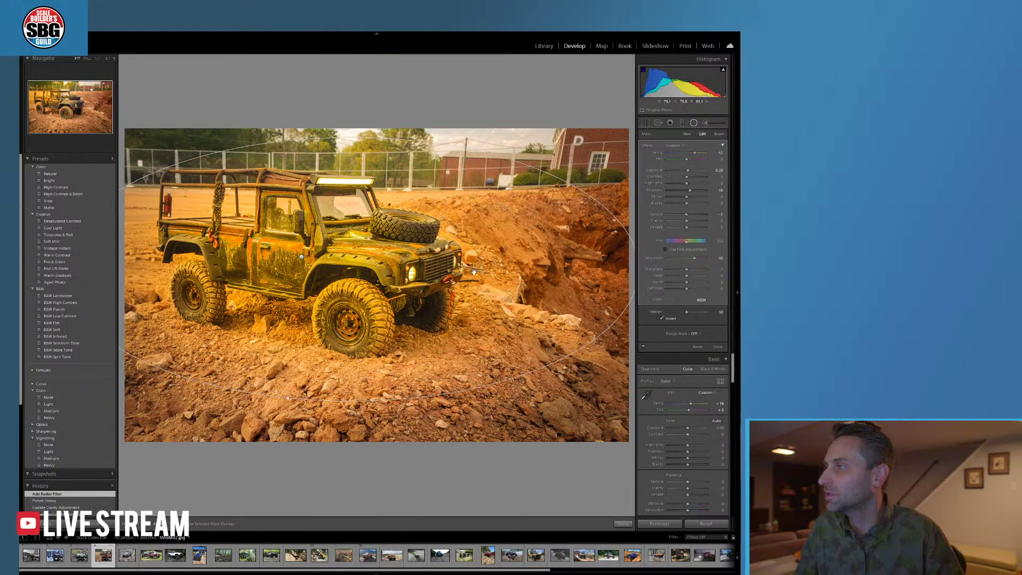
drag(695, 153, 685, 153)
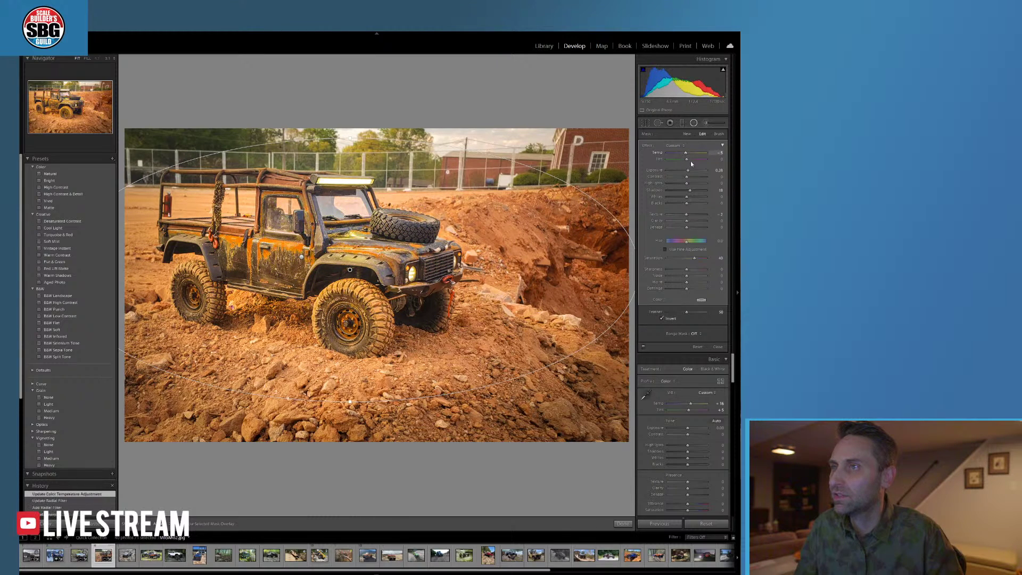
double_click(688, 172)
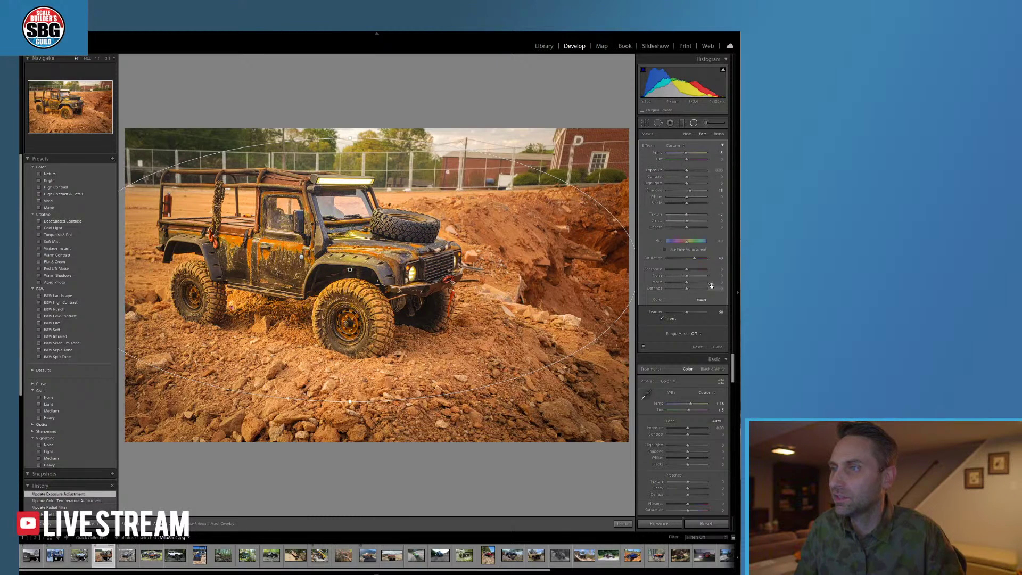
- Turn off Invert so the larger filter affects the area outside its ellipse, and set its Sharpness to -100
click(663, 319)
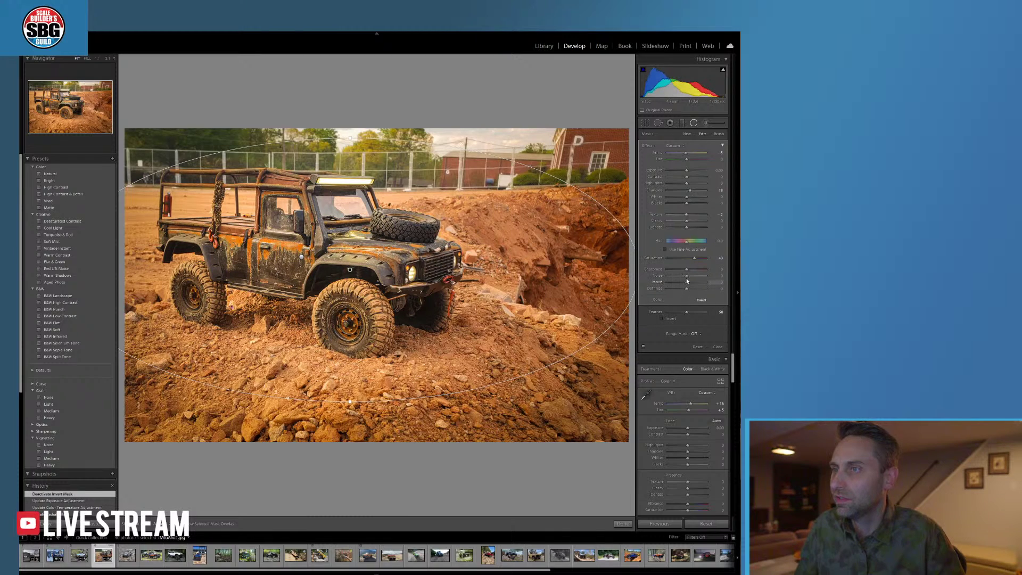
drag(686, 269, 663, 270)
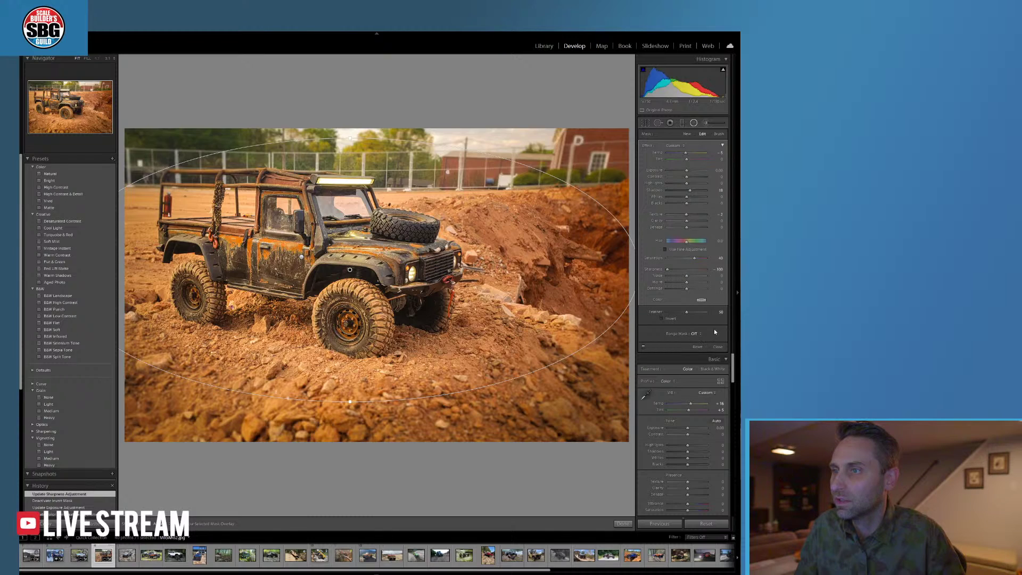
- Set the larger radial filter's Feather to 100, lower its Exposure slightly, and finish editing the filter
drag(688, 312, 716, 313)
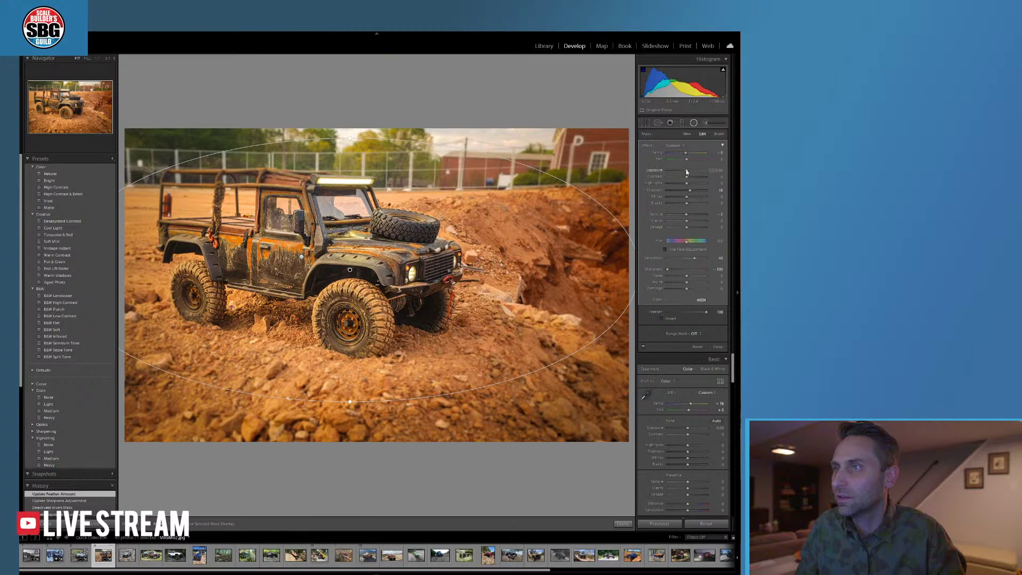
drag(686, 170, 684, 170)
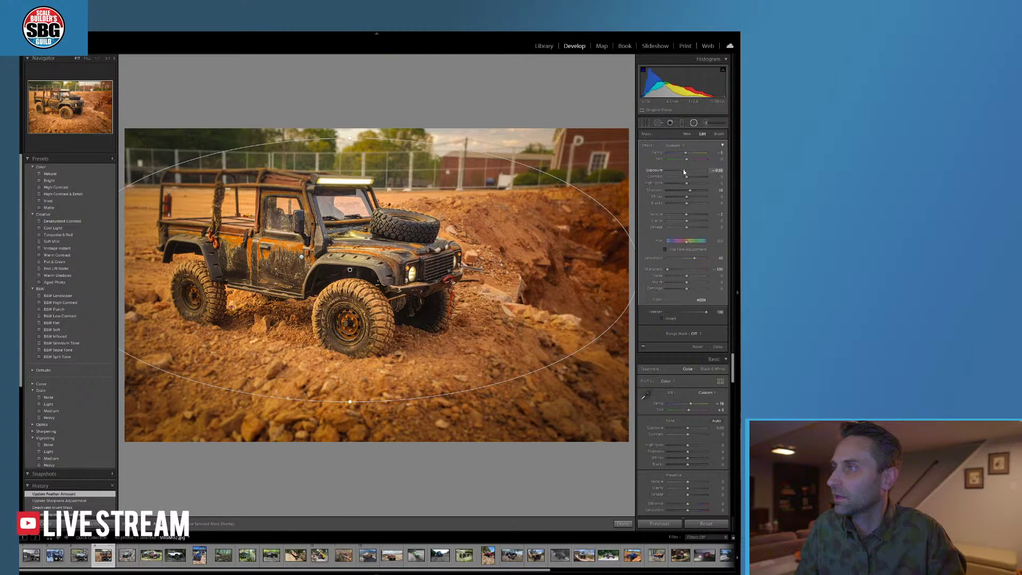
click(623, 523)
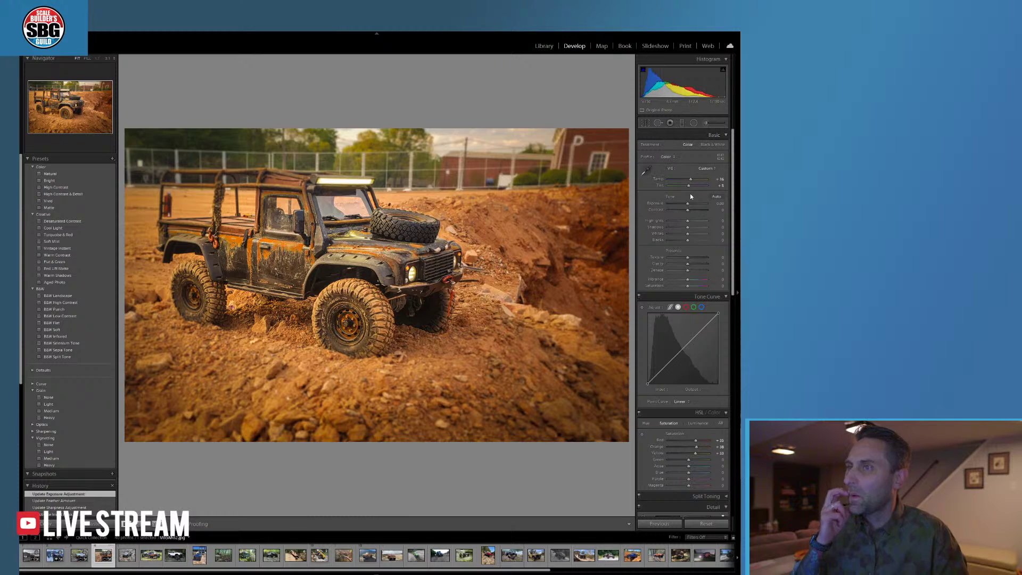
- Reopen the outer radial filter, lower its Exposure to -0.77, raise its Contrast and Dehaze, and close the filter
drag(686, 204, 686, 206)
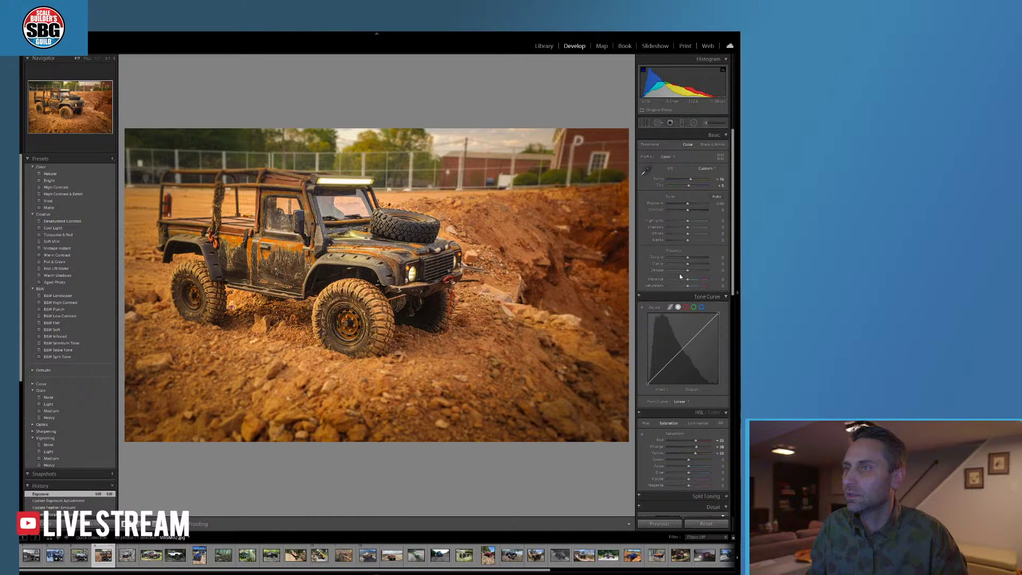
click(694, 123)
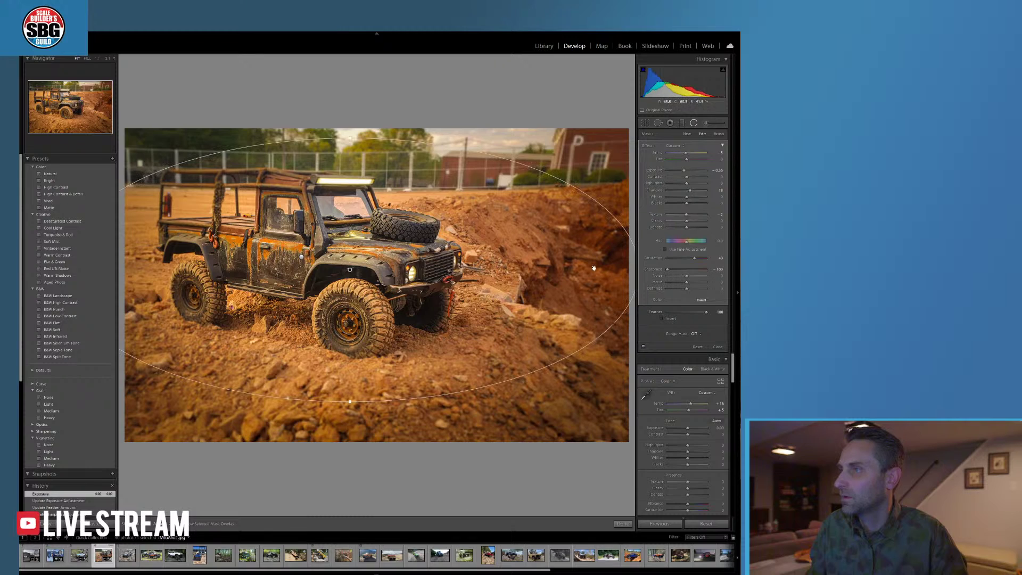
drag(684, 171, 694, 181)
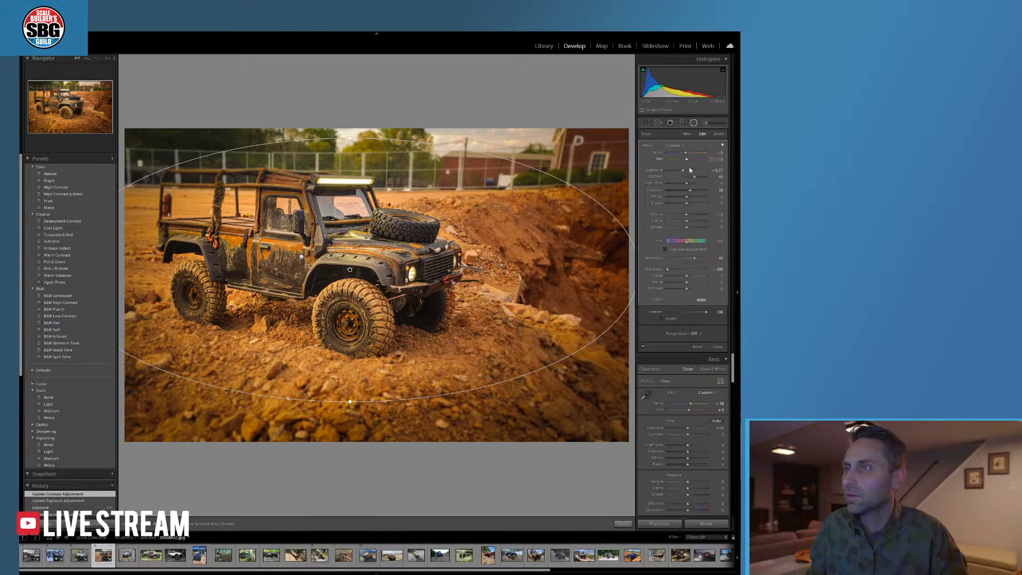
mouse_move(686, 228)
mouse_down()
mouse_move(672, 226)
mouse_move(688, 227)
mouse_up()
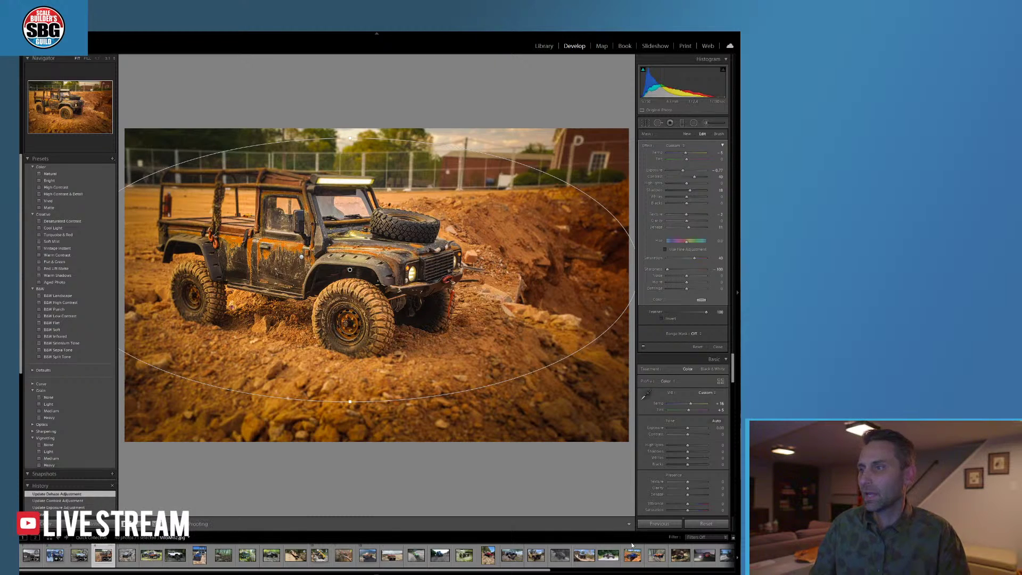
click(622, 523)
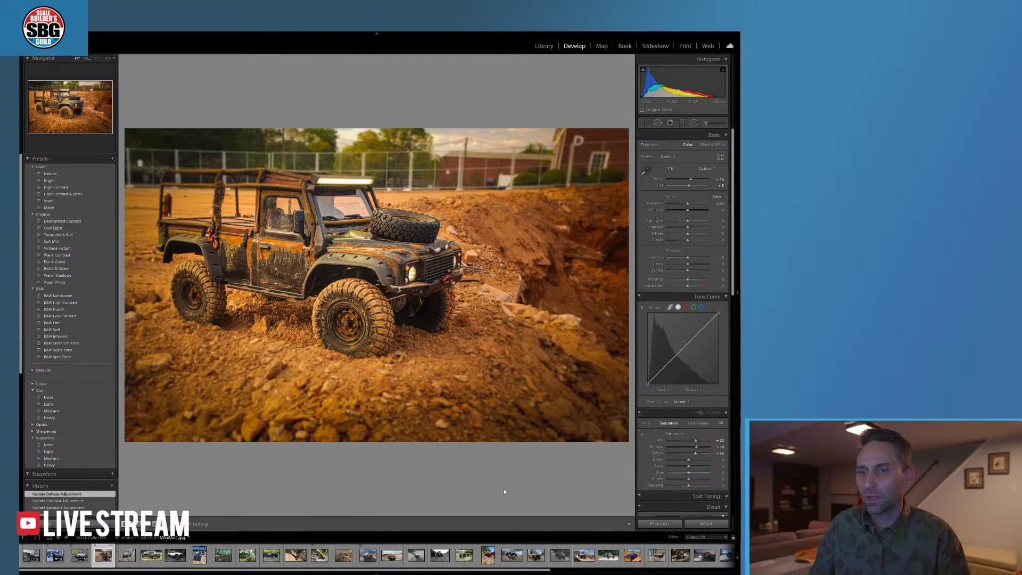
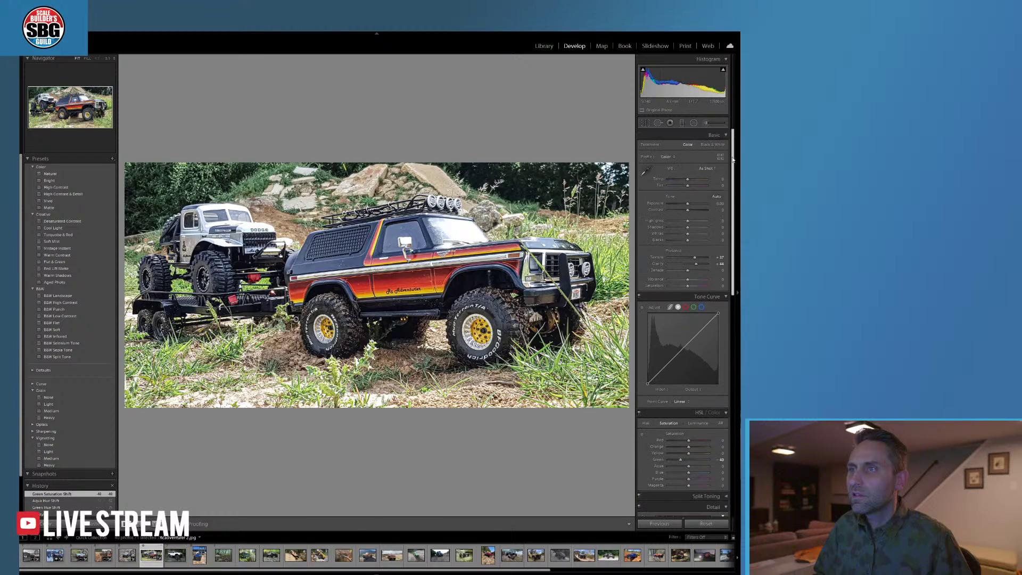
- Lower the Bronco photo's Vibrance slightly and apply the Medium grain preset
drag(687, 279, 684, 281)
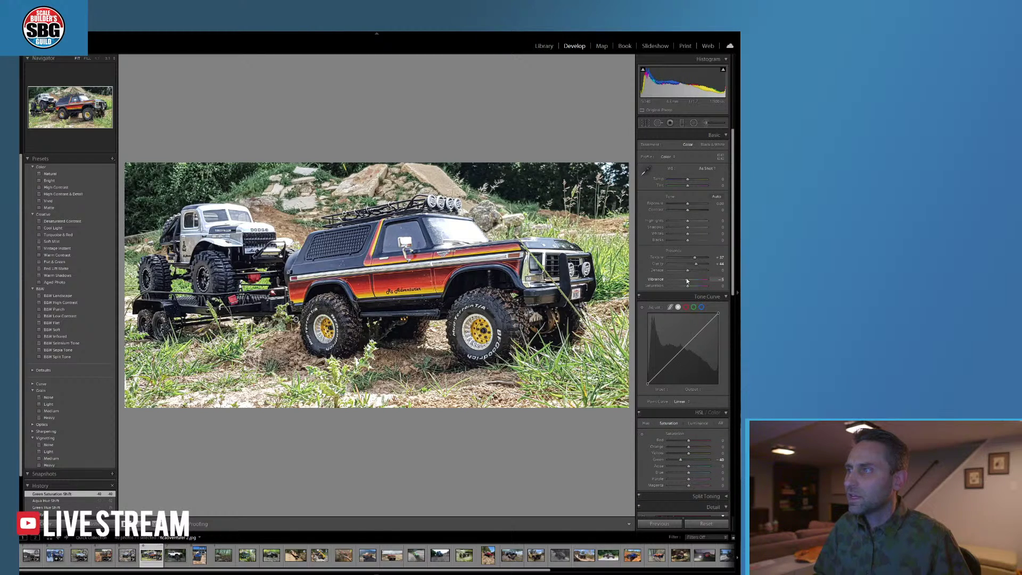
drag(685, 278, 685, 278)
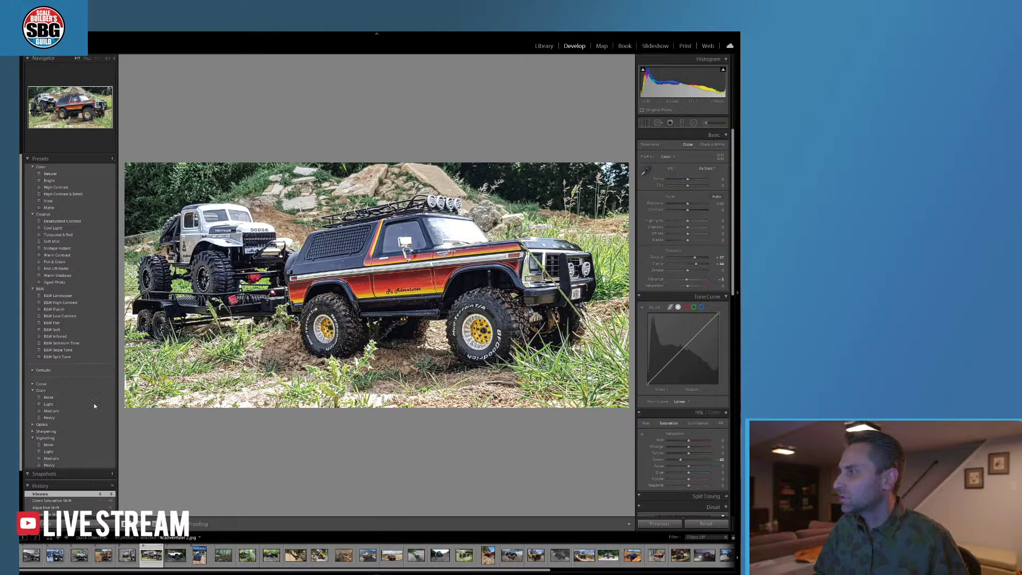
click(59, 411)
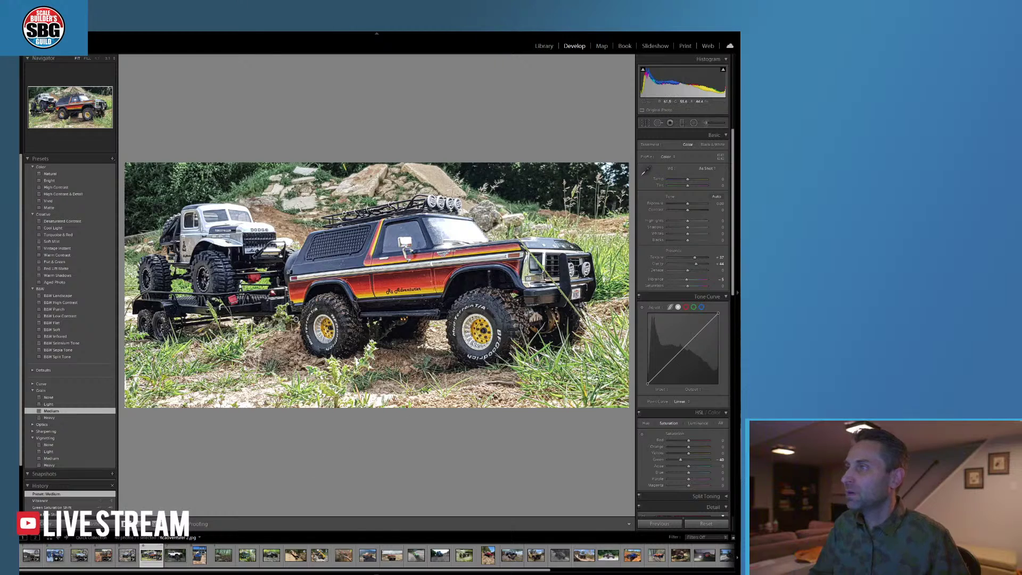
- Paint a warming, saturating adjustment brush over the patches of grass across the photo's foreground
click(705, 122)
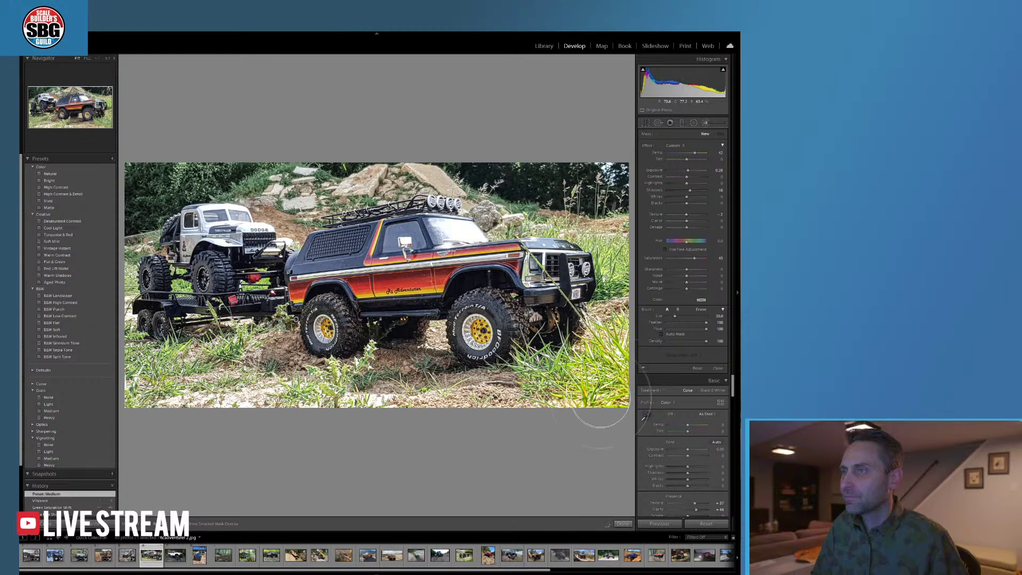
click(556, 420)
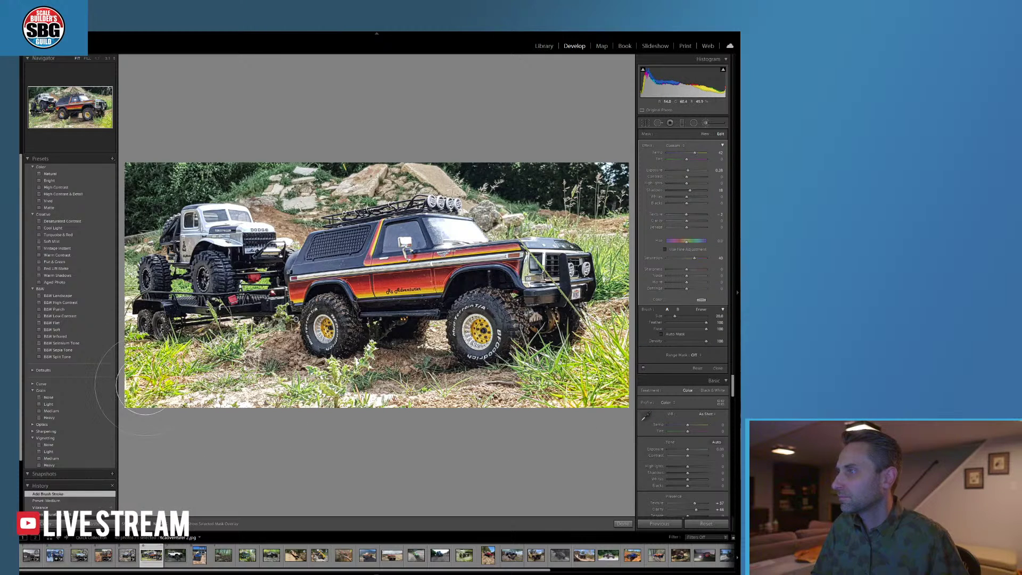
mouse_move(161, 384)
mouse_down()
mouse_move(248, 311)
mouse_move(208, 384)
mouse_up()
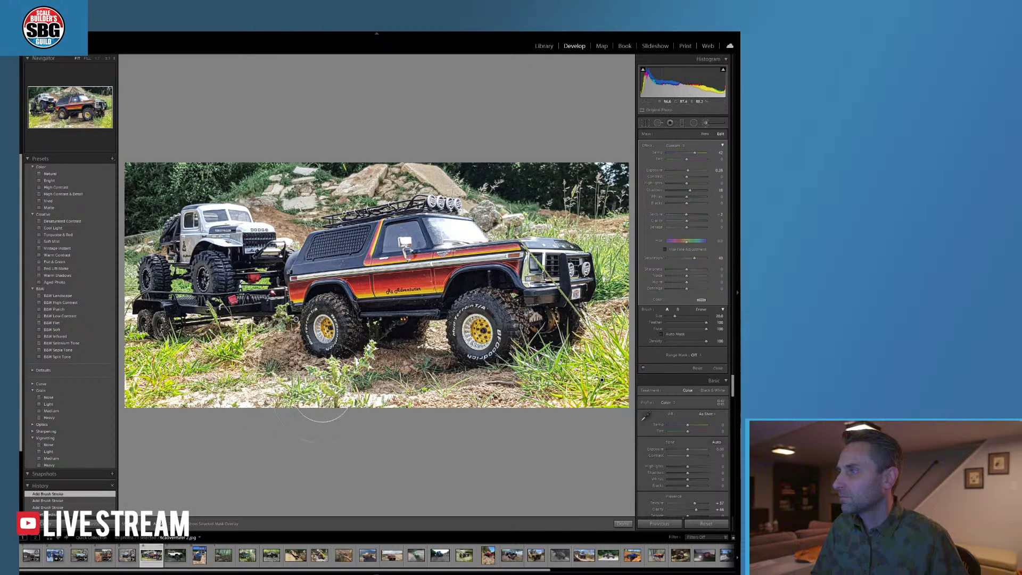
click(322, 395)
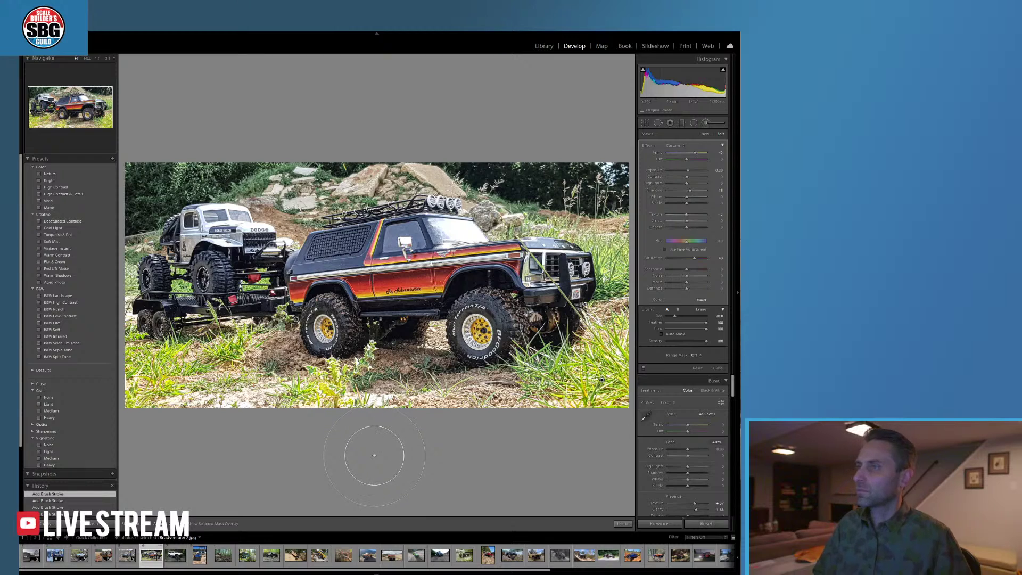
drag(519, 364, 563, 370)
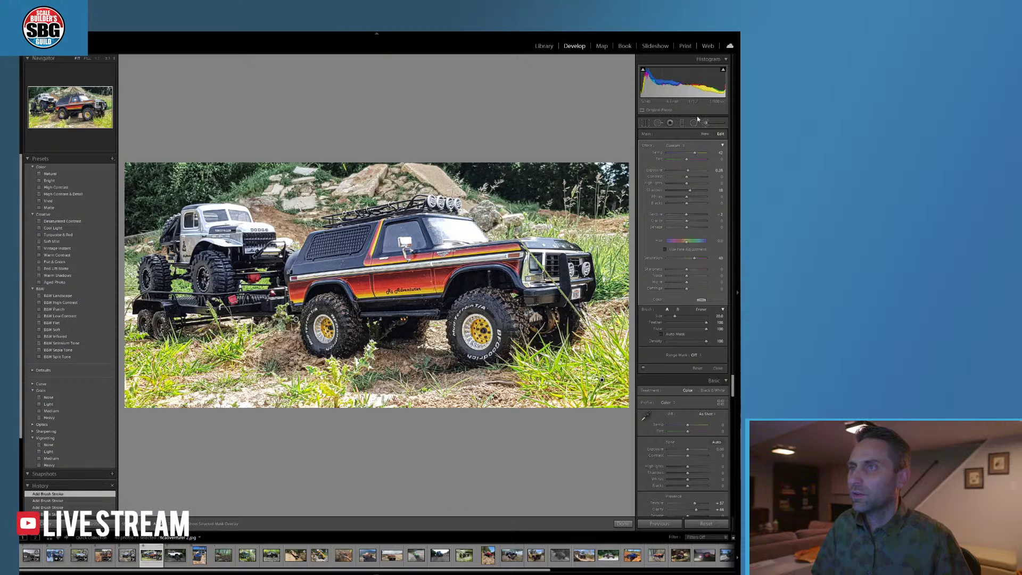
- Add a wide radial filter over the Bronco and trailered truck, and adjust its position and angle to fit them
key(shift+m)
mouse_move(285, 226)
mouse_down()
mouse_move(527, 298)
mouse_move(549, 292)
mouse_move(567, 309)
mouse_up()
drag(376, 228, 424, 266)
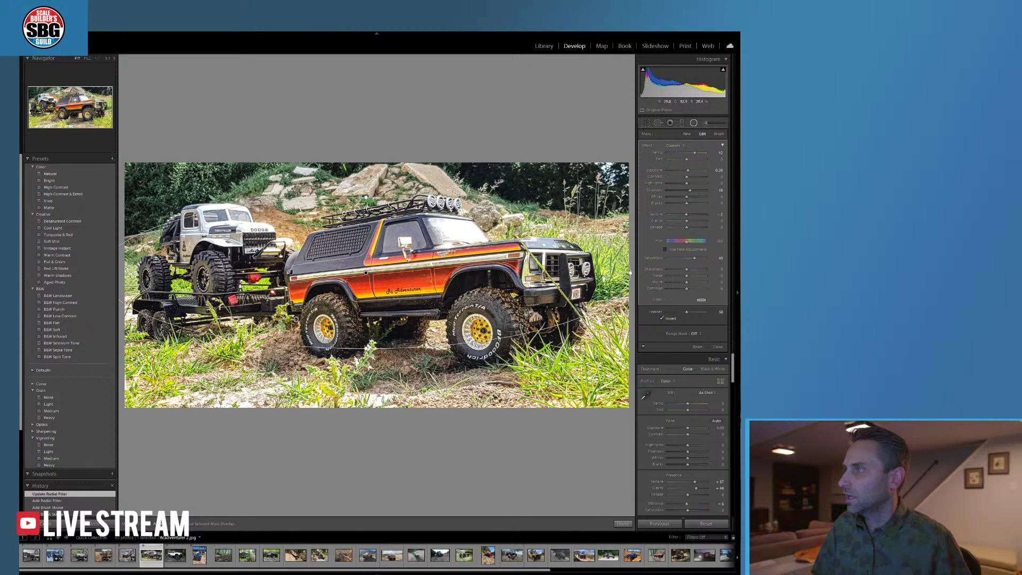
drag(164, 219, 183, 208)
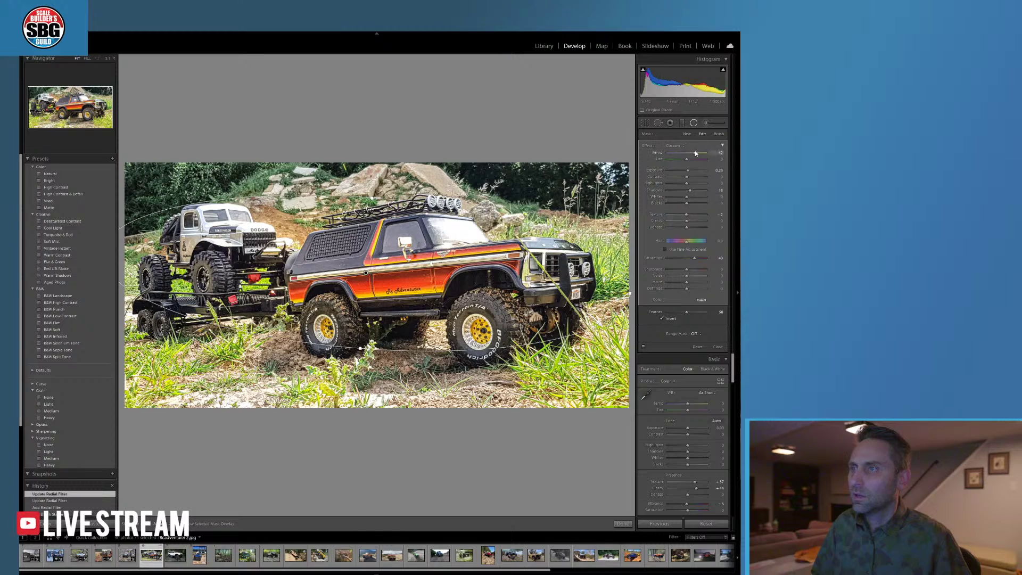
- Lower the radial filter's Temp and Highlights, reset its Shadows and Saturation to 0, and finish editing the filter
drag(695, 153, 686, 191)
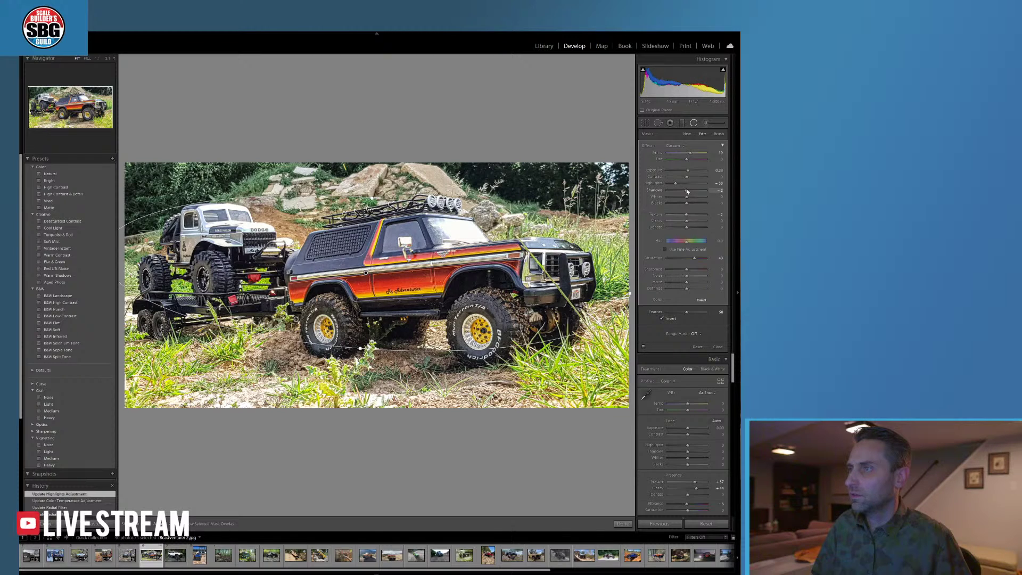
drag(687, 190, 687, 191)
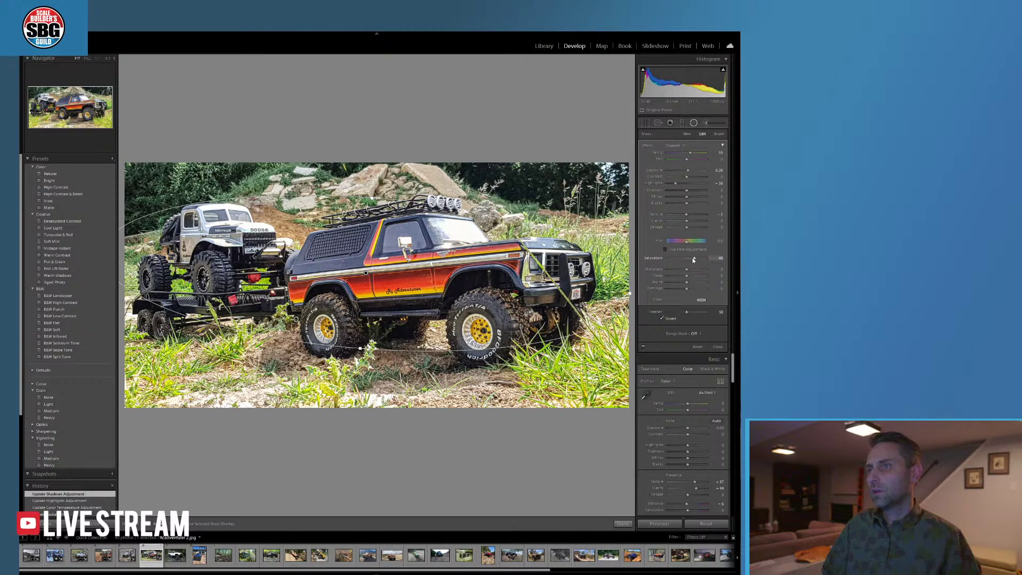
drag(694, 260, 686, 260)
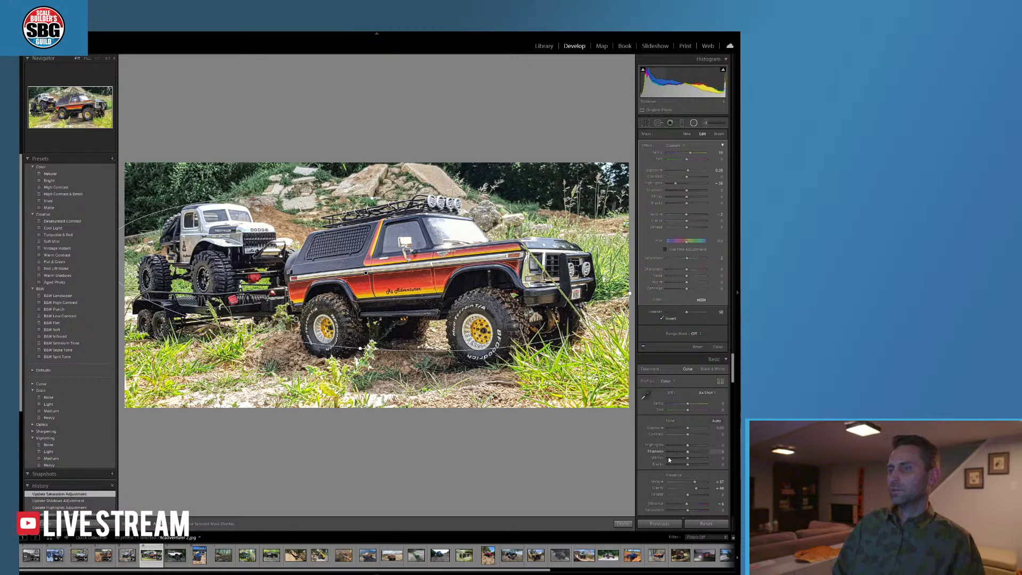
click(621, 524)
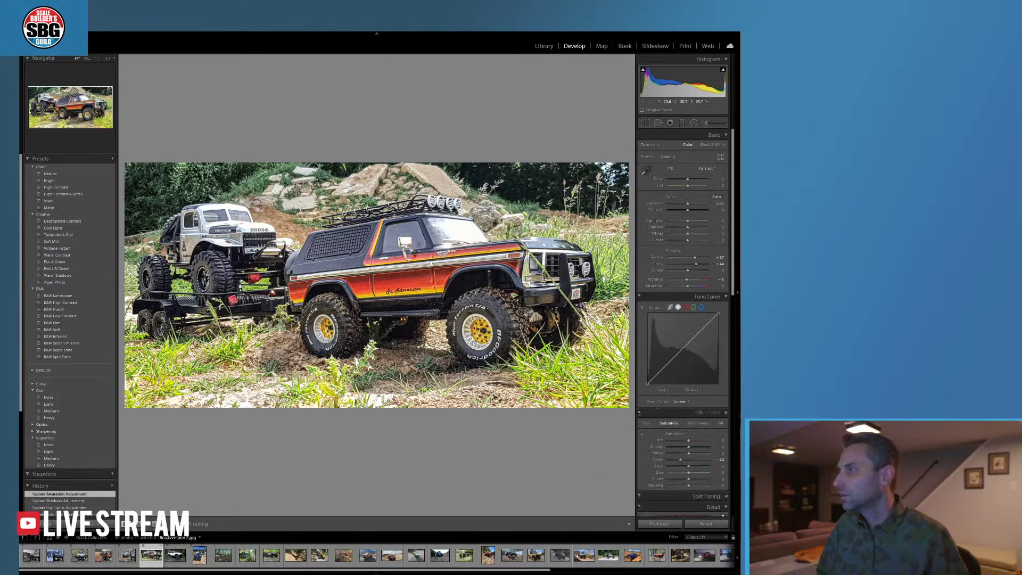
- Check the trailered Dodge truck and the surrounding grass up close, and return to the full photo
click(174, 331)
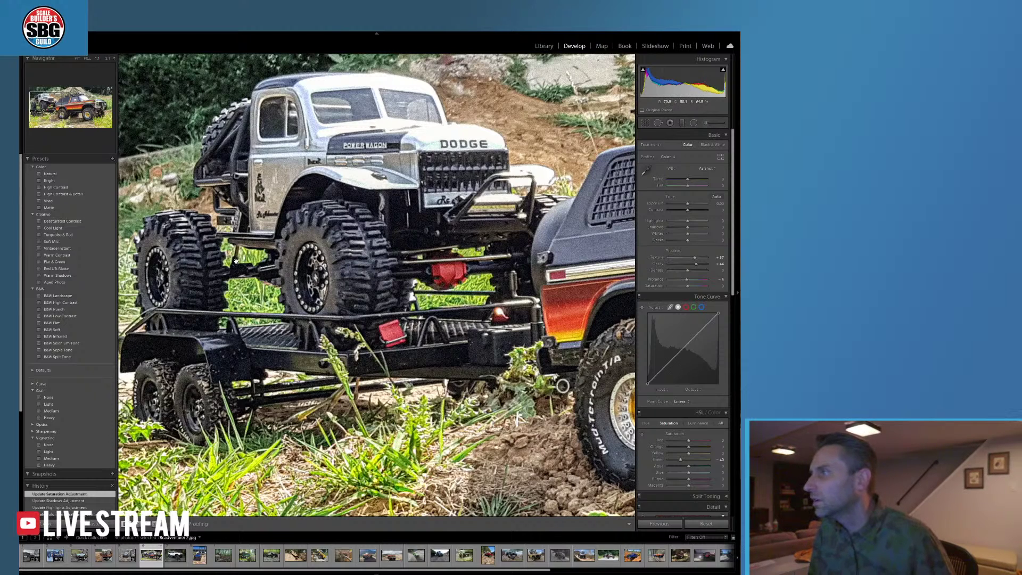
click(298, 281)
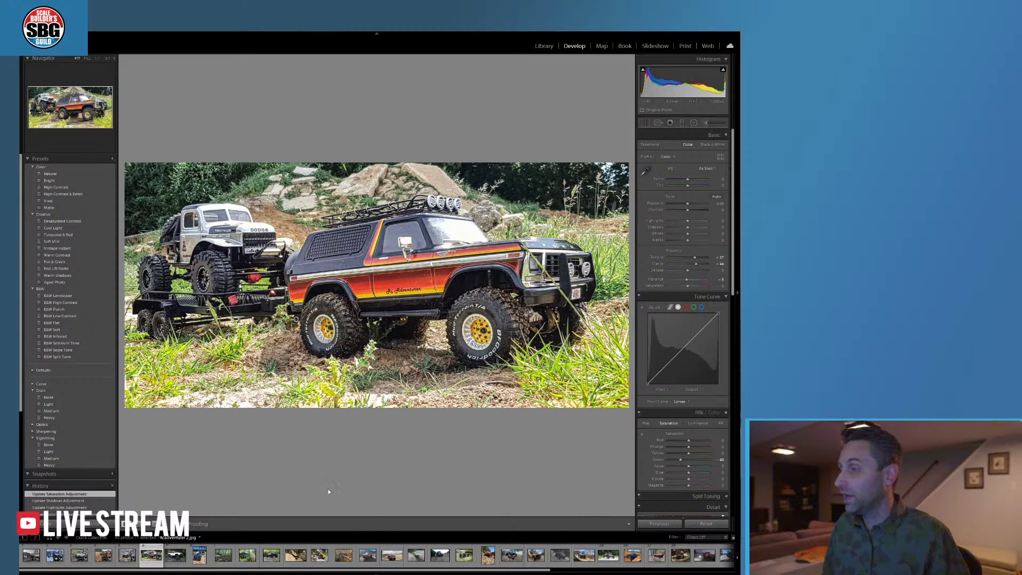
- Open the white Jeep Cherokee photo and examine its body, front wheel and bumper up close
click(178, 551)
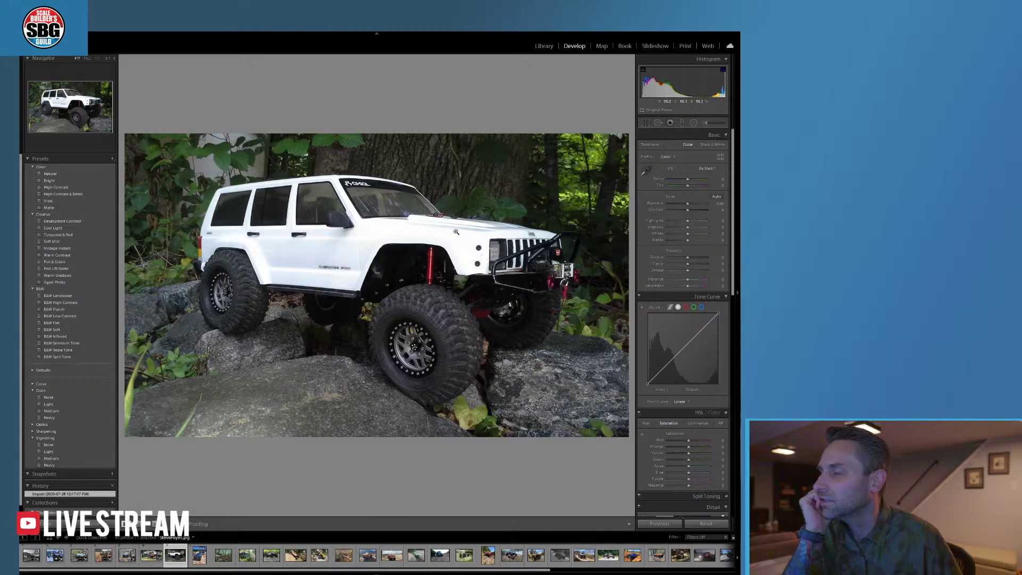
click(389, 264)
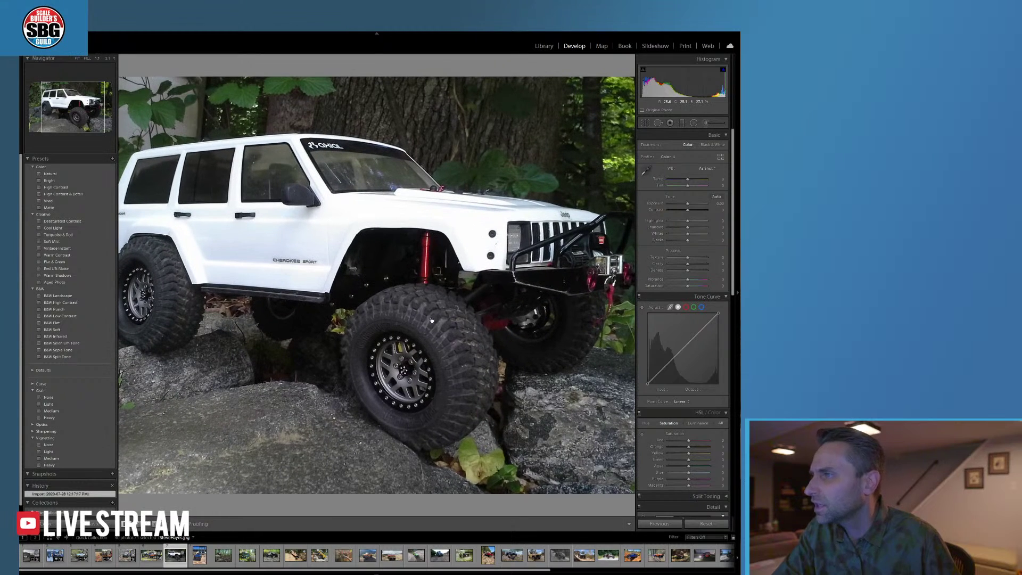
click(372, 263)
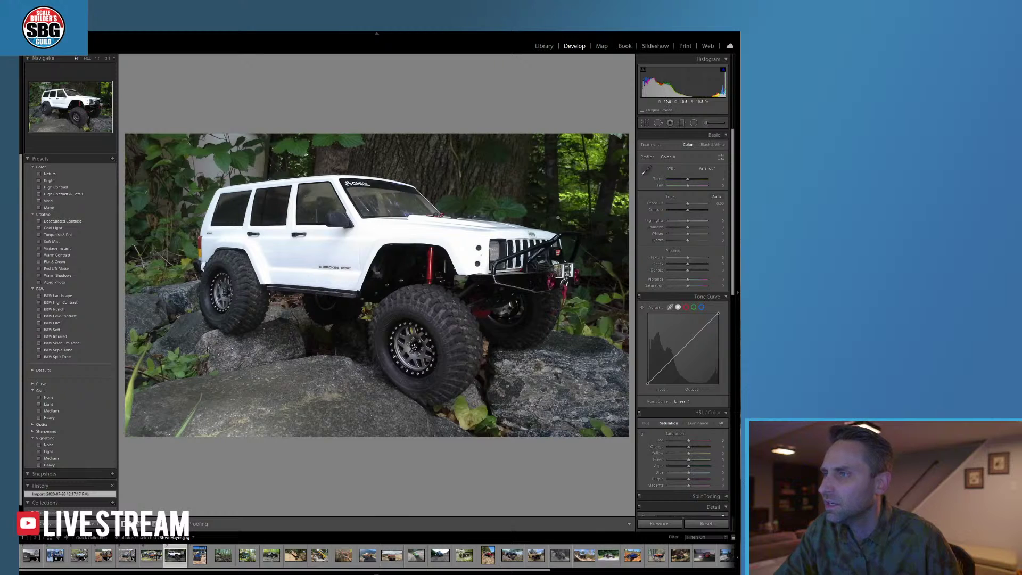
click(554, 298)
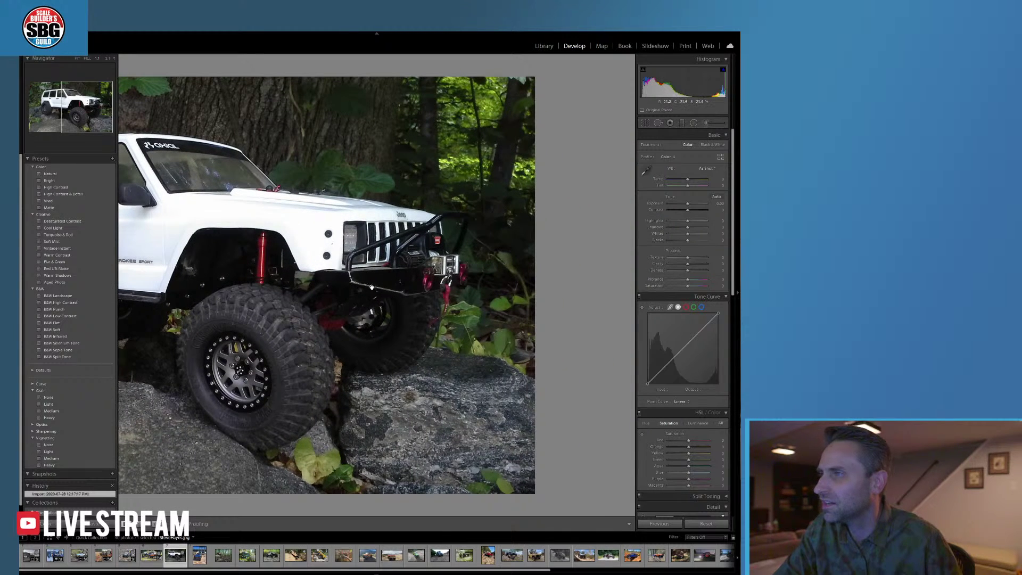
click(478, 334)
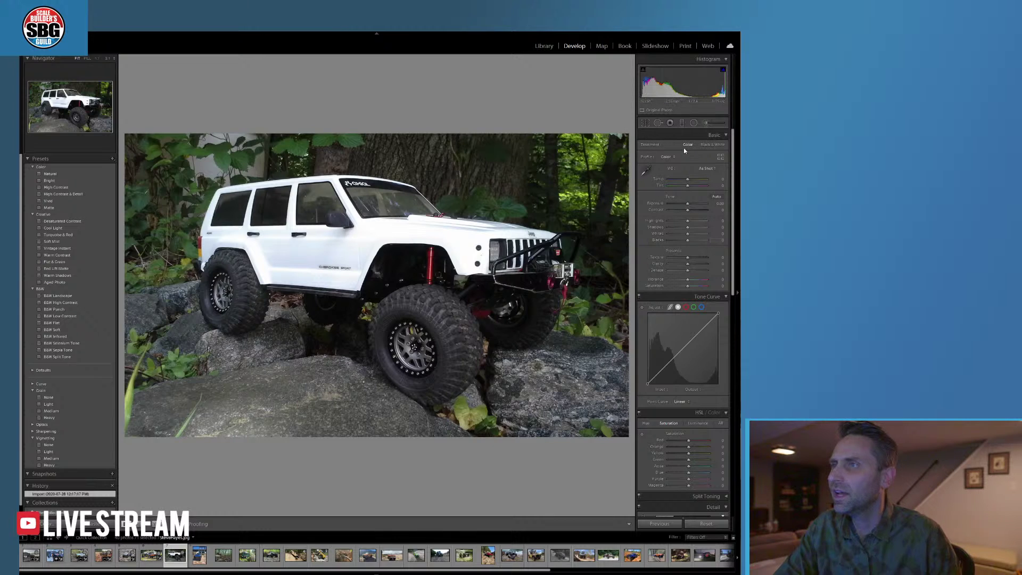
- Add a radial filter around the white Jeep and turn off Invert so it affects the area outside the ellipse
click(694, 123)
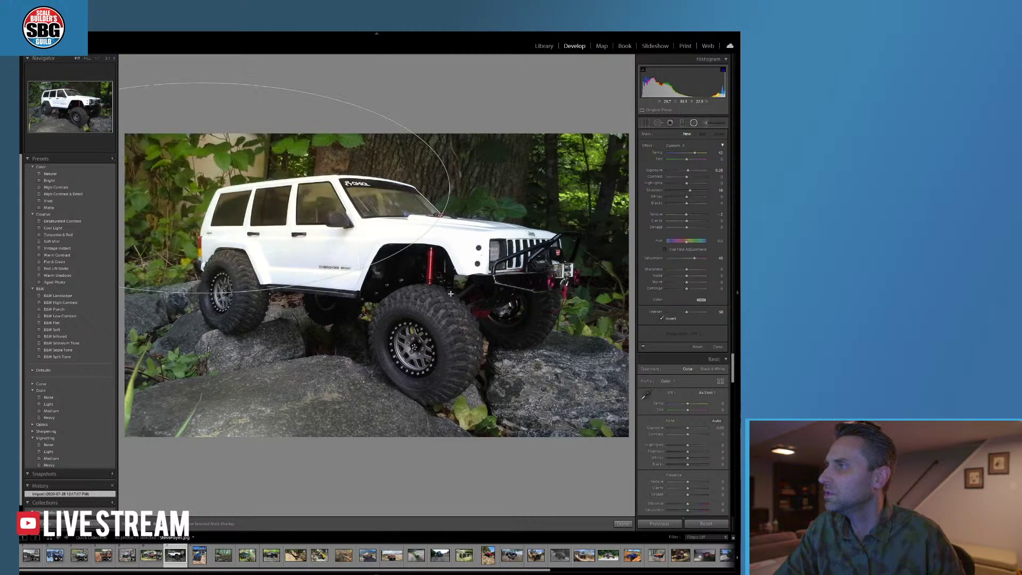
drag(259, 188, 360, 275)
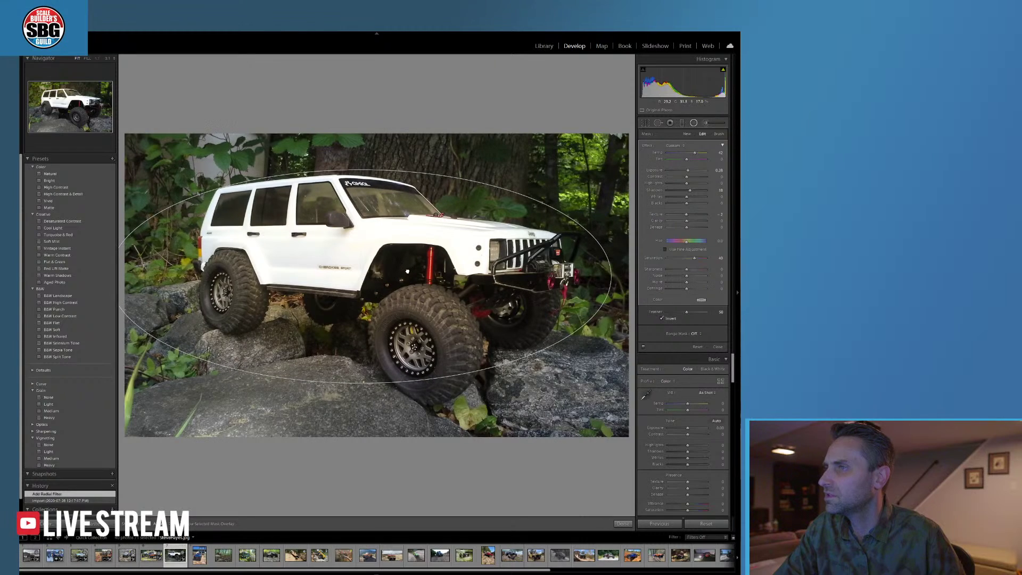
click(662, 318)
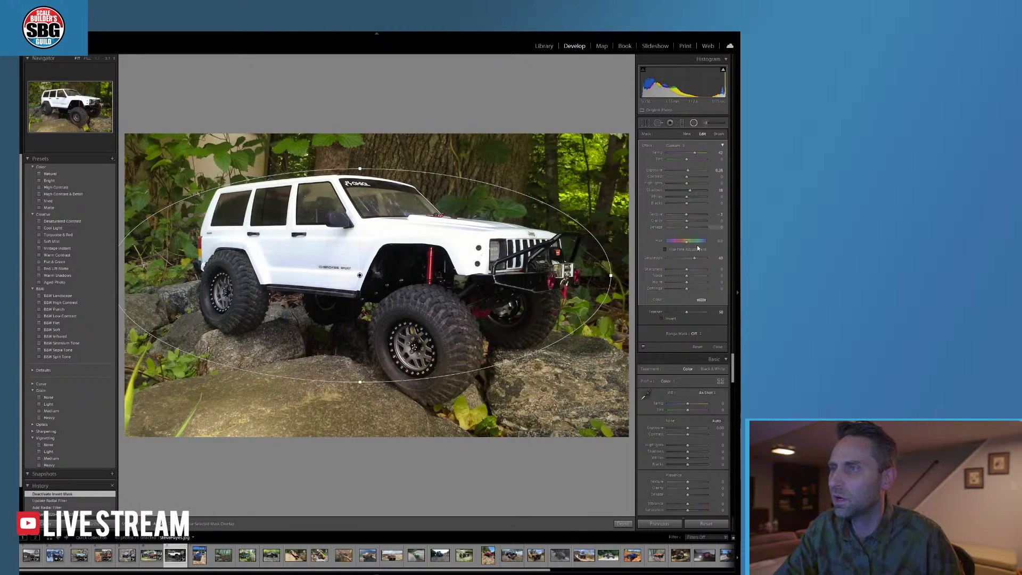
- Strongly reduce the sharpness outside the radial filter around the white Jeep, and make its ellipse taller
drag(687, 269, 668, 269)
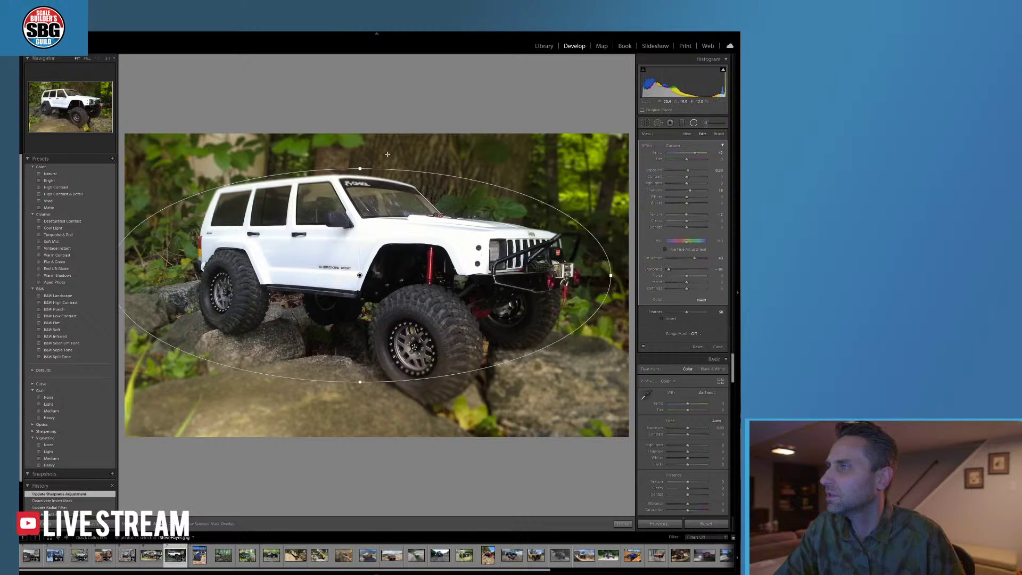
drag(359, 162, 359, 148)
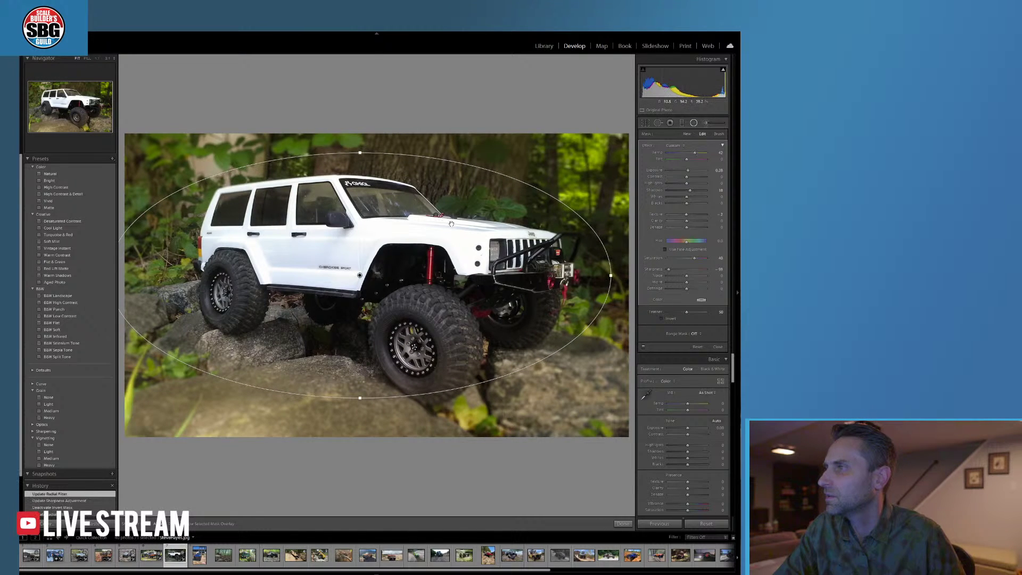
drag(603, 229, 605, 225)
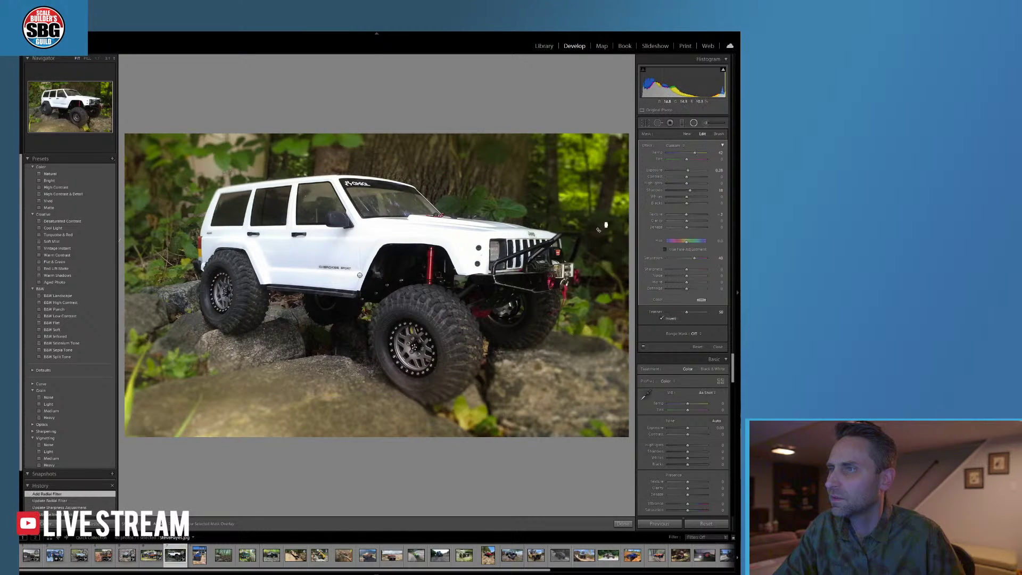
key(ctrl+z)
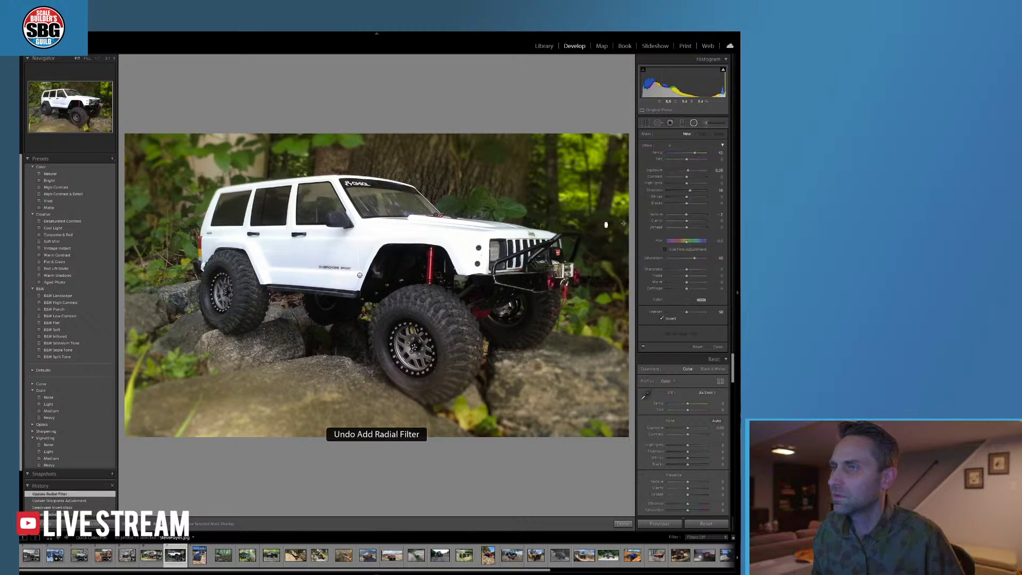
key(ctrl+shift+z)
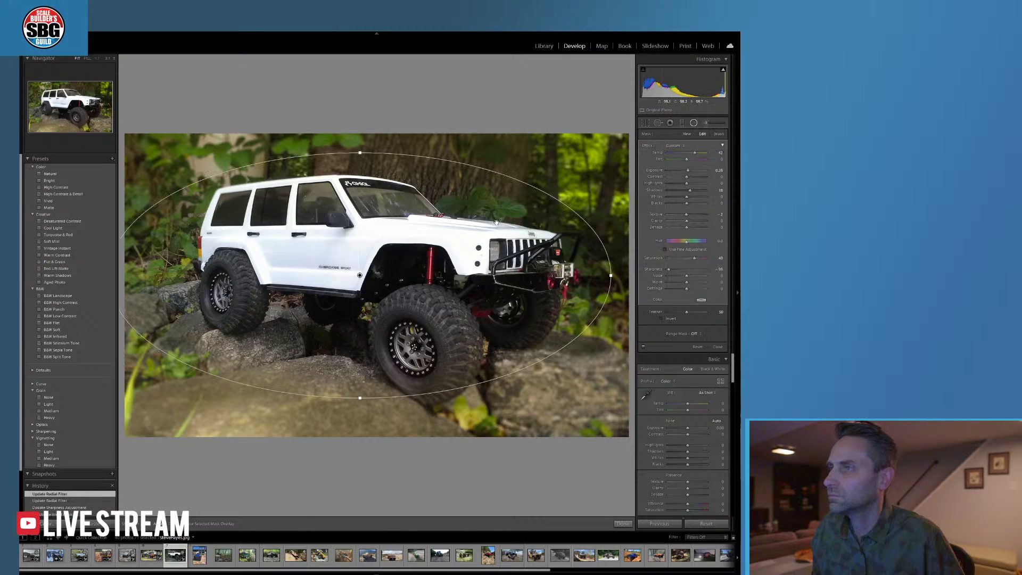
- Tilt, enlarge and recenter the radial filter around the white Jeep, increase its feather, and finish the filter edit
drag(543, 194, 566, 214)
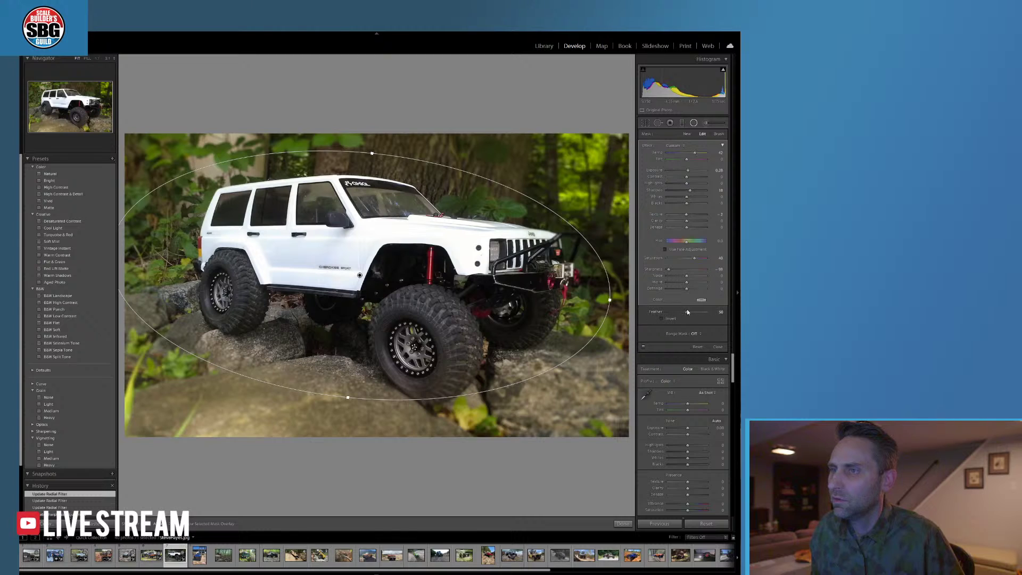
drag(700, 312, 694, 313)
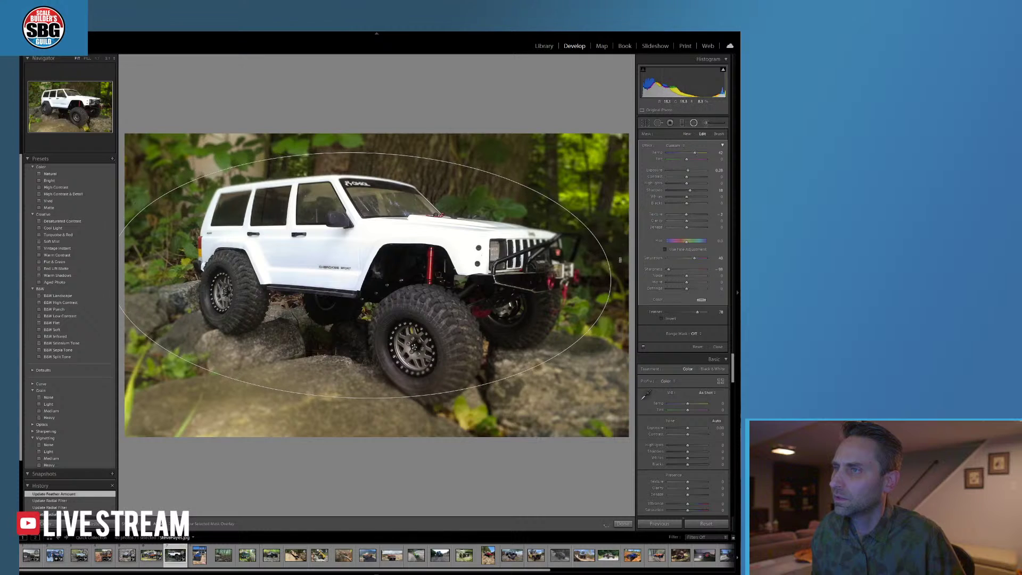
drag(617, 247, 610, 230)
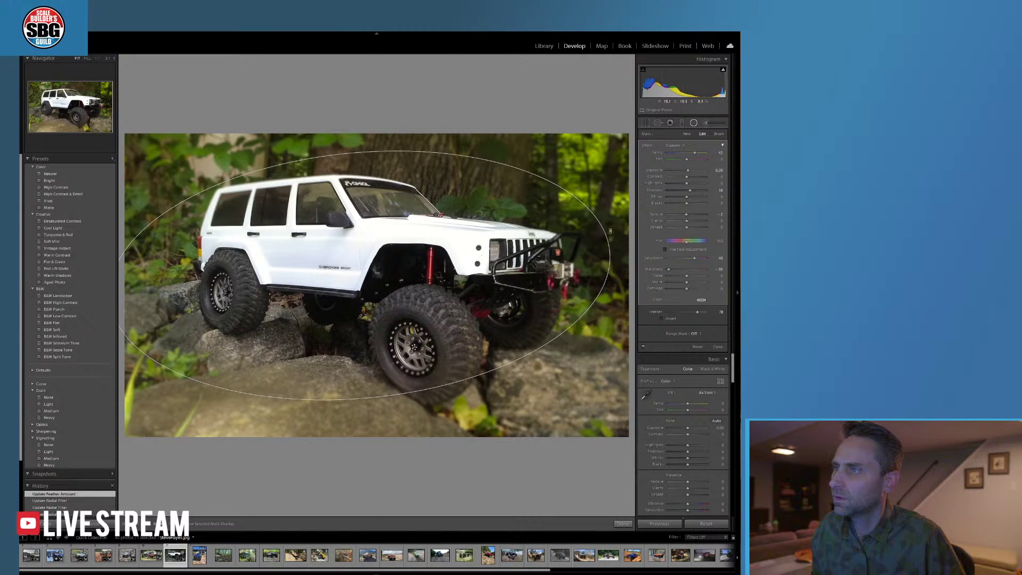
drag(380, 249, 402, 247)
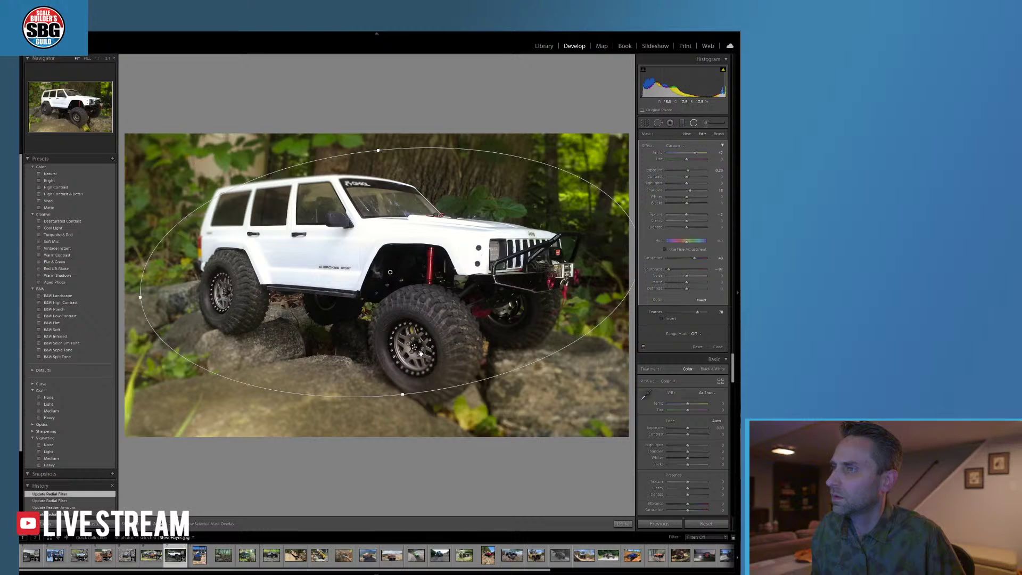
drag(403, 395, 411, 418)
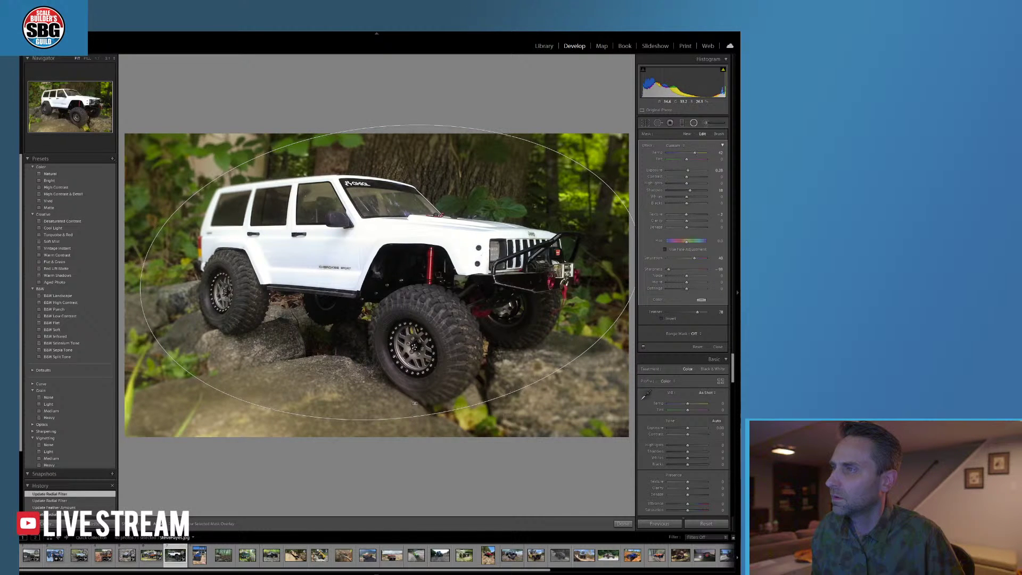
drag(420, 264, 444, 274)
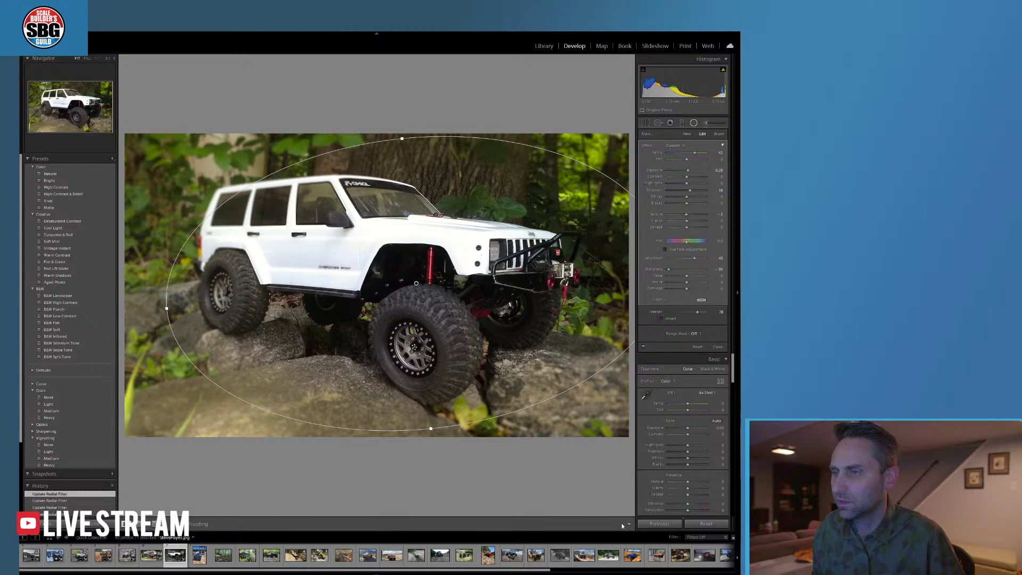
click(622, 522)
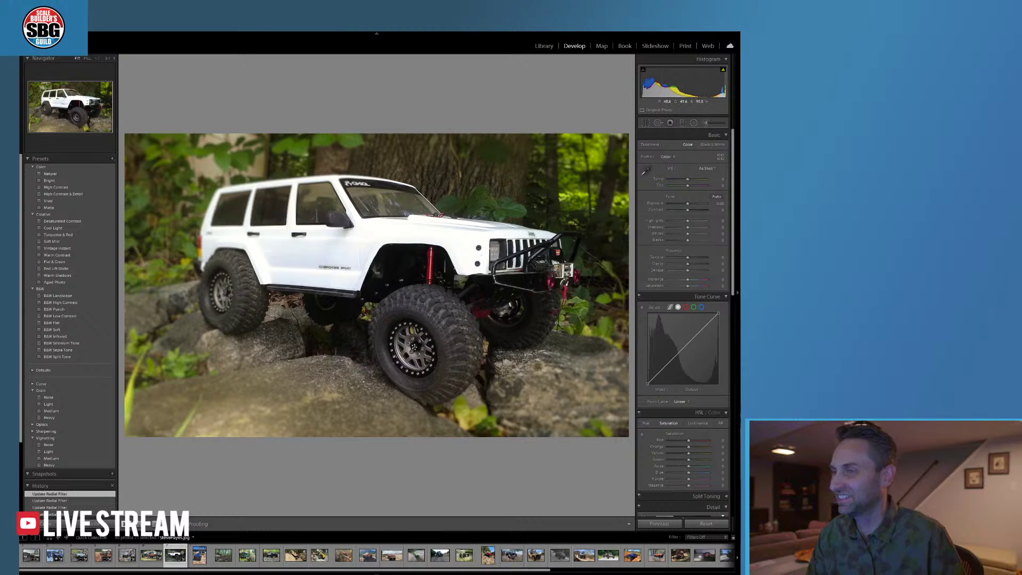
- Set the white Jeep photo's Texture to +47 and Clarity to +37, and lower its Highlights and Shadows
drag(688, 258, 695, 257)
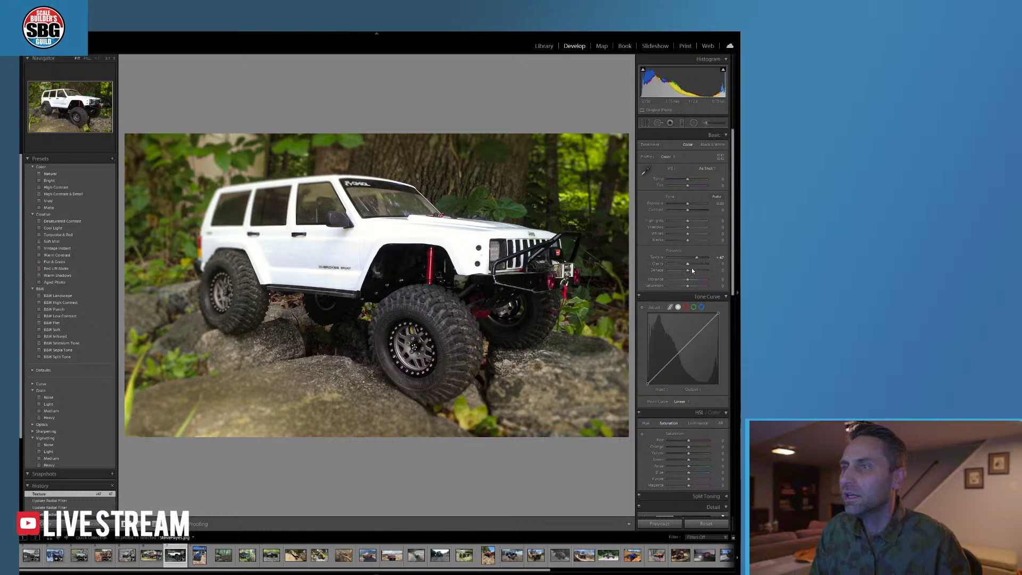
drag(688, 264, 695, 264)
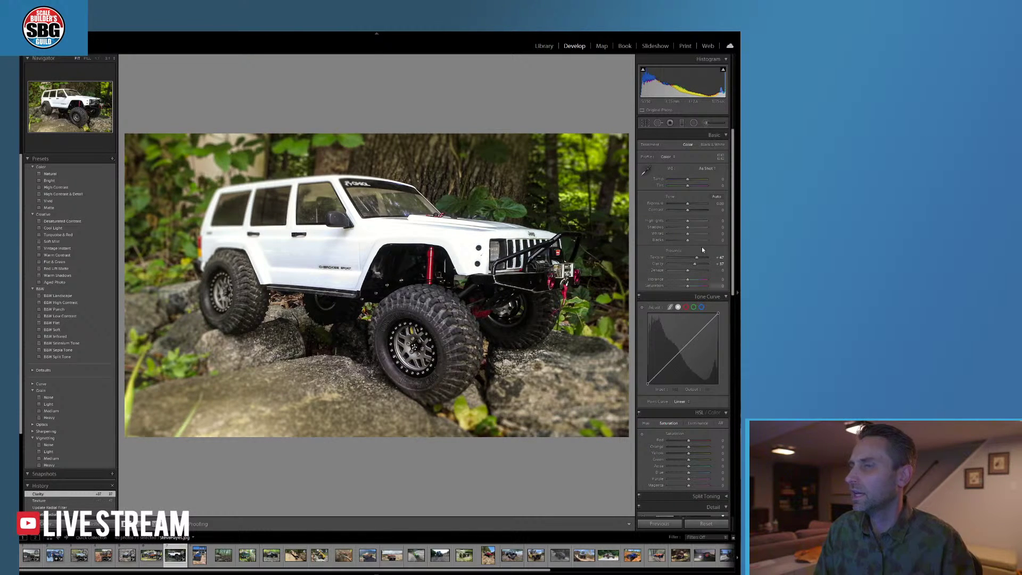
drag(688, 222, 684, 228)
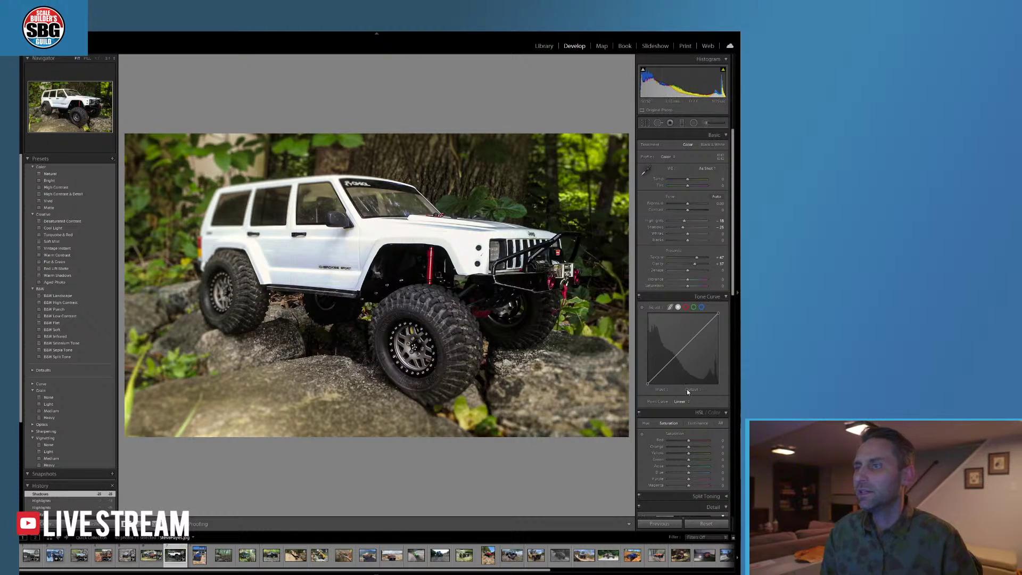
- Shift the green hue of the white Jeep photo slightly toward yellow
scroll(683, 183, down, 5)
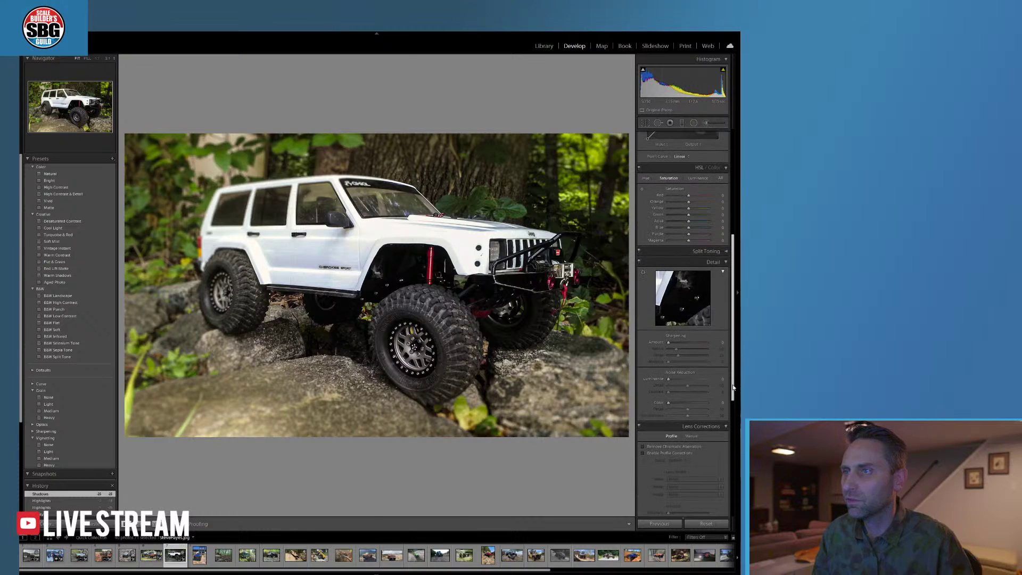
click(646, 182)
drag(688, 220, 687, 219)
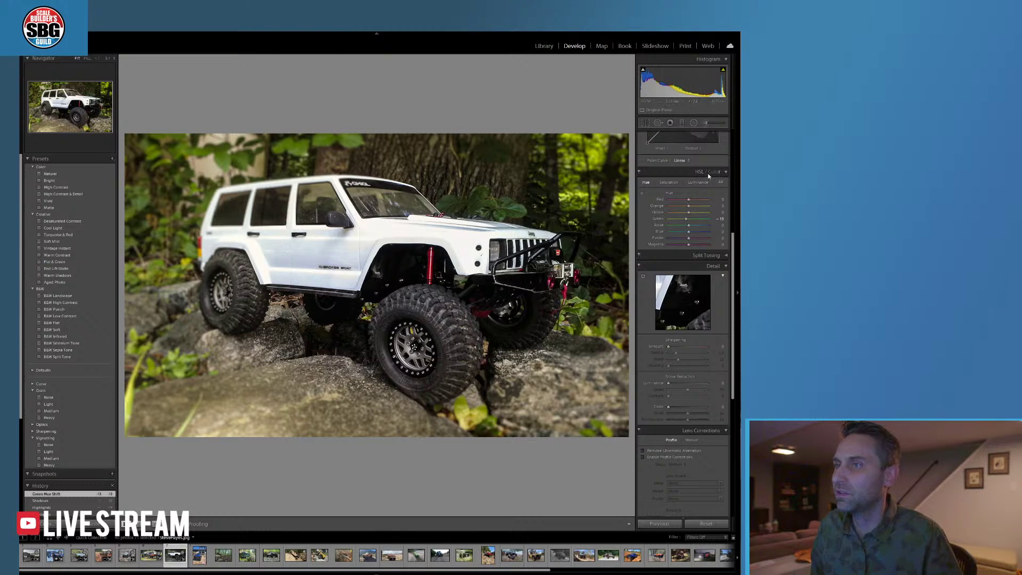
- Slightly lower the red luminance, reduce the red saturation, and apply the Medium vignetting preset to the white Jeep photo
click(697, 182)
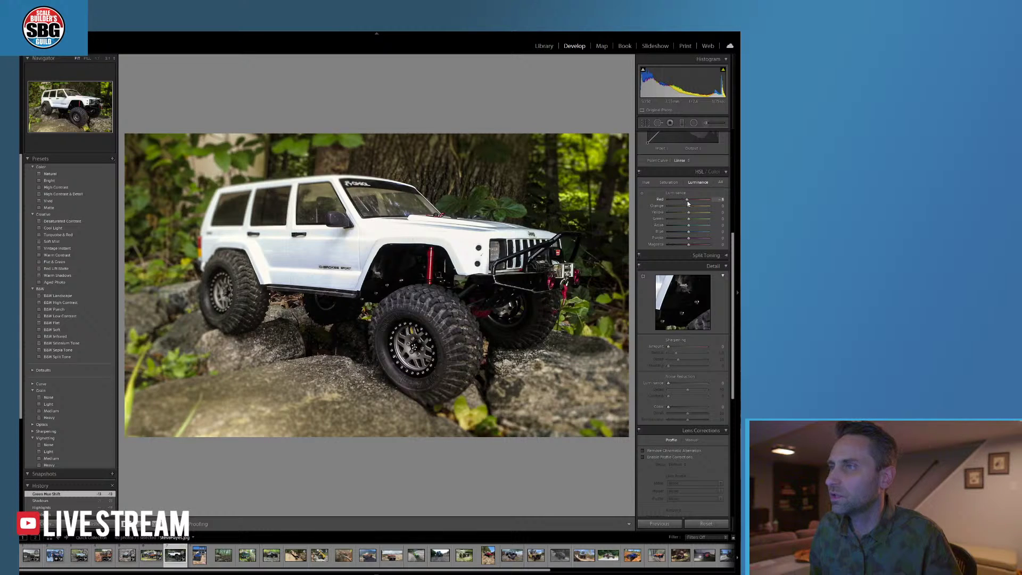
drag(687, 200, 687, 200)
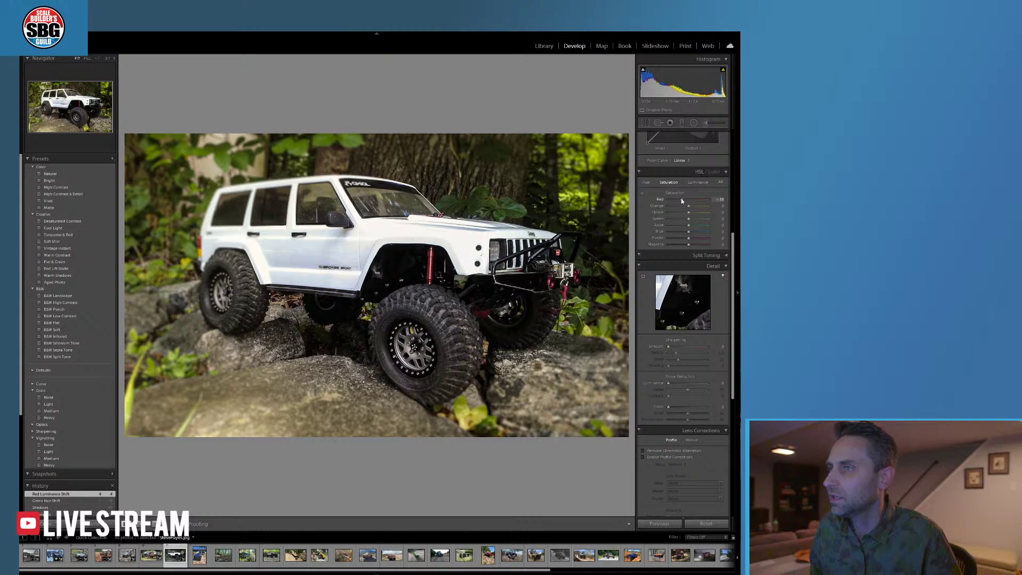
drag(681, 200, 681, 200)
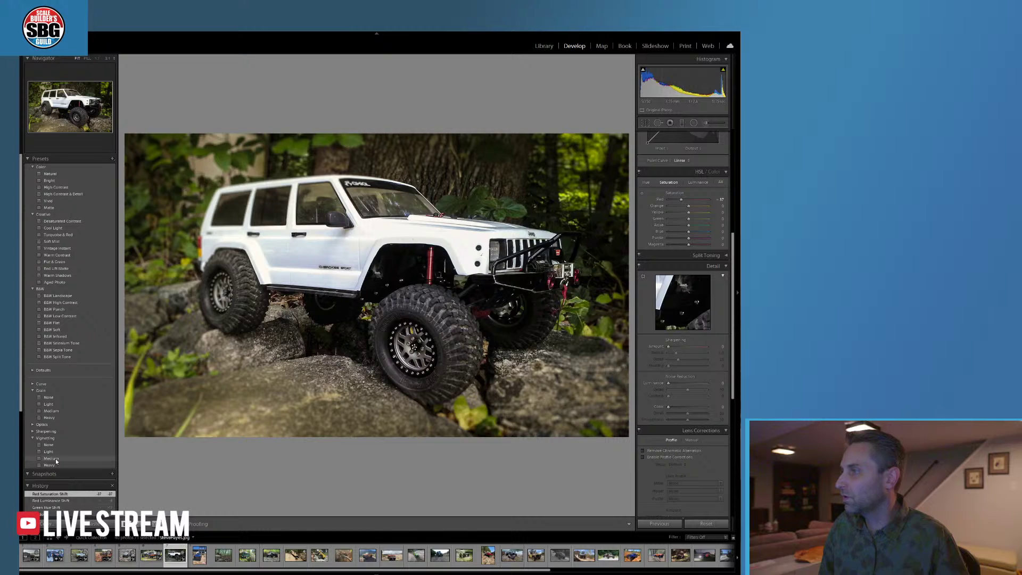
click(59, 459)
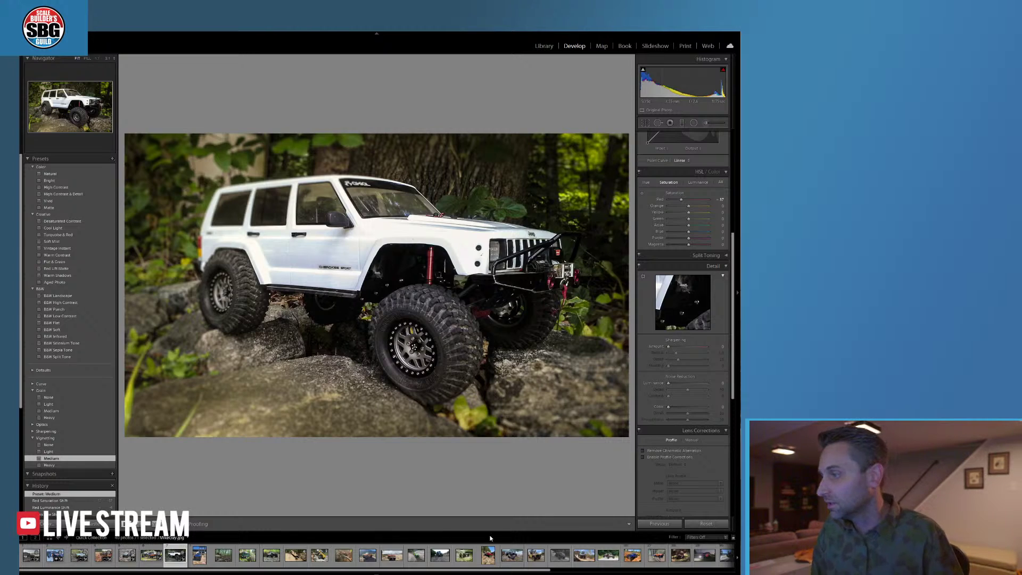
- Open the blue Jeep photo at the dam, rotate it counterclockwise until the dam is level, and constrain the crop
click(199, 556)
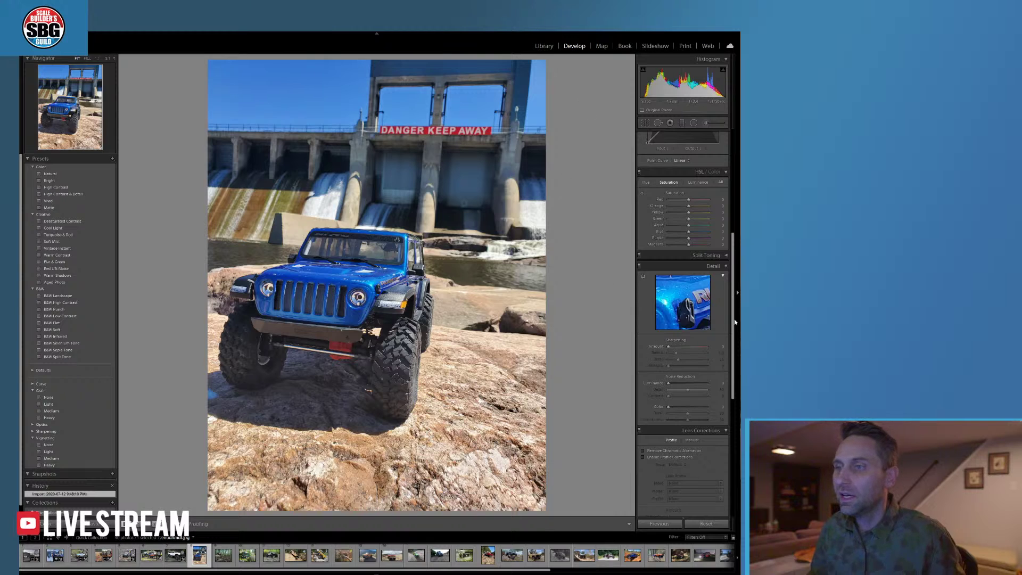
scroll(732, 333, down, 5)
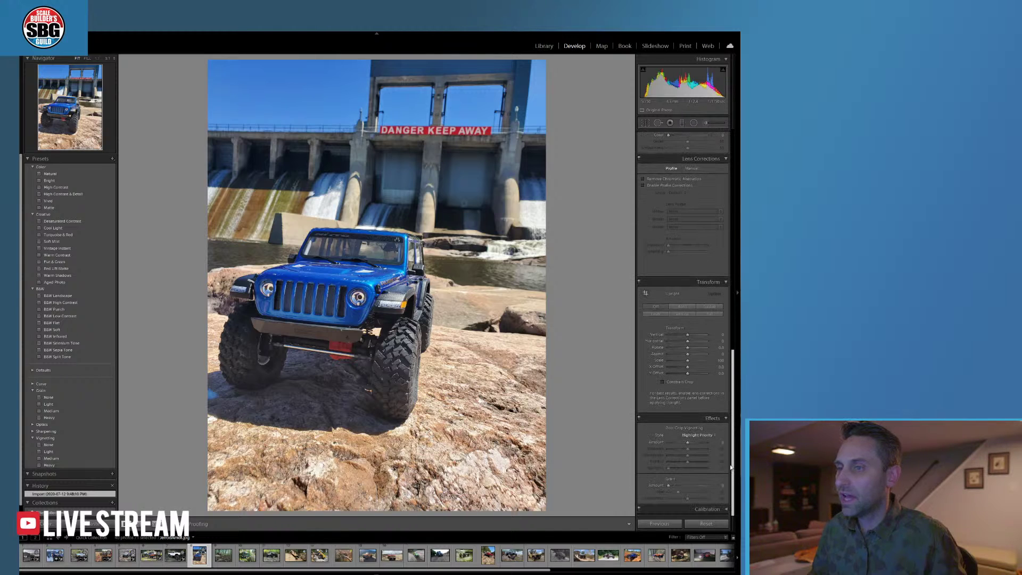
click(686, 349)
drag(687, 348, 682, 348)
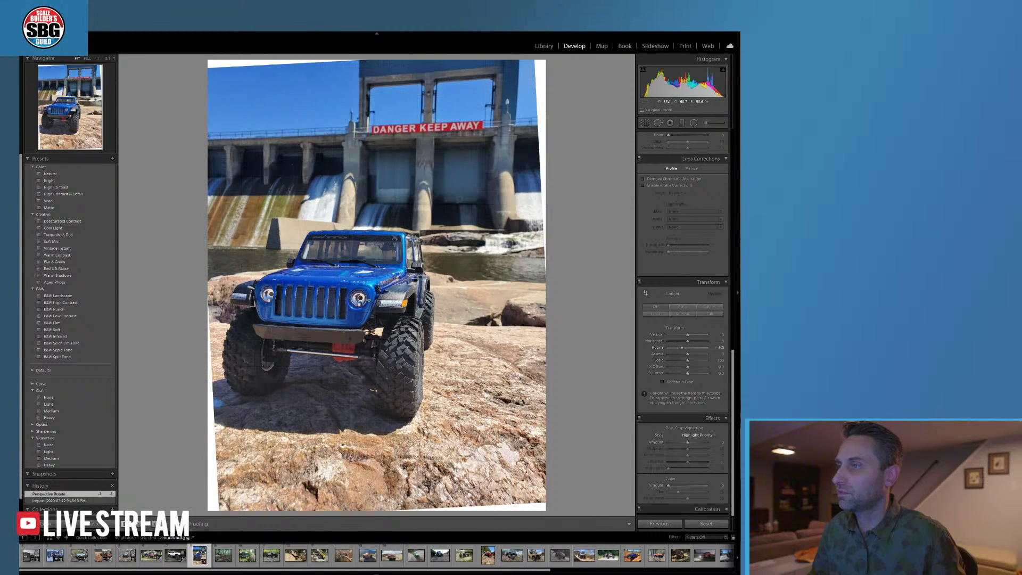
click(665, 382)
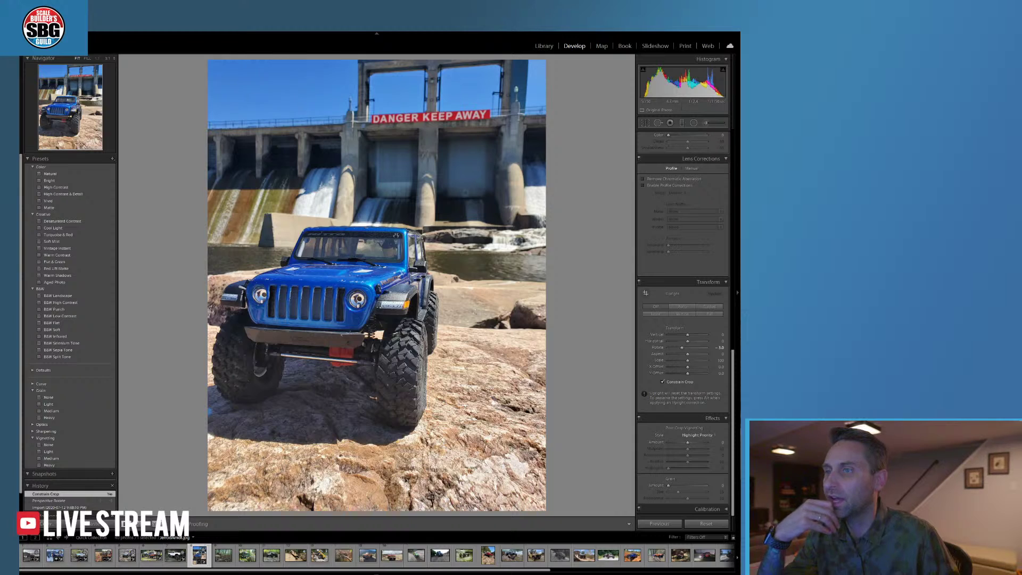
- Warm the blue Jeep photo's temperature slightly and raise its Vibrance, Texture and Clarity
drag(733, 367, 734, 140)
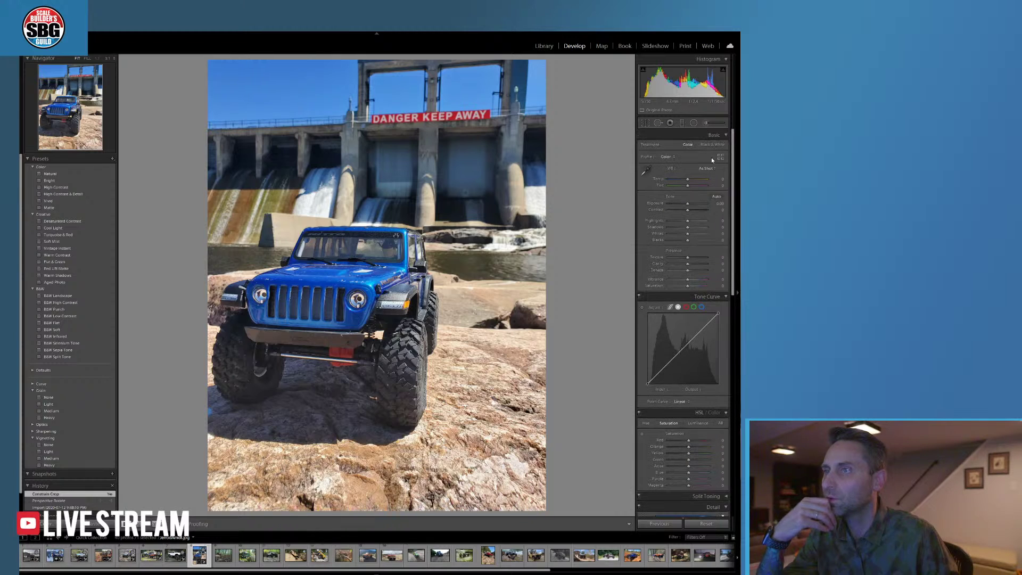
drag(688, 179, 689, 180)
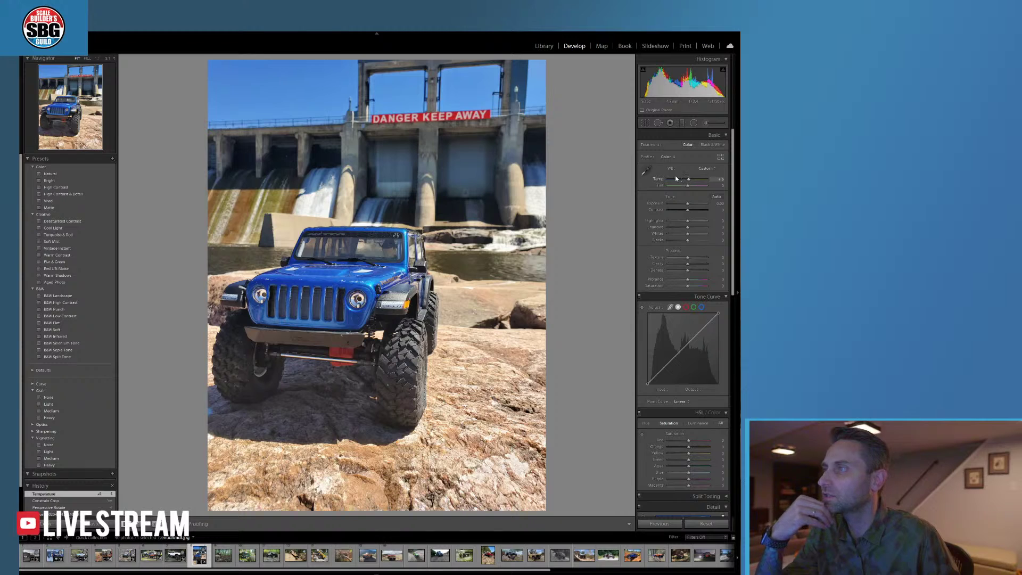
mouse_move(687, 279)
mouse_down()
mouse_move(697, 256)
mouse_move(692, 265)
mouse_up()
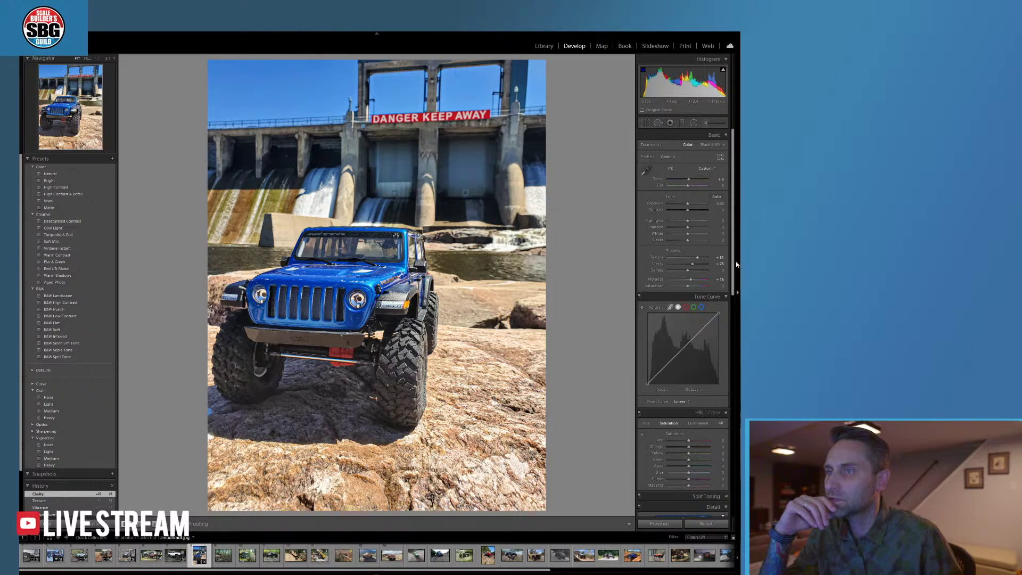
- Reduce the red saturation of the blue Jeep photo to -25 and lower the red luminance
scroll(688, 214, down, 5)
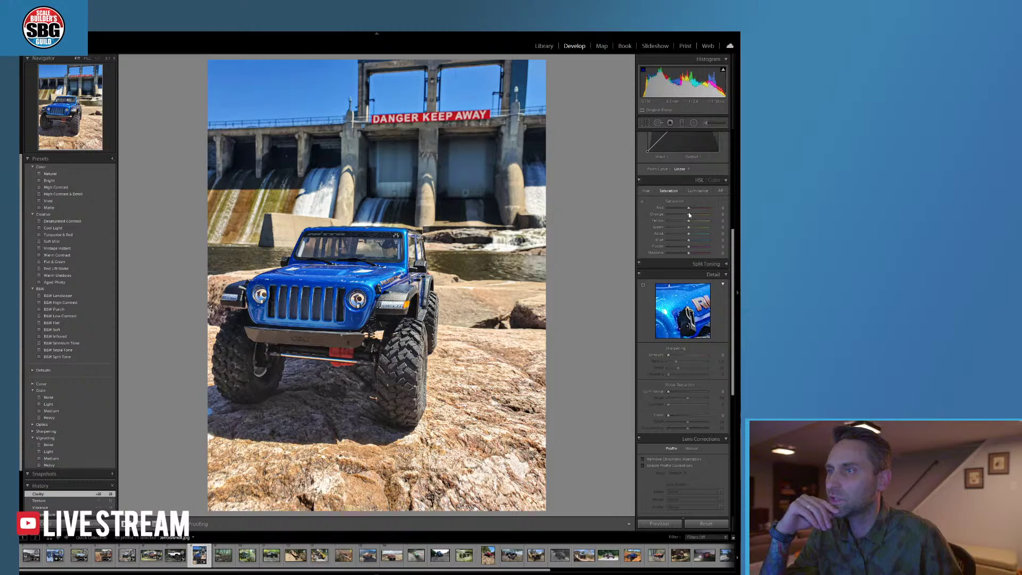
drag(689, 211, 686, 212)
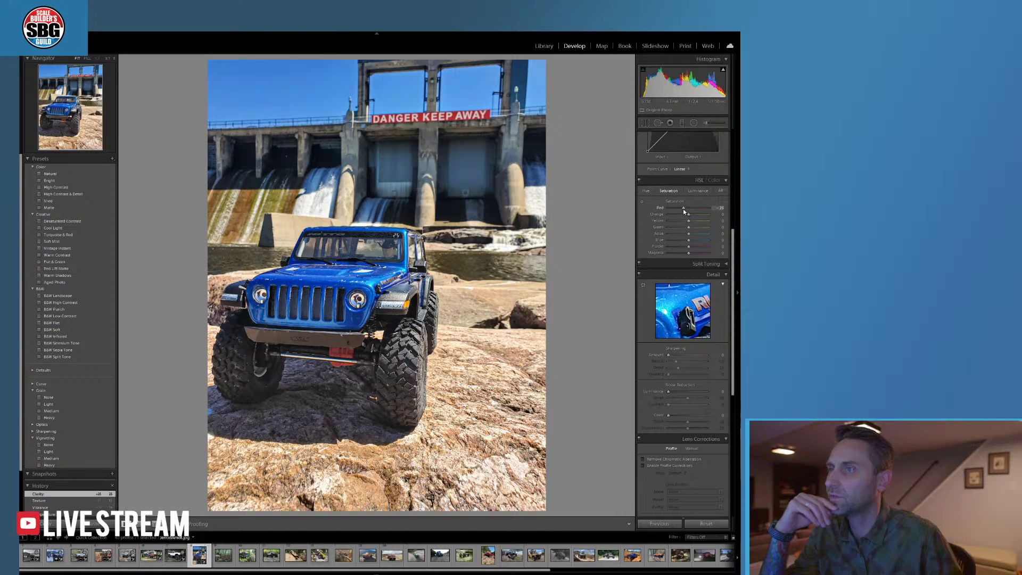
drag(683, 211, 684, 211)
click(696, 191)
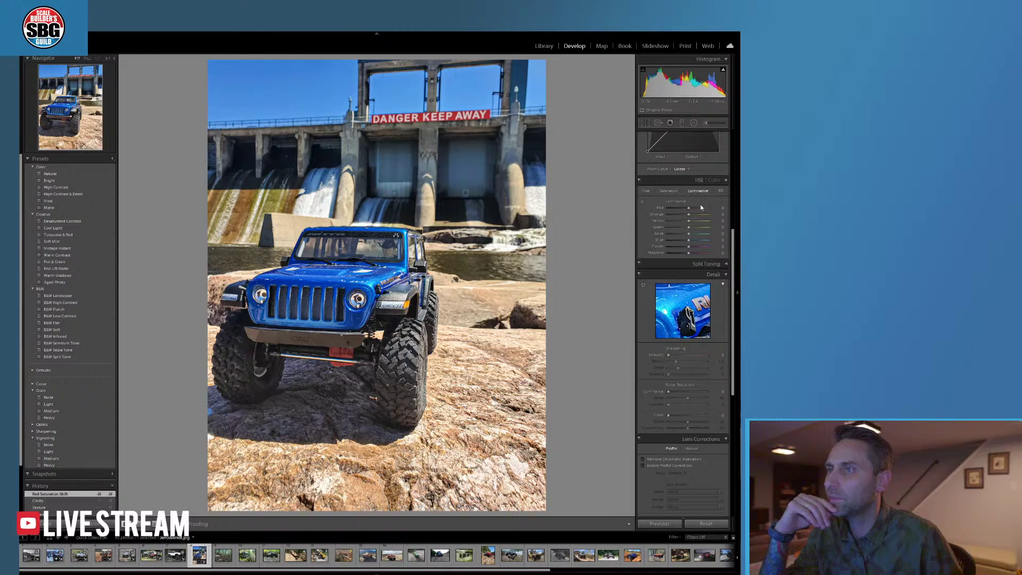
drag(685, 209, 678, 207)
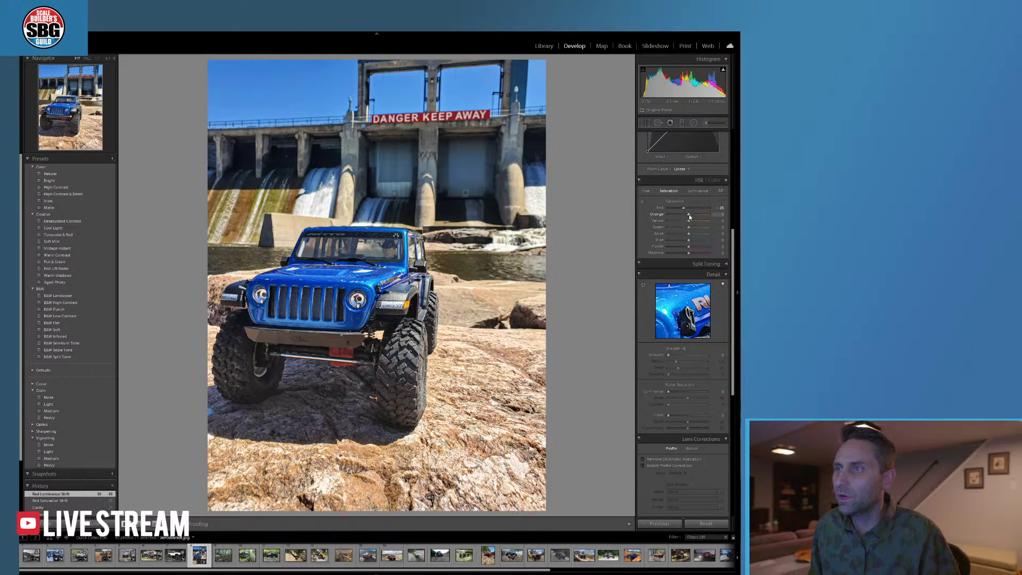
- Set the saturation of orange to +38, green to +33 and aqua to +27, and boost yellow by a similar amount
drag(688, 214, 696, 216)
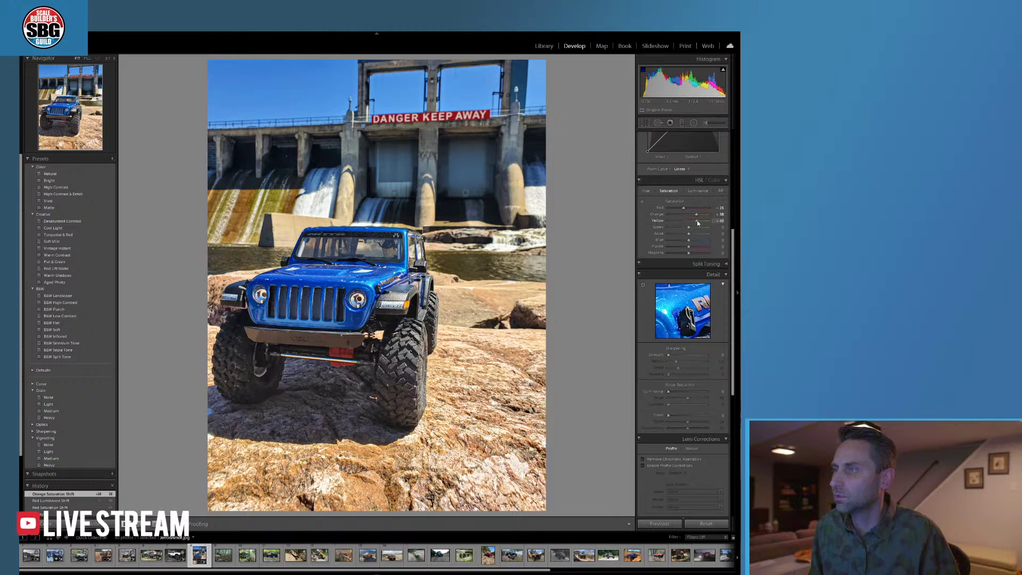
drag(697, 220, 697, 220)
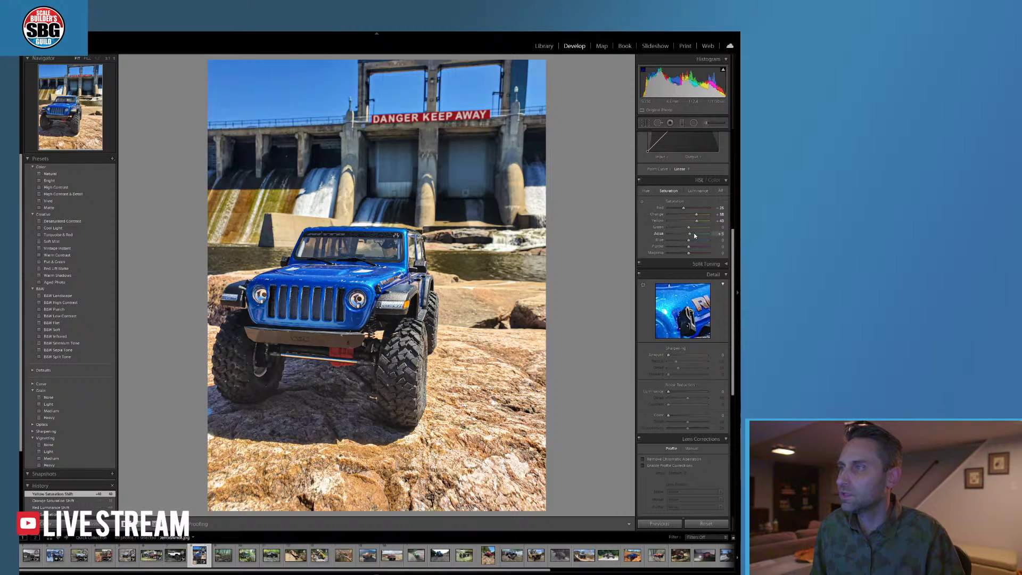
drag(689, 234, 695, 227)
click(278, 176)
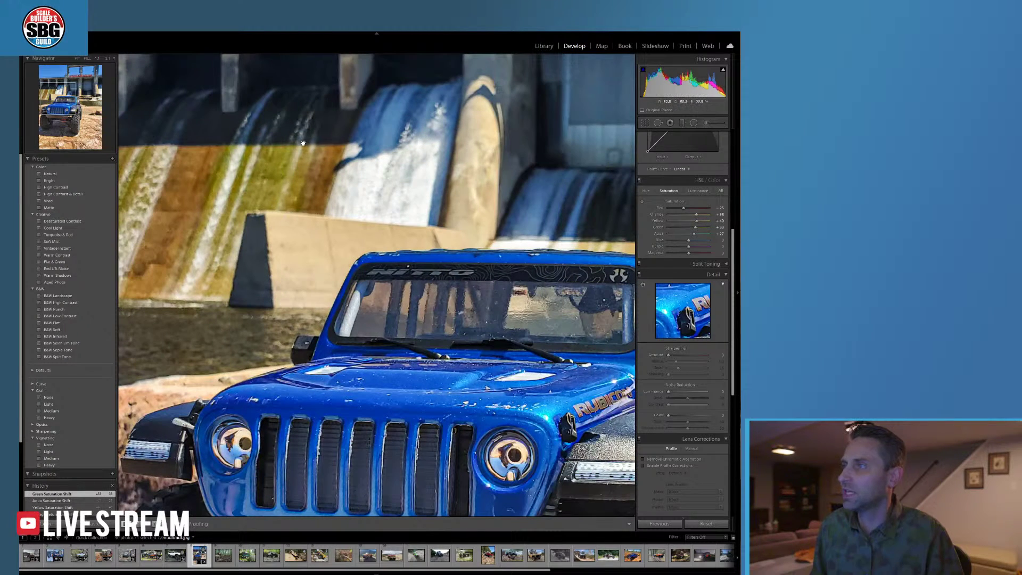
- Apply the Light vignetting preset to the blue Jeep photo, resetting all edits to compare with the original and restoring them
click(266, 195)
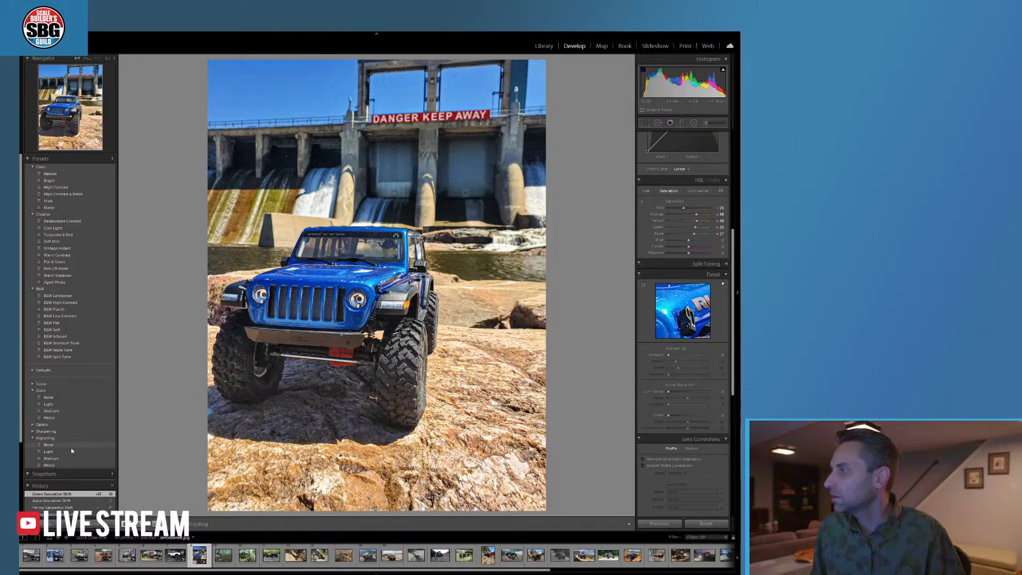
click(58, 452)
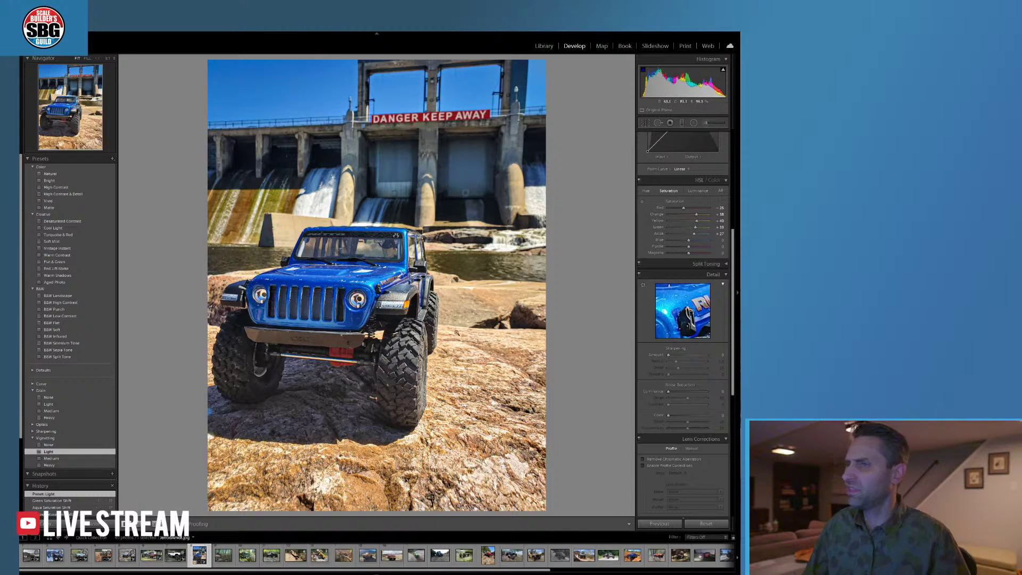
click(702, 524)
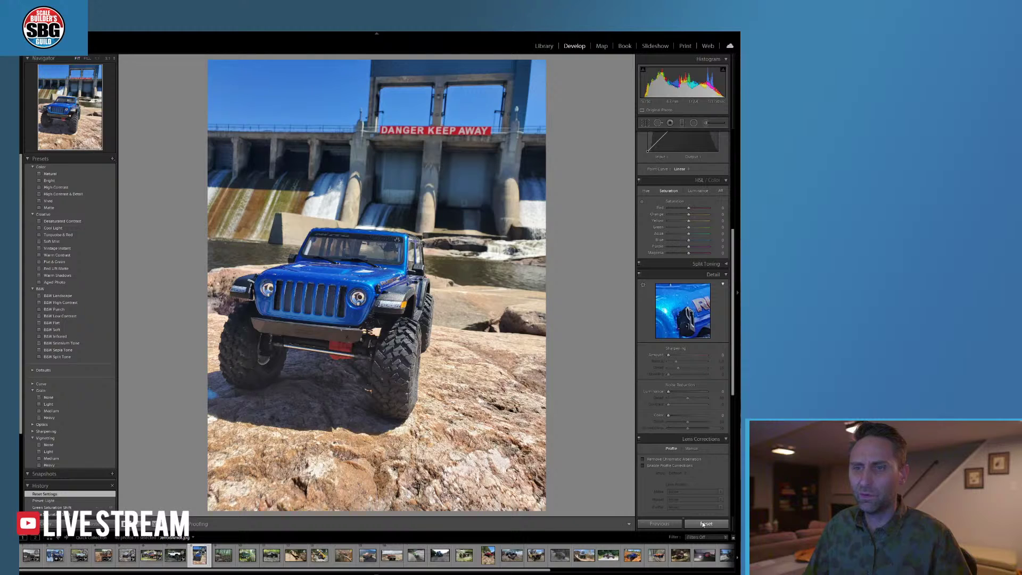
key(ctrl+z)
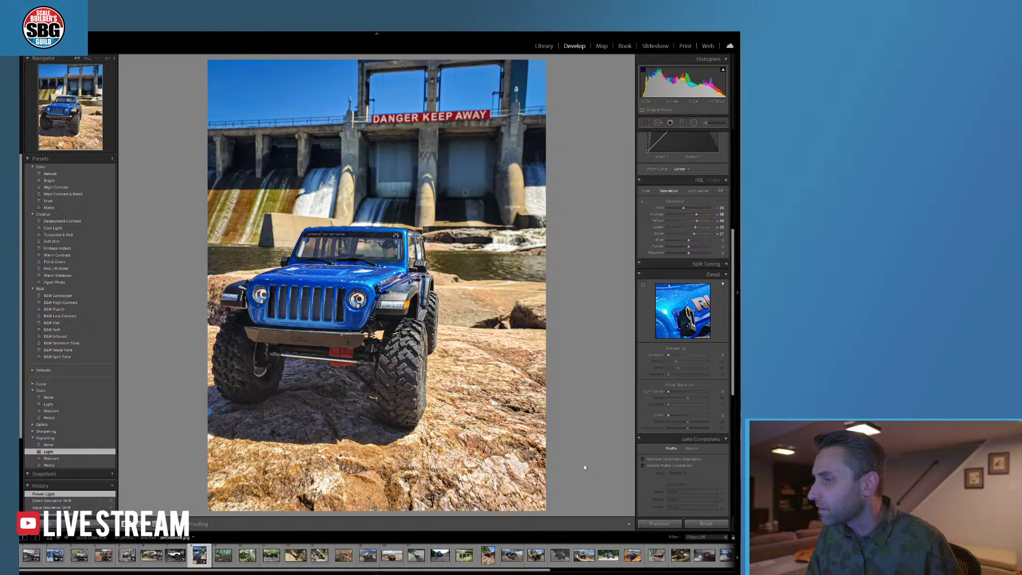
- Open the green Isuzu photo, add a graduated filter across its upper edge, and lower the filter's temperature and exposure
click(248, 557)
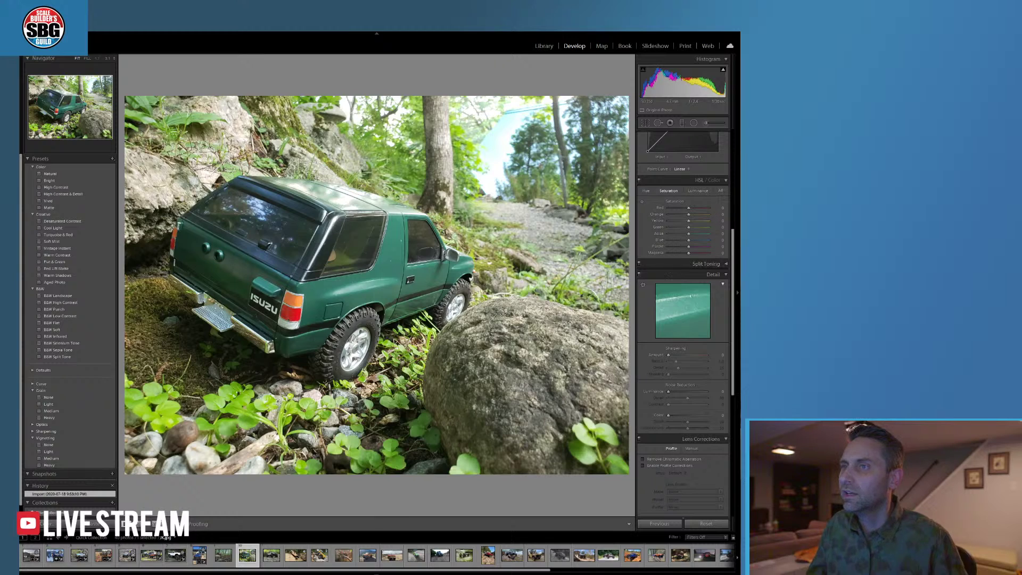
scroll(734, 261, up, 5)
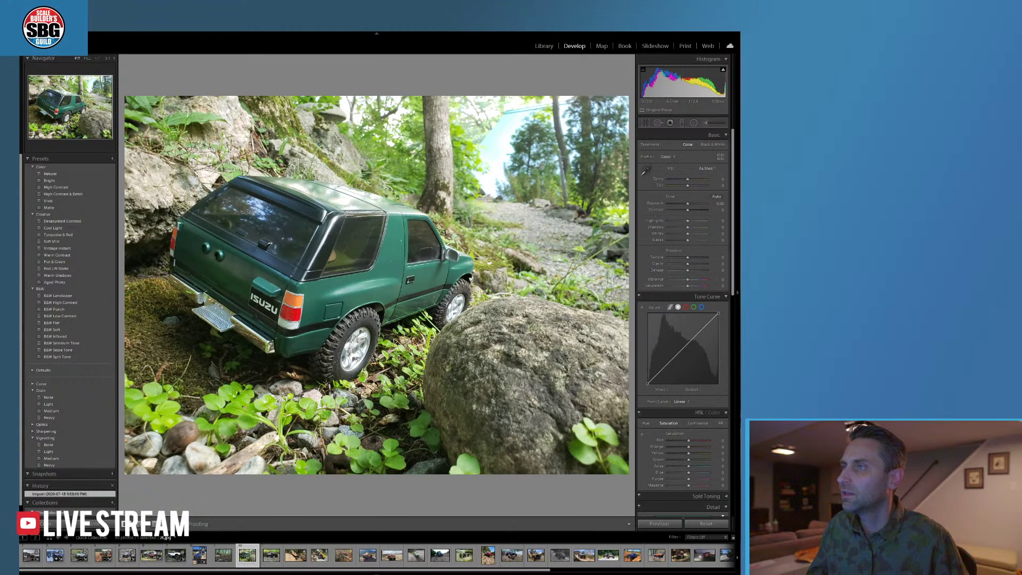
click(683, 124)
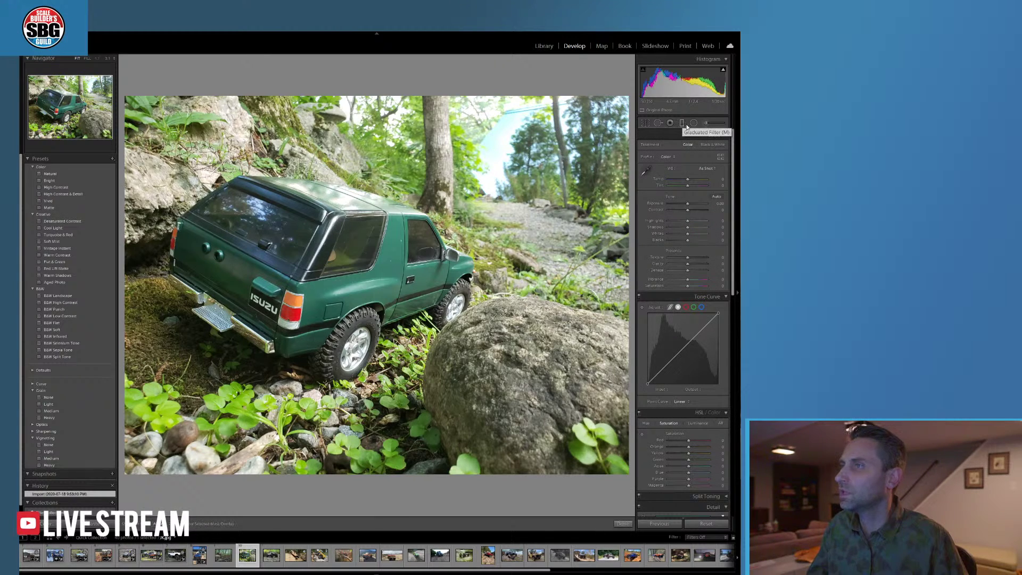
drag(406, 77, 400, 184)
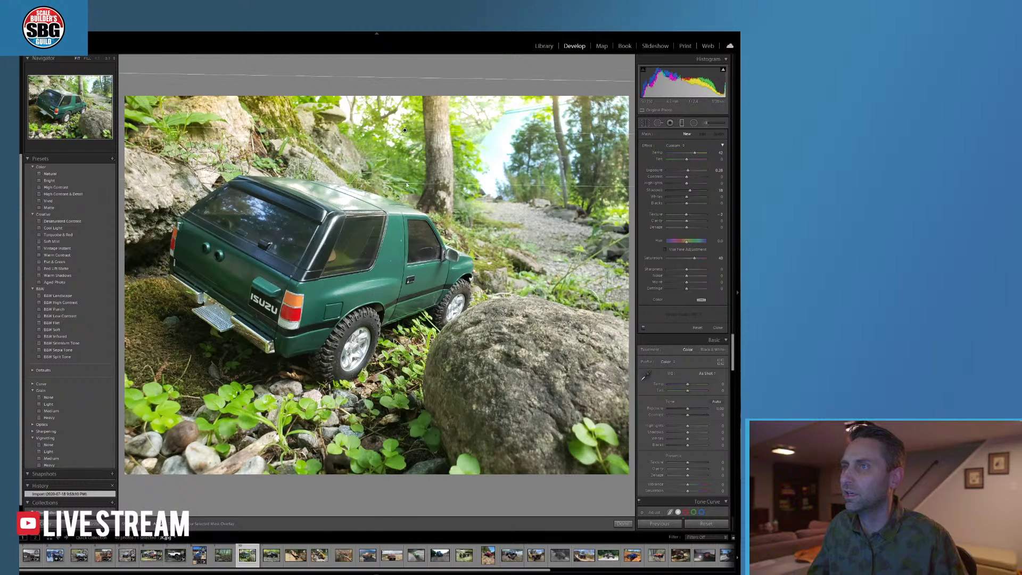
drag(693, 155, 686, 171)
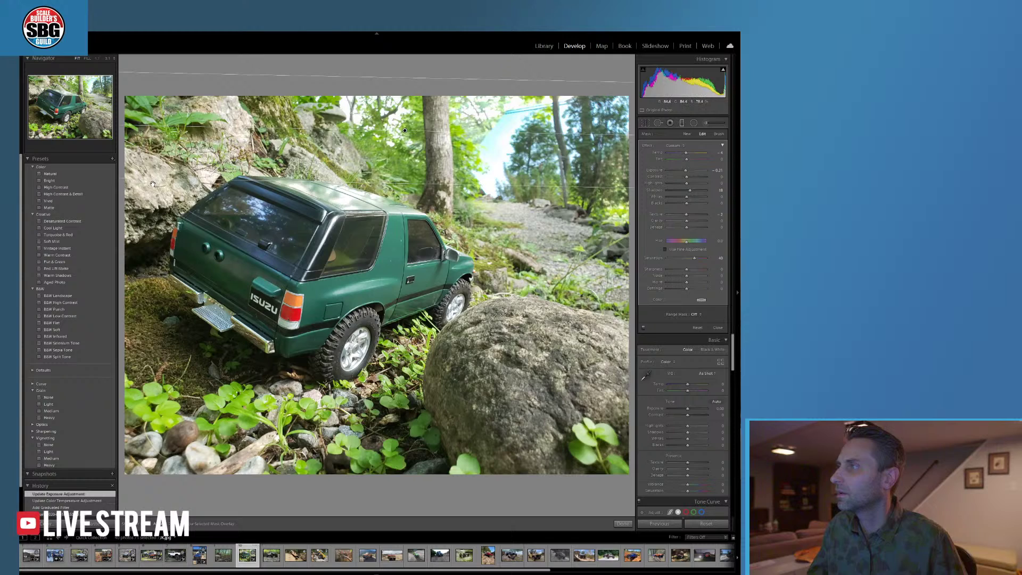
- Tilt and reposition the graduated filter over the Isuzu photo's upper background and lower its exposure further
drag(404, 130, 430, 121)
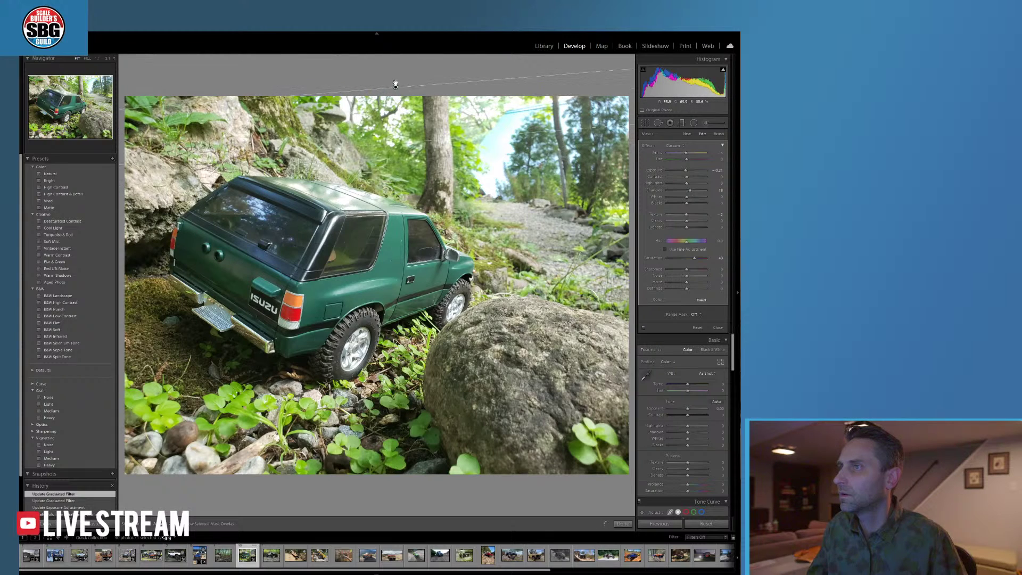
drag(393, 80, 383, 112)
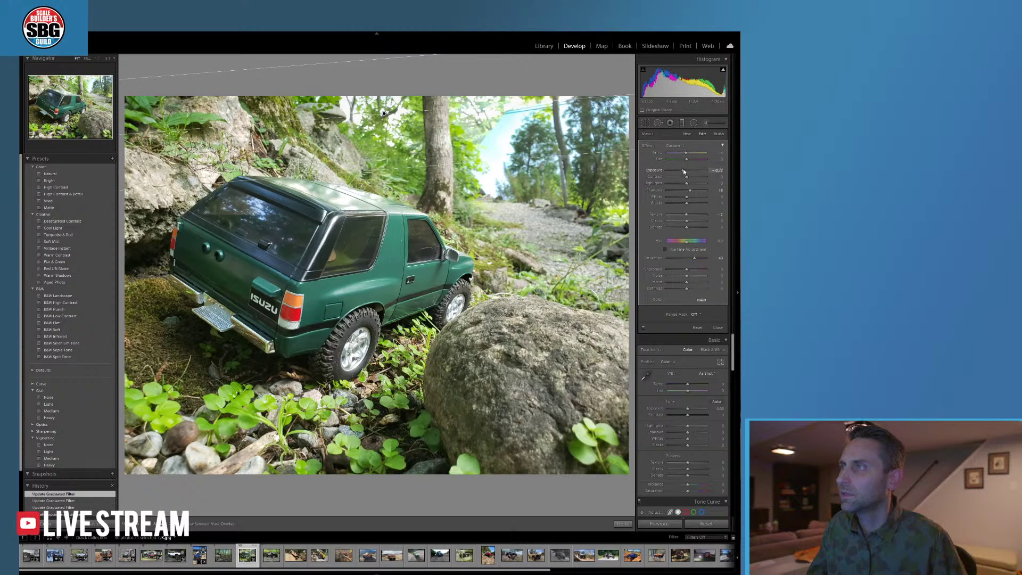
drag(684, 171, 682, 170)
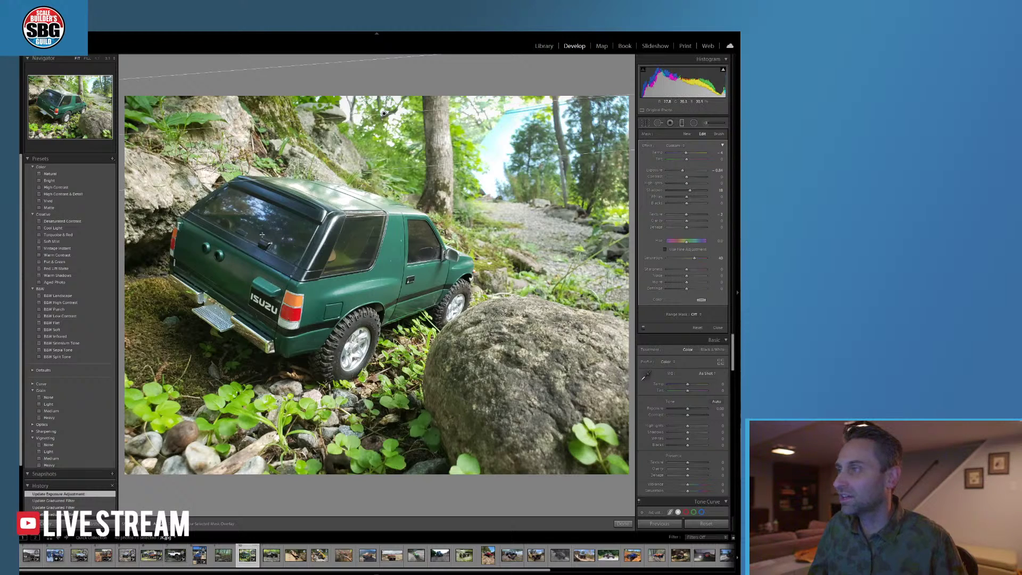
click(623, 524)
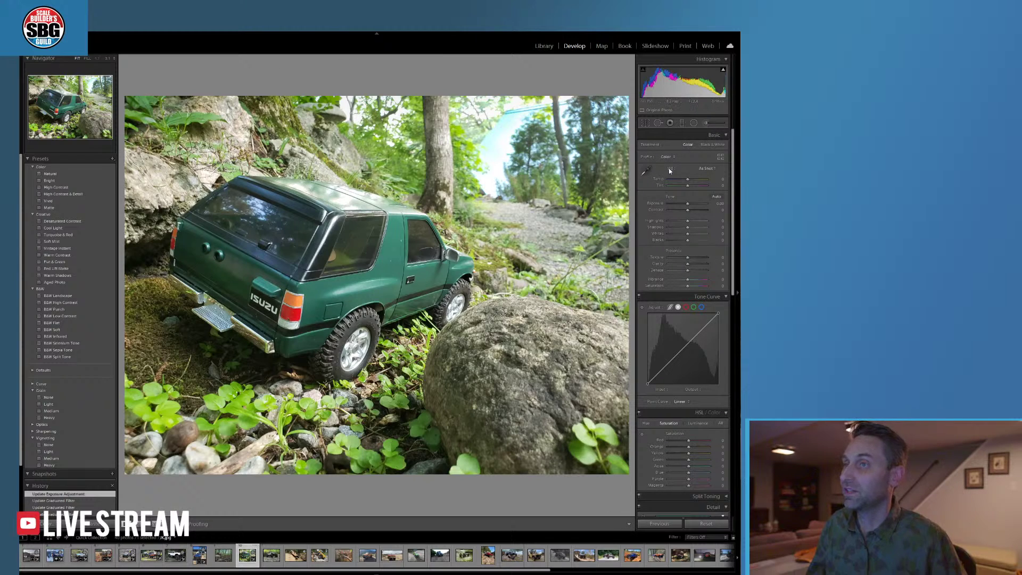
- Brush an adjustment over the large boulder in the foreground, cool its temperature, and raise its sharpness and texture
key(k)
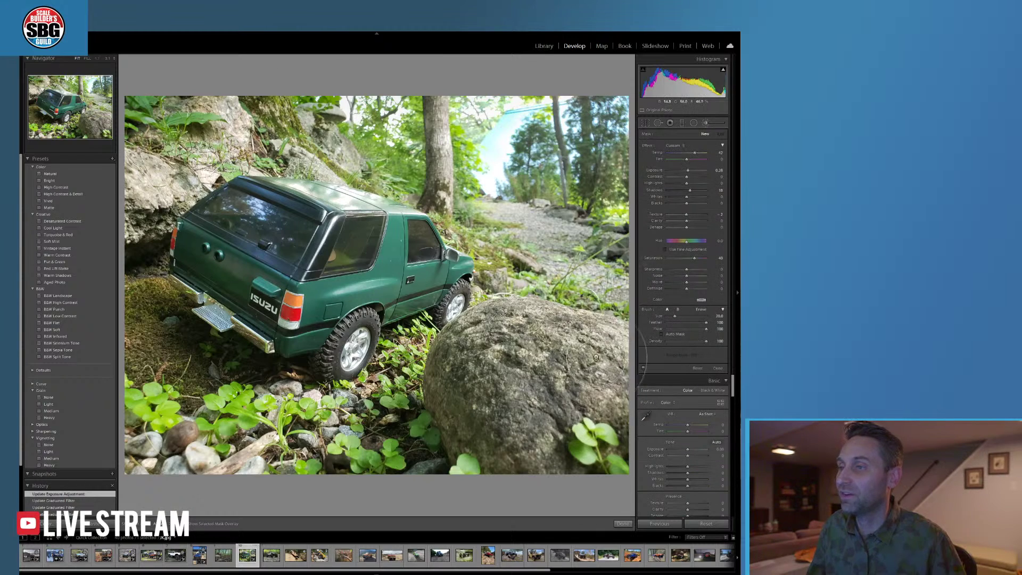
mouse_move(585, 370)
mouse_down()
mouse_move(499, 324)
mouse_move(470, 334)
mouse_move(453, 357)
mouse_move(456, 391)
mouse_move(501, 450)
mouse_move(501, 415)
mouse_move(518, 389)
mouse_move(549, 439)
mouse_move(552, 392)
mouse_move(603, 441)
mouse_move(615, 376)
mouse_move(603, 346)
mouse_move(542, 324)
mouse_move(515, 319)
mouse_move(474, 341)
mouse_up()
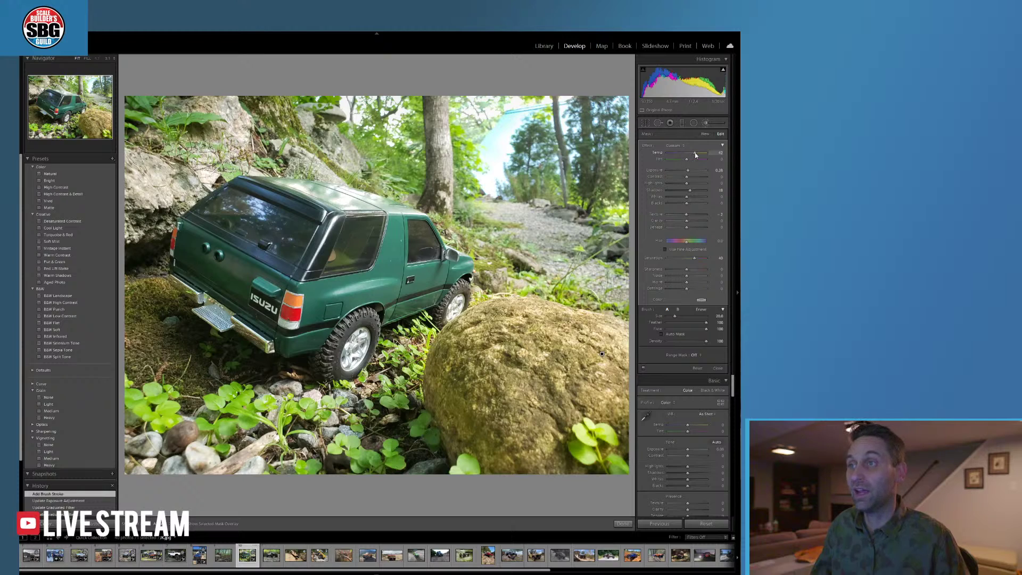
drag(695, 155, 681, 154)
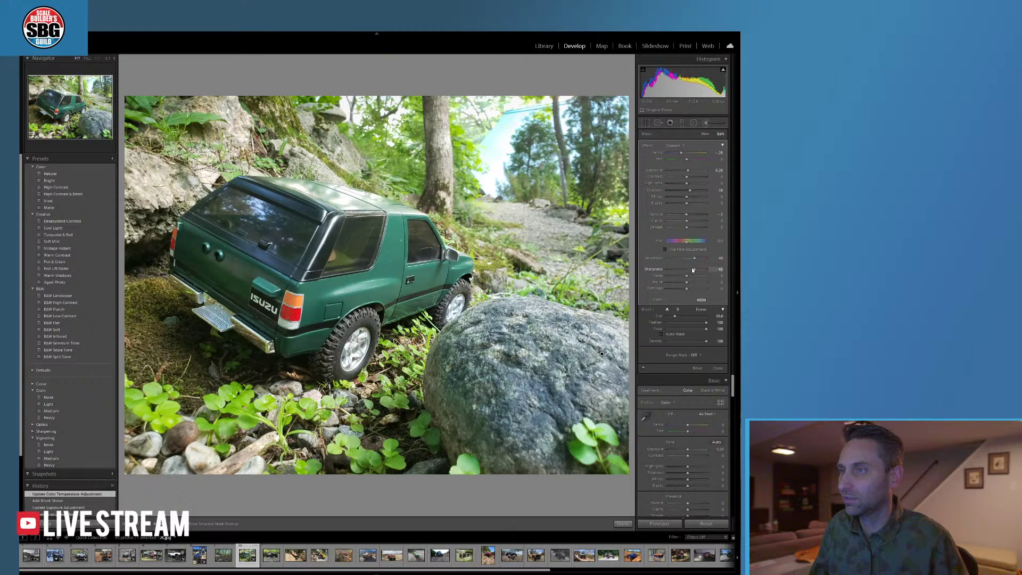
drag(687, 241, 687, 215)
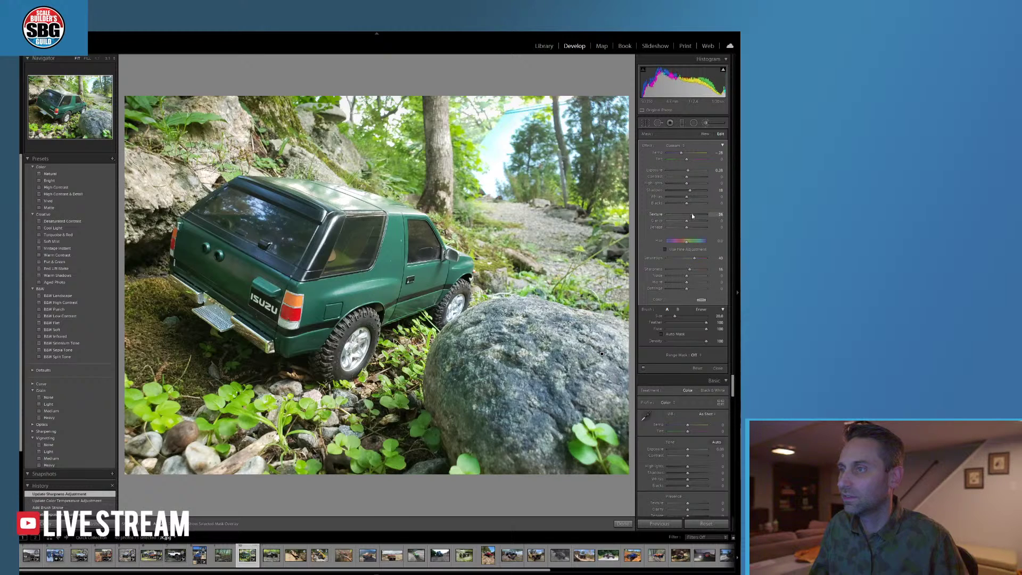
drag(694, 215, 695, 215)
click(622, 523)
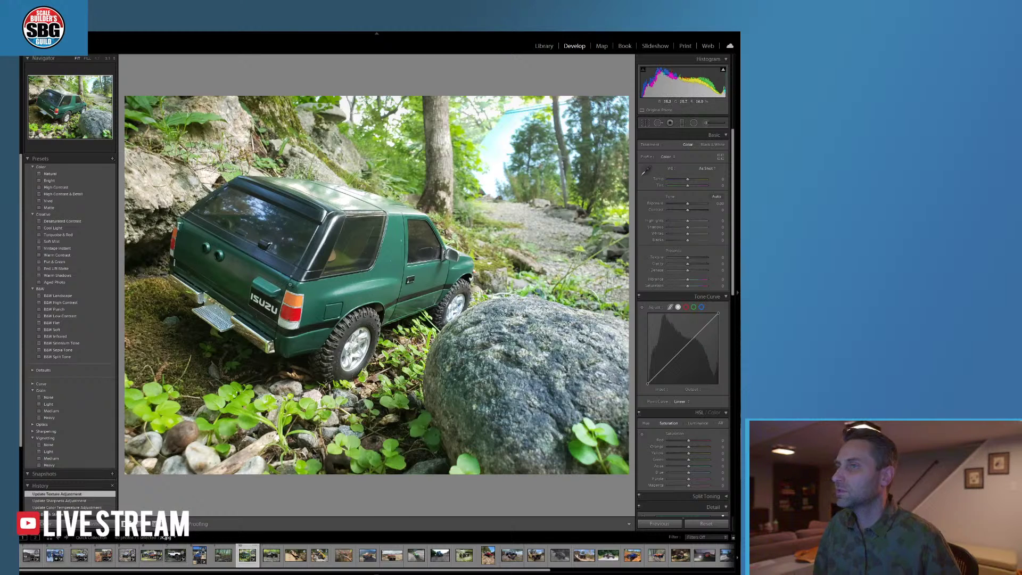
- Remove the two round posts from the Isuzu's tailgate with Spot Removal, and raise the photo's Texture and Clarity
click(658, 122)
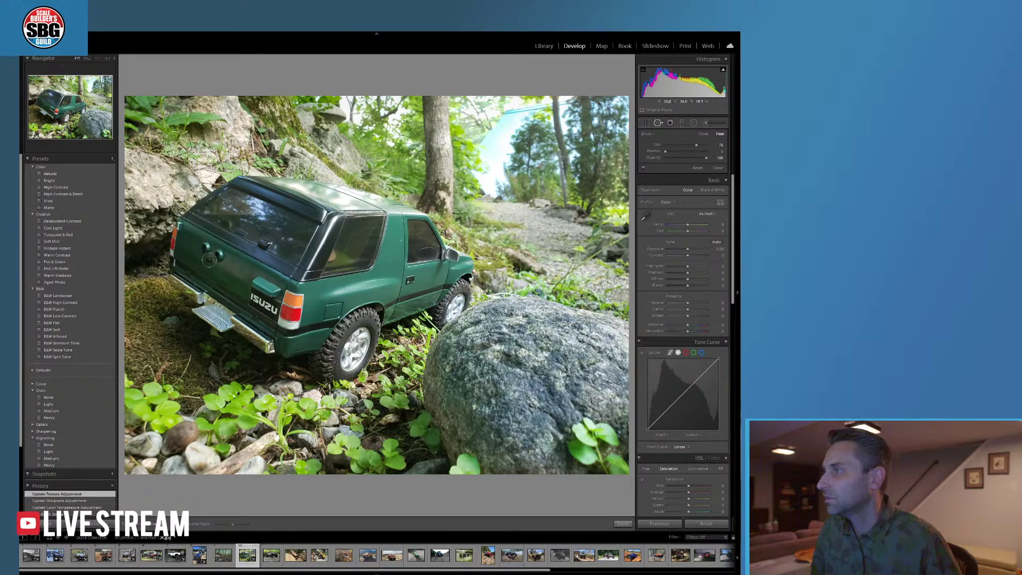
mouse_move(204, 246)
mouse_down()
mouse_move(247, 235)
mouse_move(227, 276)
mouse_up()
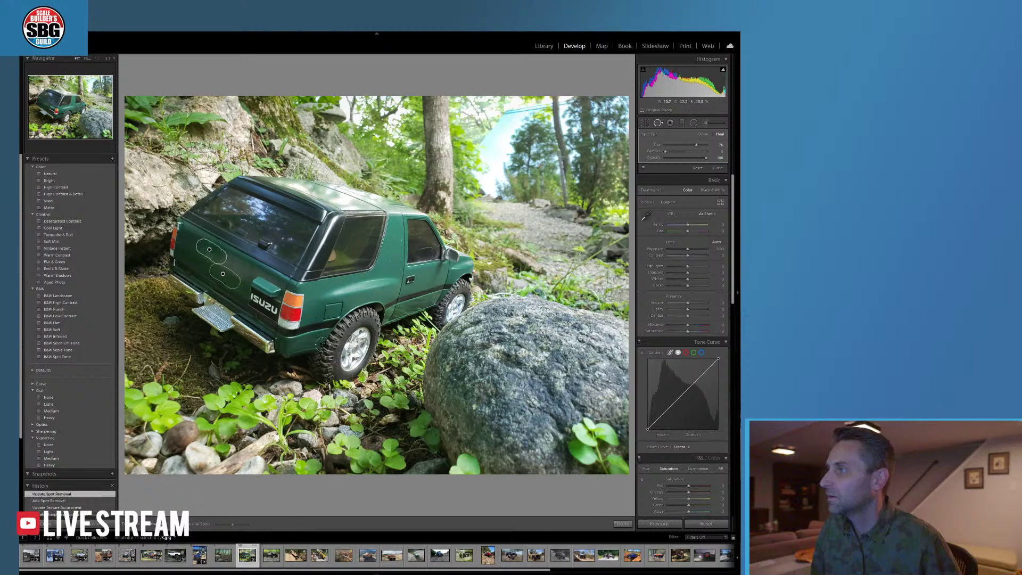
click(623, 523)
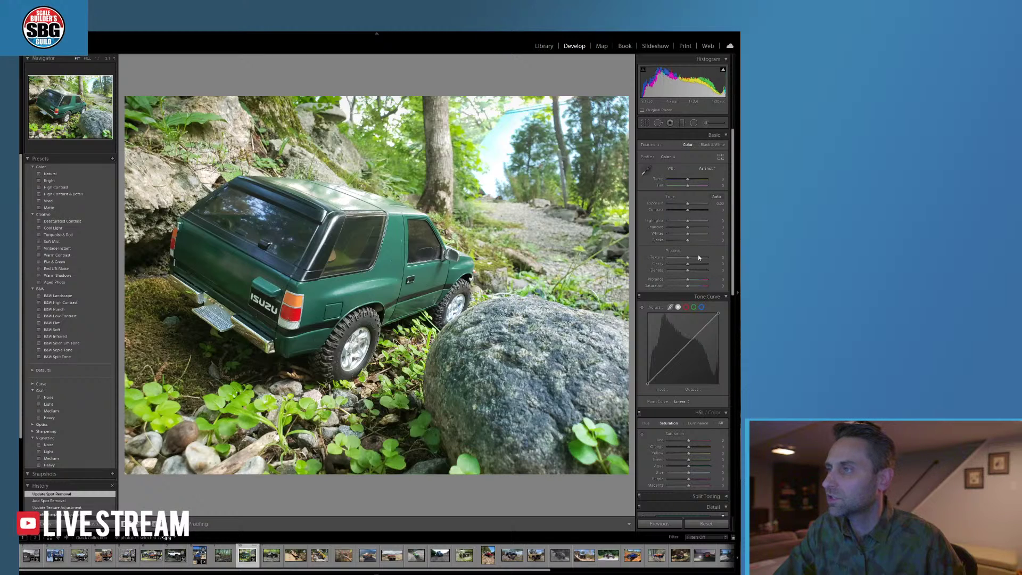
drag(690, 260, 697, 260)
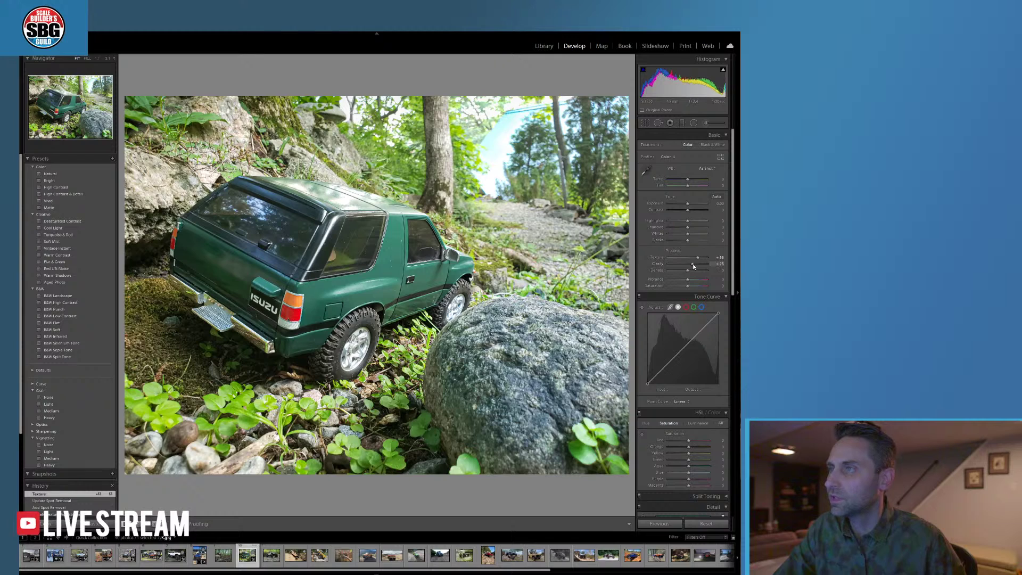
drag(694, 267, 700, 266)
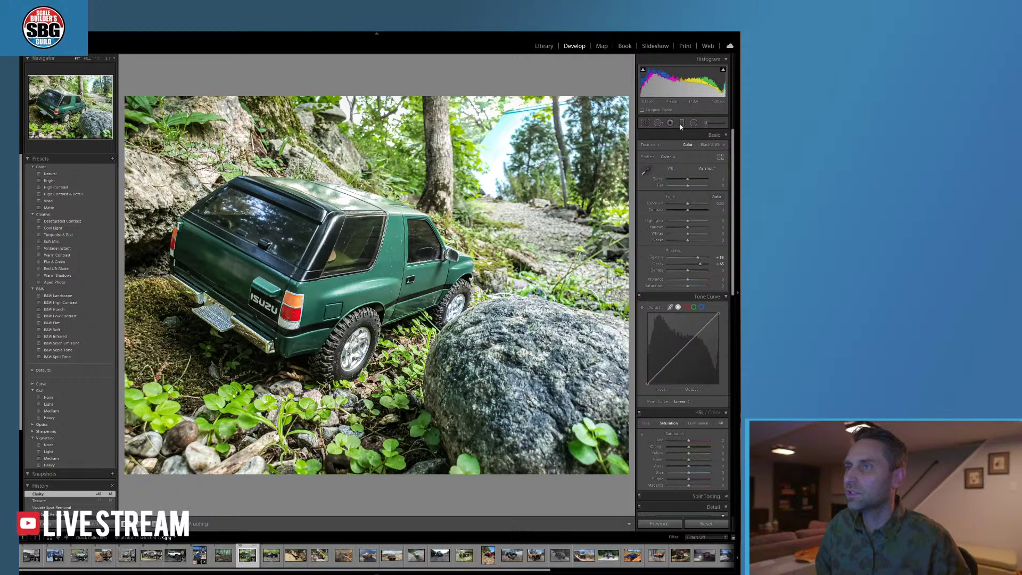
- Add an inverted radial filter around the Isuzu with more feather and a lowered temperature, and apply the Heavy vignetting preset
key(shift+m)
drag(268, 235, 428, 327)
drag(318, 235, 361, 269)
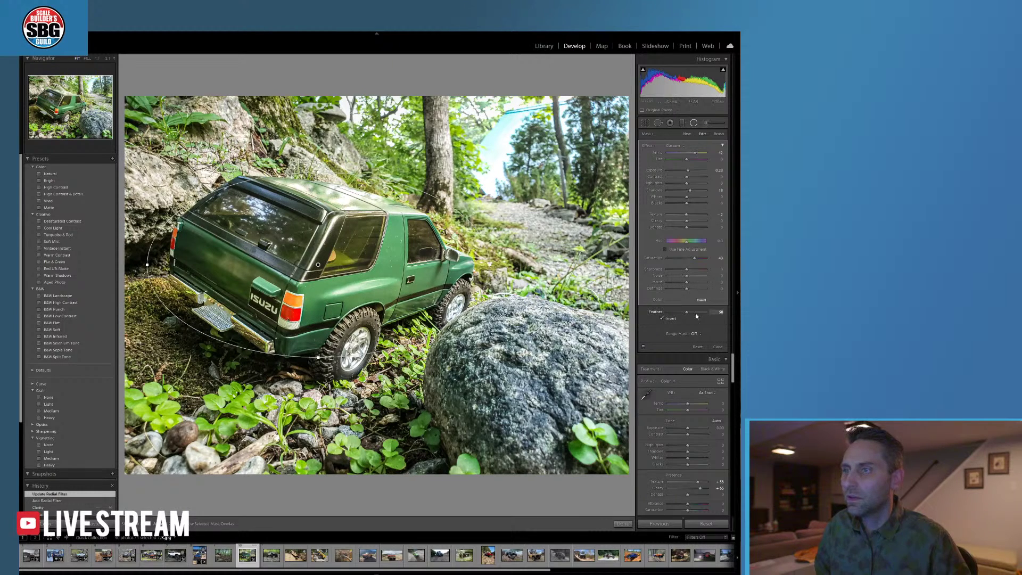
drag(696, 314, 698, 313)
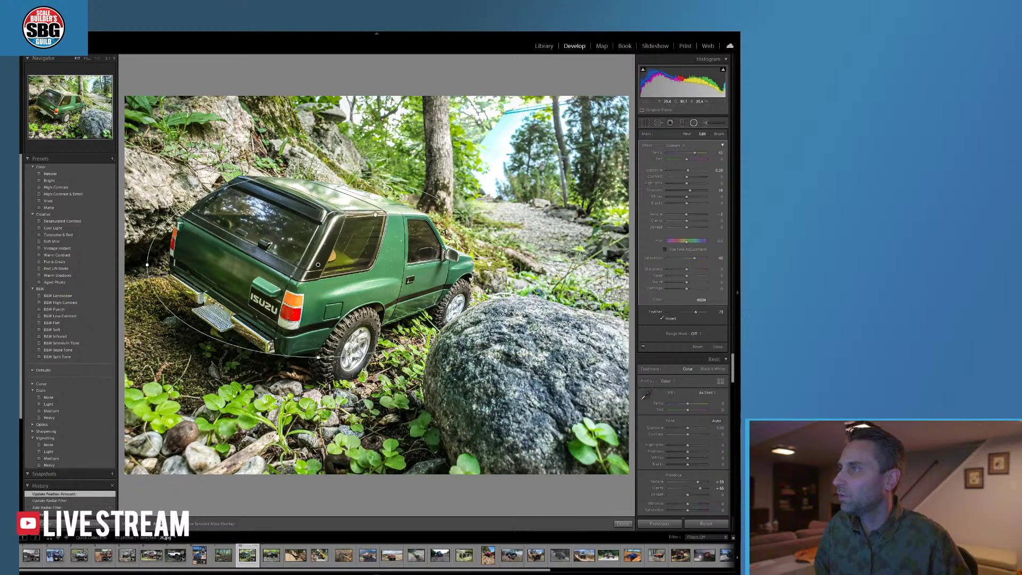
drag(317, 172, 317, 167)
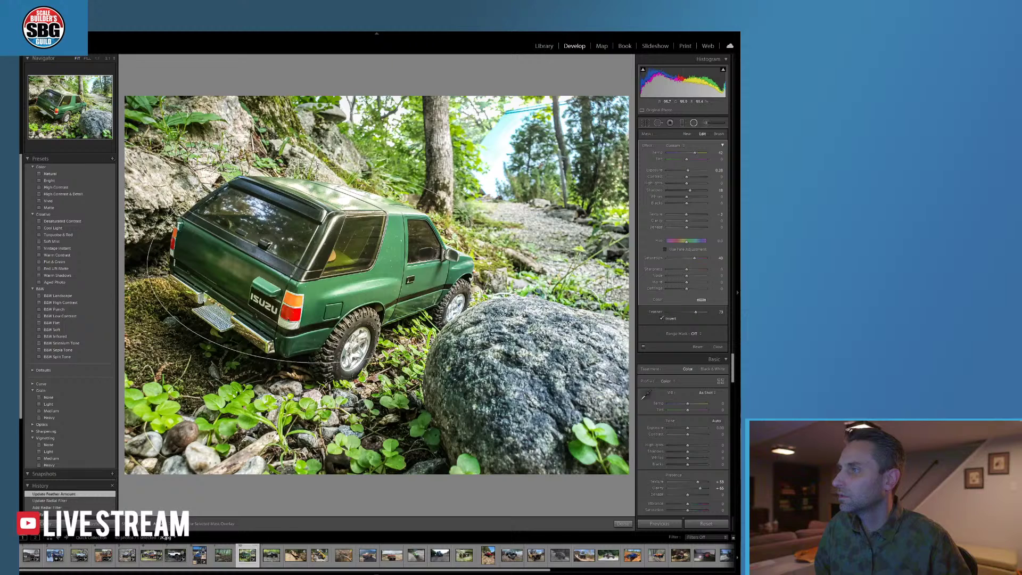
drag(697, 154, 689, 154)
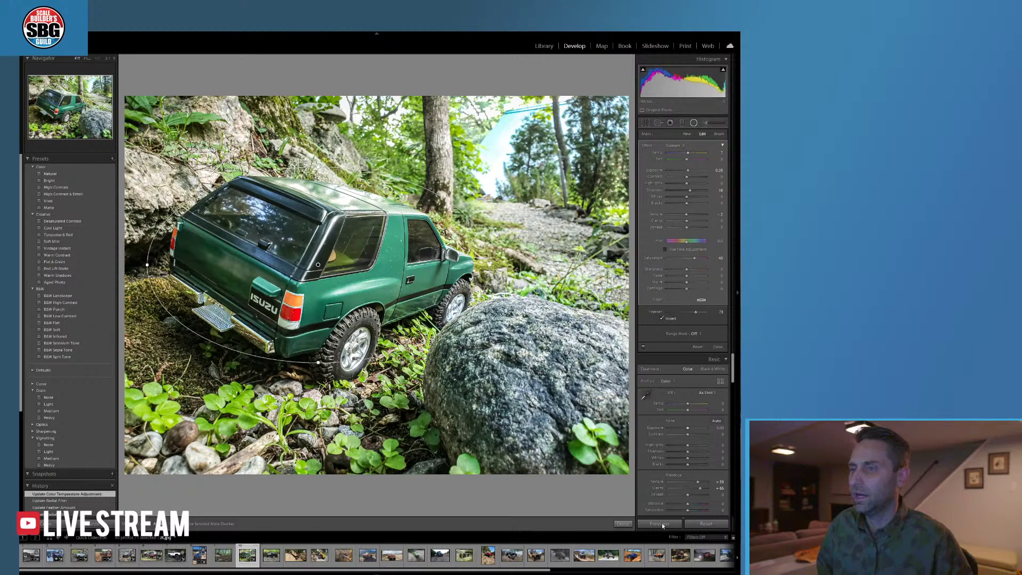
key(shift+m)
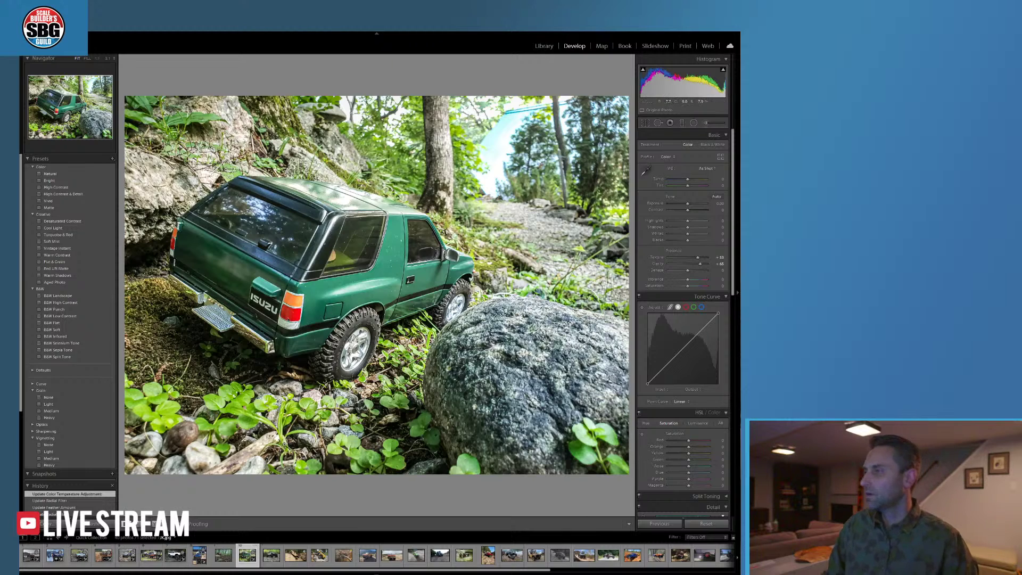
click(54, 465)
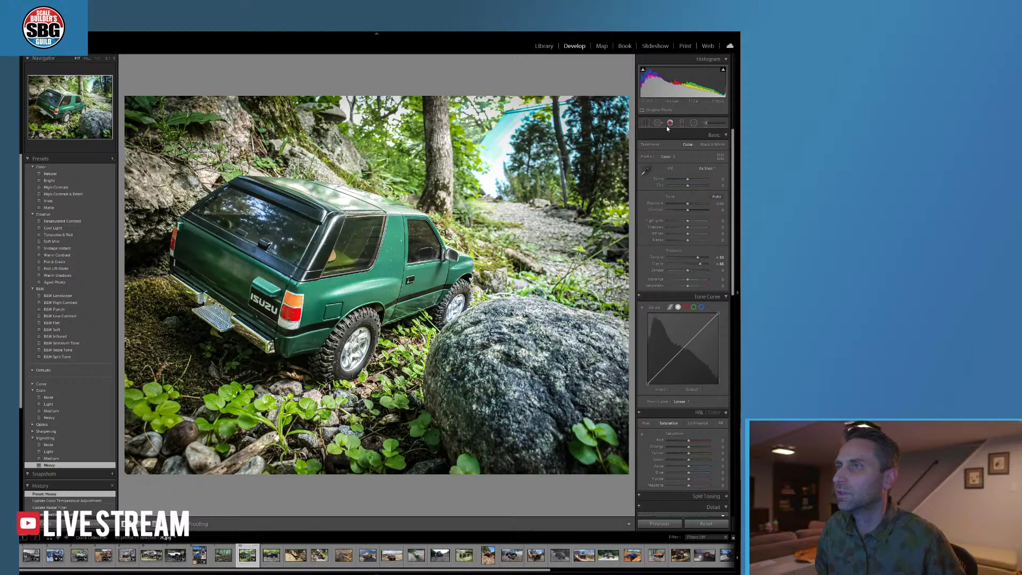
- Brush over the background trees and sky with reduced saturation and raised contrast, and compare the photo with its original
key(k)
mouse_move(530, 118)
mouse_down()
mouse_move(488, 136)
mouse_move(553, 144)
mouse_move(609, 117)
mouse_move(513, 114)
mouse_up()
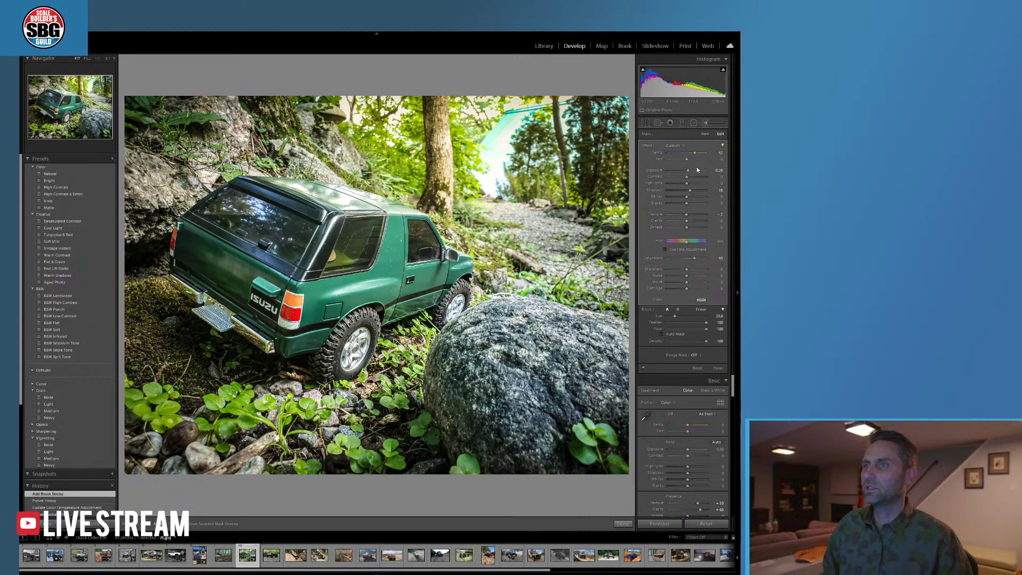
drag(694, 260, 685, 259)
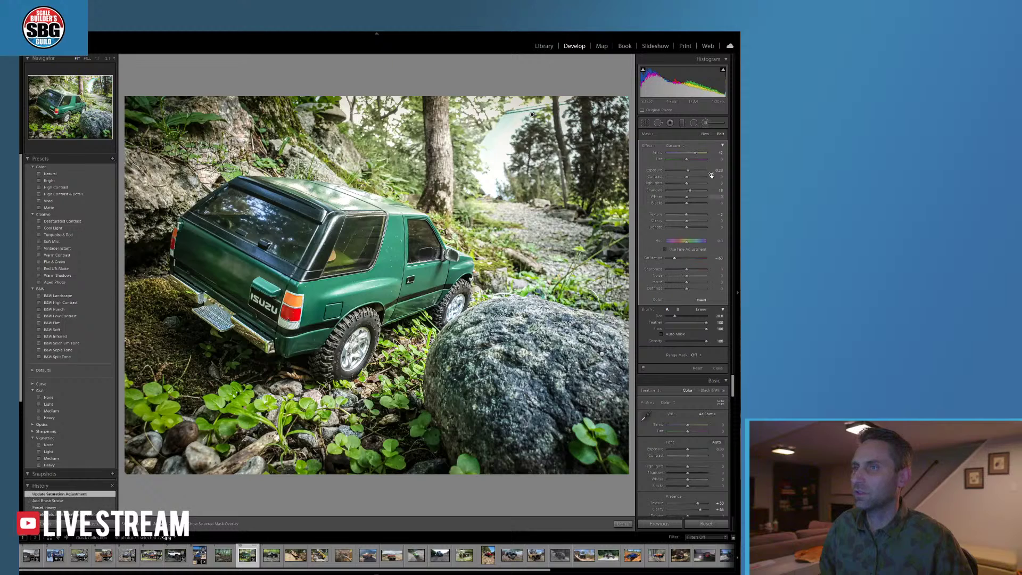
drag(687, 179, 699, 178)
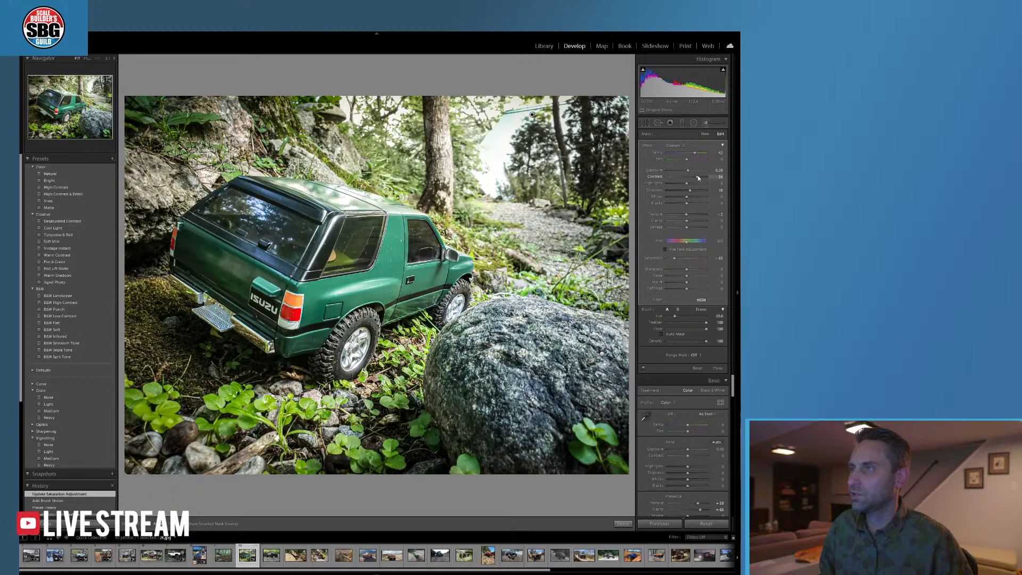
click(617, 525)
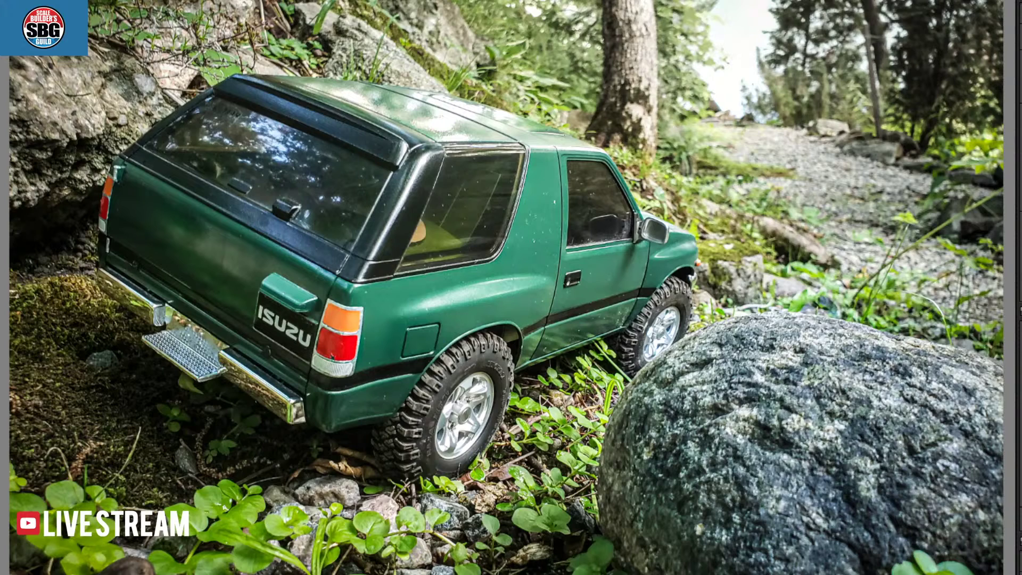
key(backslash)
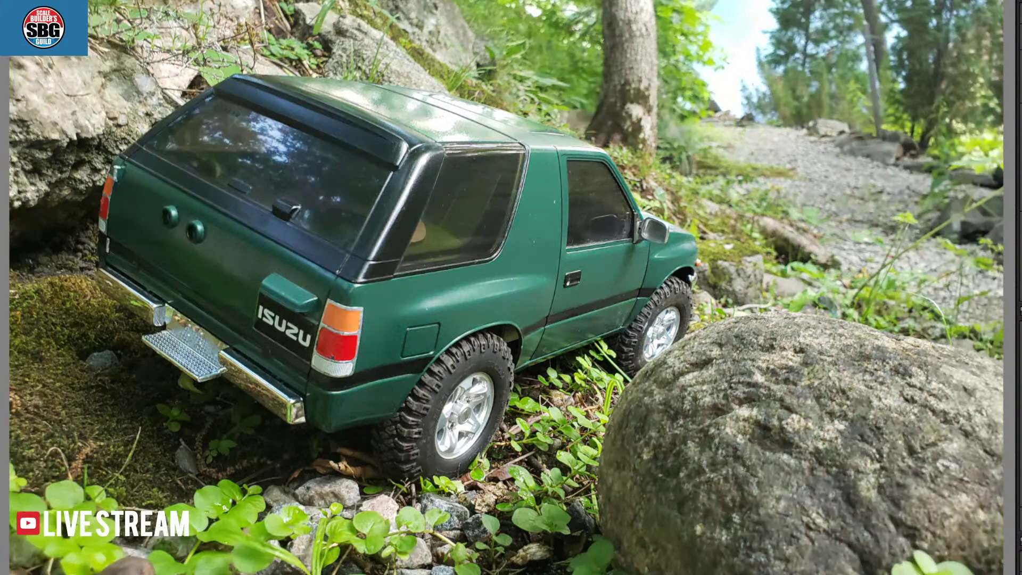
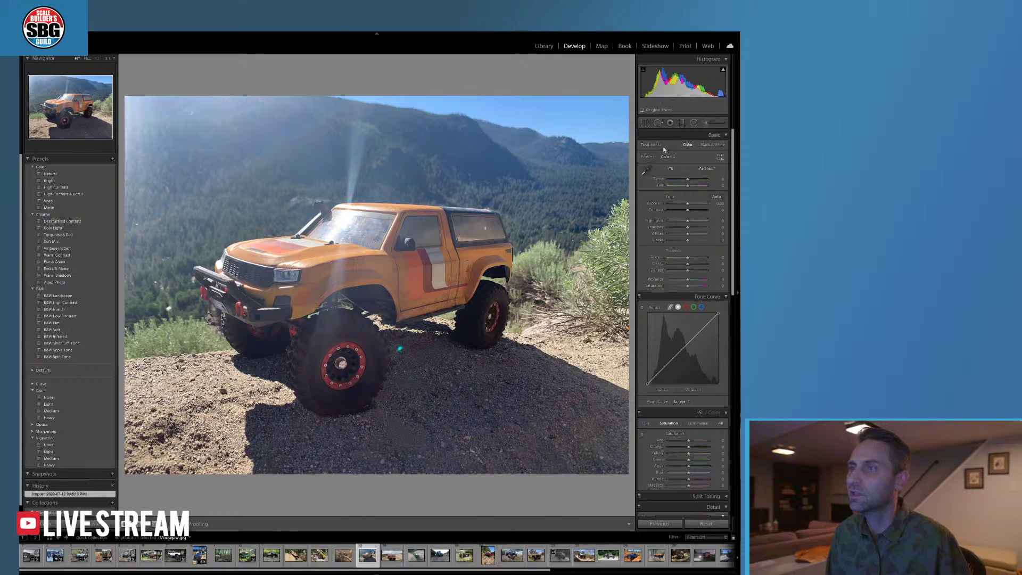
- Add an inverted radial filter over the orange truck, then move, rotate and resize its ellipse to surround the truck's body
click(693, 123)
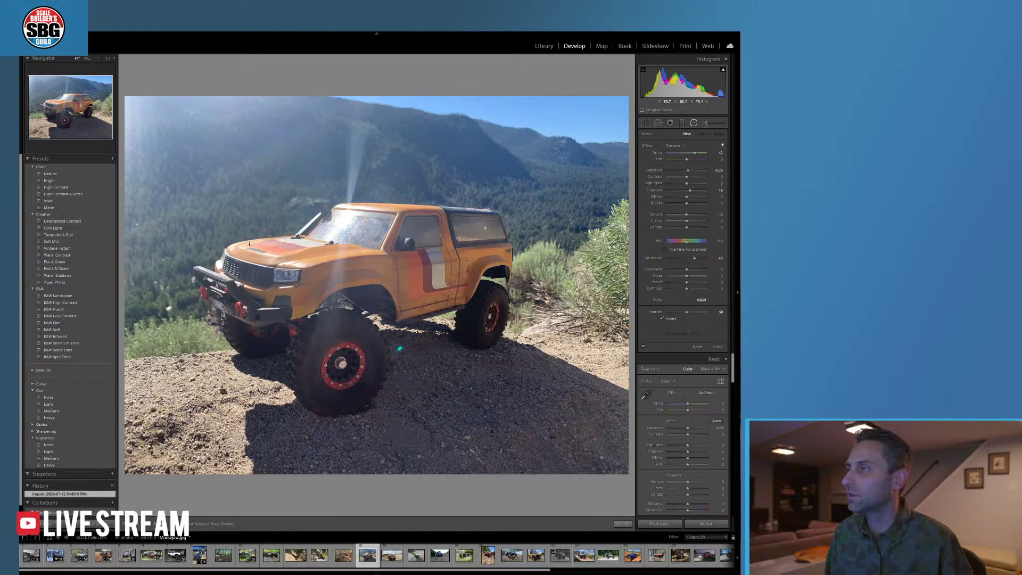
drag(242, 244, 417, 326)
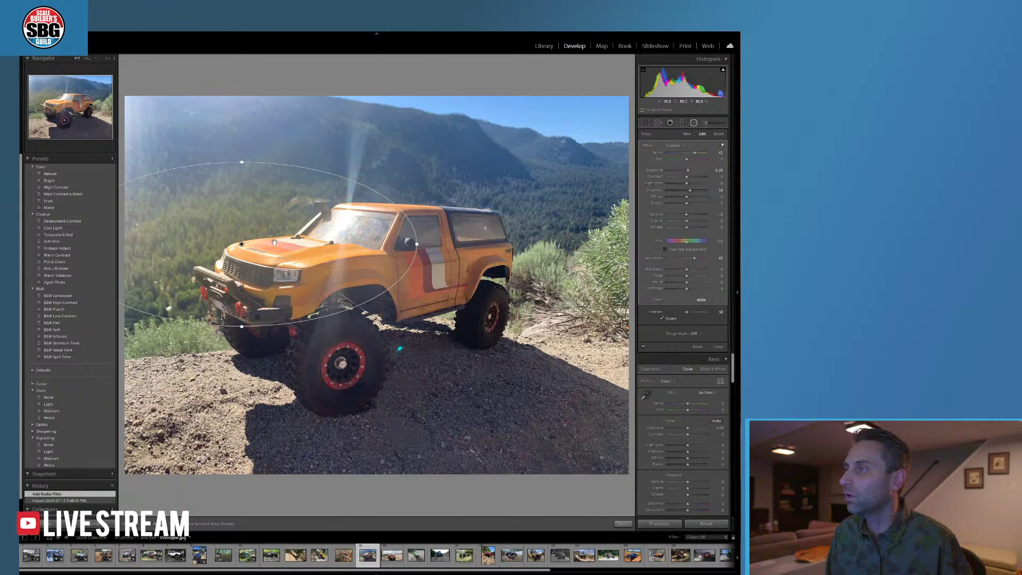
drag(248, 251, 375, 287)
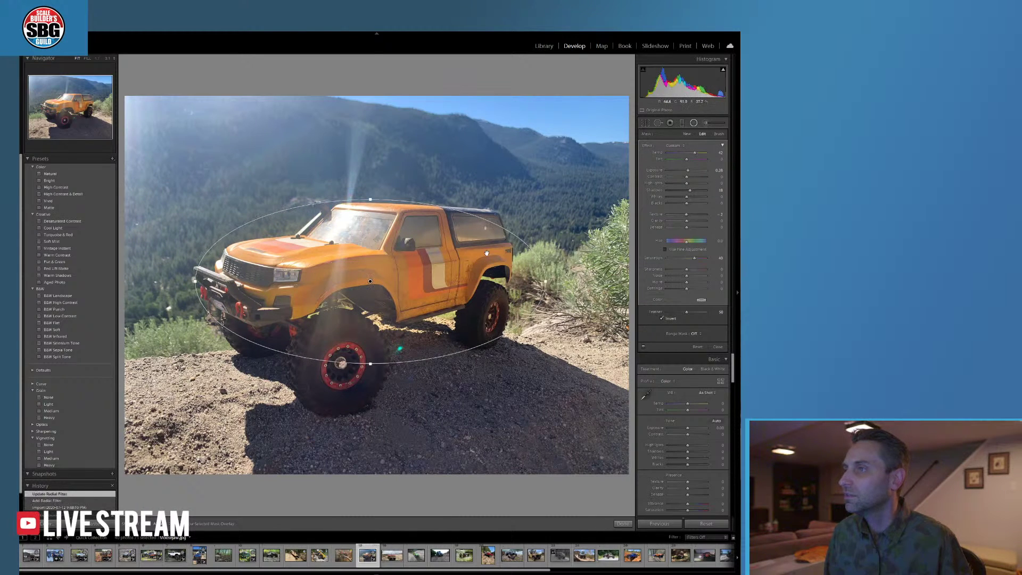
drag(545, 262, 538, 226)
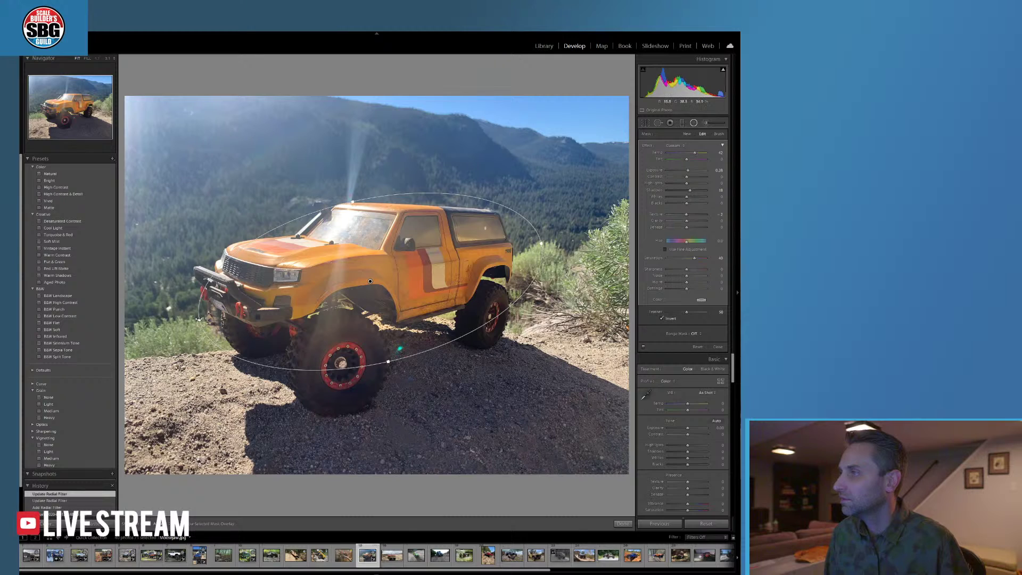
drag(198, 319, 185, 322)
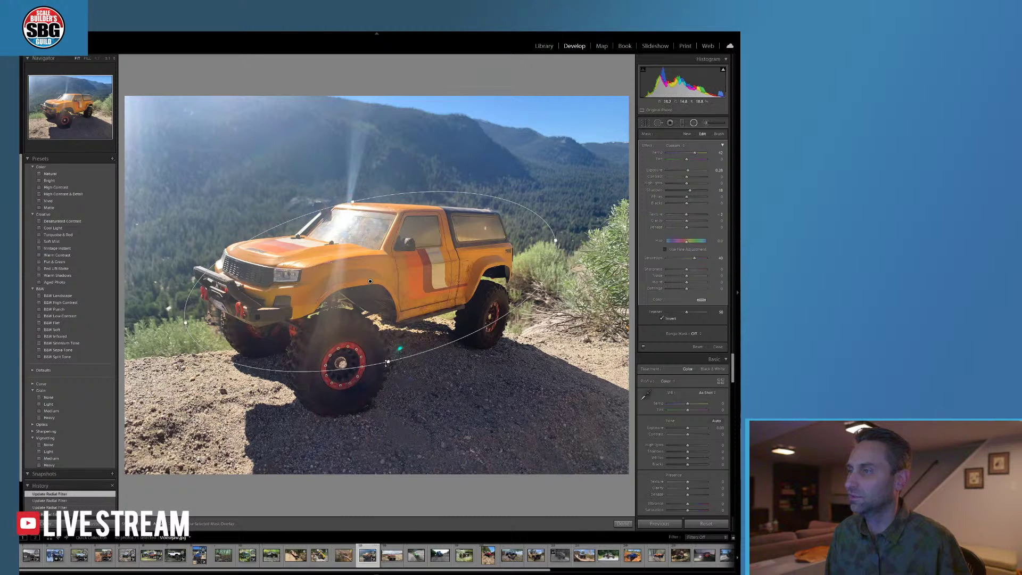
drag(399, 359, 403, 381)
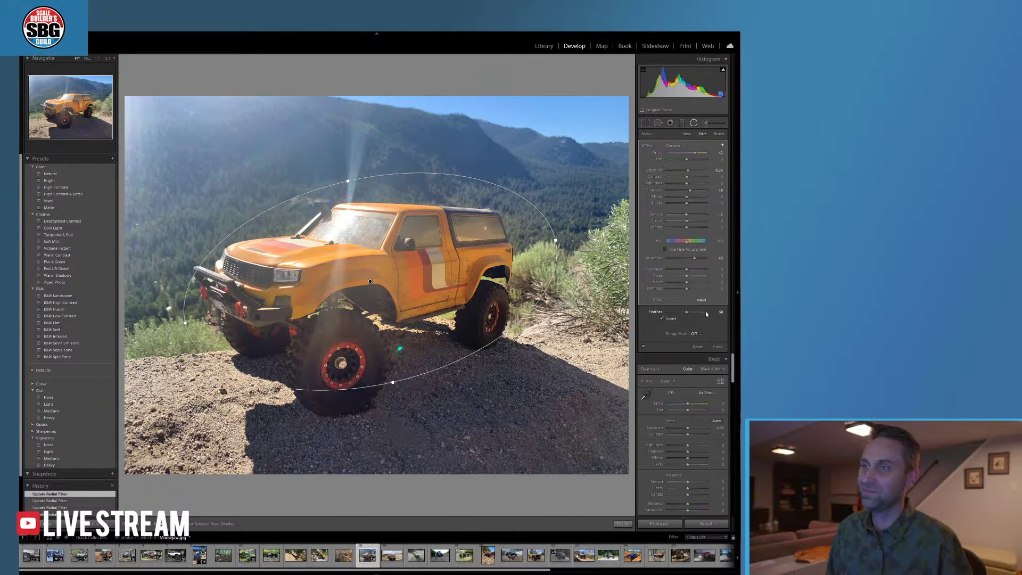
- Increase the radial filter's feather, exposure and saturation, lower its shadows, reduce its warmth slightly, and finish the filter
mouse_move(686, 312)
mouse_down()
mouse_move(715, 313)
mouse_move(698, 311)
mouse_up()
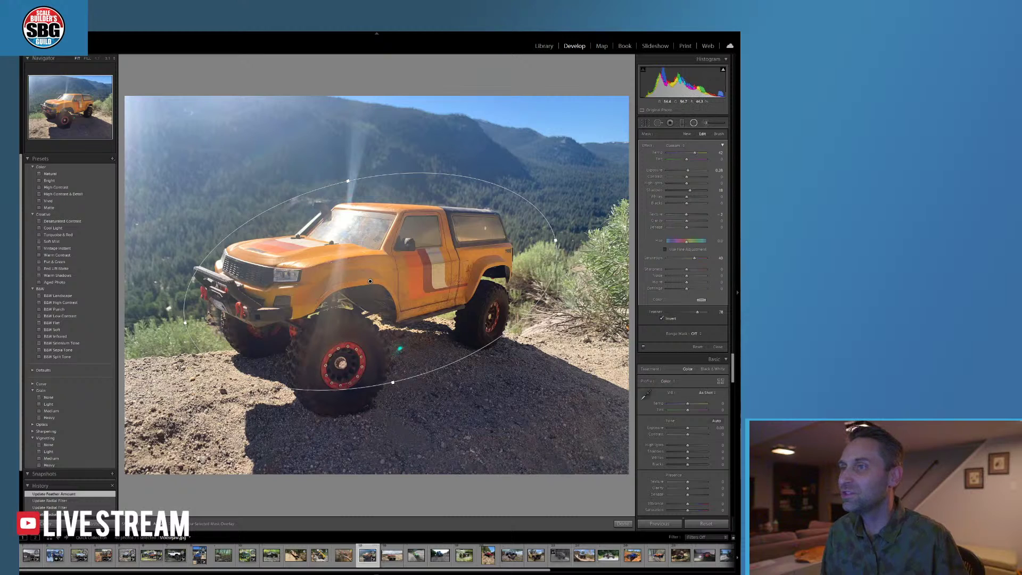
drag(687, 170, 691, 170)
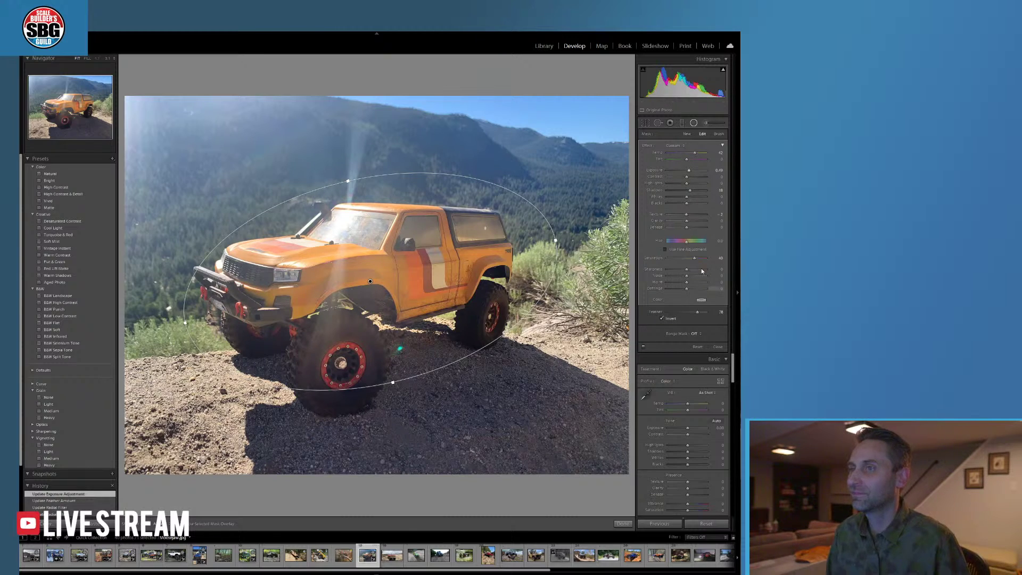
drag(695, 259, 698, 260)
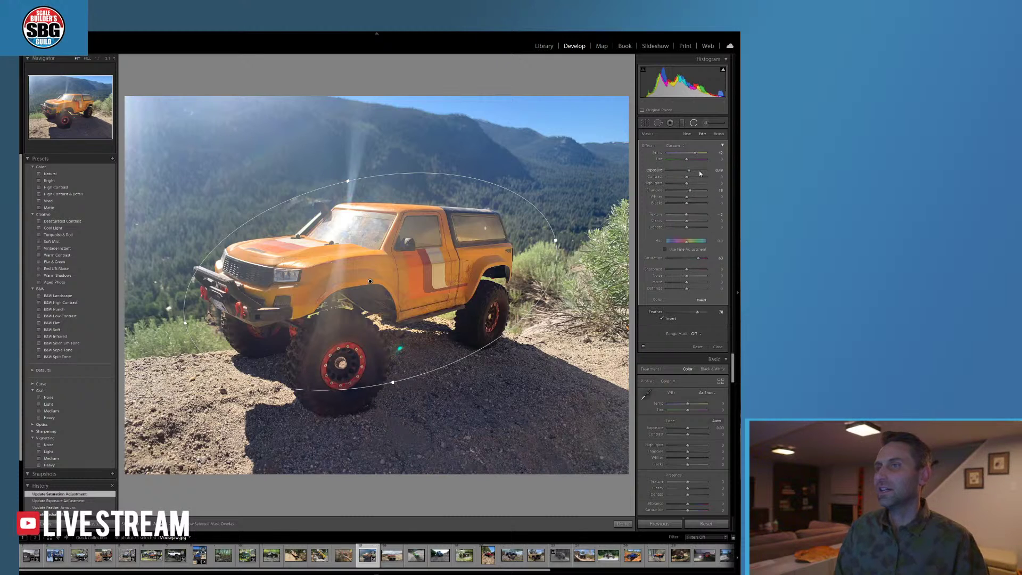
drag(689, 171, 681, 191)
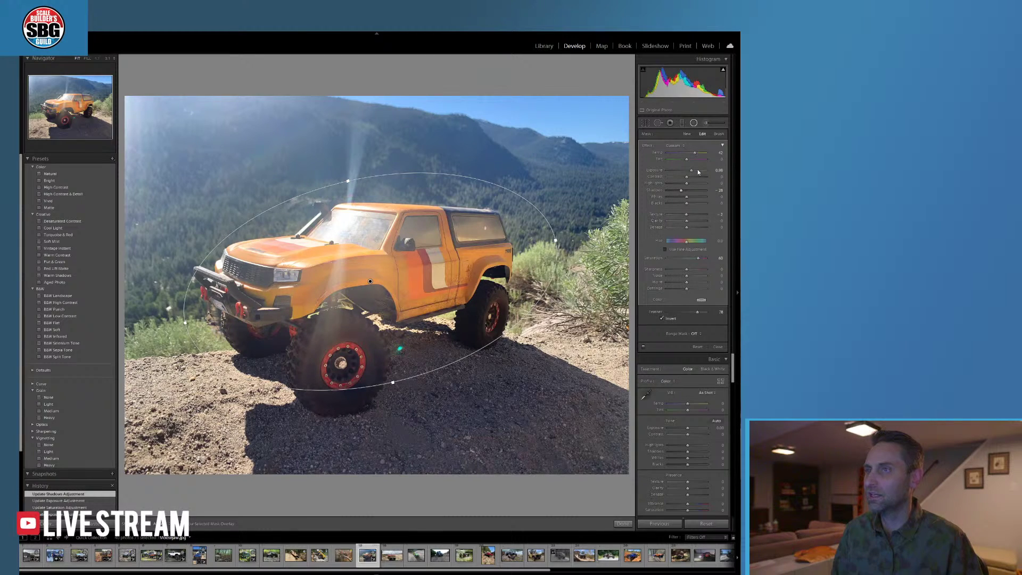
drag(693, 152, 690, 152)
click(623, 524)
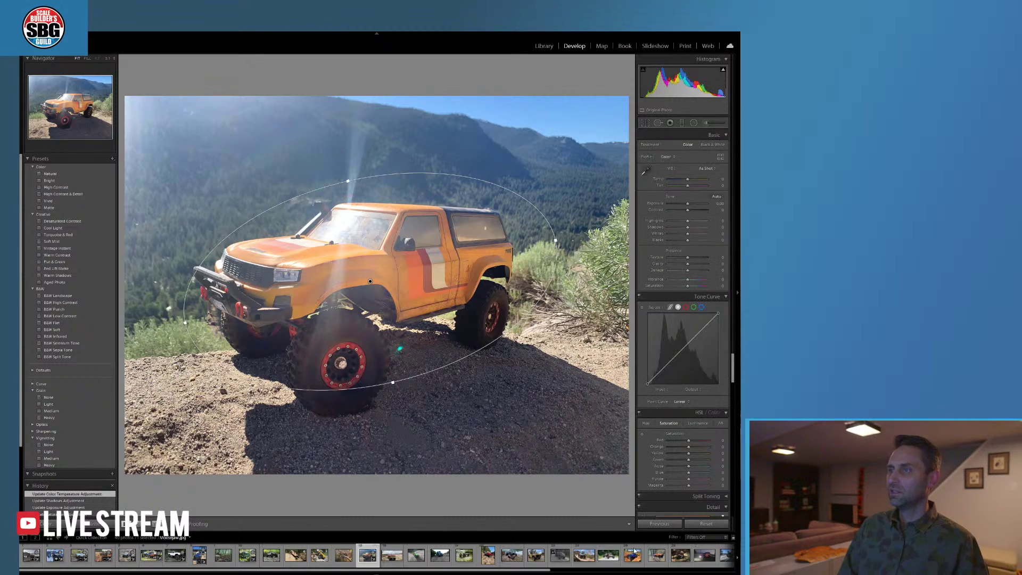
mouse_move(633, 550)
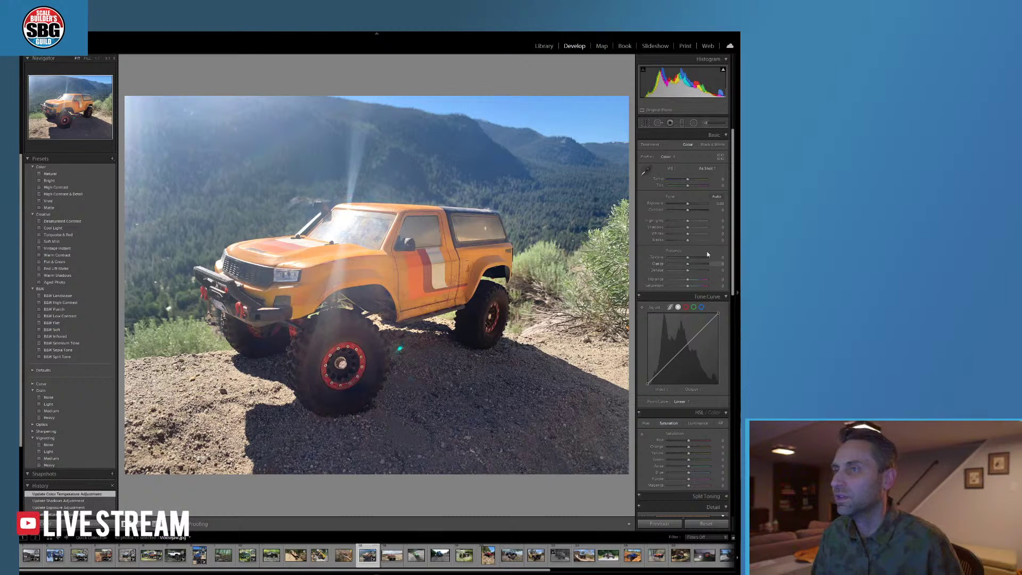
- Raise the photo's Texture and inspect the truck's dirty door and front bumper up close
drag(688, 257, 698, 254)
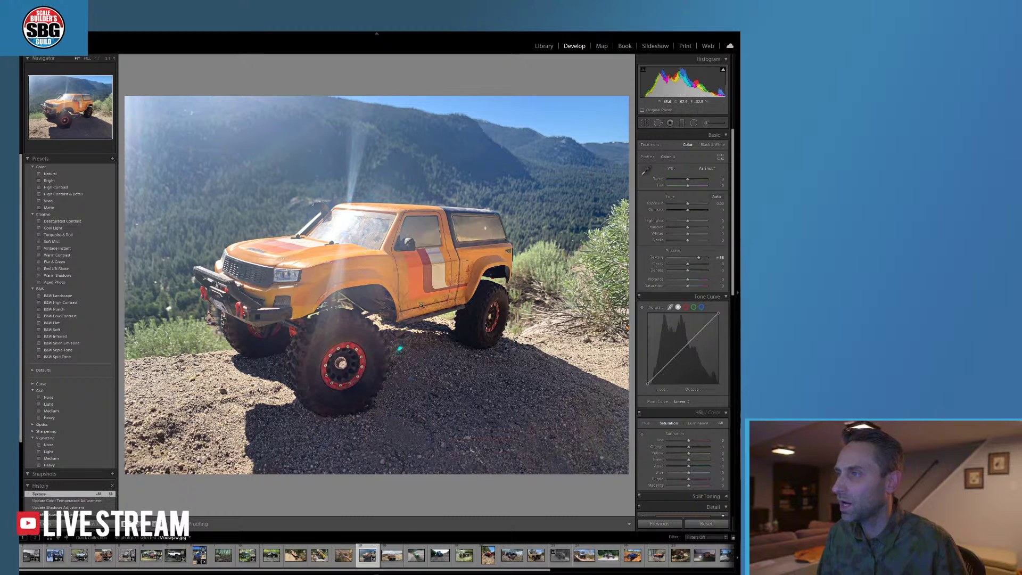
click(529, 252)
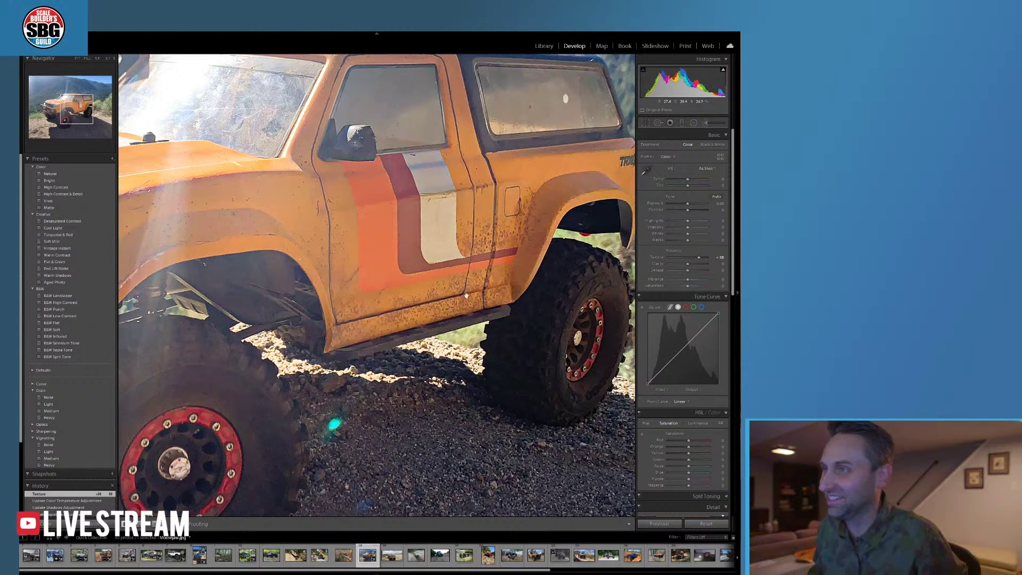
click(396, 259)
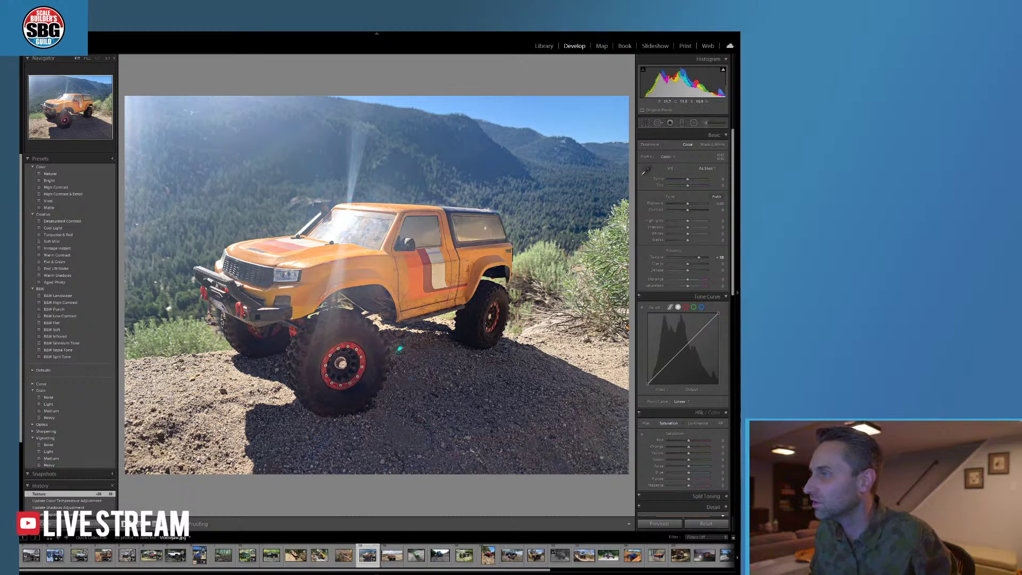
click(234, 330)
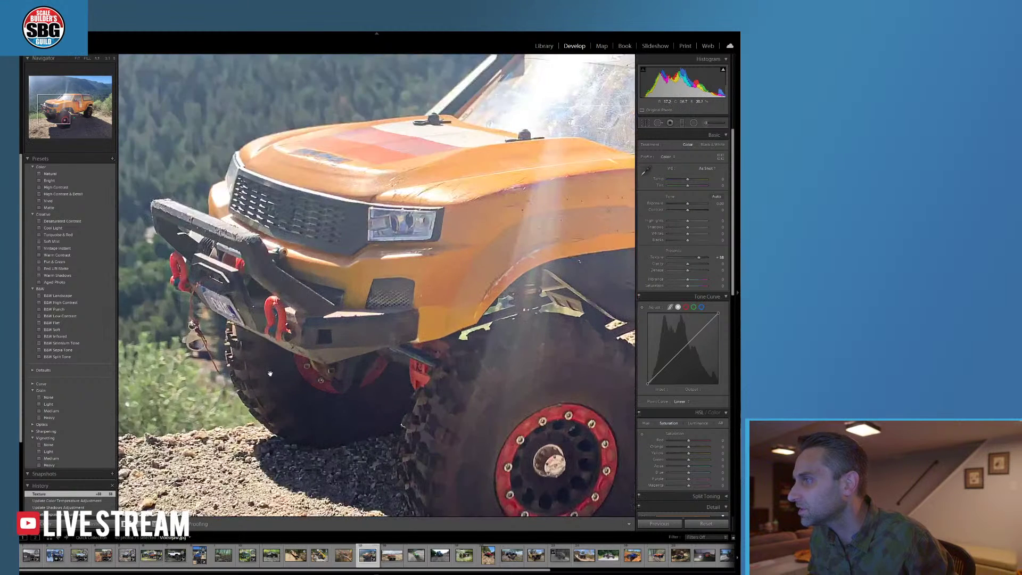
click(242, 320)
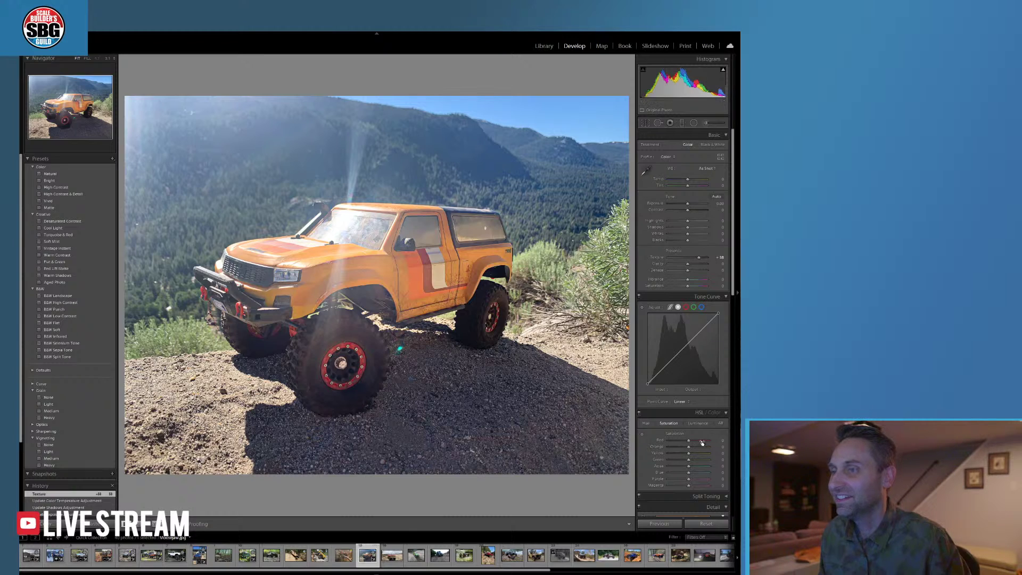
- Try the orange hue at -100, raise the red hue slightly, and settle on a slight orange shift toward red
click(645, 423)
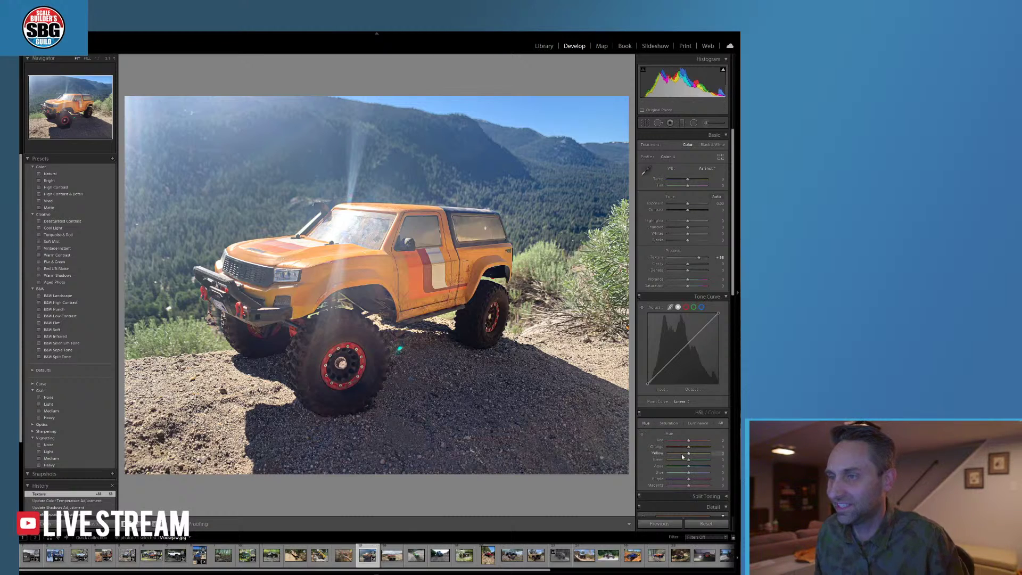
drag(688, 447, 668, 447)
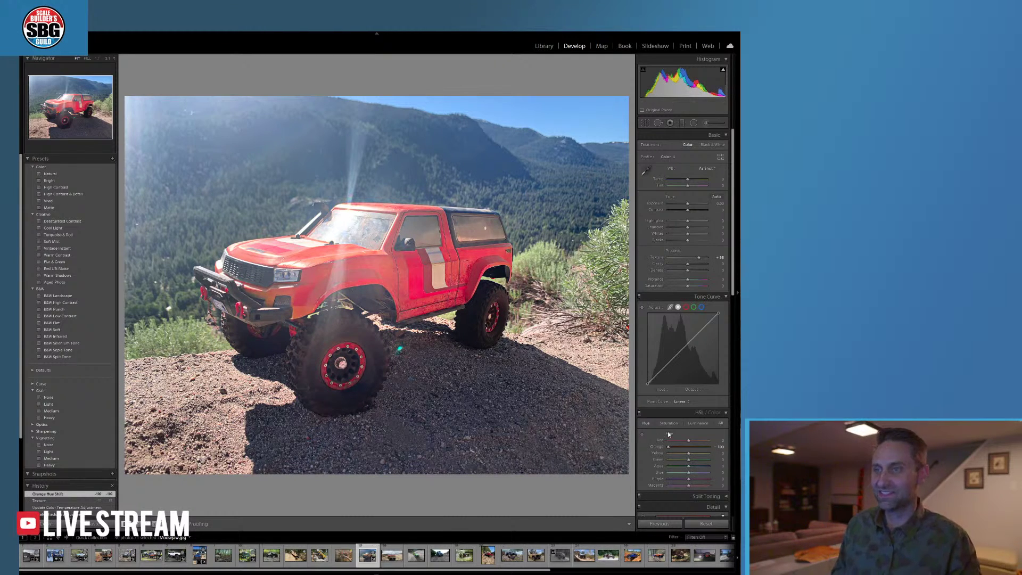
mouse_move(689, 441)
mouse_down()
mouse_move(672, 440)
mouse_move(695, 446)
mouse_up()
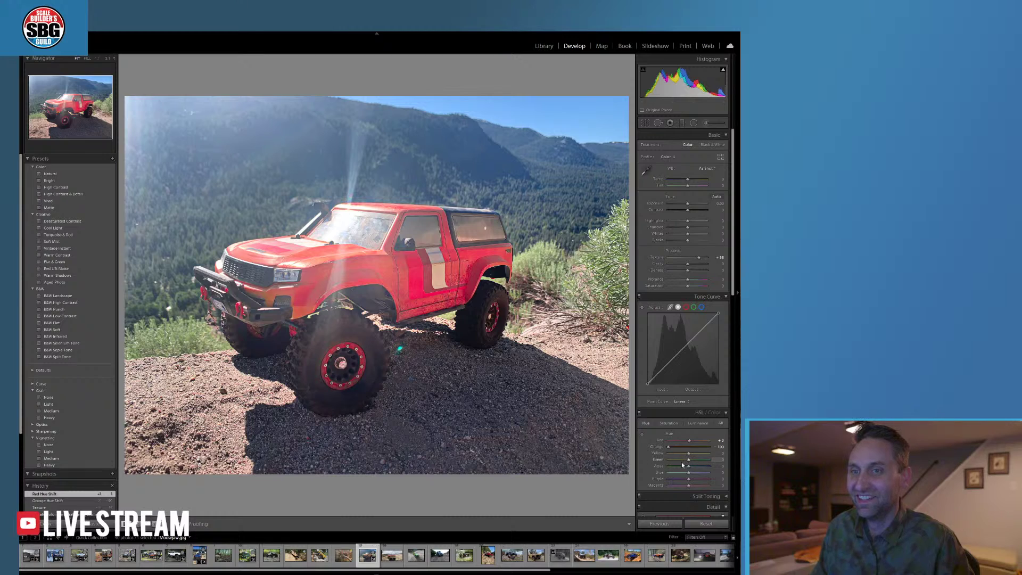
drag(668, 446, 685, 449)
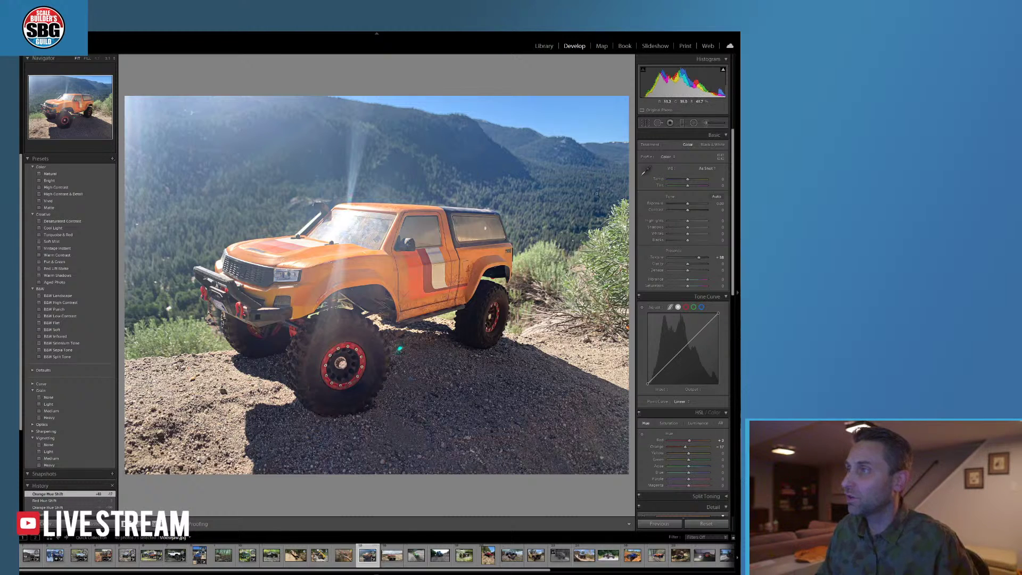
- Raise the photo's Clarity moderately, then warm its temperature and shift its tint slightly toward magenta
drag(688, 265, 699, 265)
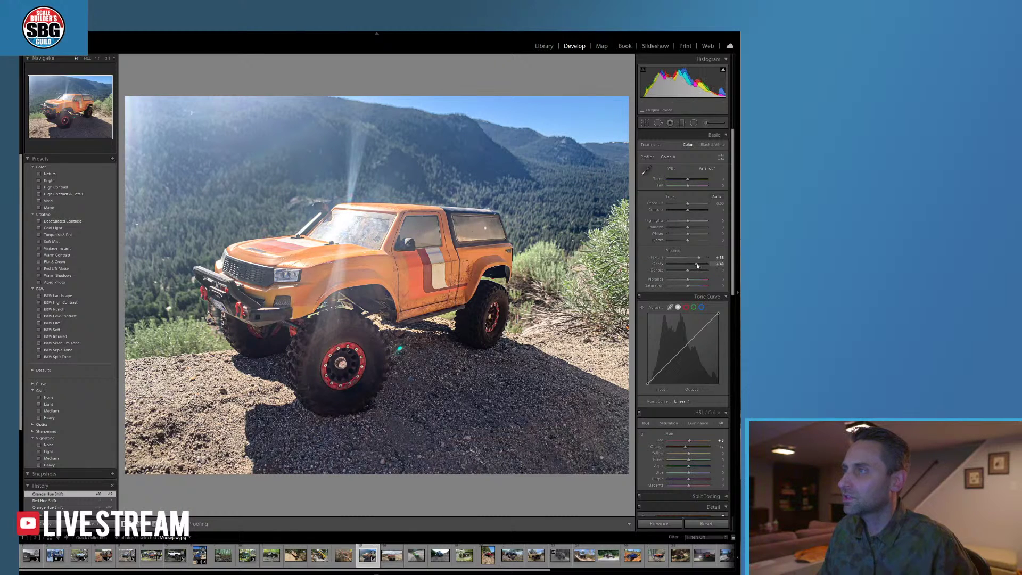
drag(697, 265, 694, 266)
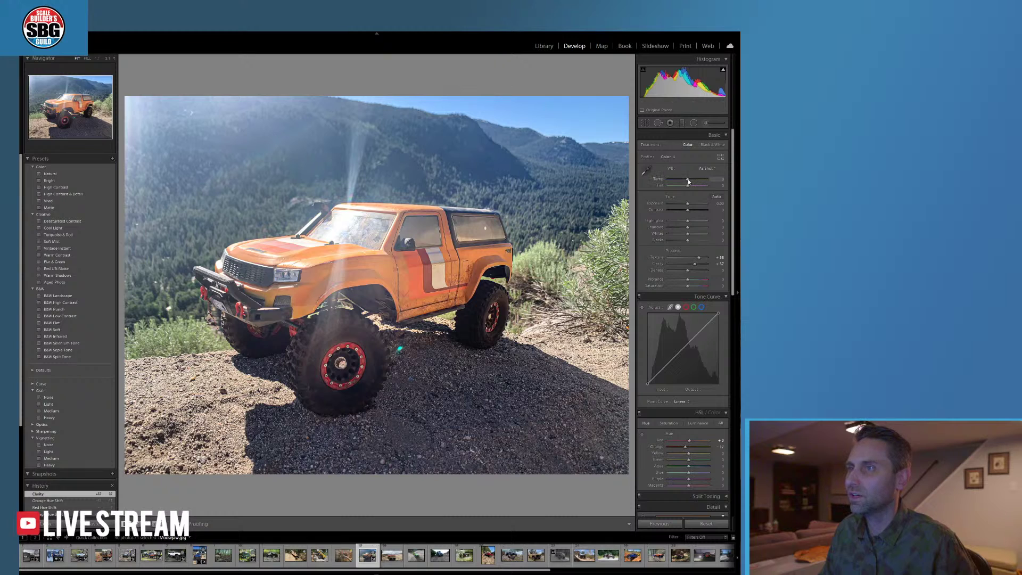
mouse_move(687, 179)
mouse_down()
mouse_move(680, 186)
mouse_move(690, 185)
mouse_up()
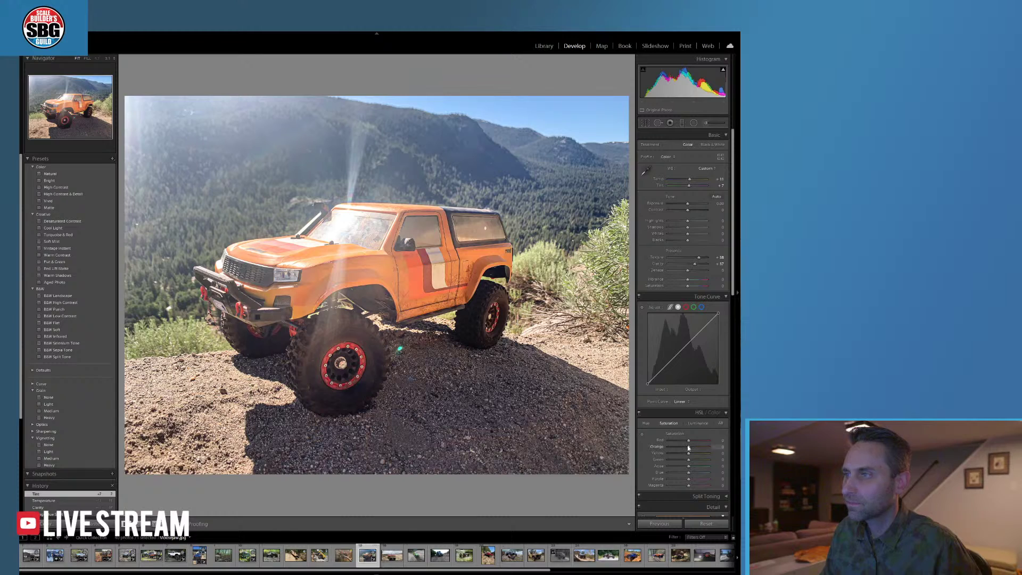
- Raise the orange saturation slightly and boost the green saturation strongly
drag(688, 450, 692, 446)
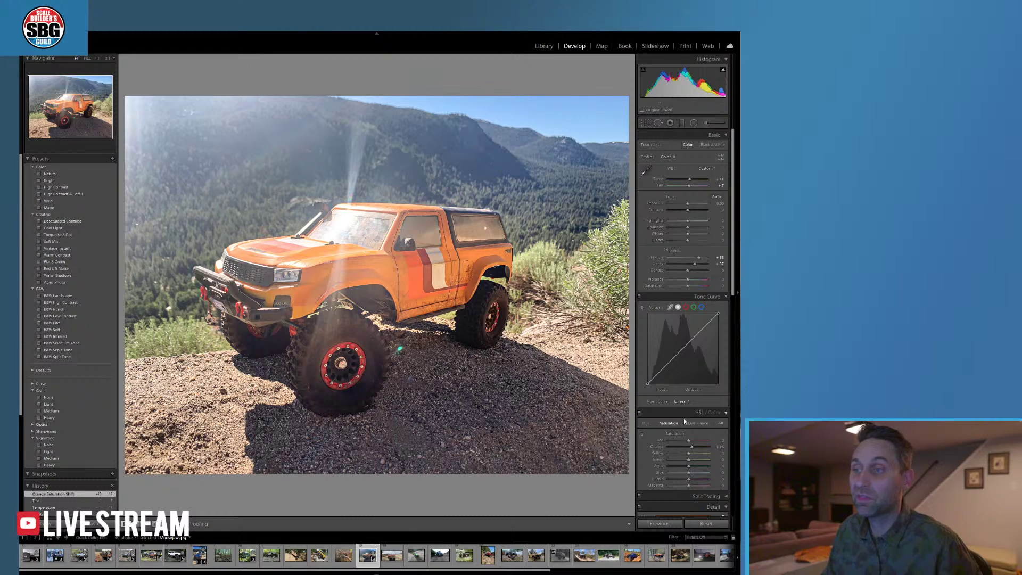
click(646, 422)
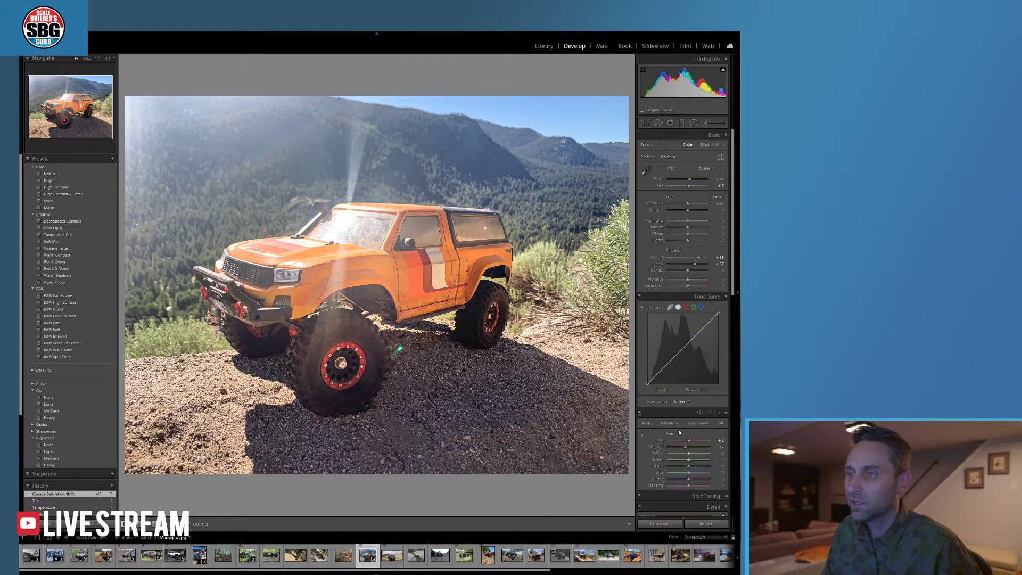
click(669, 423)
drag(697, 459, 708, 457)
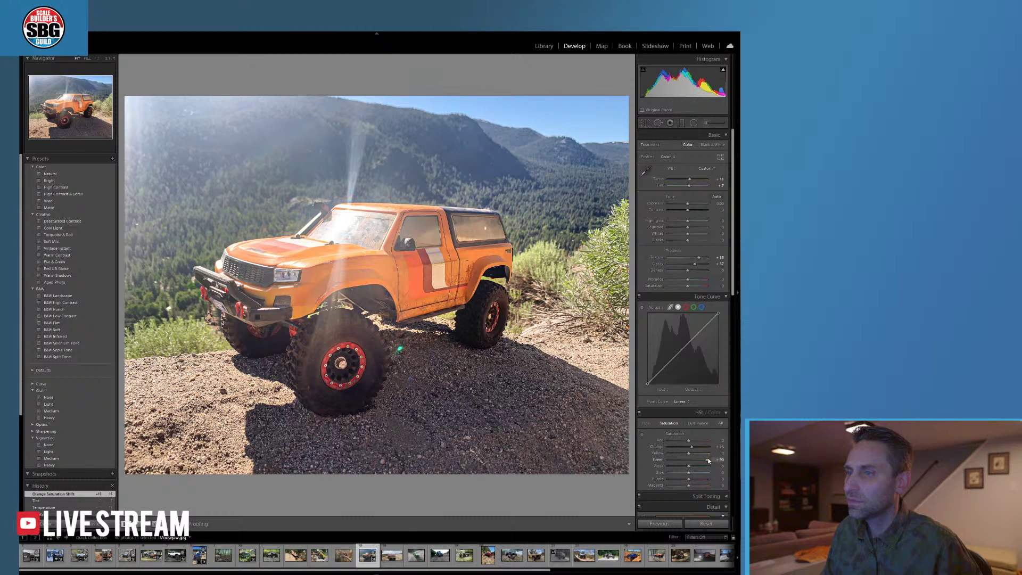
- Lower the green luminance, fine-tuning it against a close-up of the bushes behind the truck
click(697, 423)
drag(689, 461, 676, 458)
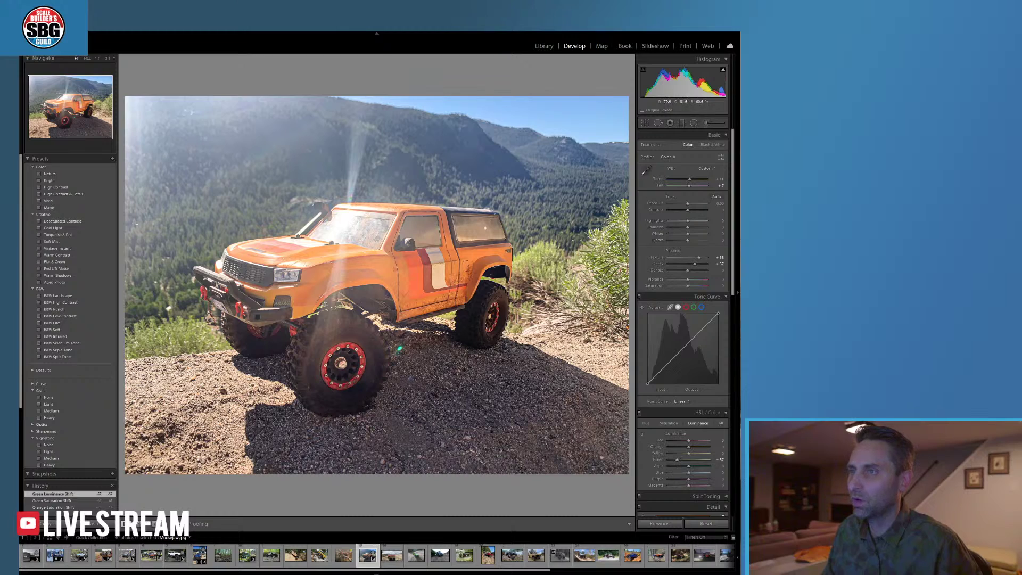
click(617, 272)
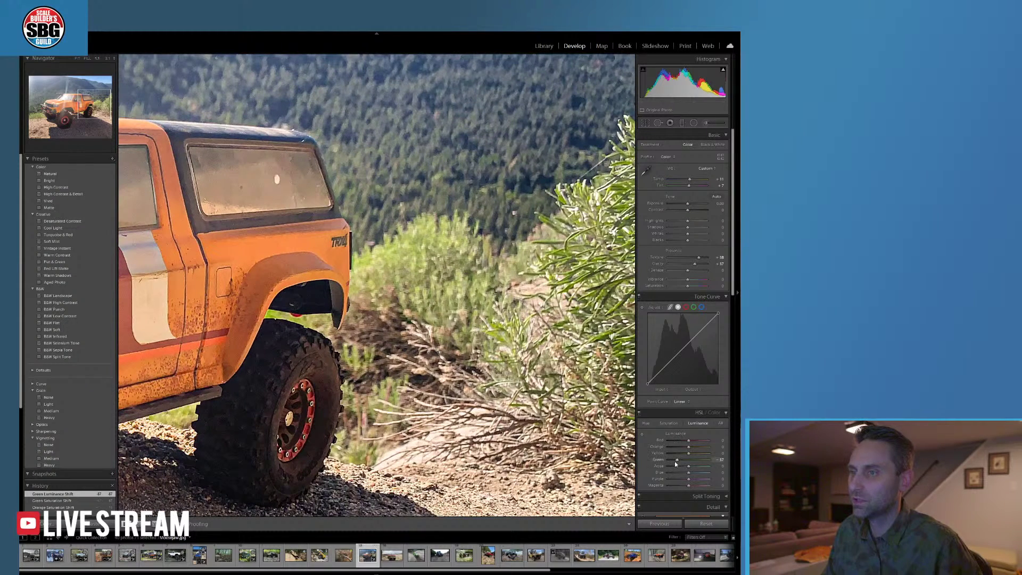
mouse_move(676, 459)
mouse_down()
mouse_move(694, 460)
mouse_move(677, 458)
mouse_up()
key(z)
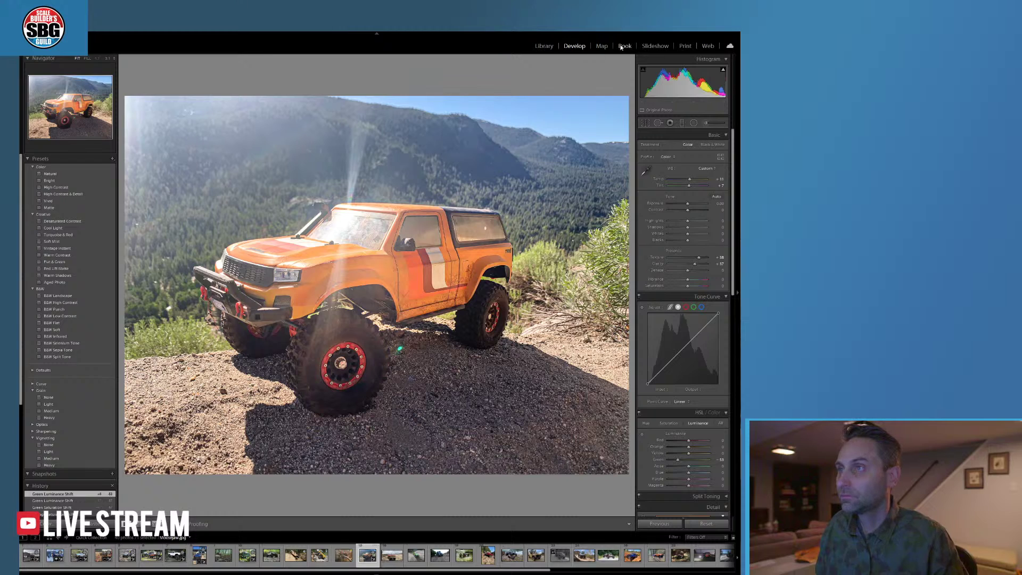
- Add a tilted graduated filter from the sky down across the mountains, warm its temperature slightly, and finish the filter
click(681, 123)
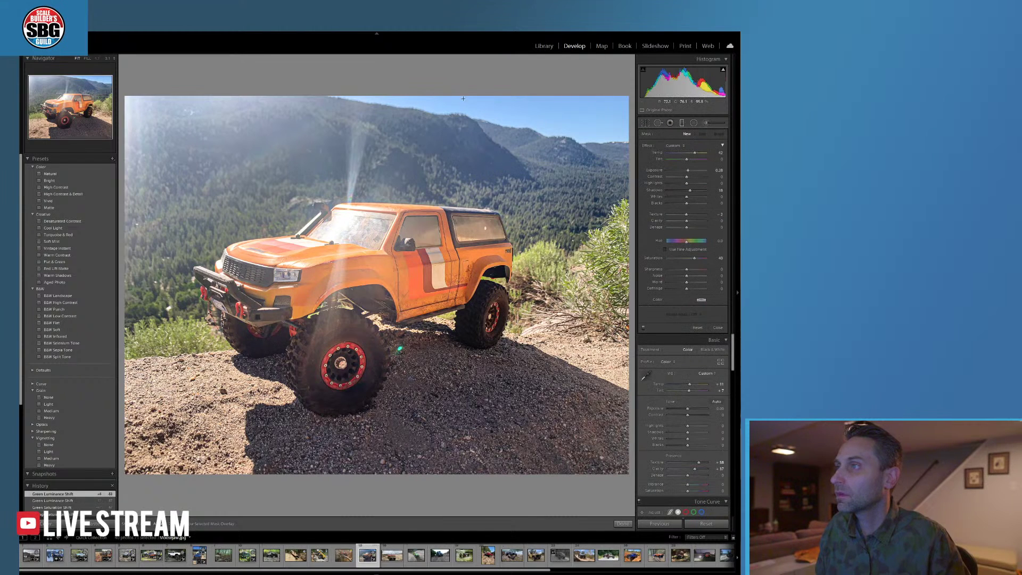
drag(463, 98, 472, 169)
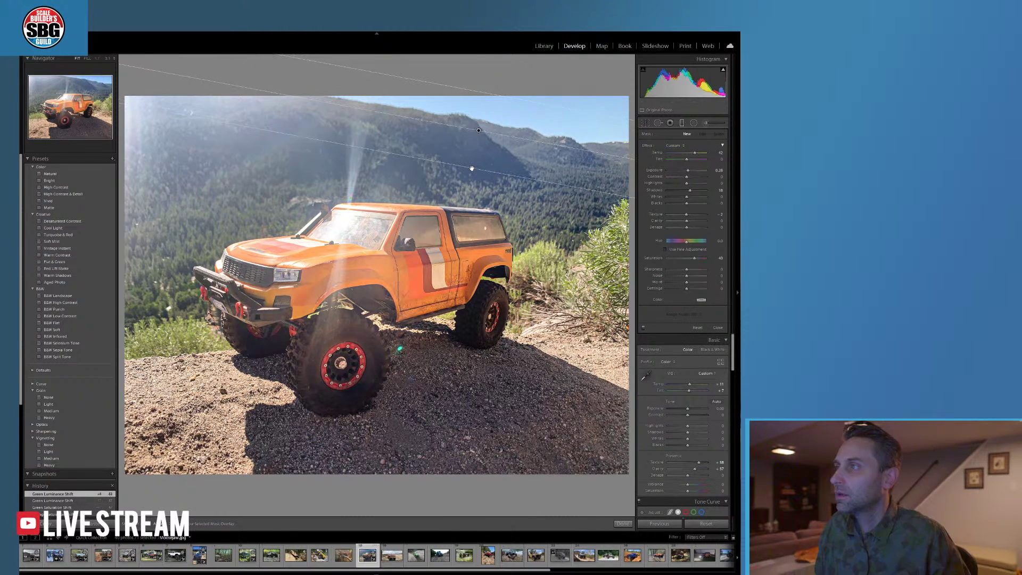
drag(695, 152, 701, 155)
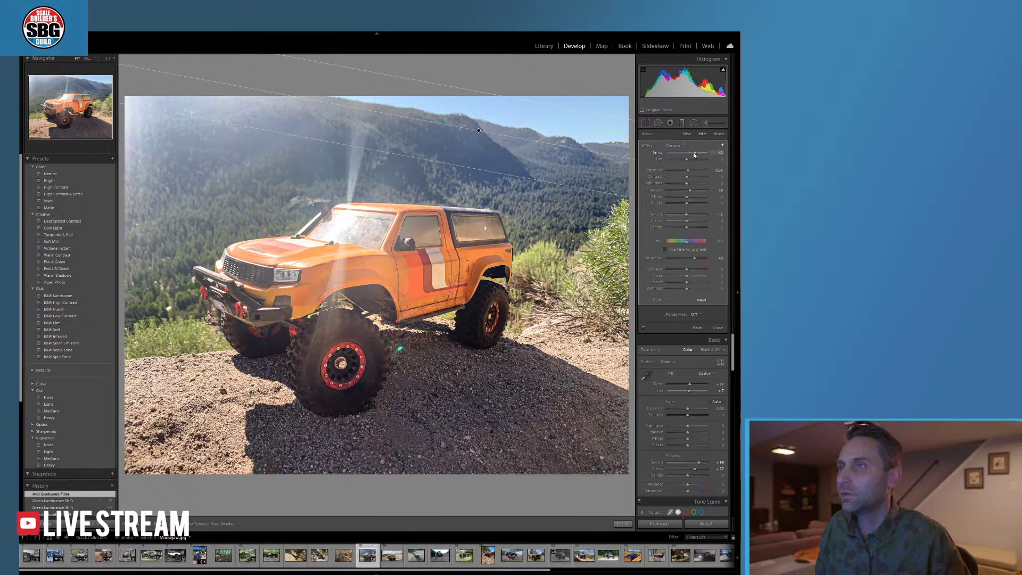
drag(700, 154, 699, 153)
click(628, 526)
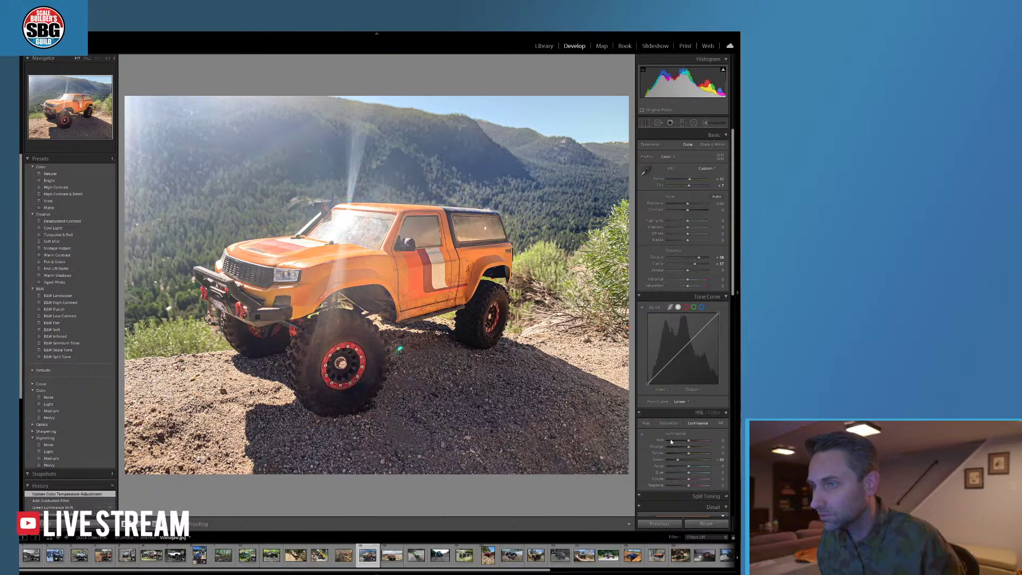
- Shift the orange hue toward yellow, then undo and restore the change to compare the truck's paint color
click(645, 422)
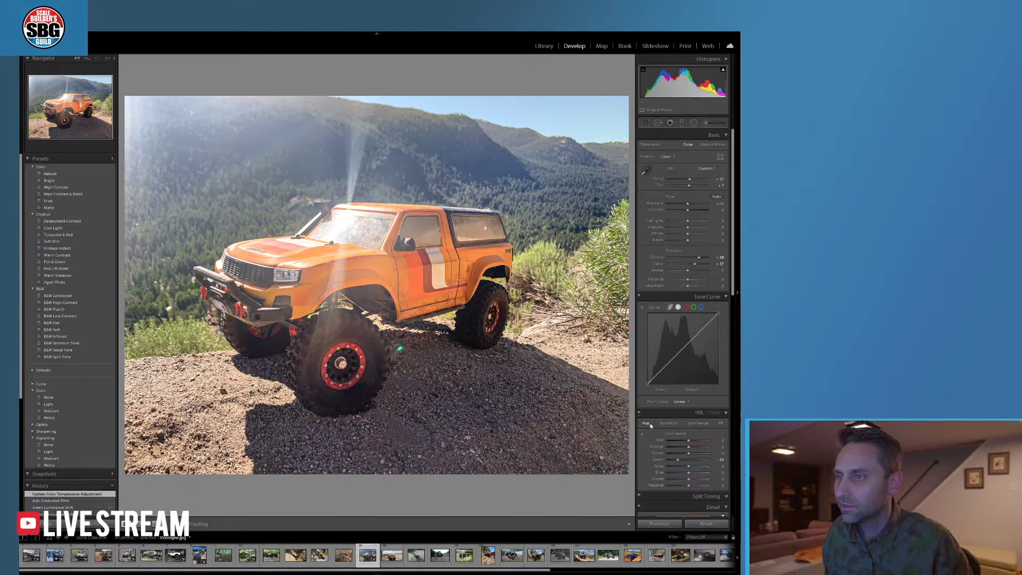
drag(689, 446, 691, 449)
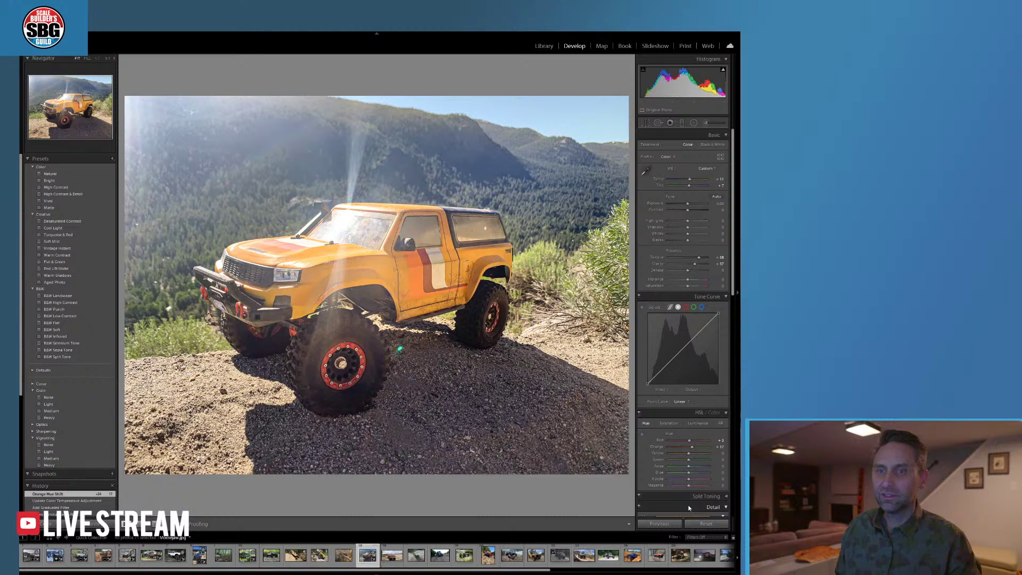
key(ctrl+z)
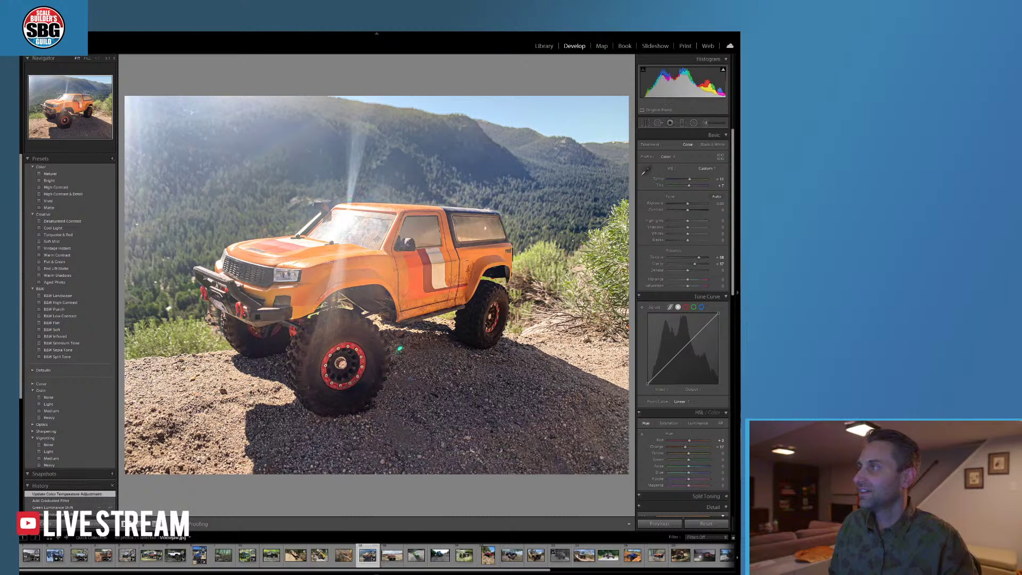
key(alt+e)
key(Down)
key(Return)
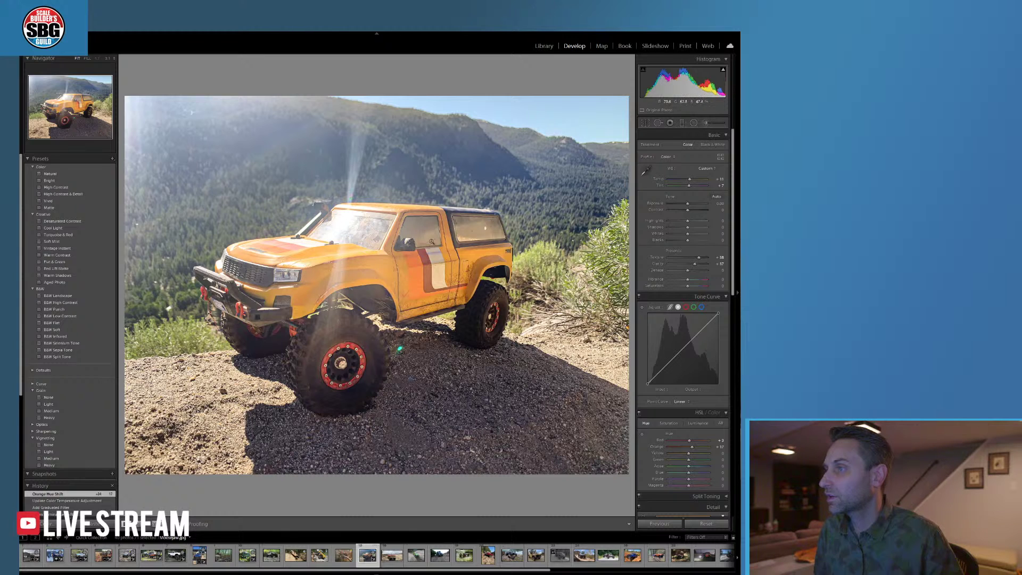
- Inspect the truck's recolored body up close, then compare the edited photo with its original version twice
click(481, 269)
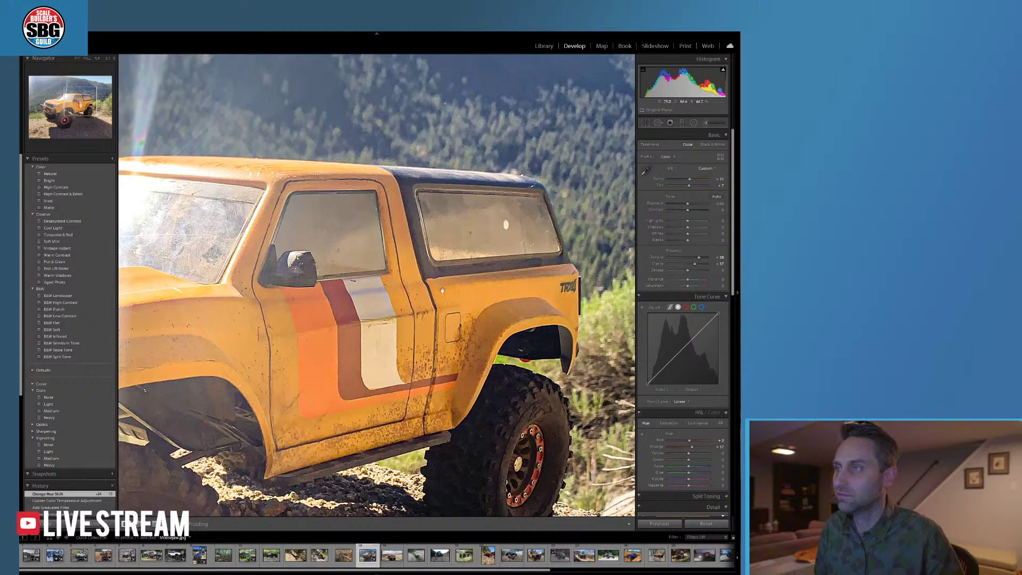
click(376, 288)
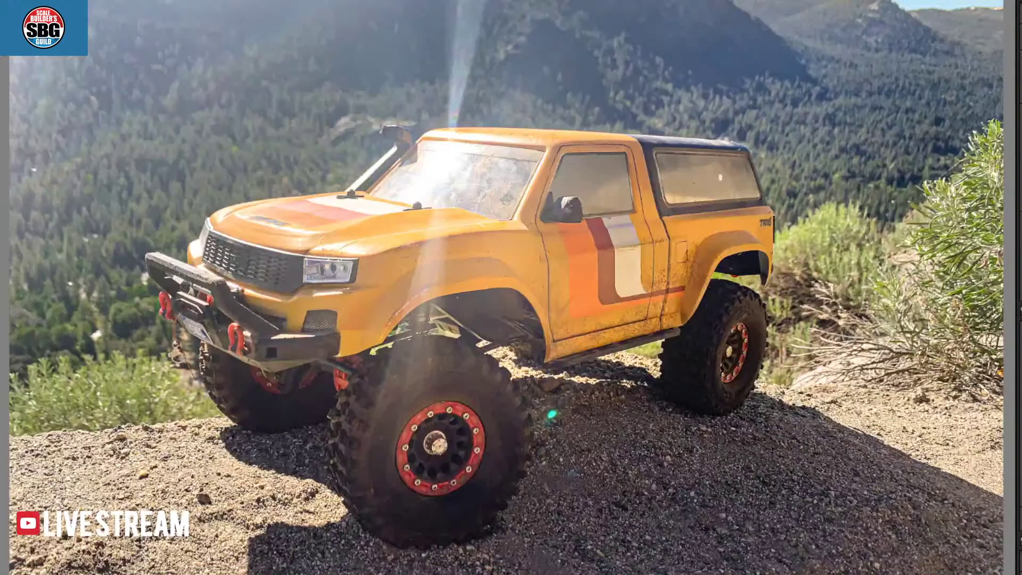
key(backslash)
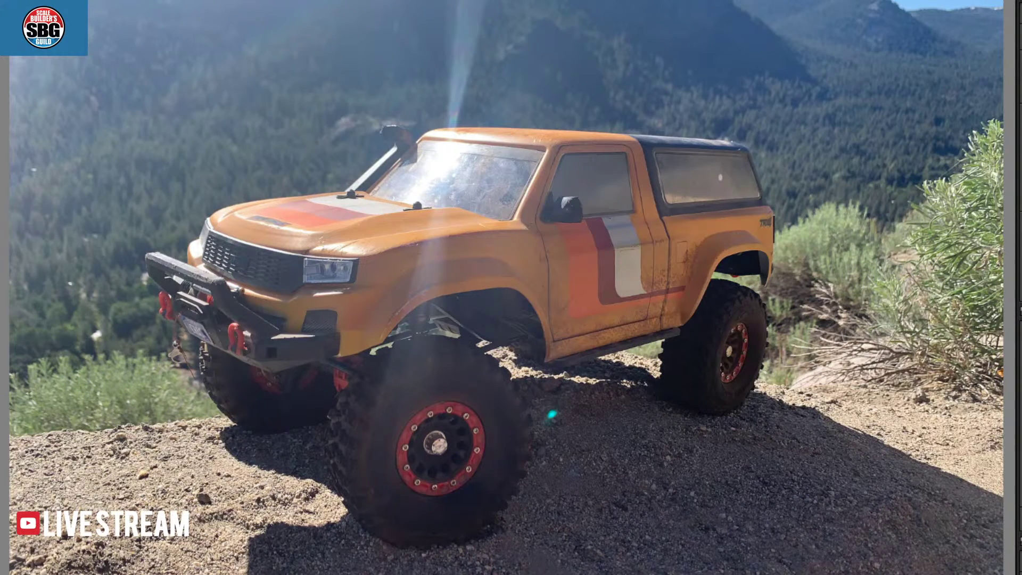
key(backslash)
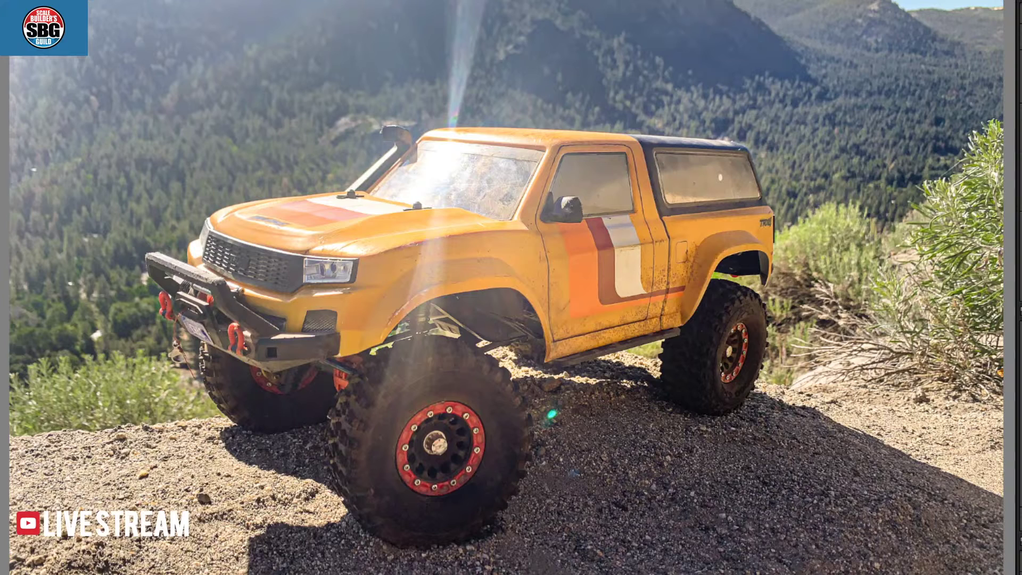
key(backslash)
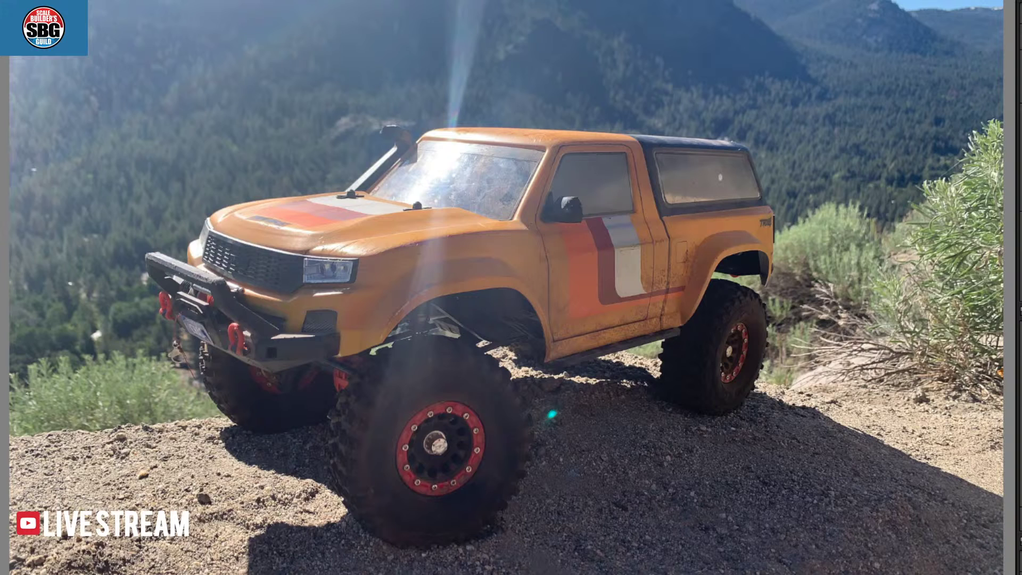
key(backslash)
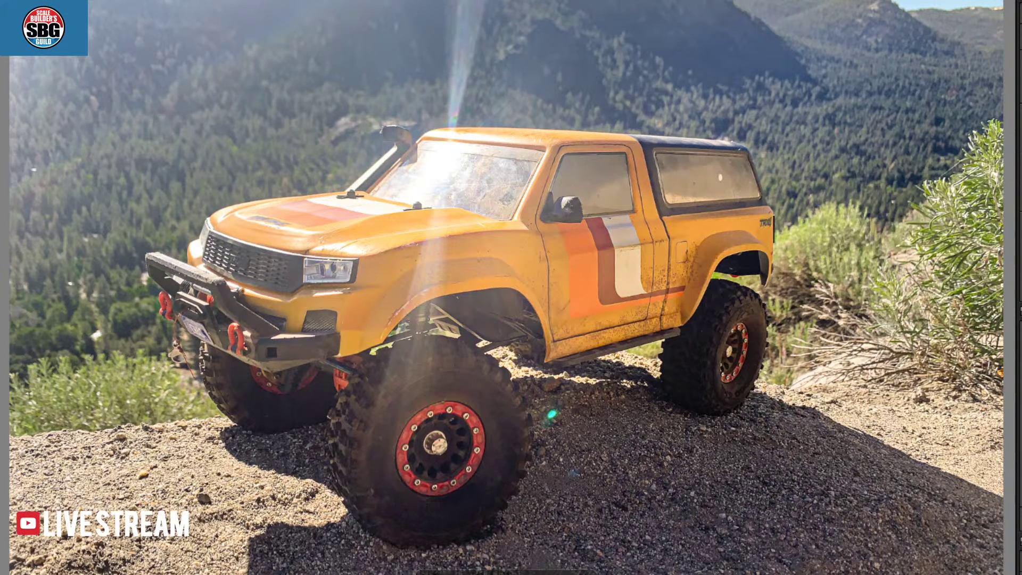
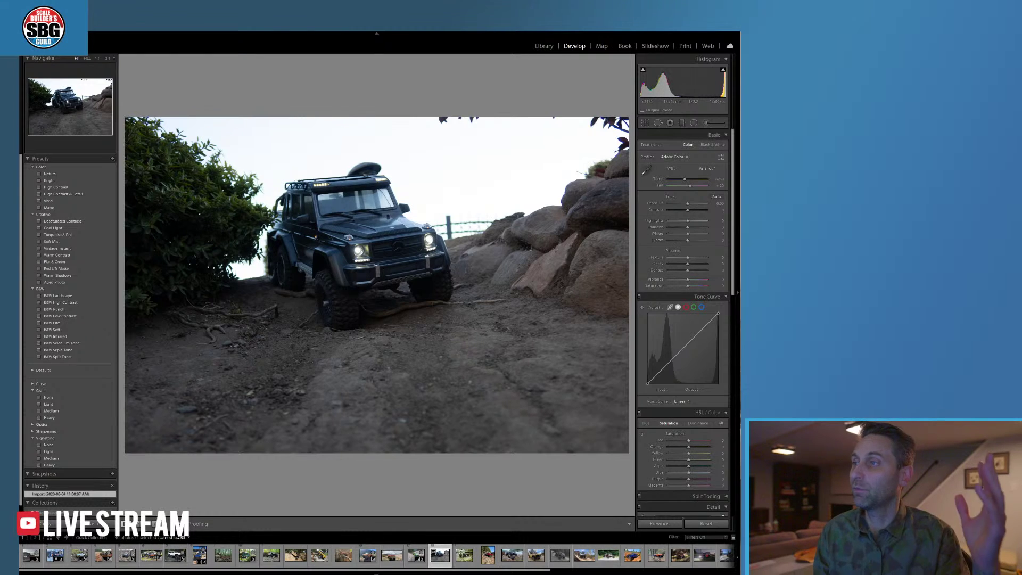
- Examine the dark six-wheeled truck's grille, cab, roof and front tire at close range
click(373, 236)
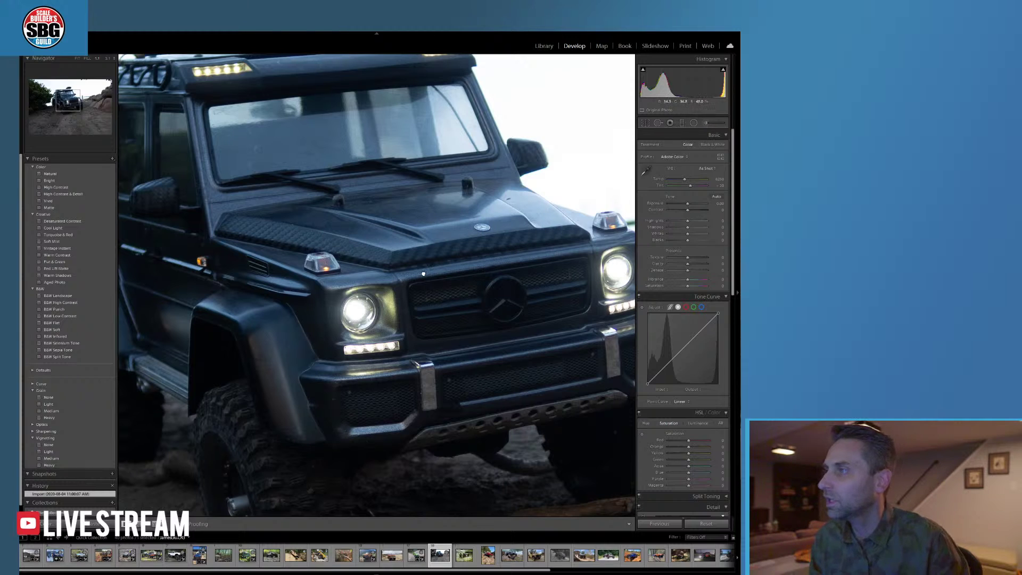
click(320, 237)
click(311, 177)
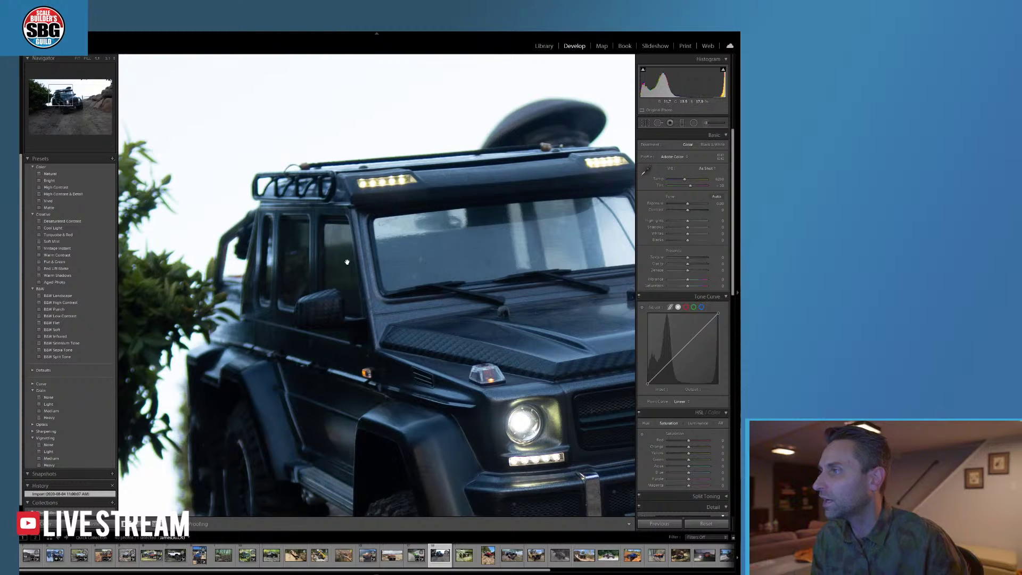
click(474, 298)
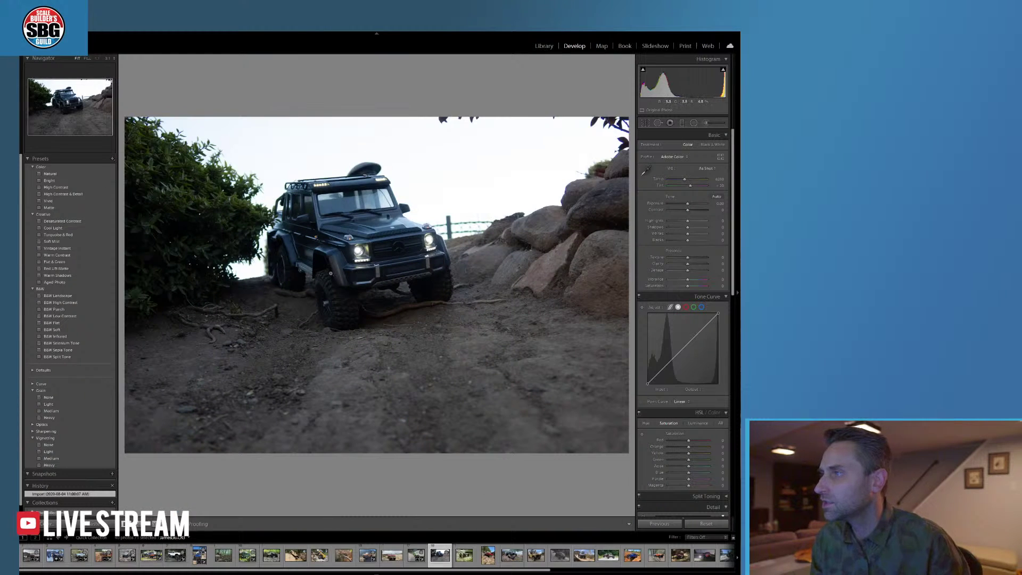
click(377, 336)
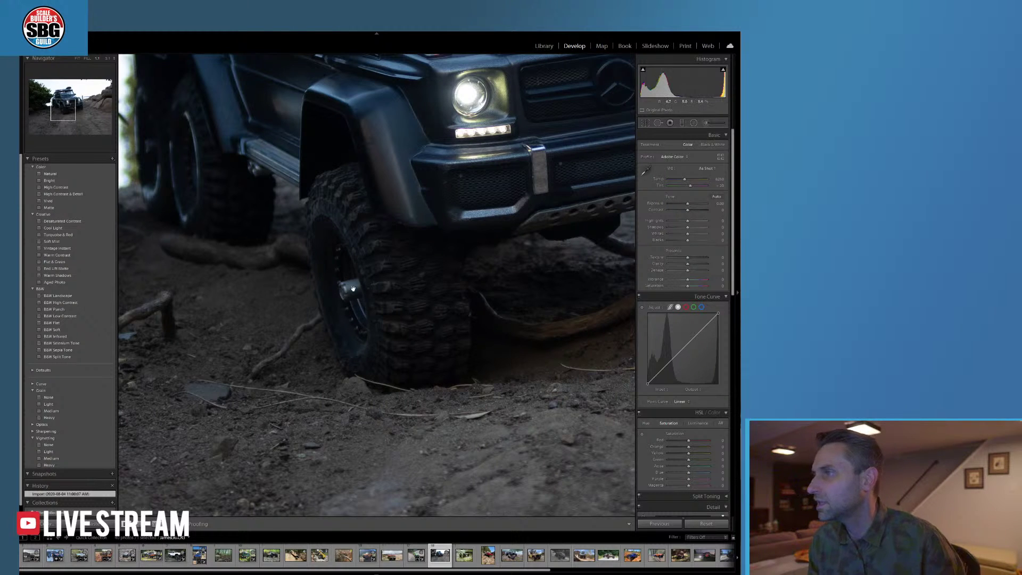
click(445, 252)
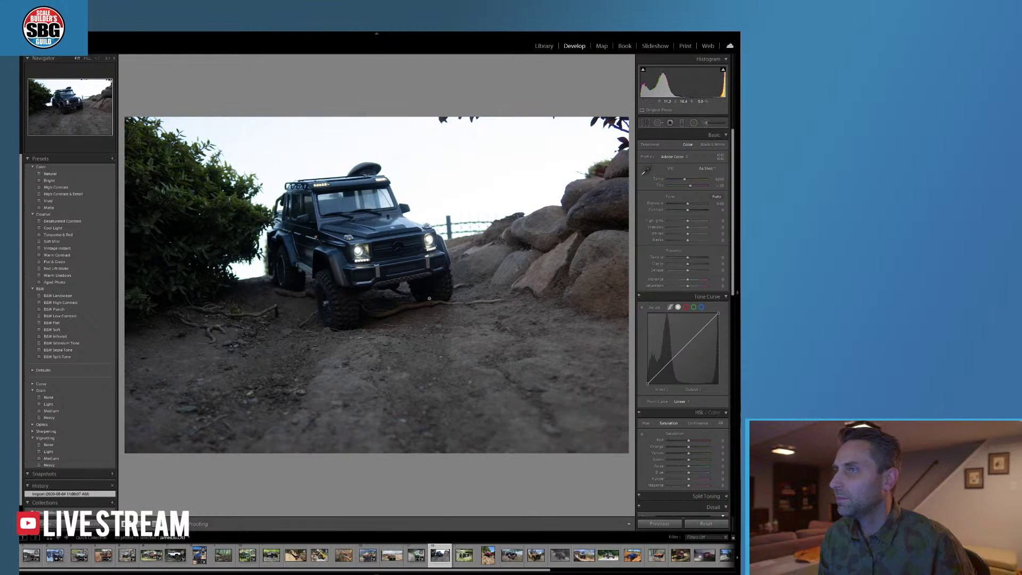
- Add a radial filter centered on the truck, make it affect the area outside the ellipse, and lower its exposure strongly
click(693, 123)
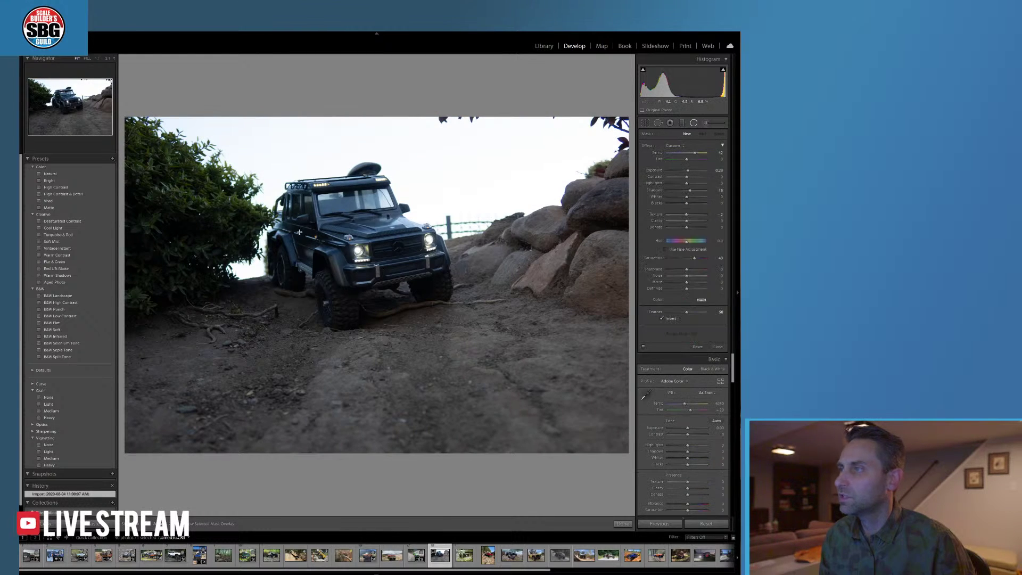
mouse_move(254, 183)
mouse_down()
mouse_move(476, 306)
mouse_move(395, 290)
mouse_up()
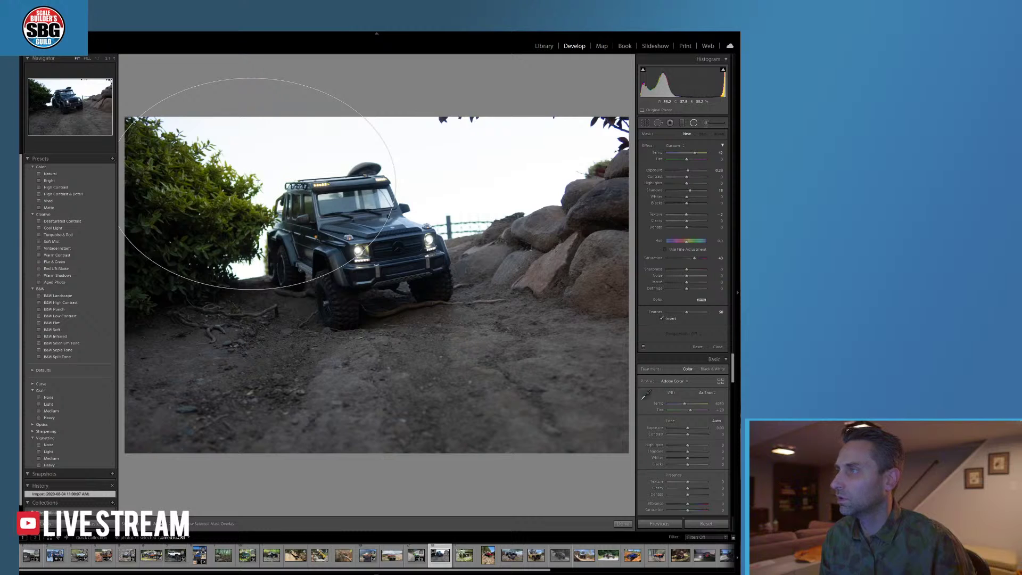
drag(396, 183, 395, 183)
drag(251, 184, 371, 246)
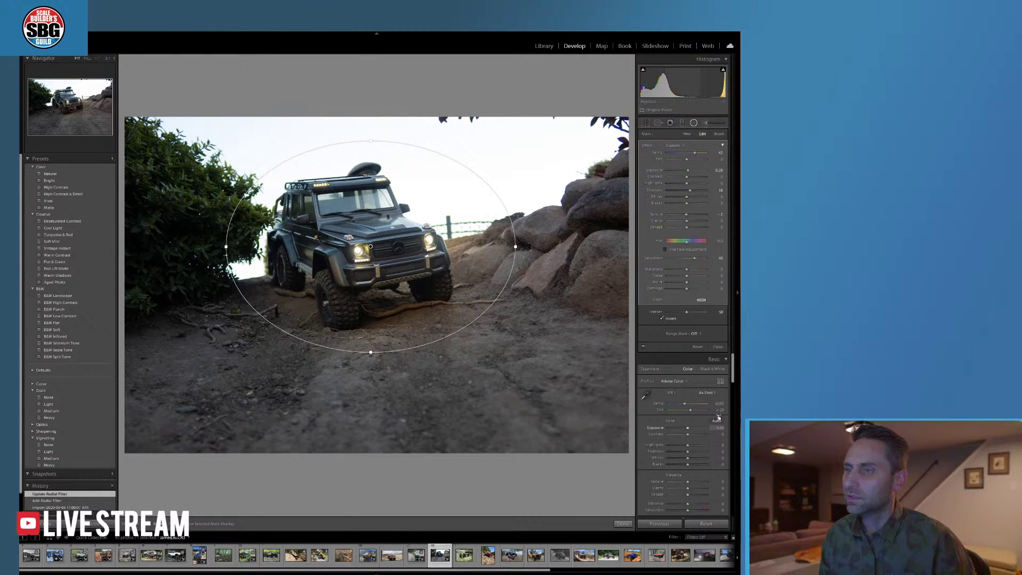
click(665, 318)
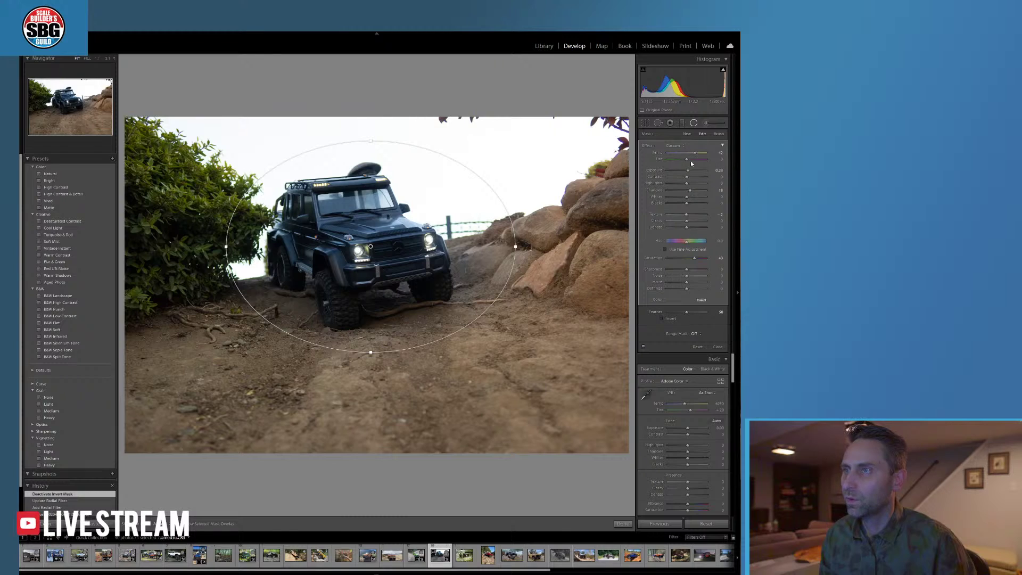
mouse_move(687, 171)
mouse_down()
mouse_move(655, 170)
mouse_move(672, 172)
mouse_up()
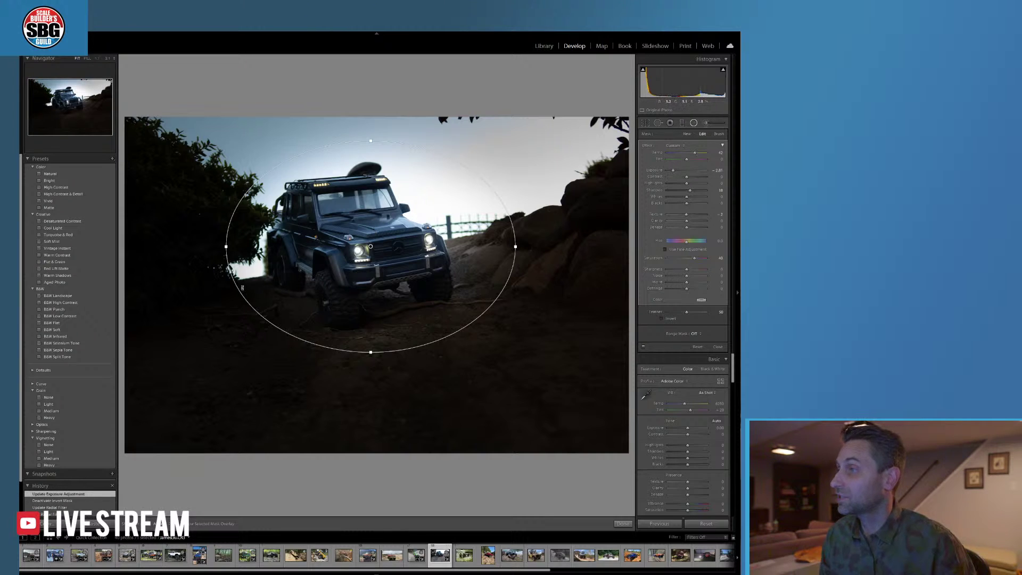
- Enlarge the darkening ellipse well beyond the truck in both directions, increase its feather, and finish the filter
drag(226, 246, 194, 242)
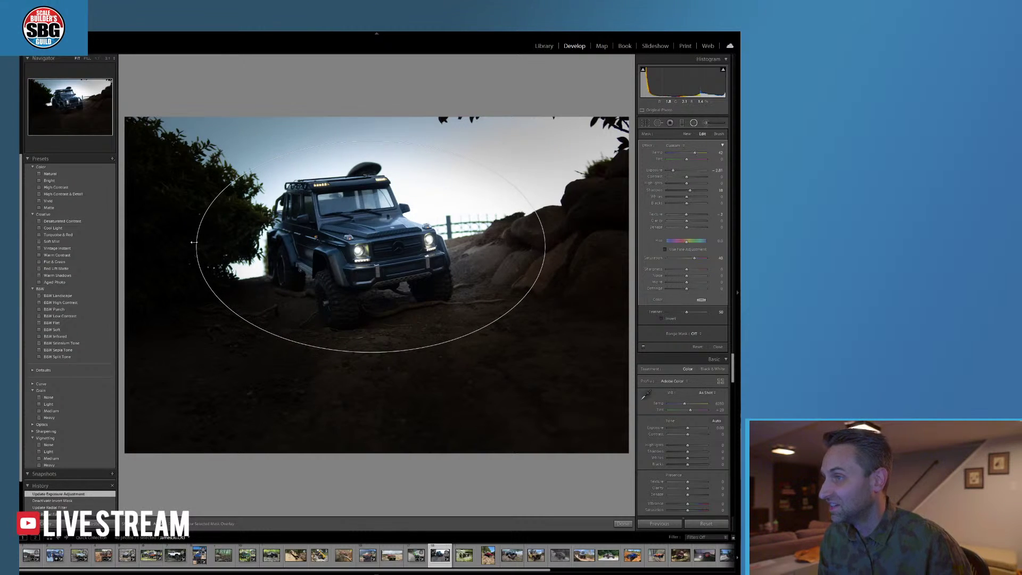
drag(370, 353, 371, 370)
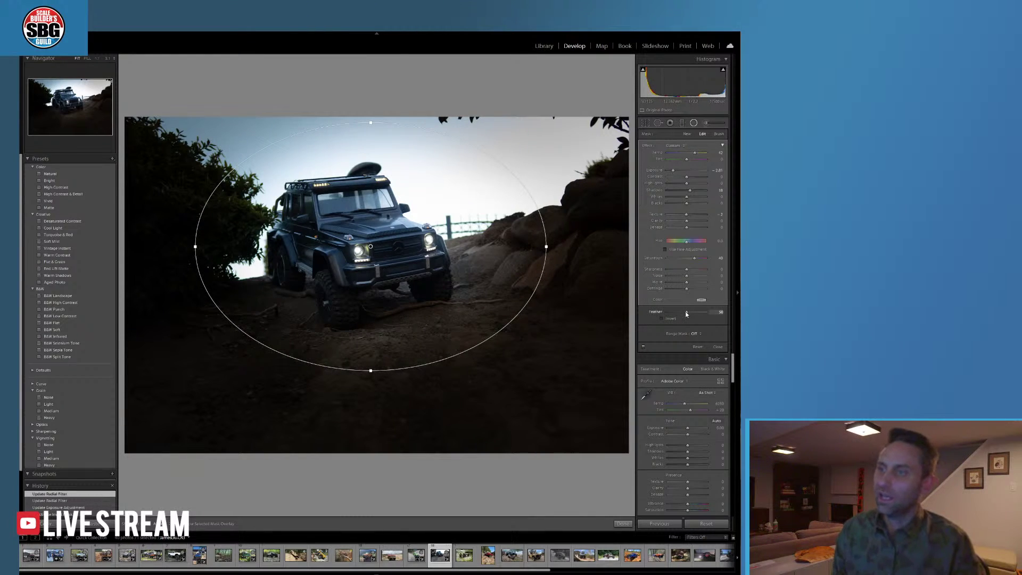
mouse_move(686, 314)
mouse_down()
mouse_move(667, 314)
mouse_move(691, 316)
mouse_up()
drag(371, 371, 371, 415)
drag(192, 248, 176, 247)
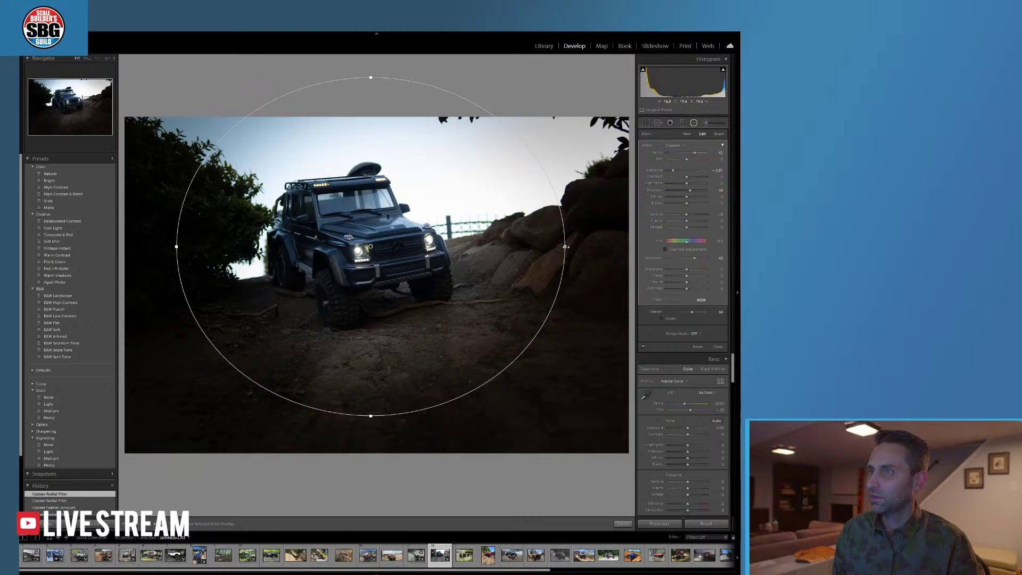
drag(566, 247, 576, 247)
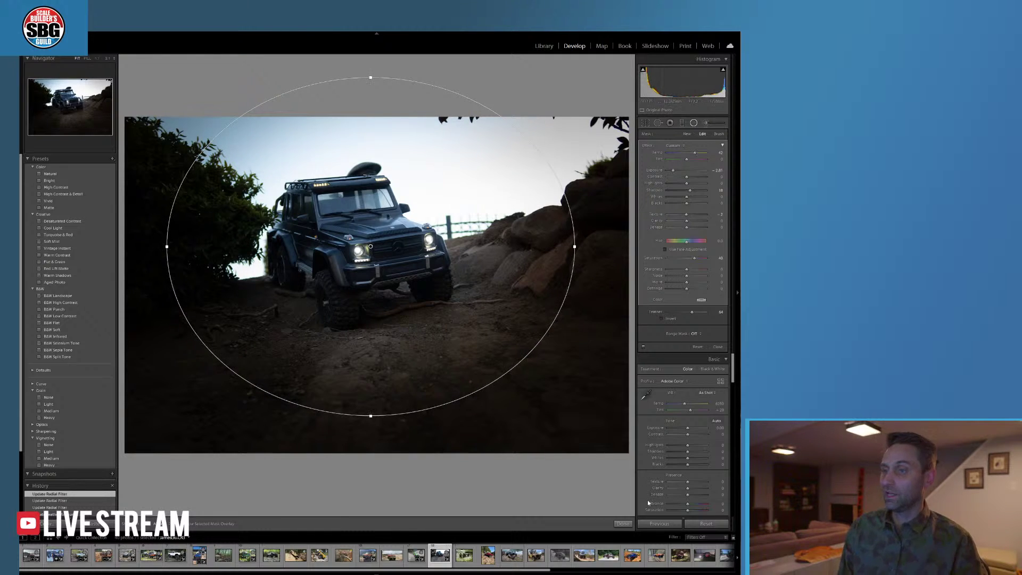
click(627, 527)
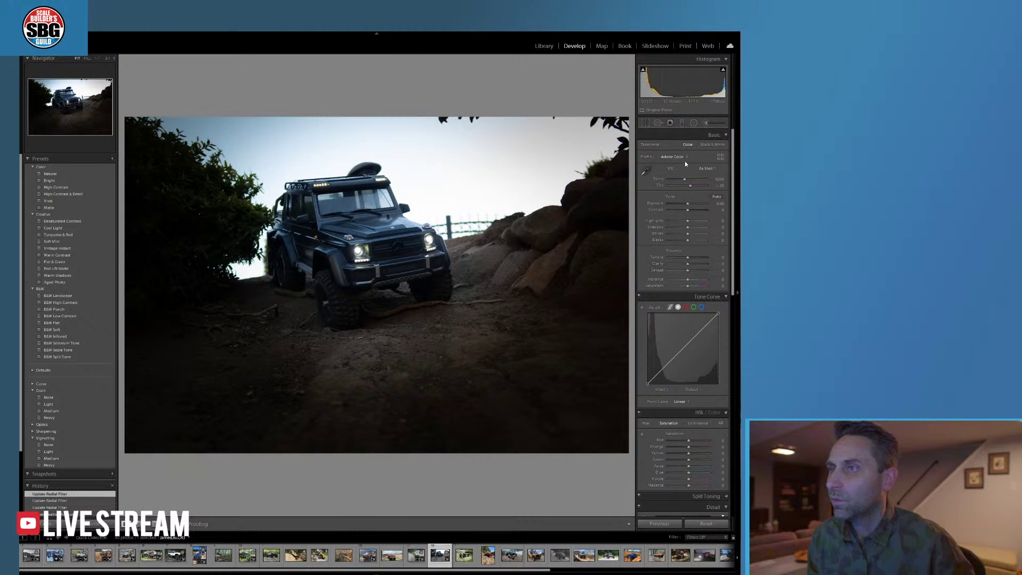
- Add a second radial filter over the truck, affecting the inside, then widen and tilt its ellipse to follow the body
click(692, 123)
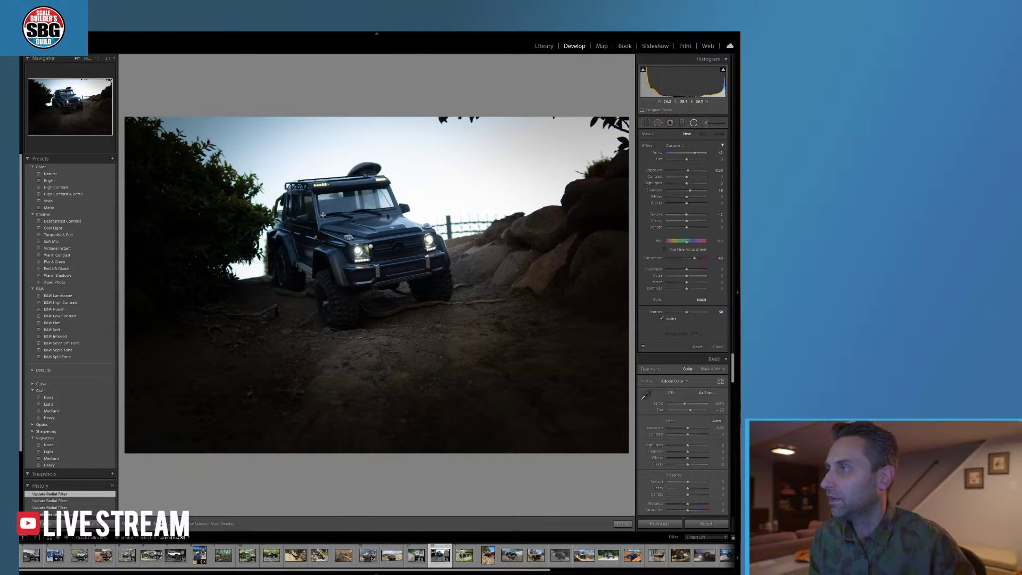
drag(318, 212, 379, 240)
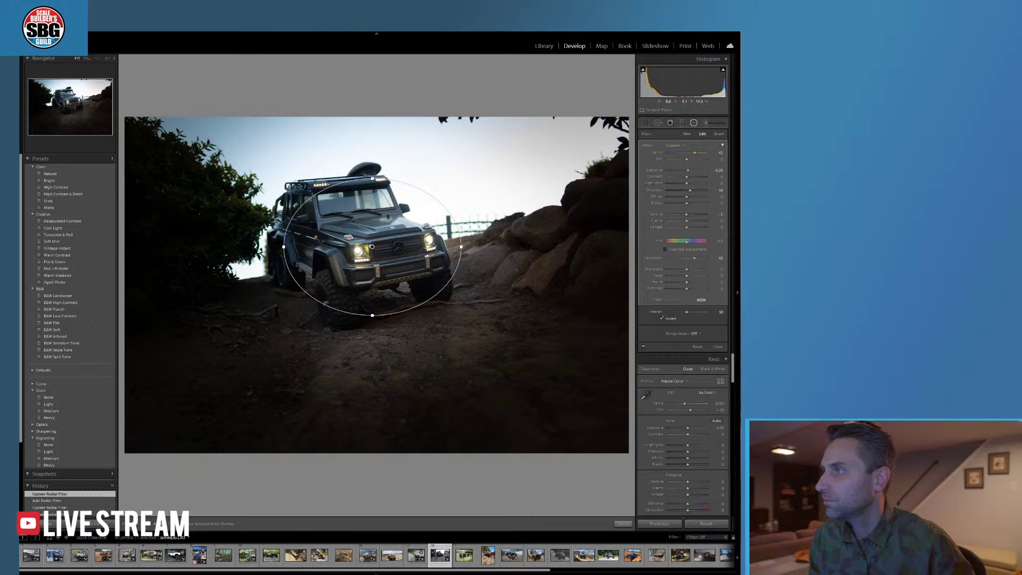
drag(283, 246, 251, 244)
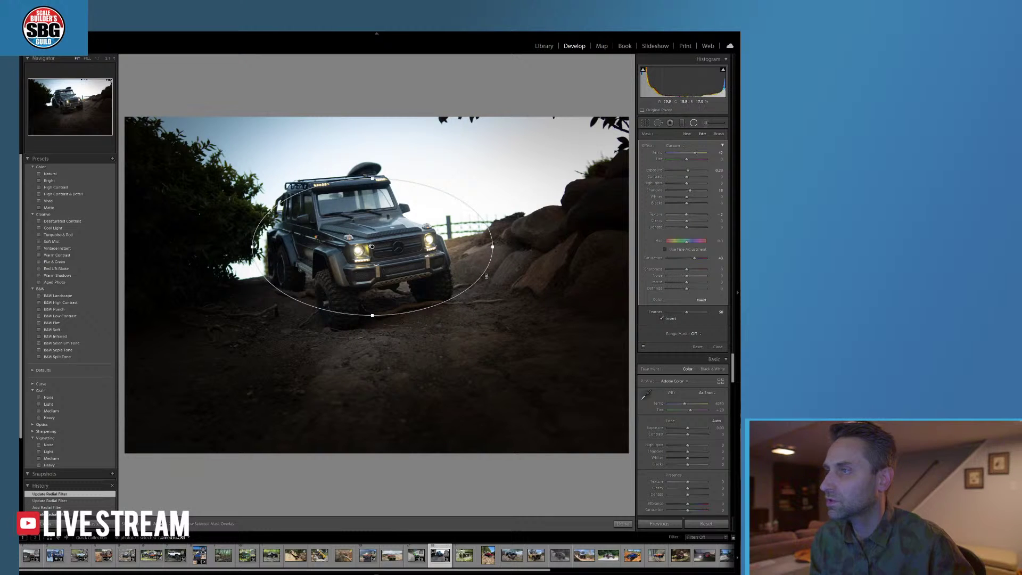
drag(486, 276, 475, 299)
mouse_move(404, 250)
mouse_down()
mouse_move(389, 248)
mouse_move(391, 259)
mouse_up()
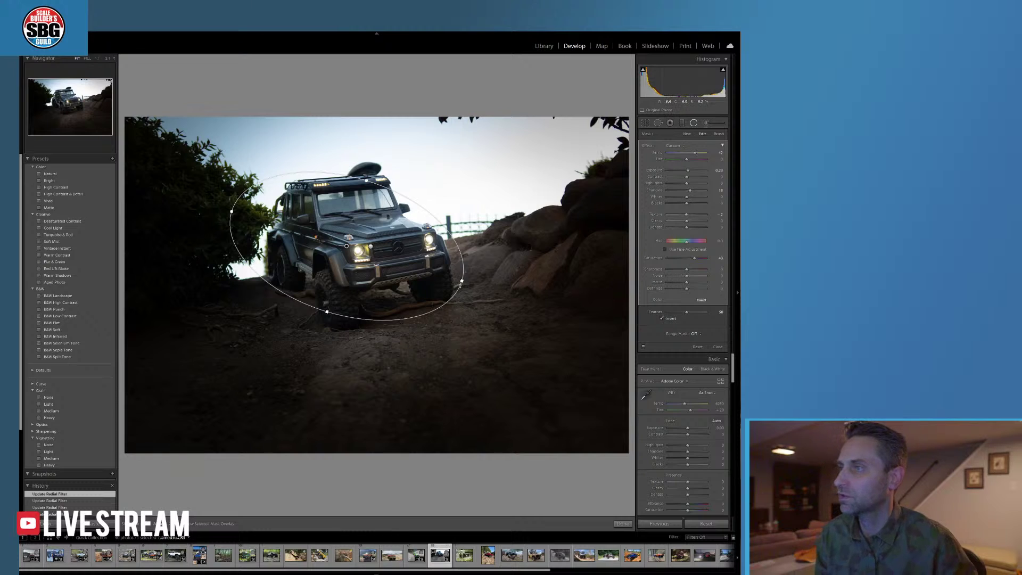
drag(462, 280, 464, 282)
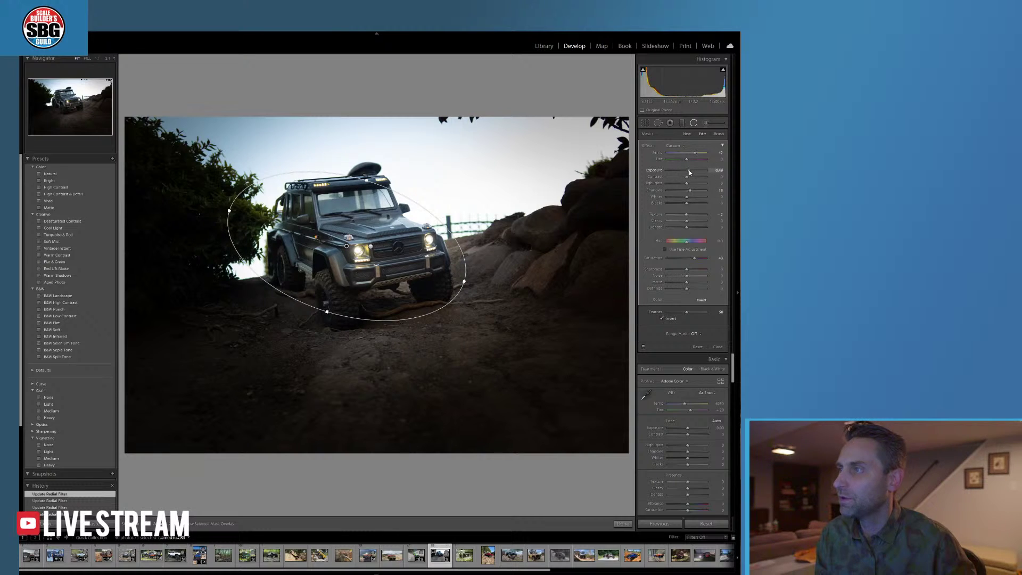
- Raise the tilted radial filter's exposure slightly, extend its ellipse around the roof and front tires, and finish the filter
click(688, 170)
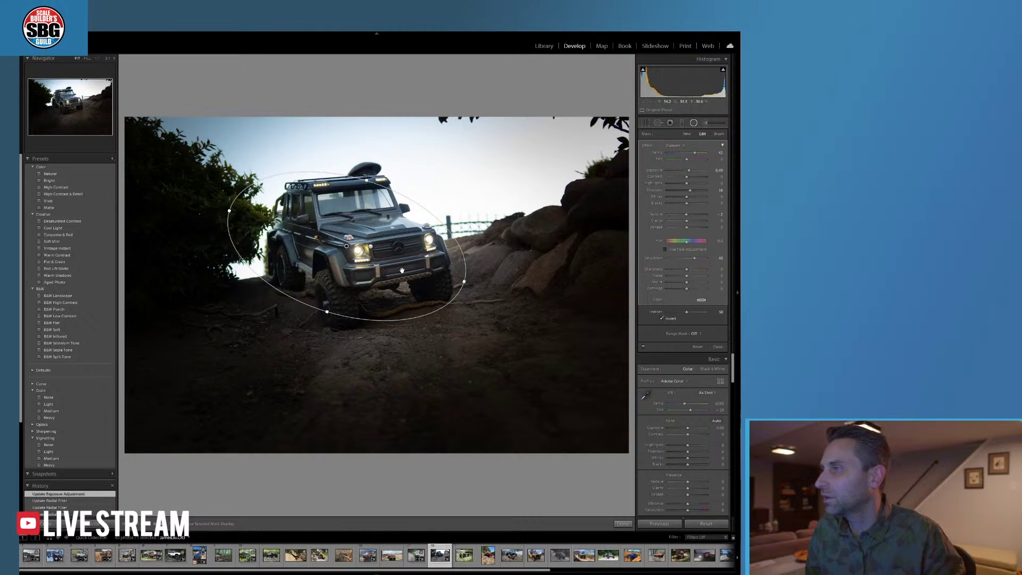
drag(327, 311, 329, 335)
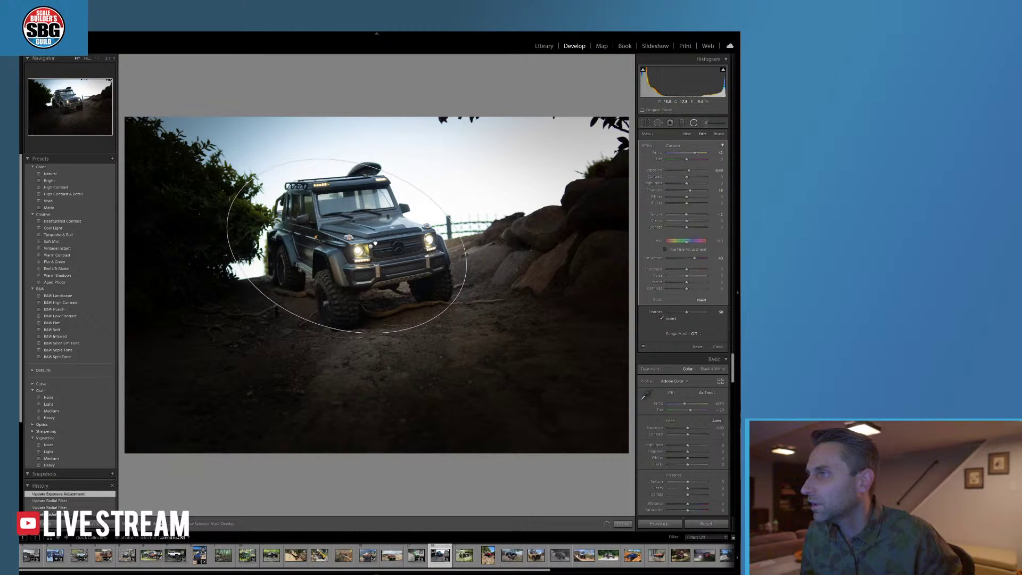
drag(377, 265, 379, 263)
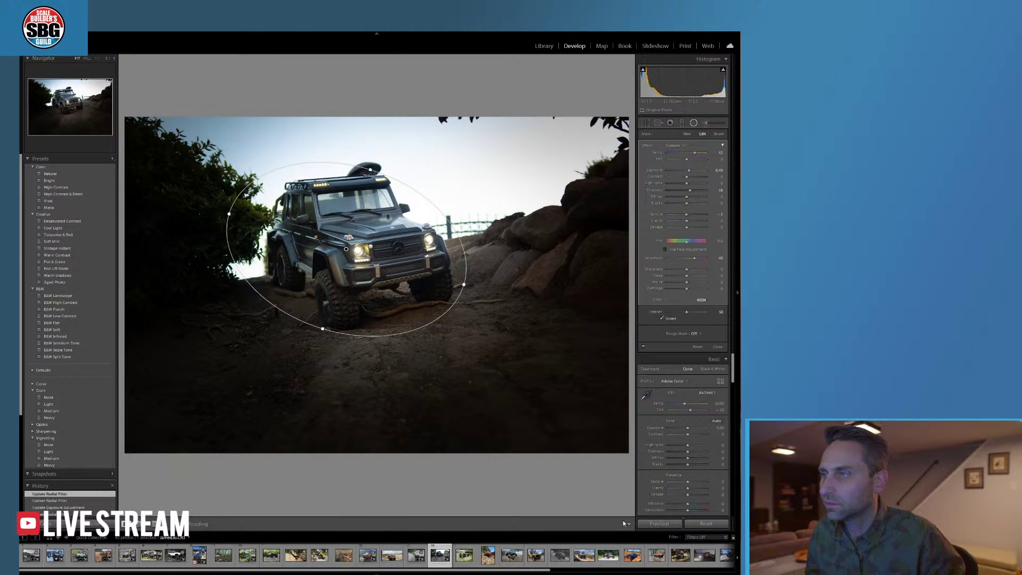
click(623, 522)
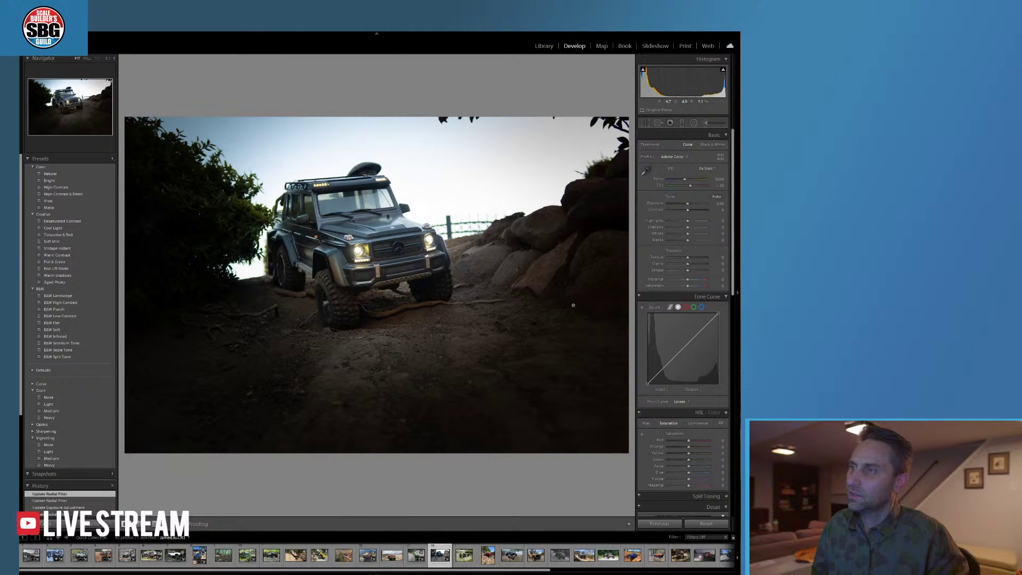
- Add a narrow warm radial filter on the dirt right of the truck, tilt it diagonally, raise its feather, and shift it outward
key(shift+m)
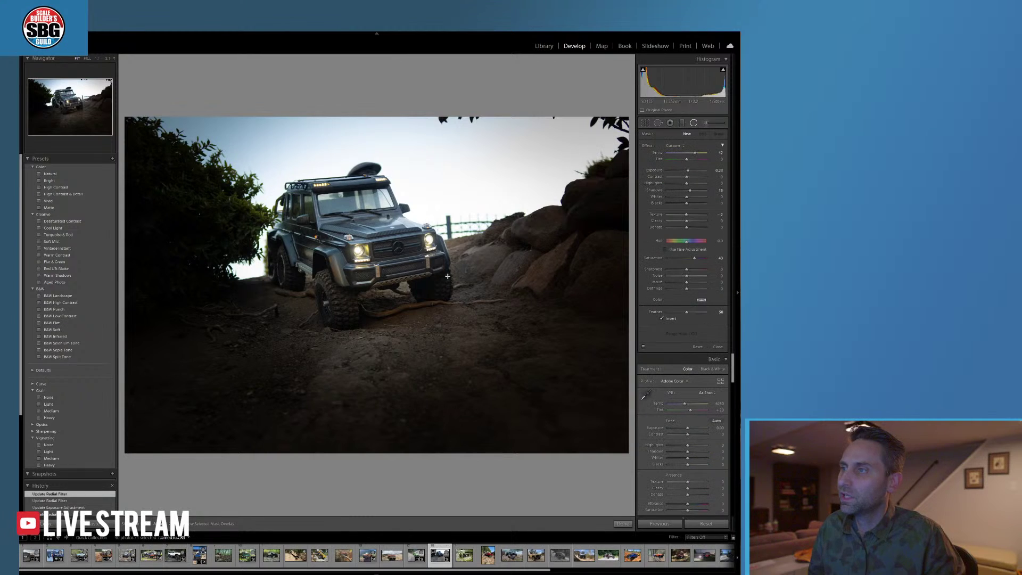
drag(510, 338, 501, 432)
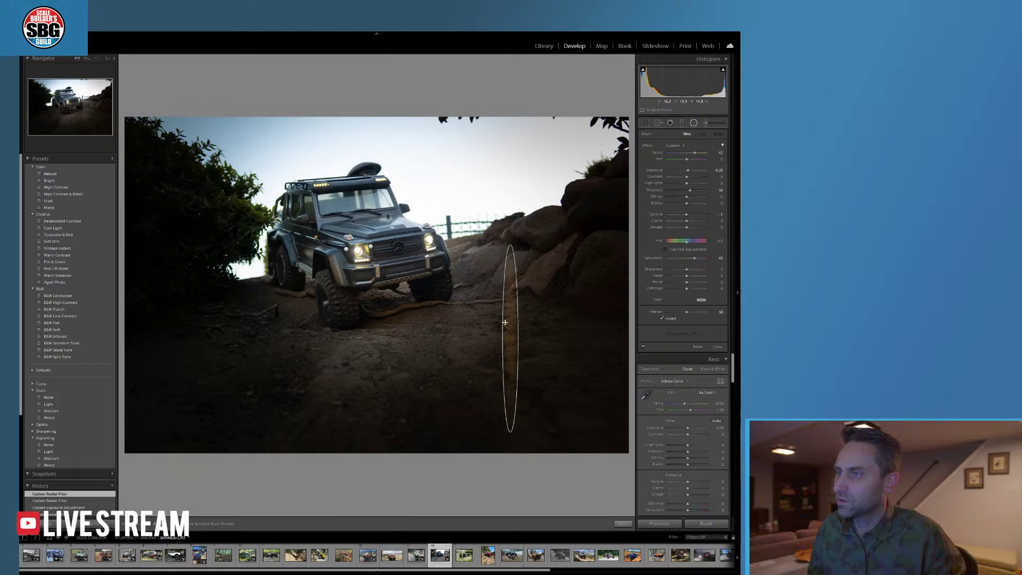
drag(504, 322, 503, 323)
drag(519, 263, 454, 287)
drag(525, 351, 536, 358)
drag(687, 312, 695, 312)
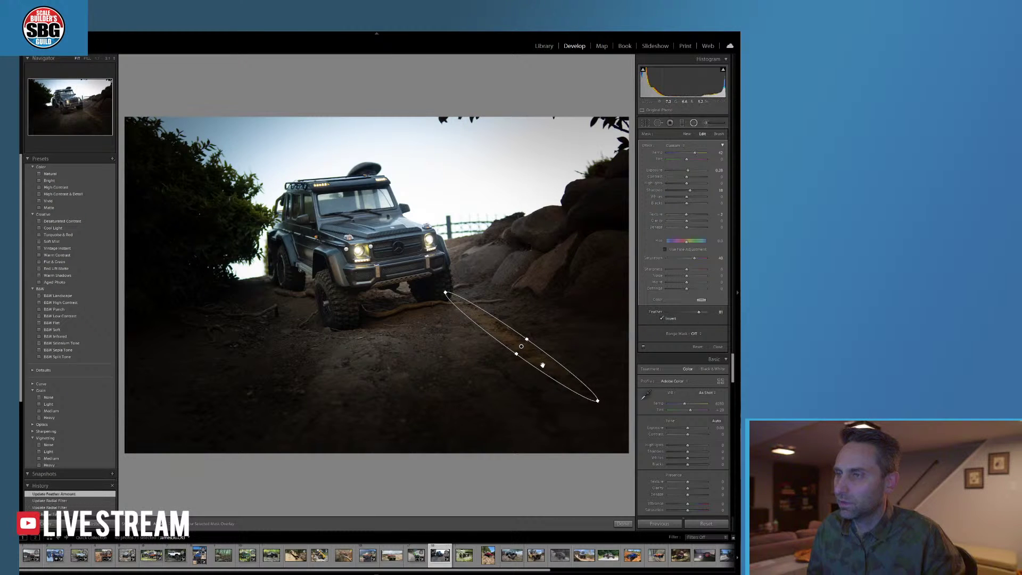
drag(543, 364, 563, 376)
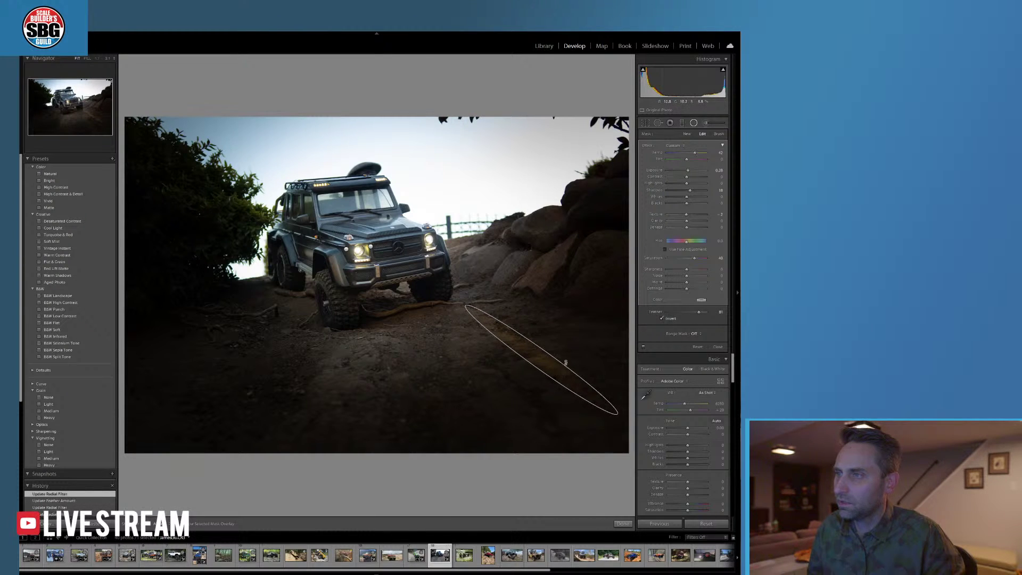
- Duplicate the diagonal light-beam filter, place the copy on the dirt in front of the truck with a steeper, wider ellipse, and finish
right_click(541, 360)
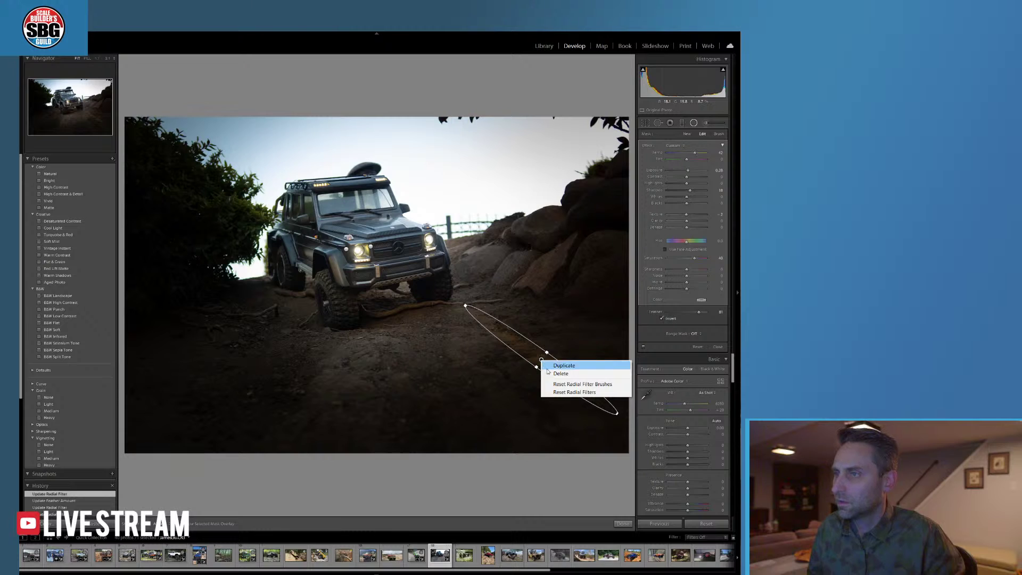
click(564, 365)
drag(541, 361, 475, 396)
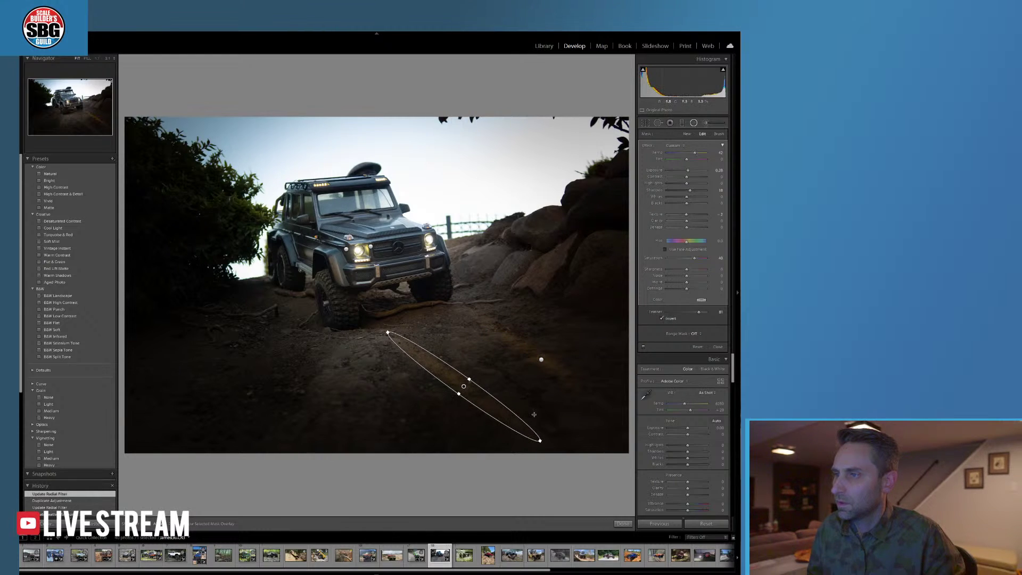
drag(537, 425, 525, 437)
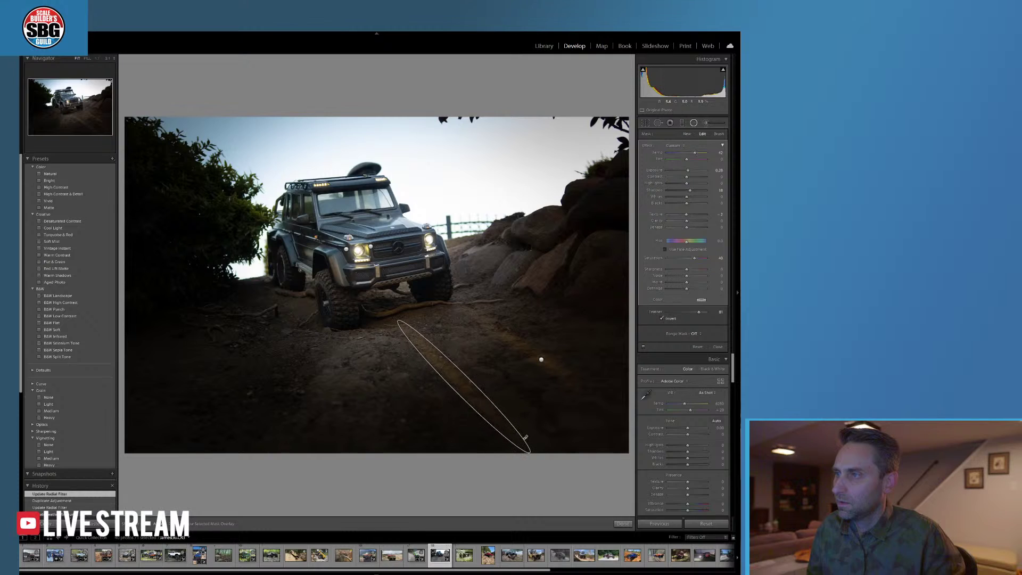
drag(487, 408, 480, 422)
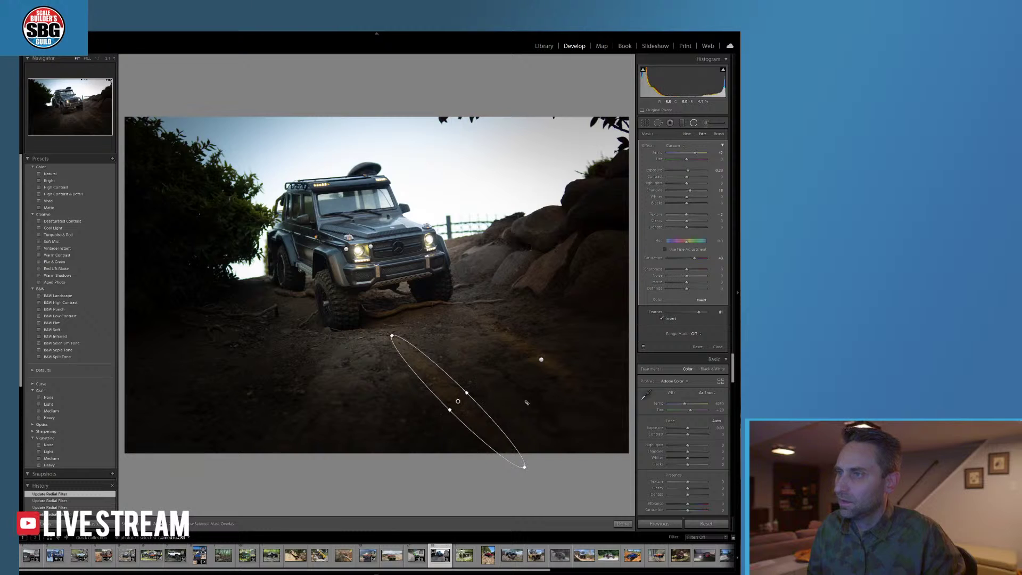
click(622, 526)
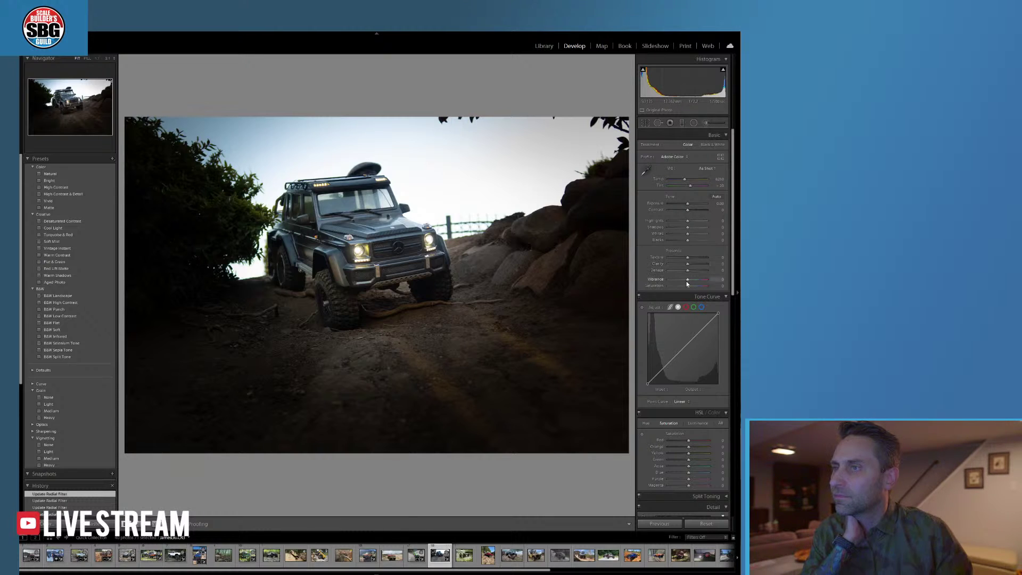
- Raise the photo's vibrance to +47 and its saturation to +18
drag(688, 280, 697, 282)
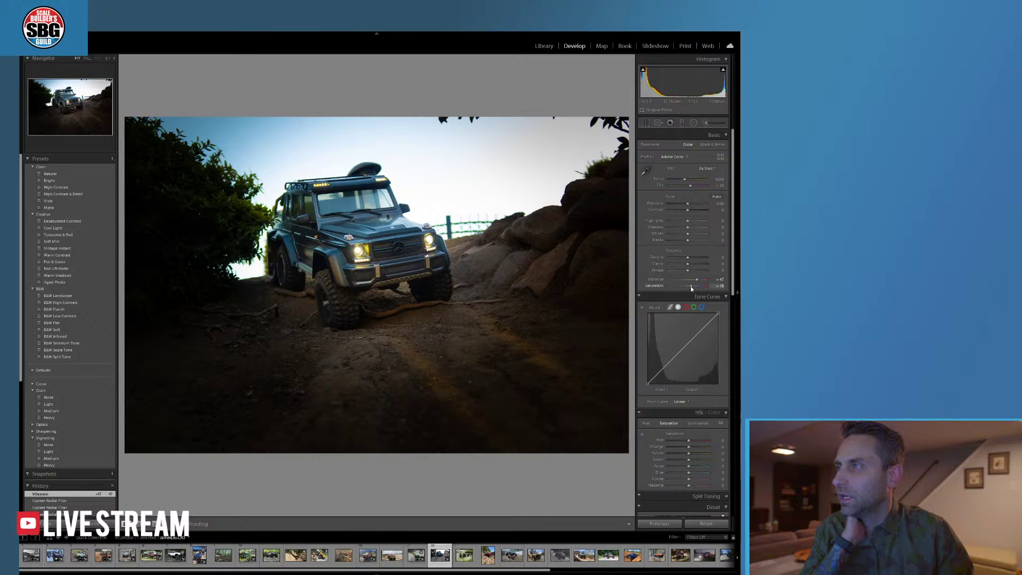
drag(691, 285, 690, 286)
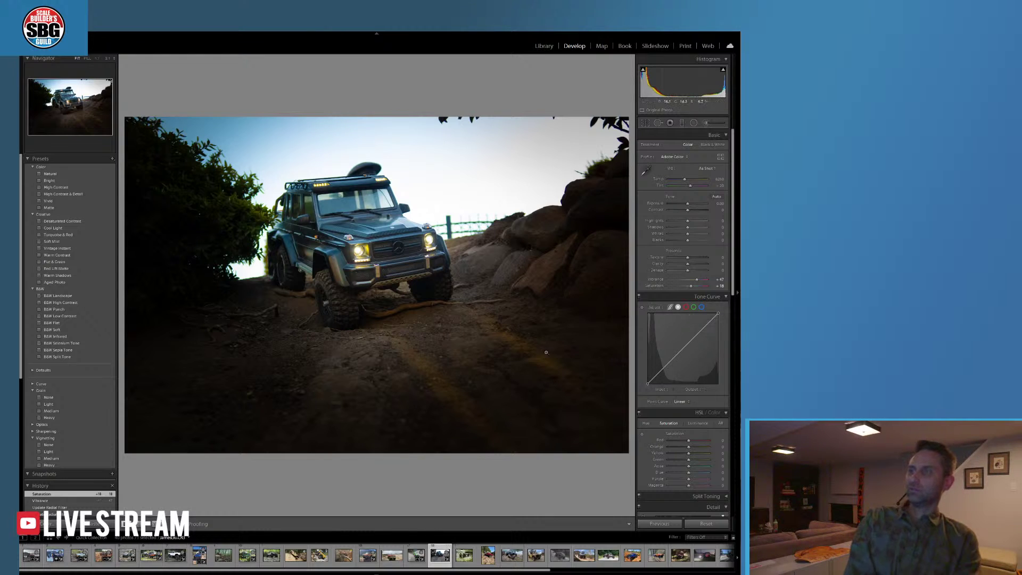
- Reopen the radial filters, move the duplicated beam farther down and away from the truck, rotate it slightly flatter, and finish
click(693, 123)
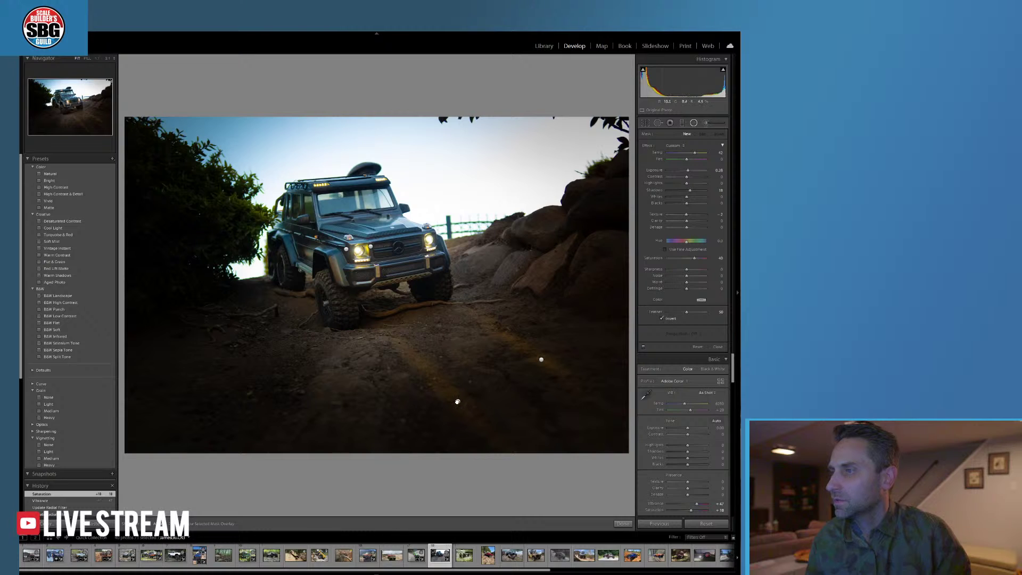
drag(460, 401, 476, 413)
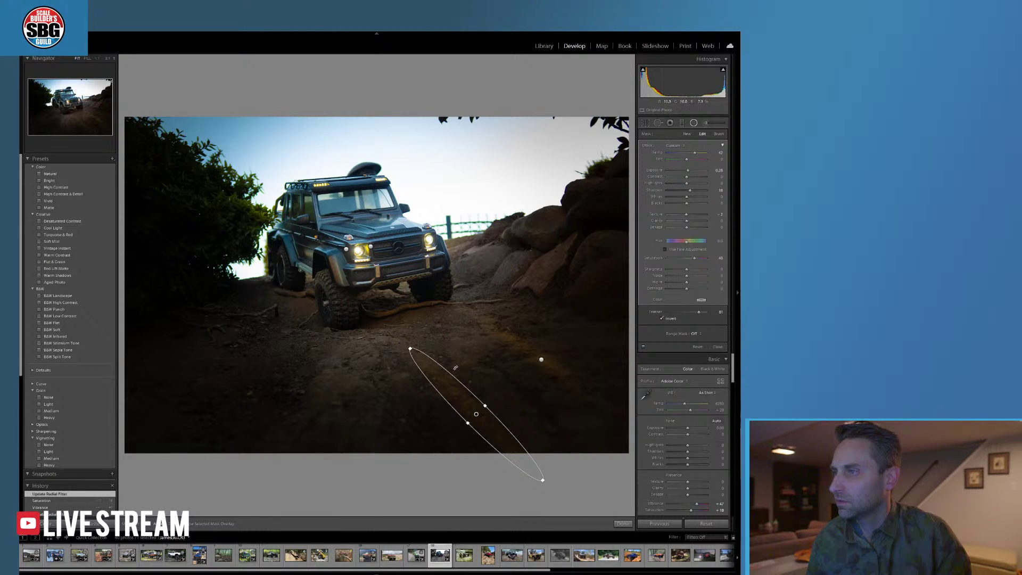
drag(456, 367, 453, 367)
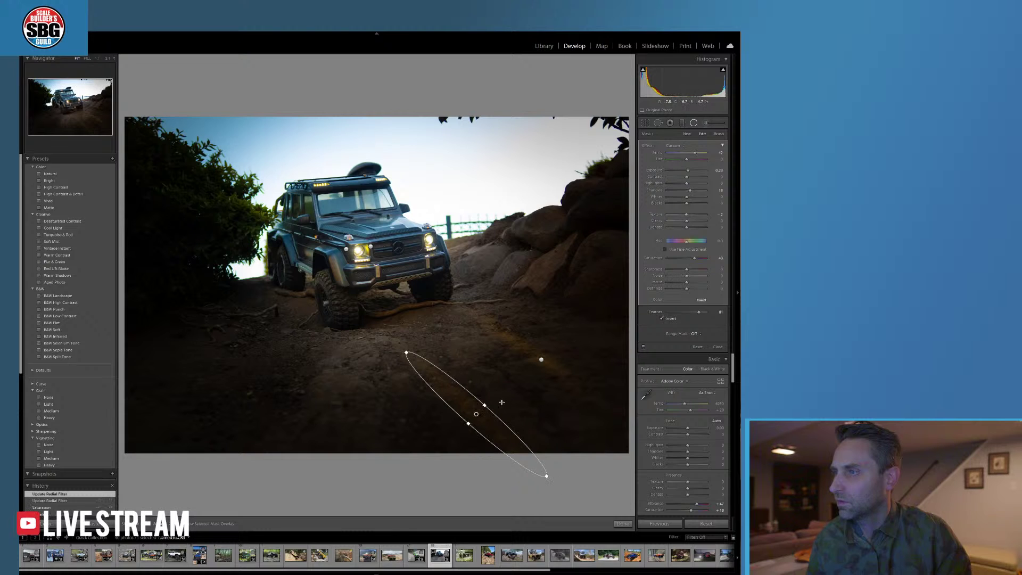
click(609, 518)
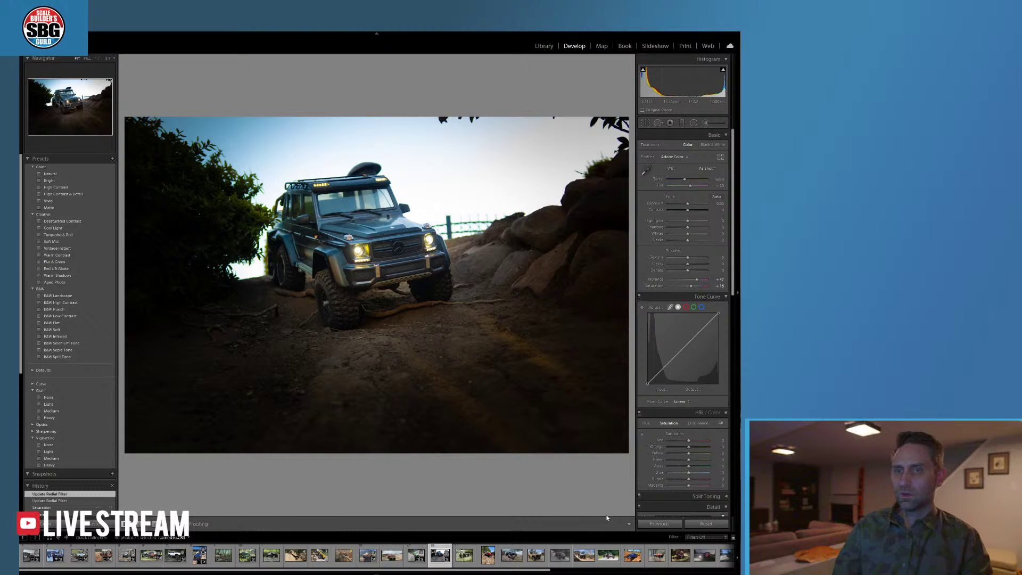
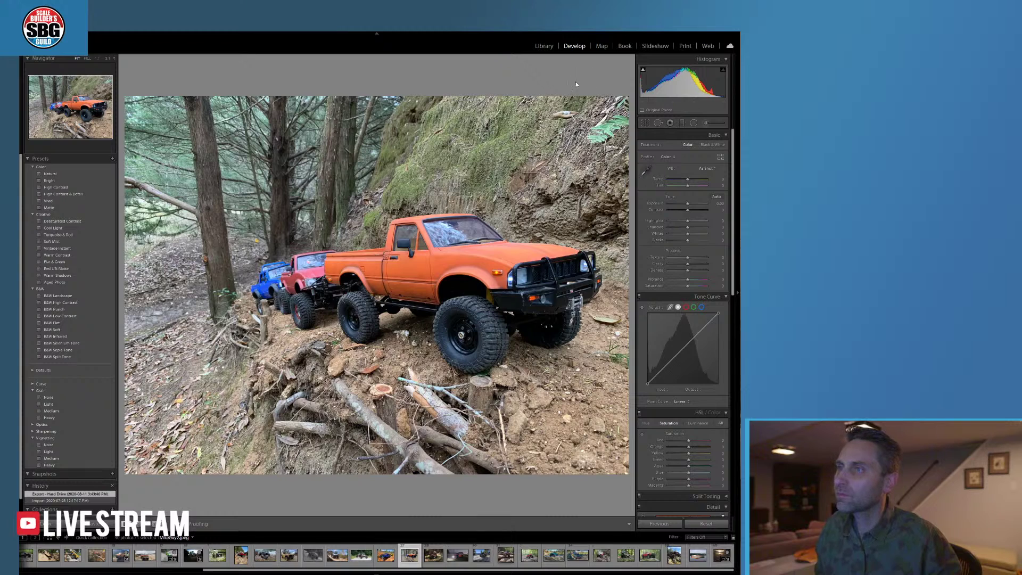
- On the orange pickup photo, lower the exposure to -0.44, lift the shadows to about +25, and warm the temperature slightly
drag(686, 204, 693, 229)
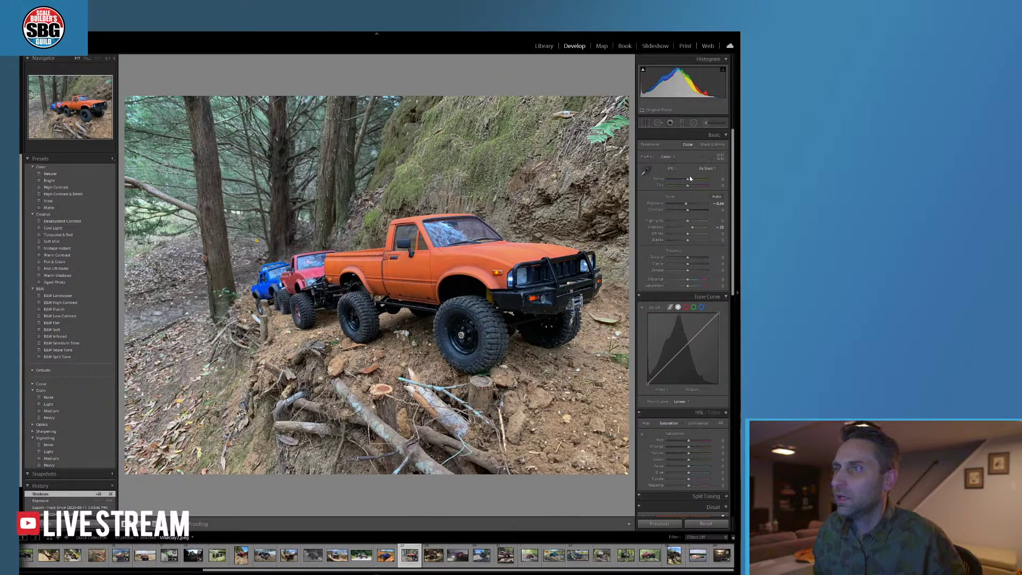
drag(688, 179, 689, 178)
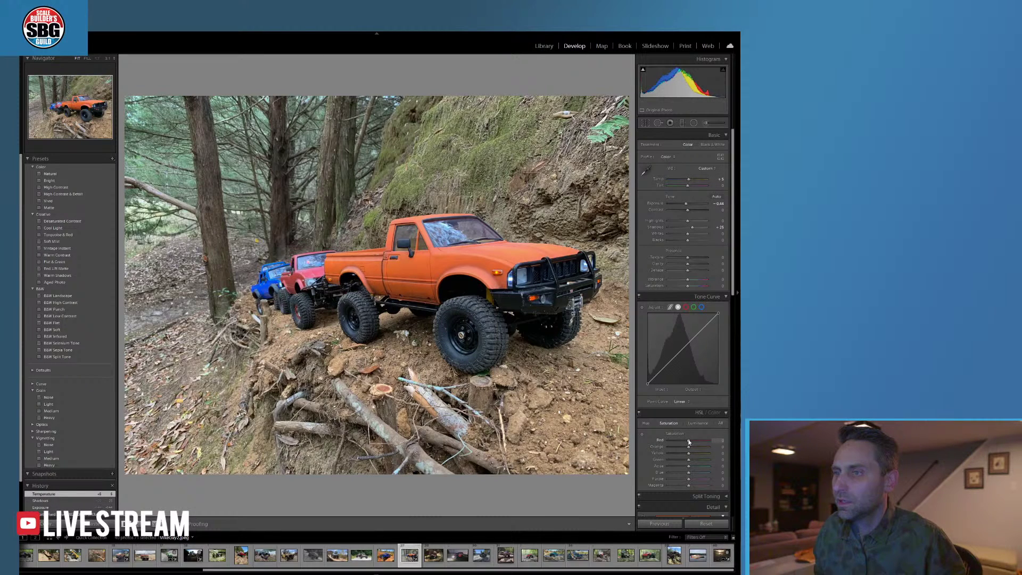
- Raise the red, orange and yellow saturation, and check the blue truck at the rear up close
drag(693, 441, 693, 454)
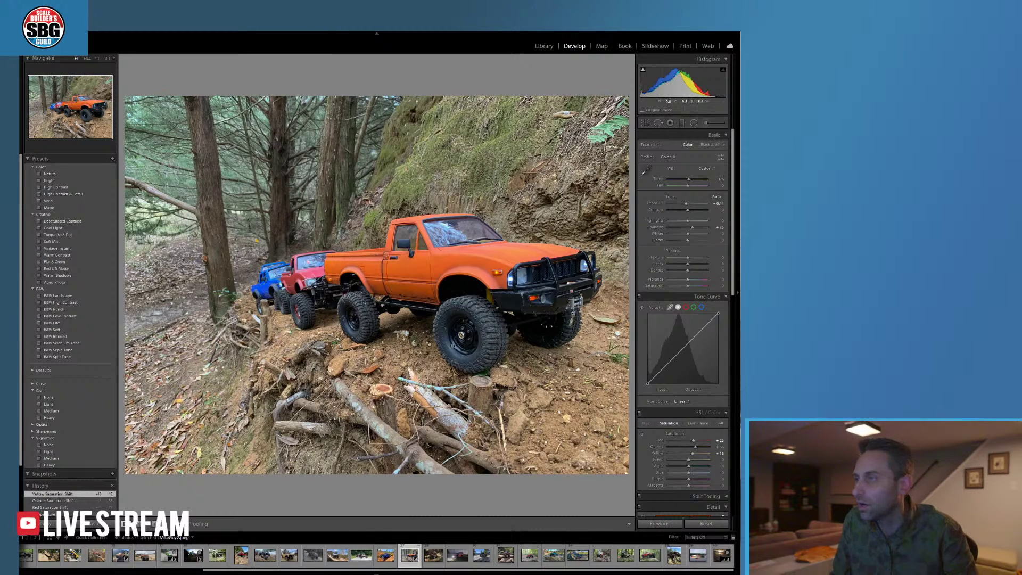
click(266, 281)
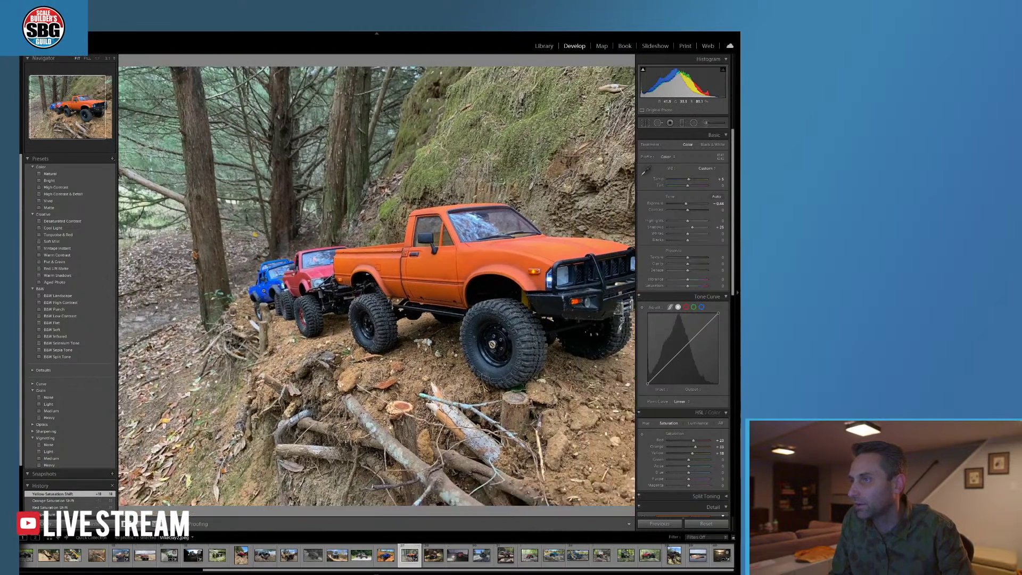
click(264, 290)
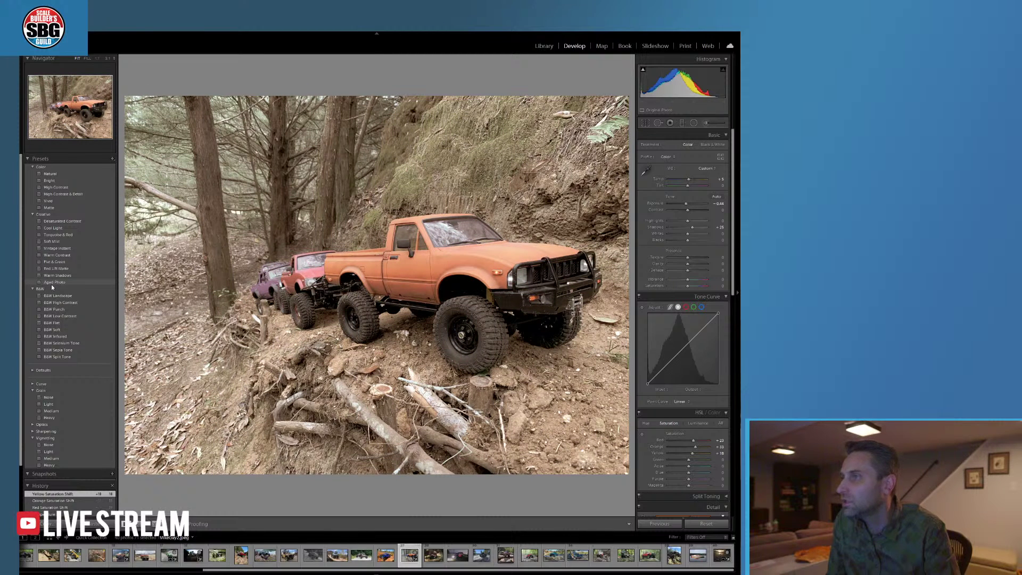
- Apply the Aged Photo preset, then warm the temperature to +19 and raise the vibrance to +9
click(50, 282)
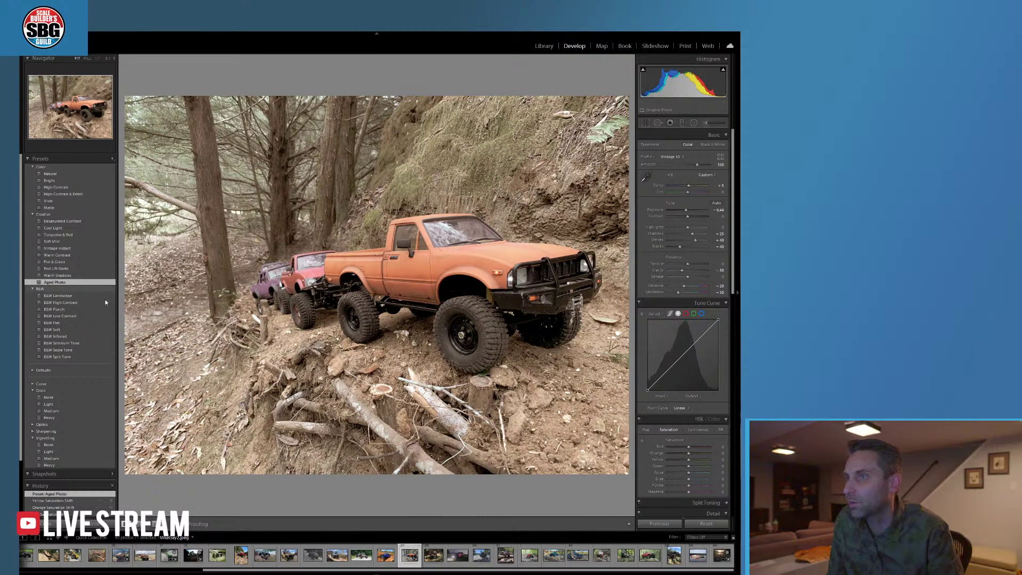
drag(687, 186, 692, 187)
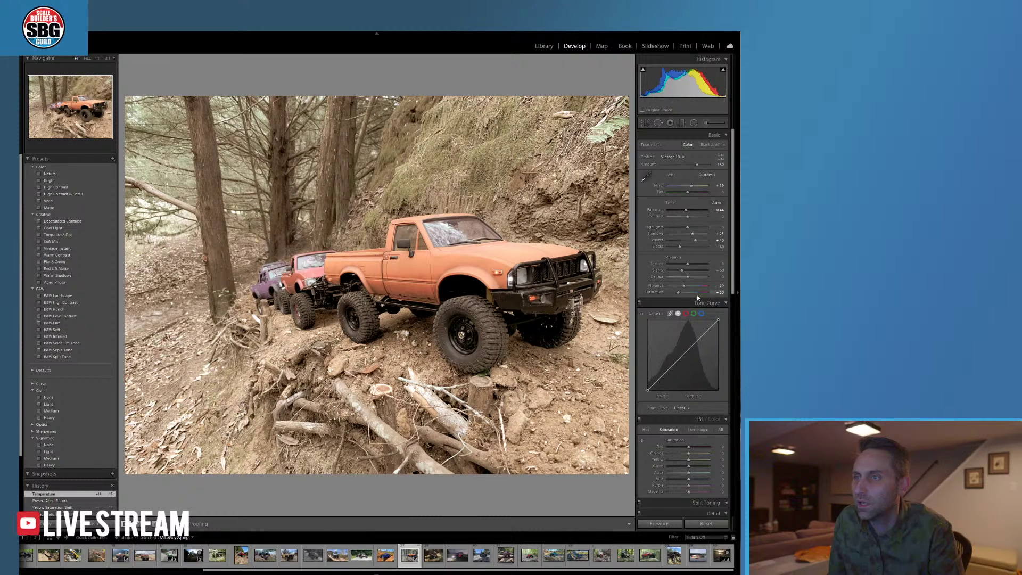
drag(684, 286, 689, 286)
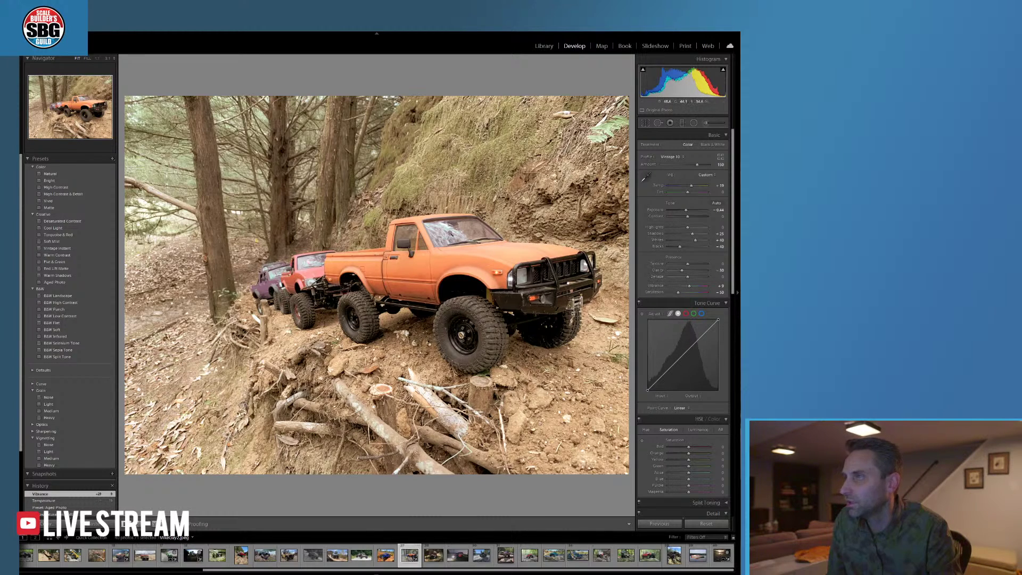
- Crop the photo's left, top and bottom edges closer around the line of trucks, apply the crop, and check the rear trucks up close
click(644, 122)
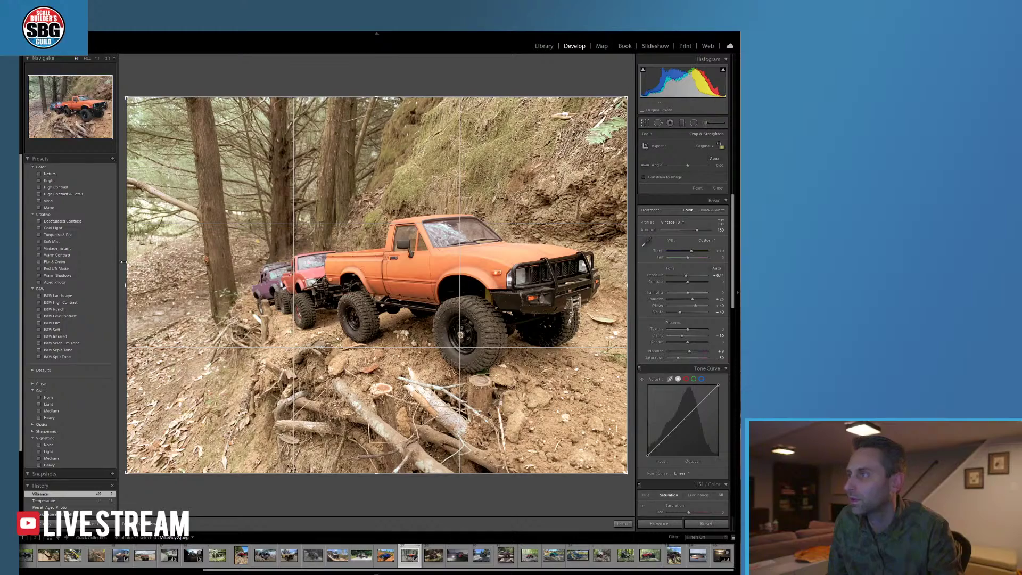
drag(126, 263, 191, 263)
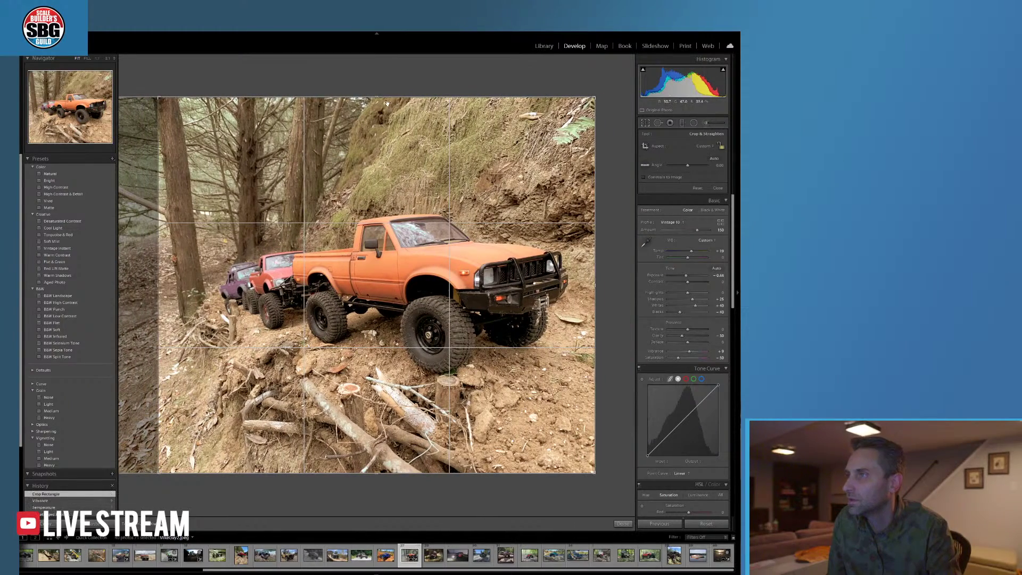
drag(377, 96, 377, 123)
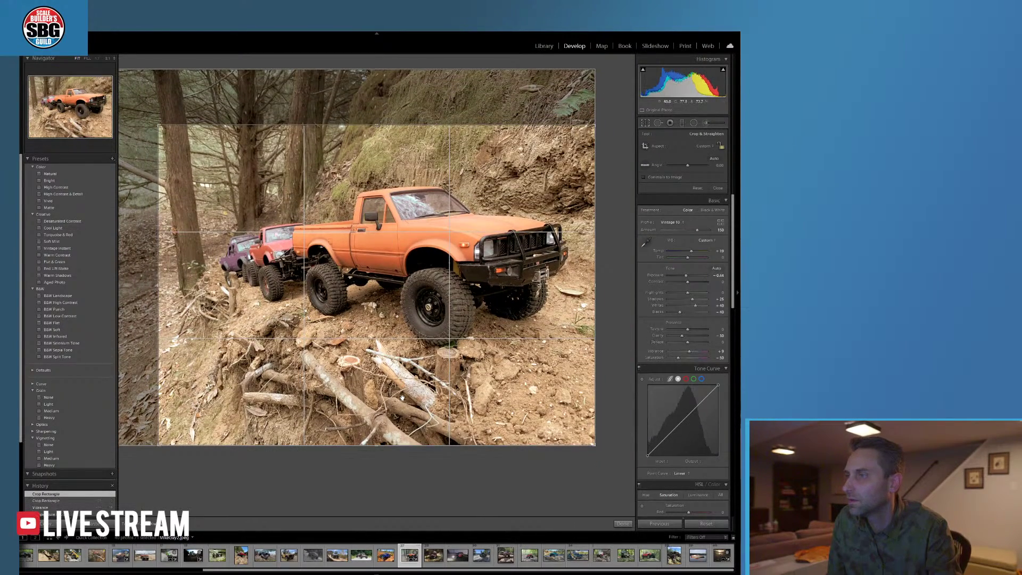
drag(377, 445, 377, 428)
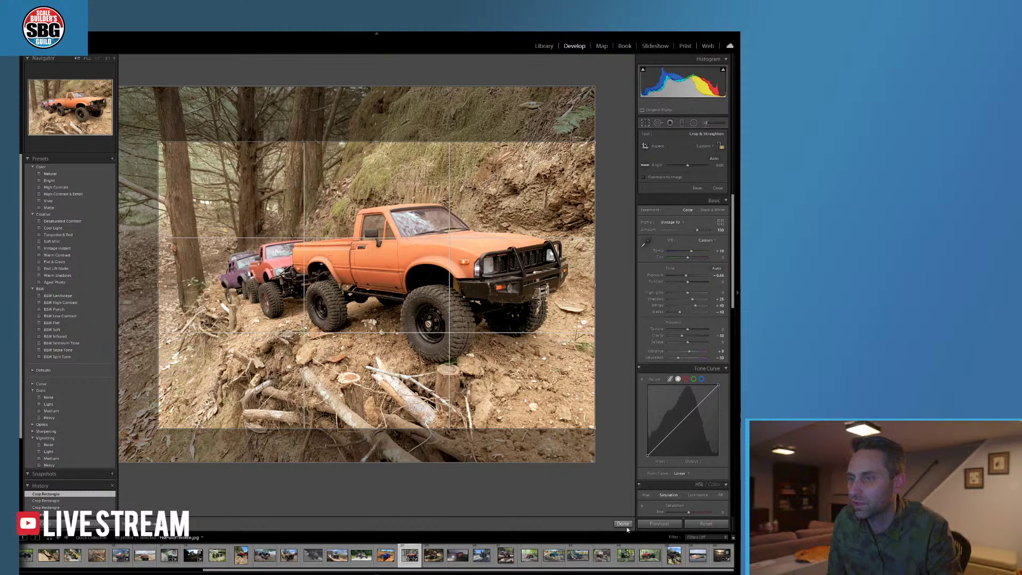
key(Return)
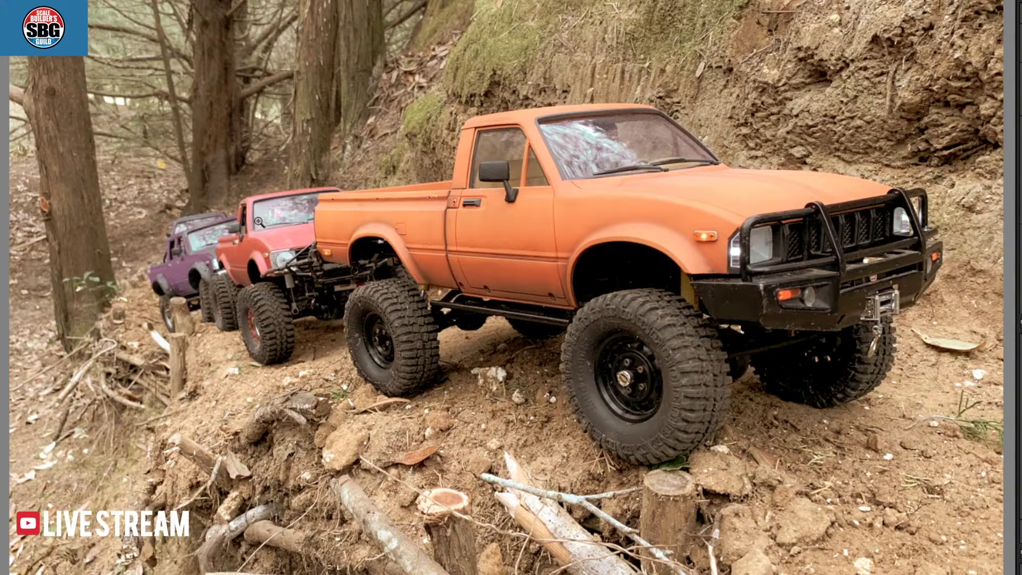
click(272, 250)
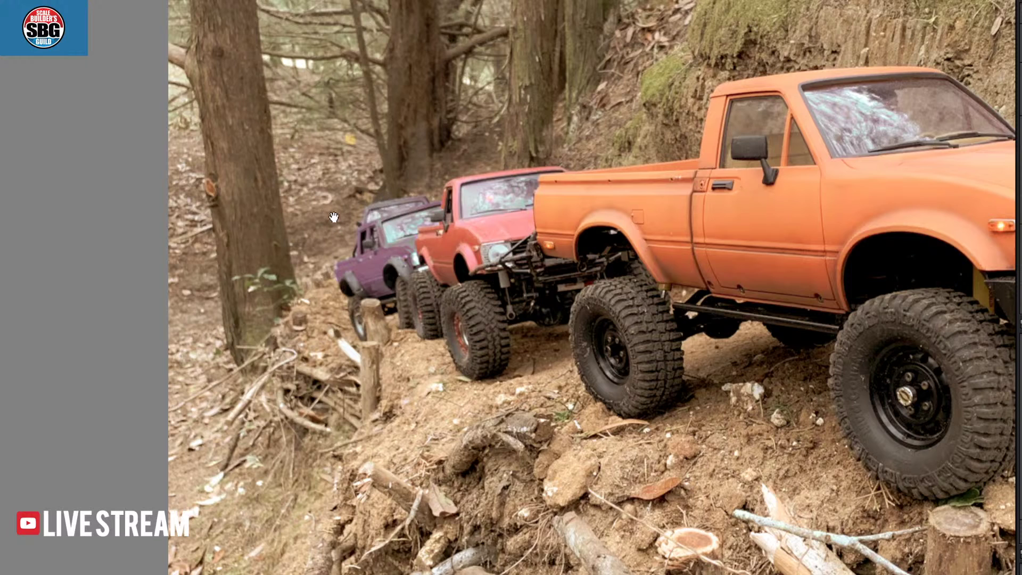
key(Right)
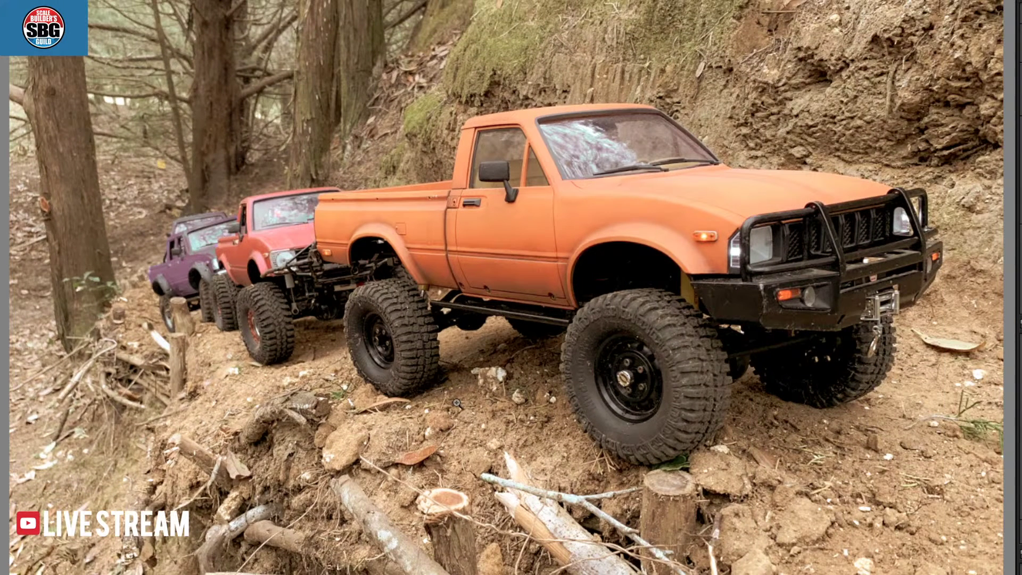
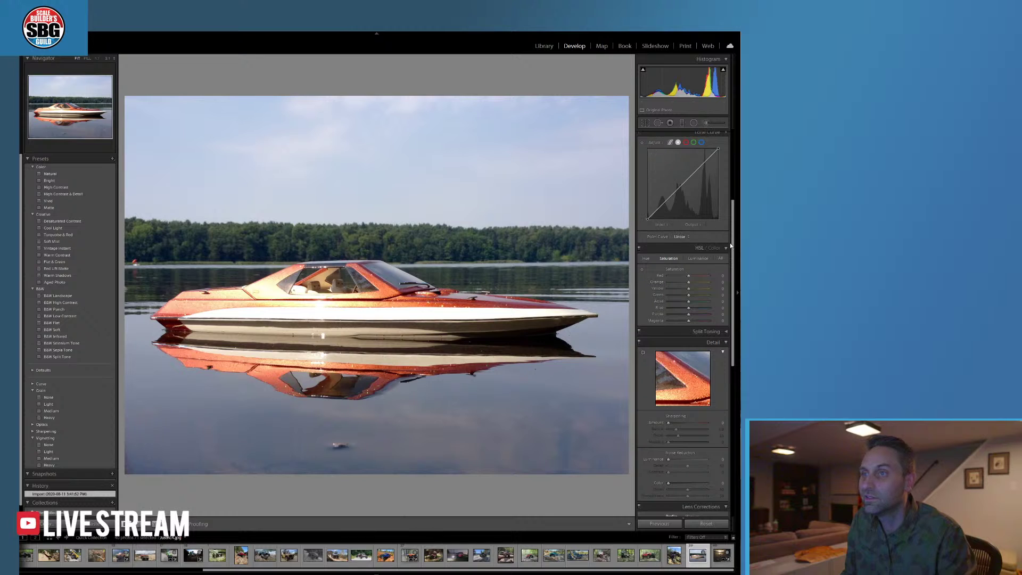
- Add a graduated filter over the sky of the boat photo, with cooler temperature, tint about 28 and exposure -0.07
drag(730, 245, 728, 127)
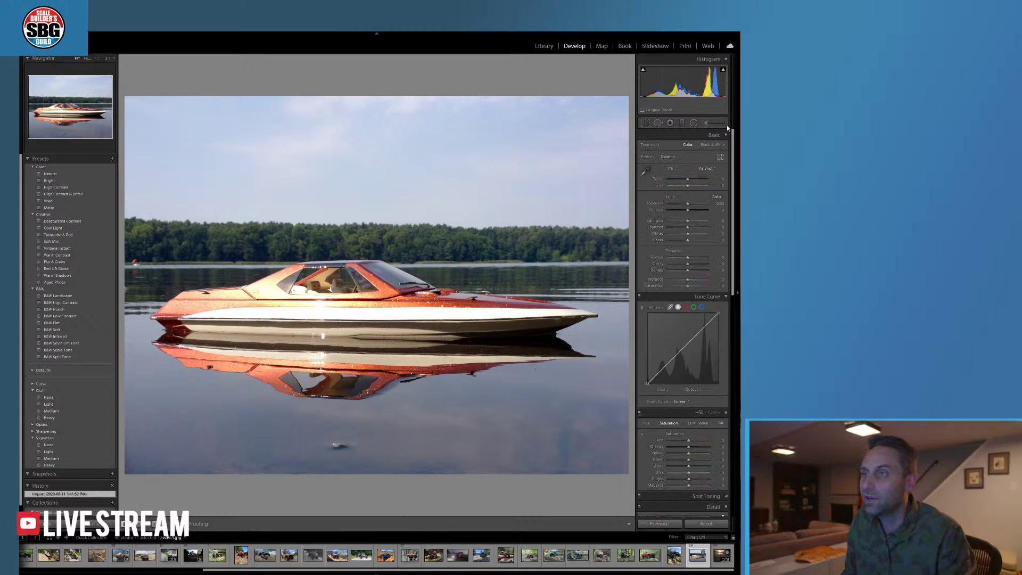
click(682, 124)
drag(365, 87, 365, 250)
drag(694, 153, 681, 155)
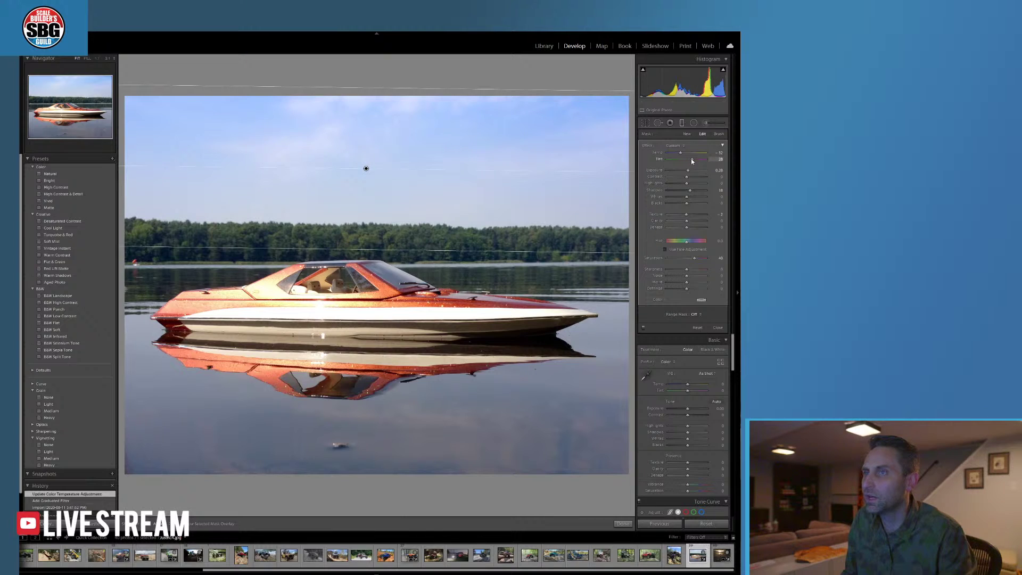
drag(692, 162, 692, 162)
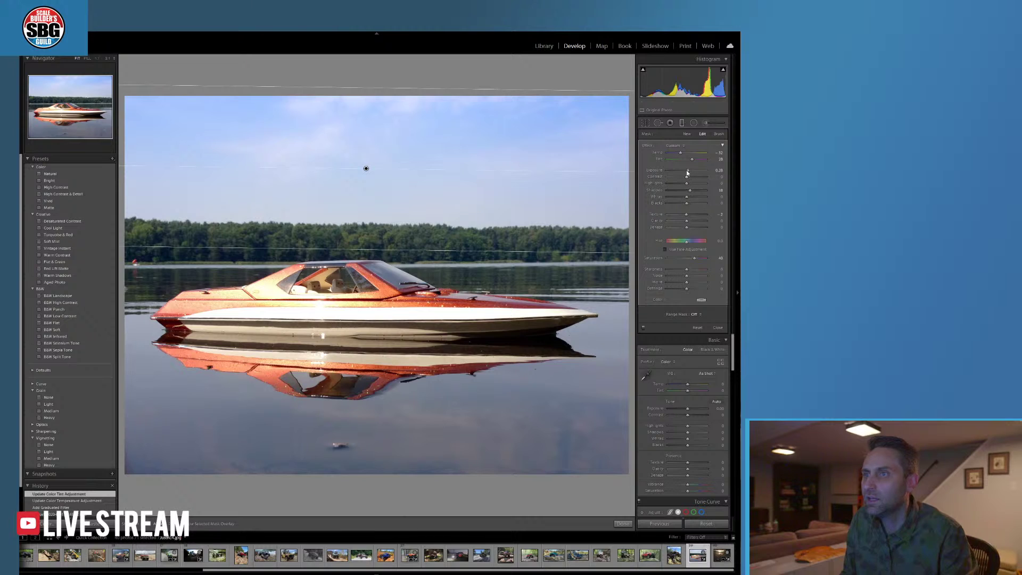
drag(687, 172, 684, 170)
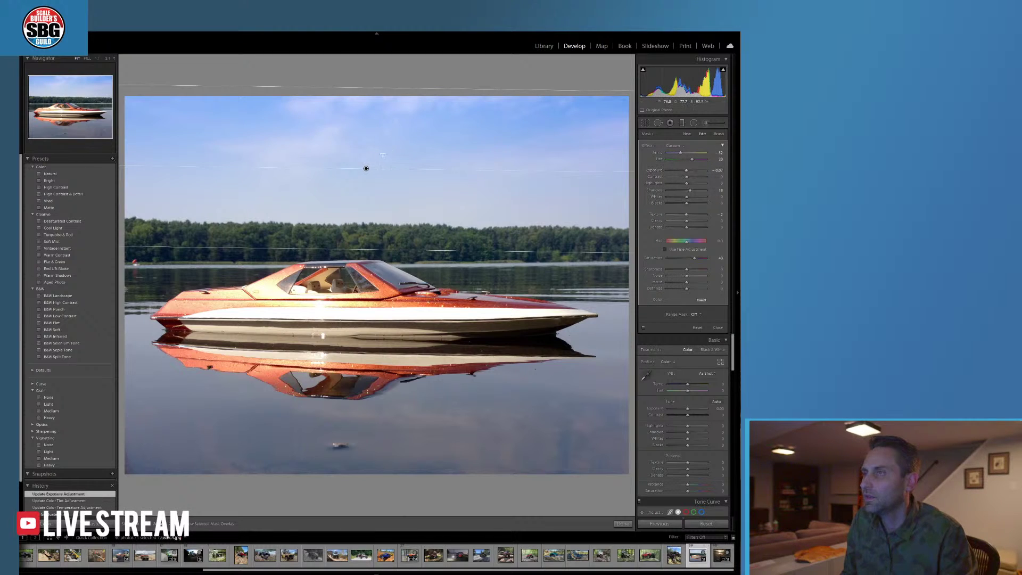
- Duplicate the sky's graduated filter and reposition the copy to darken and tint the water in front of the boat
right_click(366, 169)
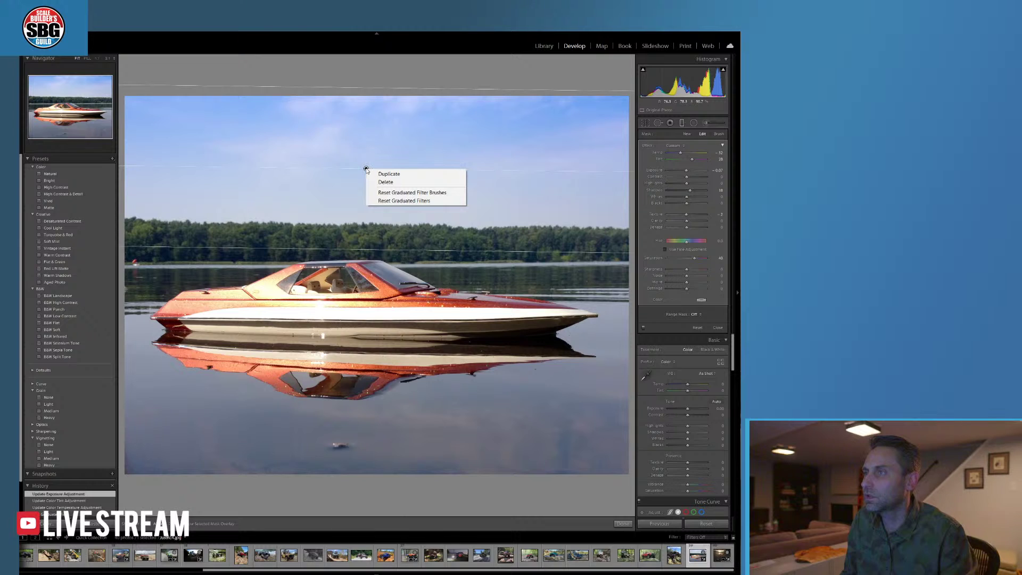
click(388, 174)
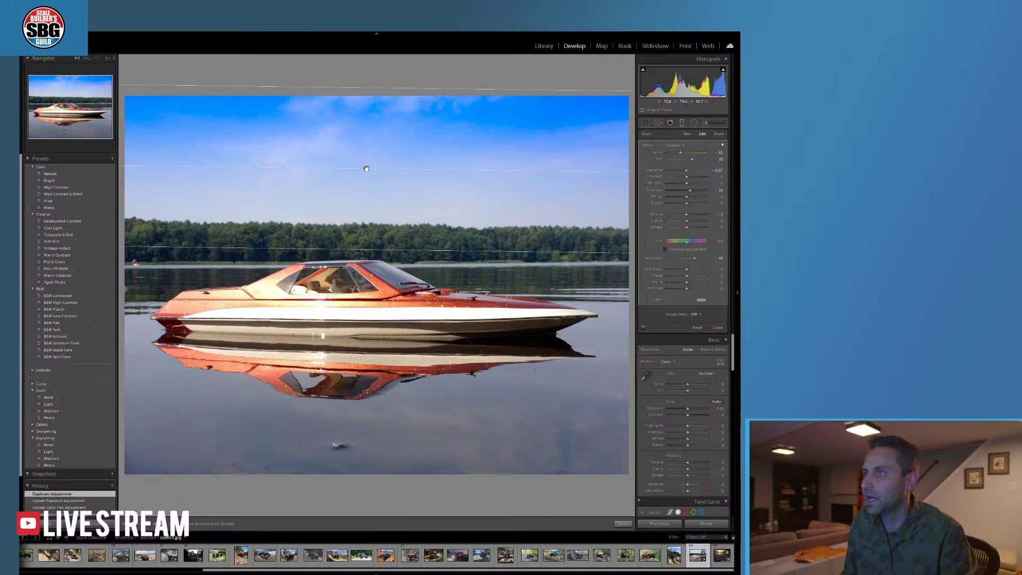
drag(366, 169, 315, 398)
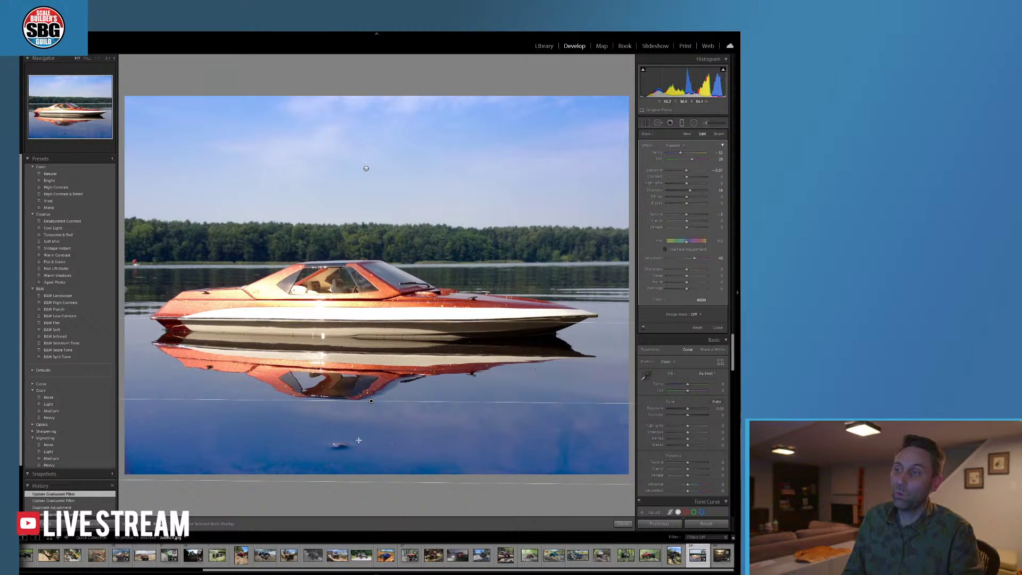
click(619, 524)
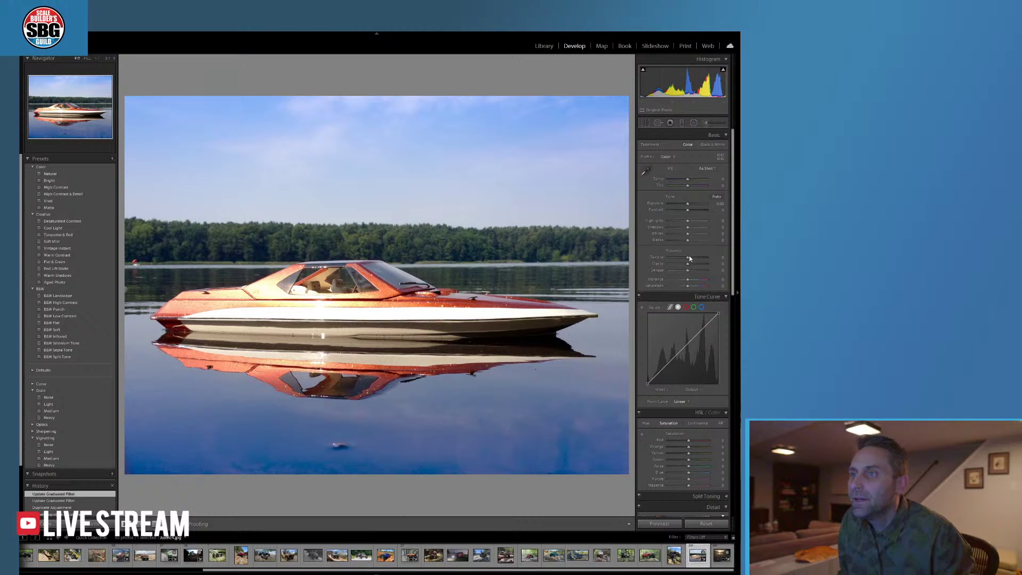
- Raise the texture and set clarity to +19, and heal away the red buoy and the spot in the water below it
drag(688, 257, 692, 267)
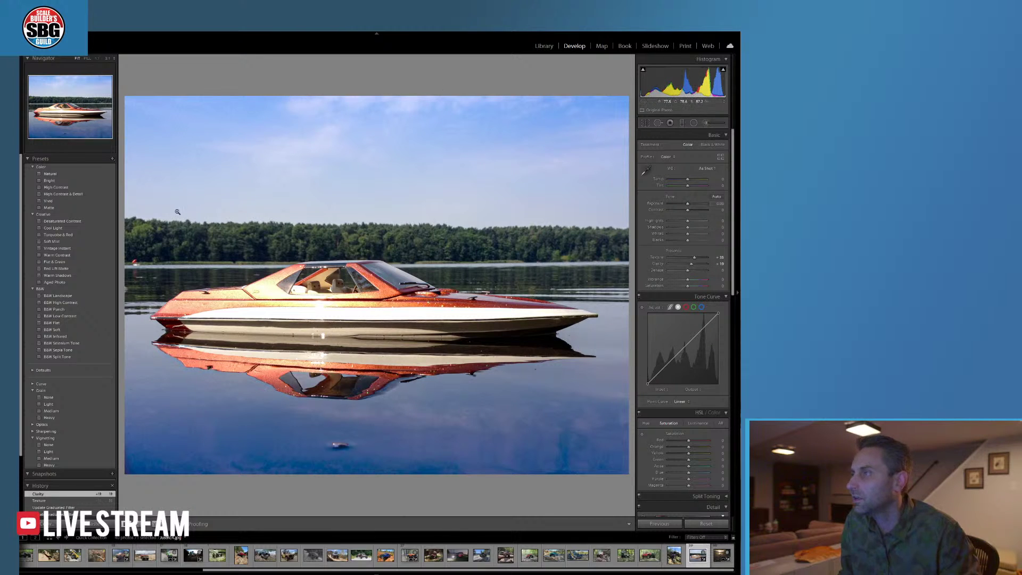
click(126, 255)
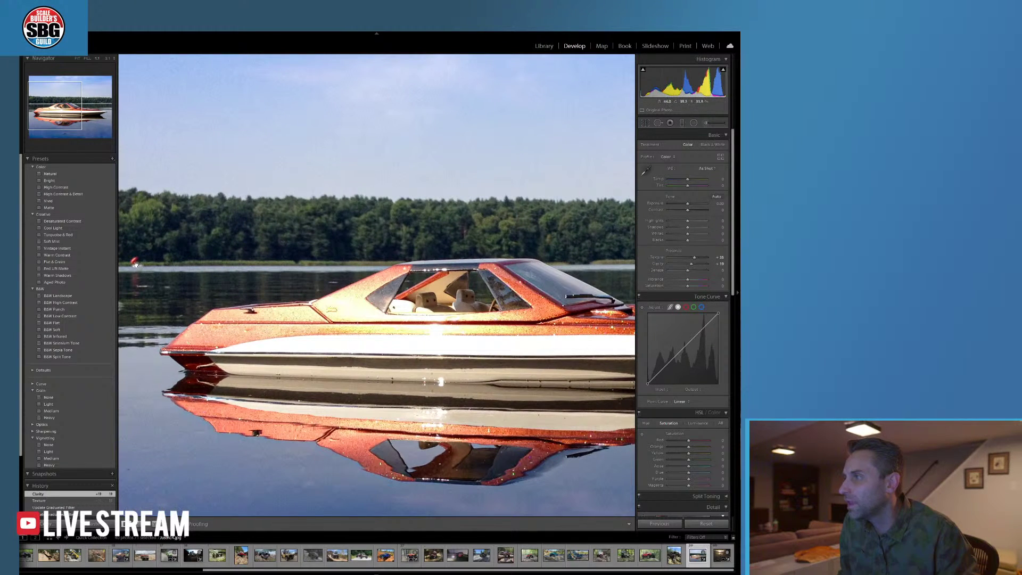
click(135, 264)
key(q)
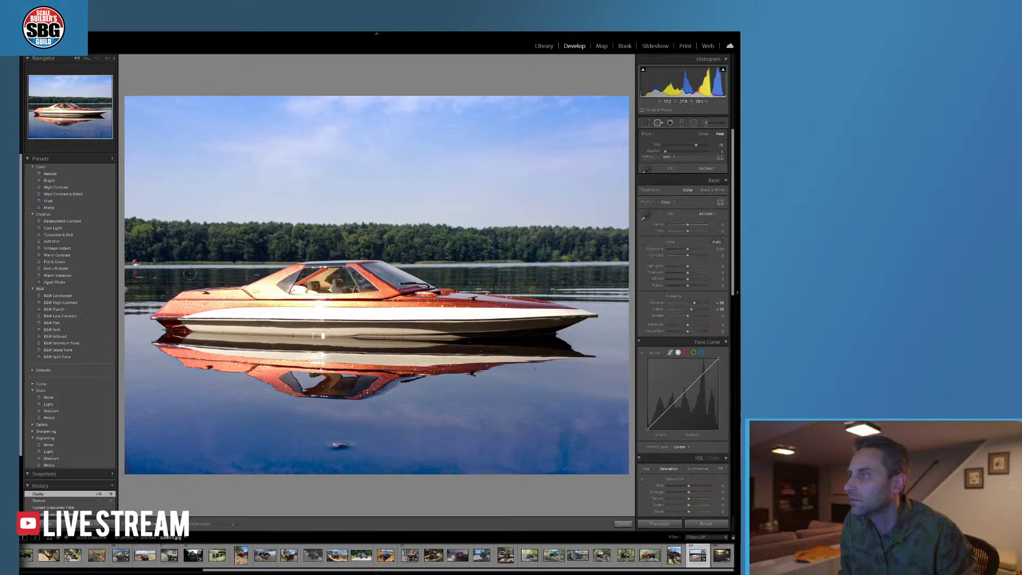
click(136, 262)
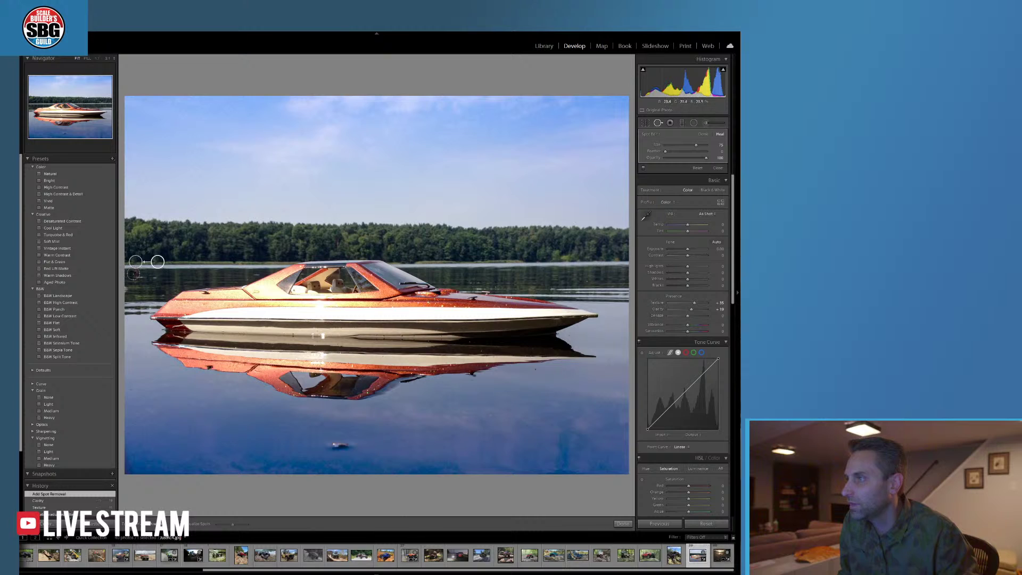
click(133, 275)
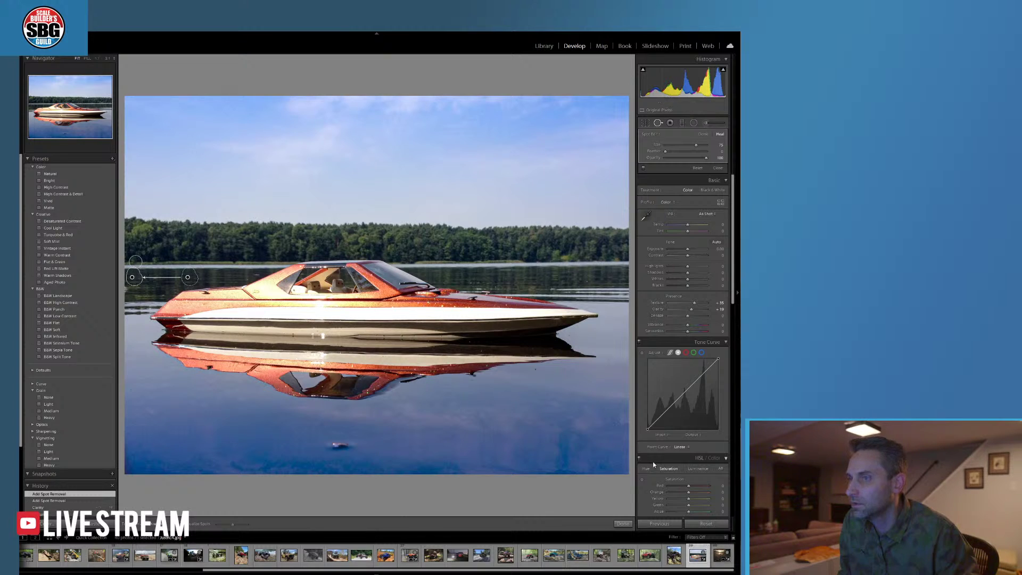
click(623, 524)
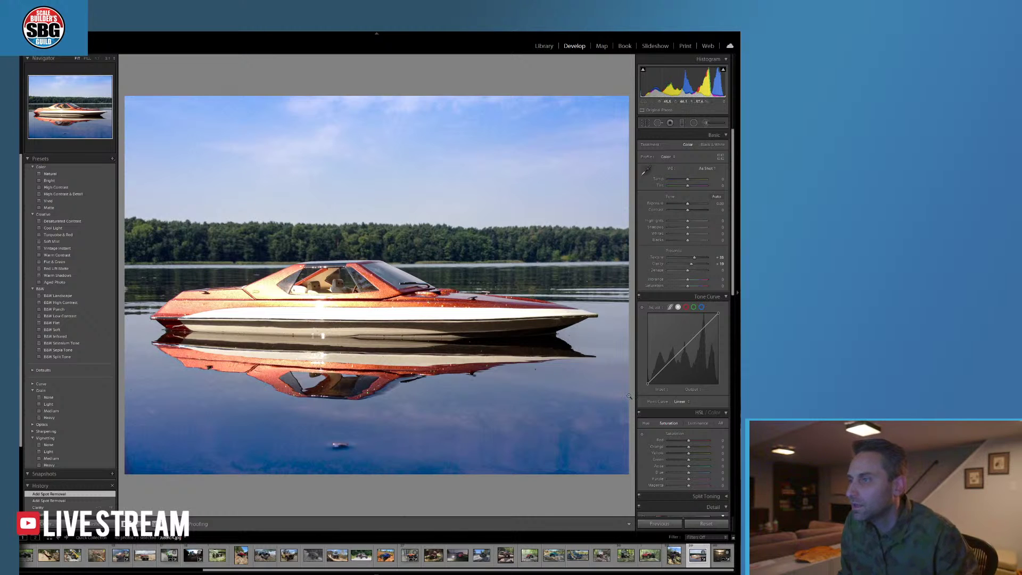
- Remove the floating debris below the boat with Spot Removal, sampling from clean water nearby
click(335, 450)
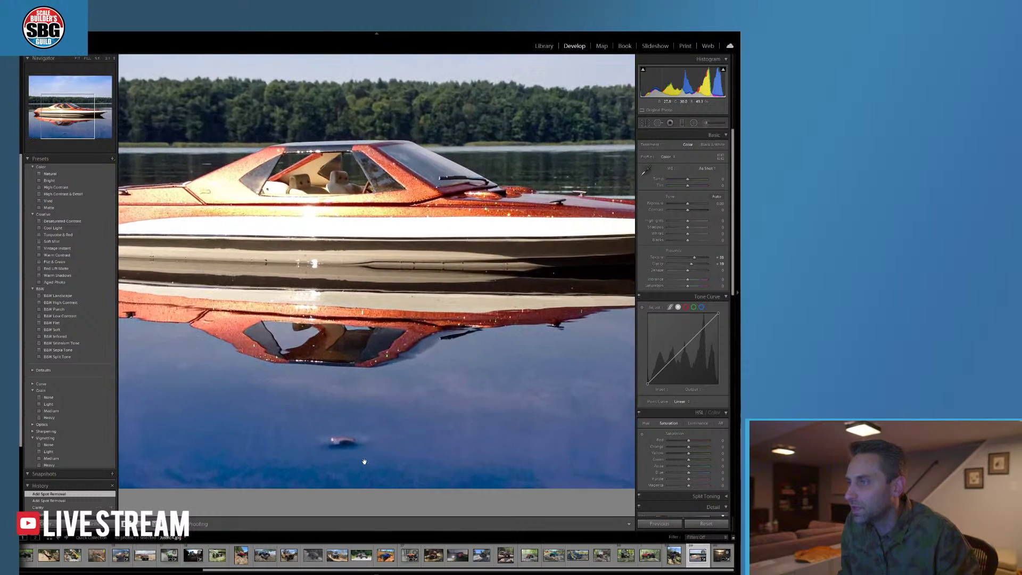
click(347, 455)
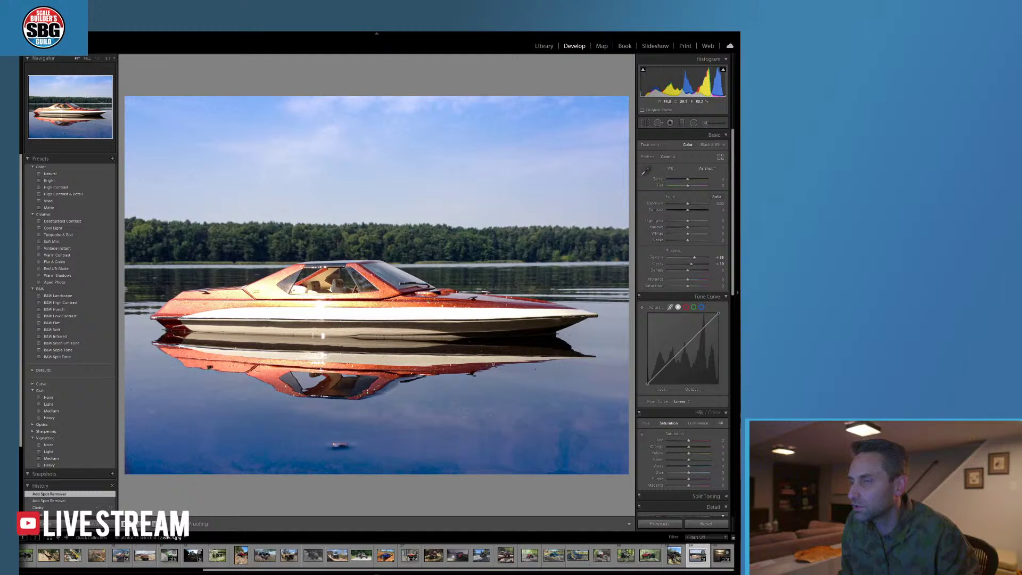
click(658, 123)
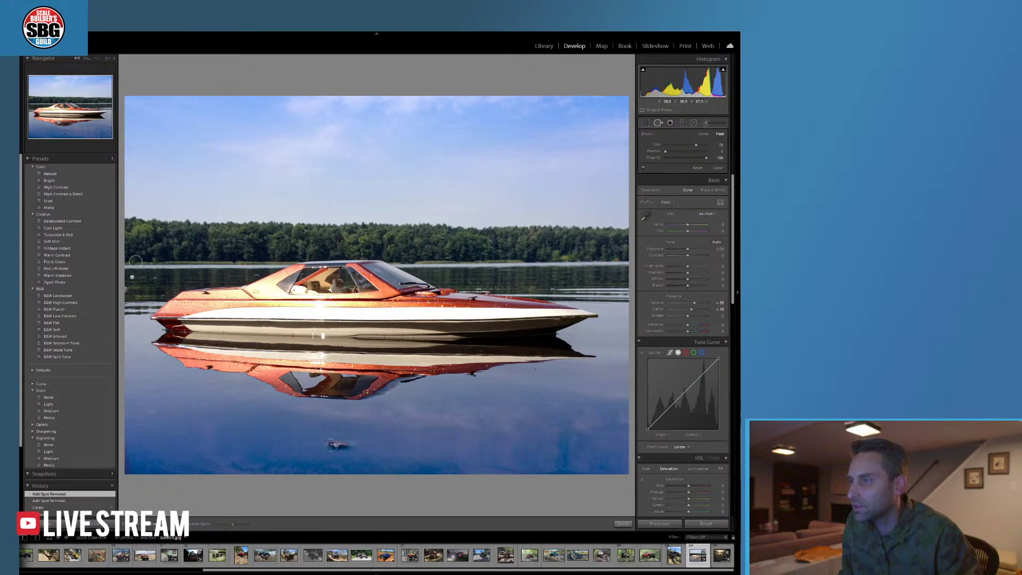
mouse_move(331, 445)
mouse_down()
mouse_move(379, 458)
mouse_move(387, 426)
mouse_up()
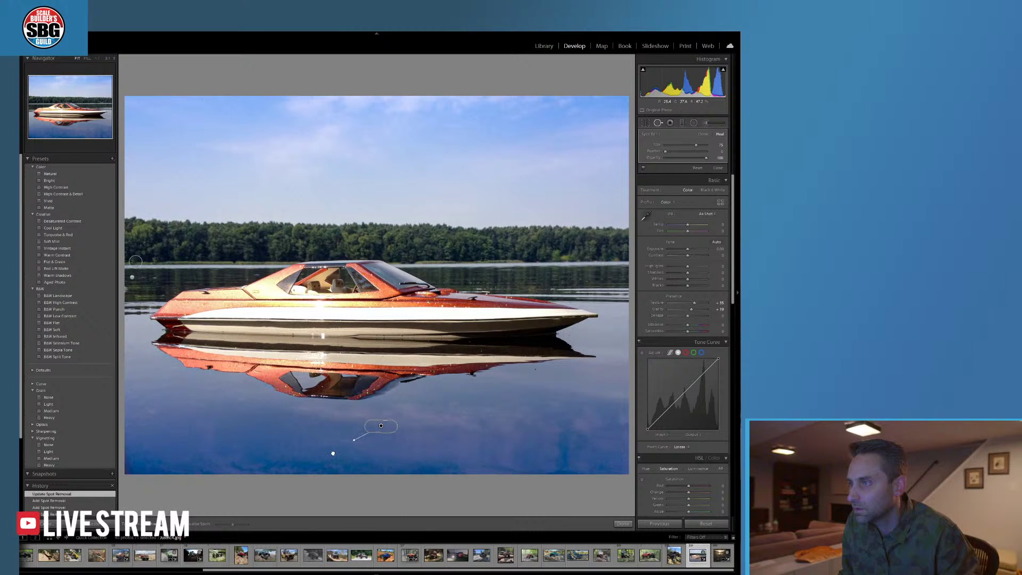
click(622, 523)
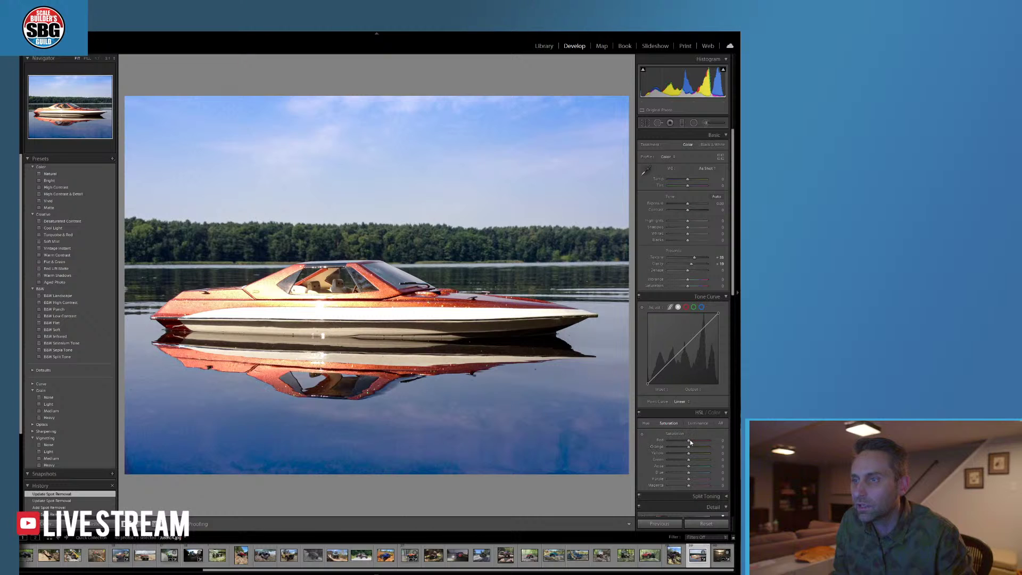
- Raise the red and orange saturation, and brush a warmer, more saturated adjustment over patches of the tree line
drag(688, 439, 699, 441)
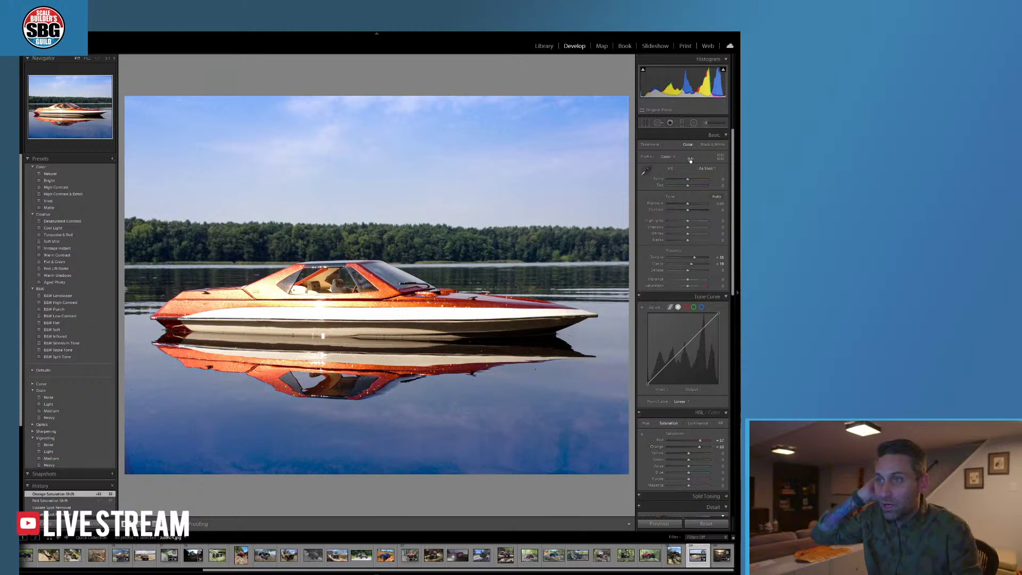
click(705, 124)
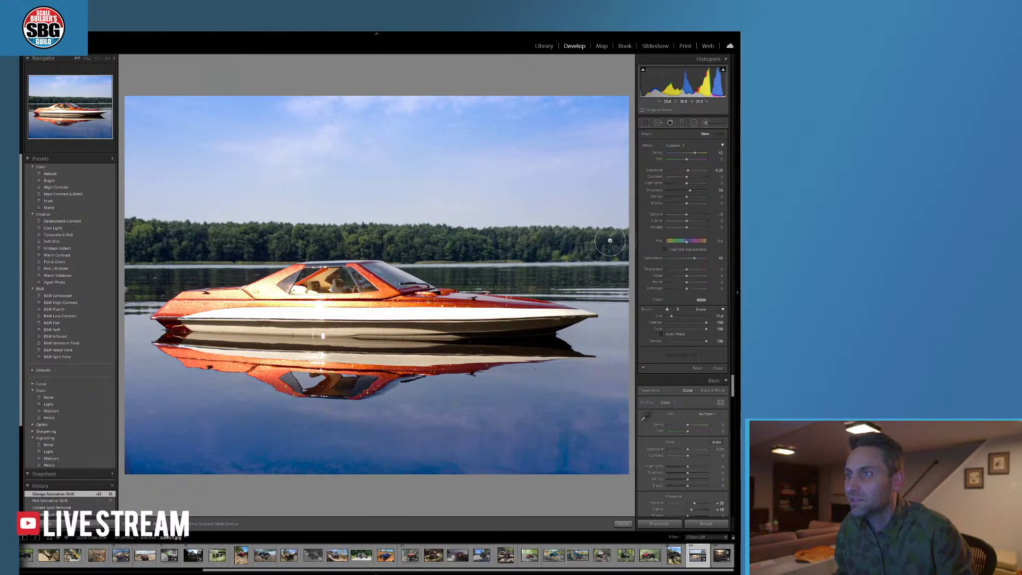
scroll(610, 240, down, 2)
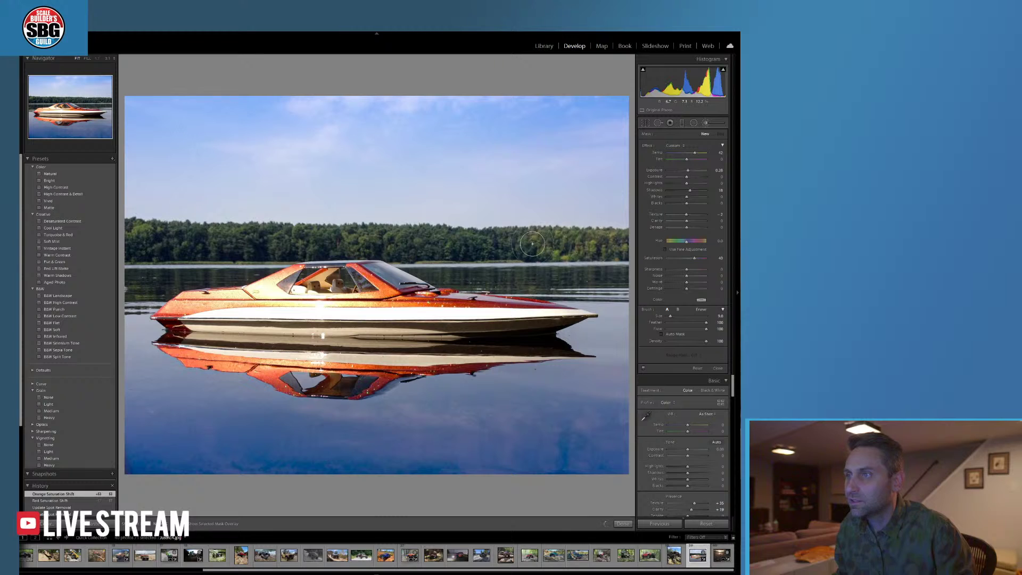
drag(533, 244, 344, 237)
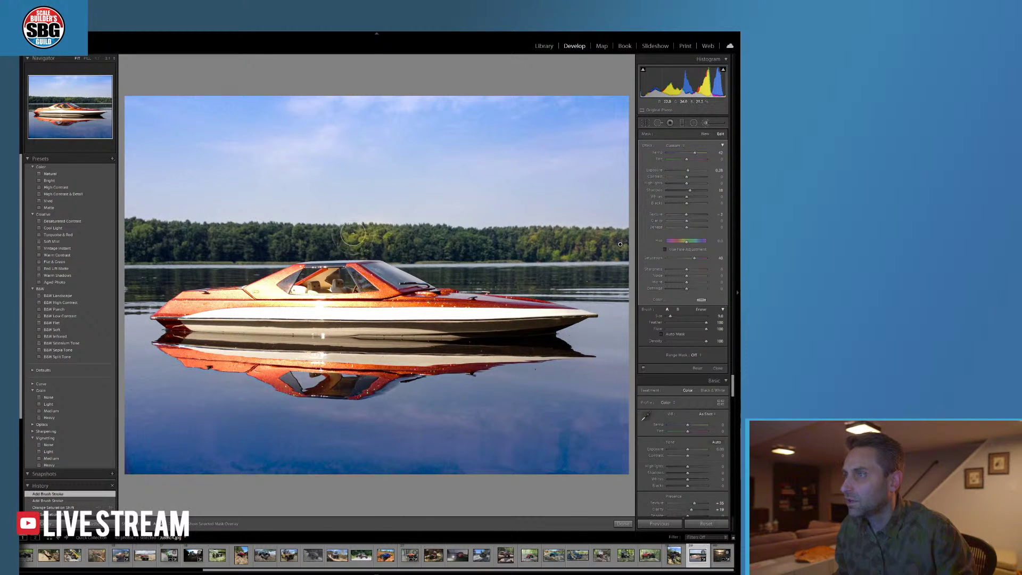
drag(350, 239, 140, 231)
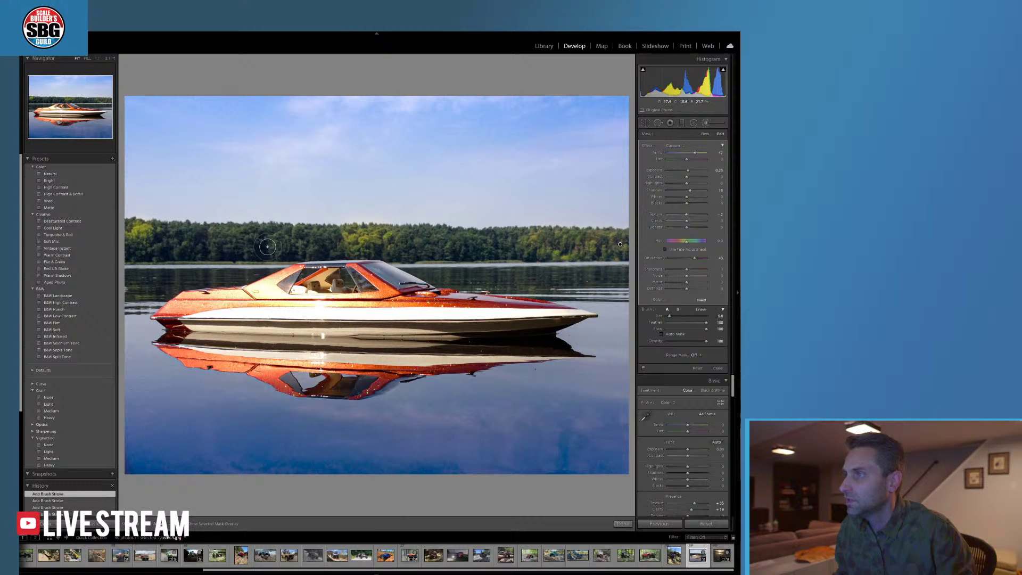
scroll(276, 244, up, 1)
scroll(276, 243, up, 2)
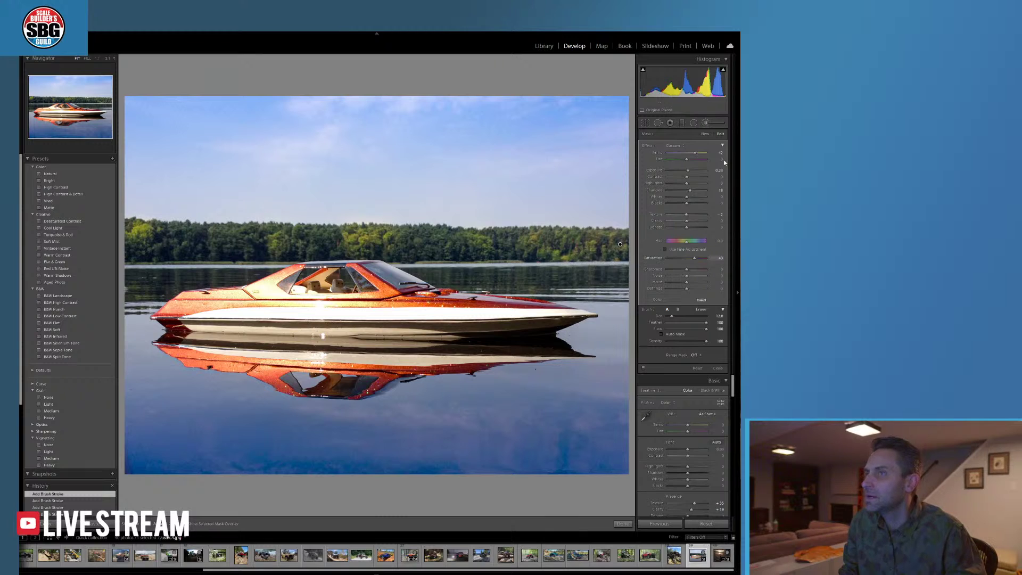
- Add a radial filter centred around the whole boat, with slightly warm temperature and moderately raised saturation
click(693, 123)
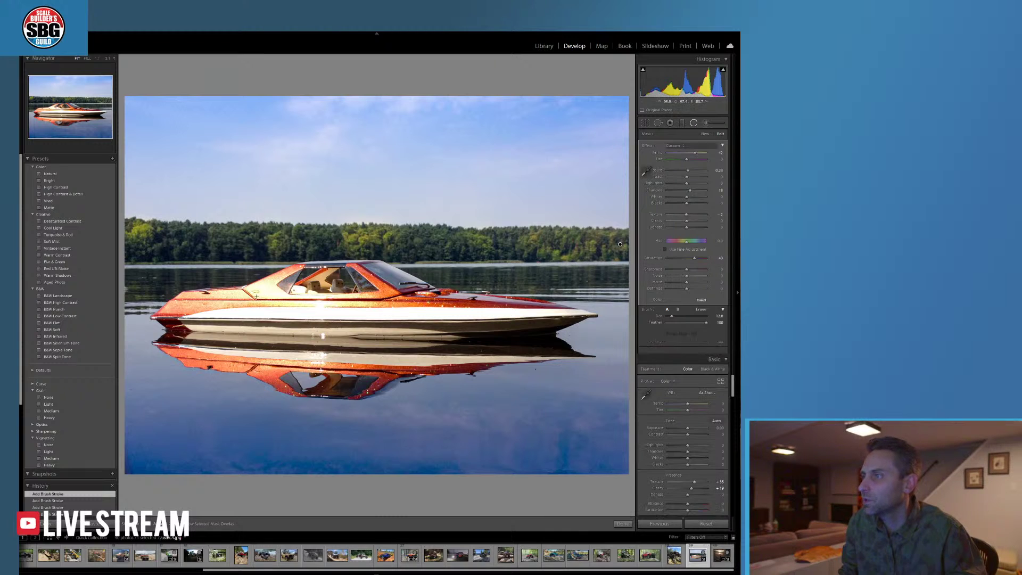
drag(234, 297, 536, 367)
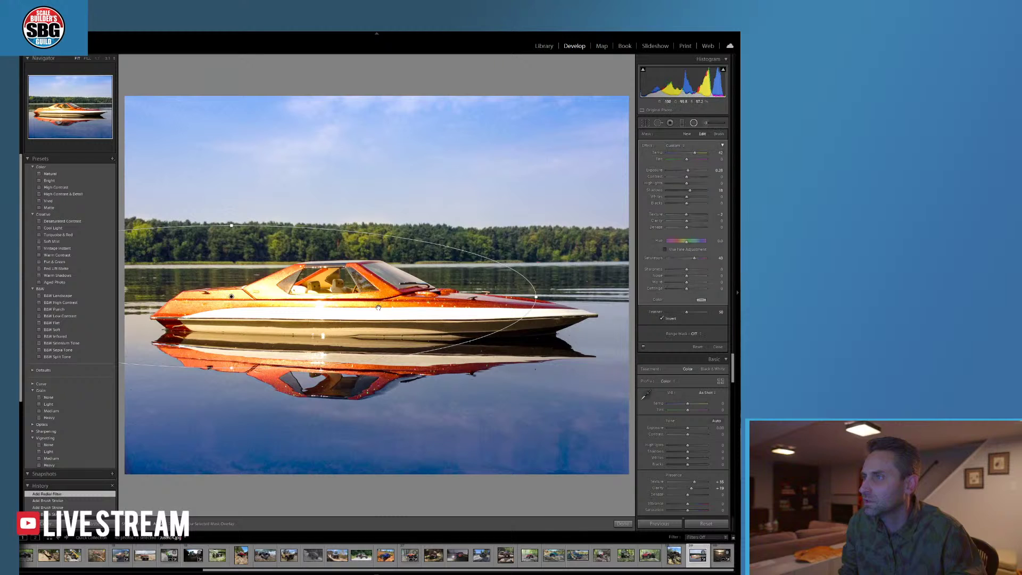
drag(381, 298, 522, 315)
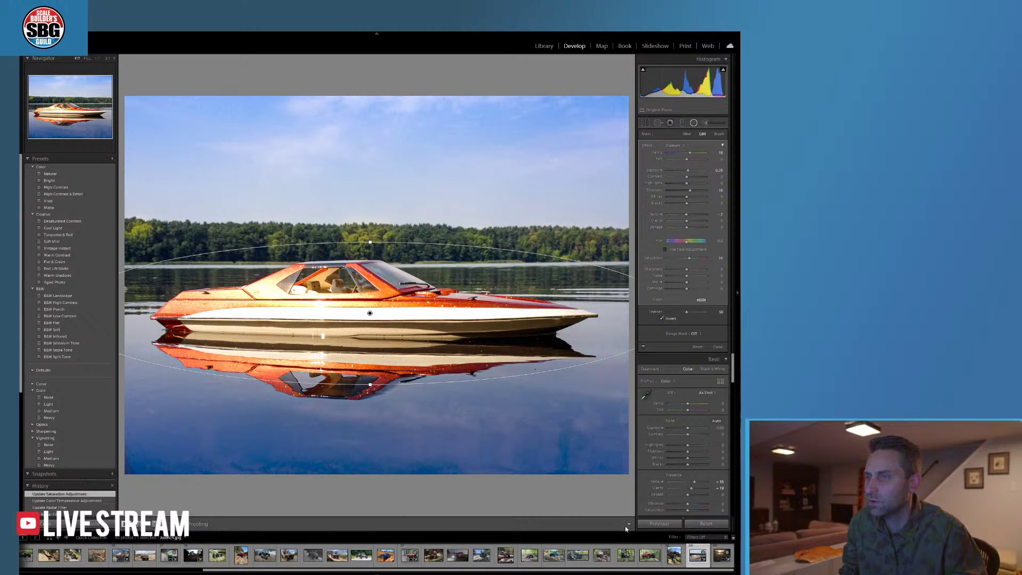
click(623, 523)
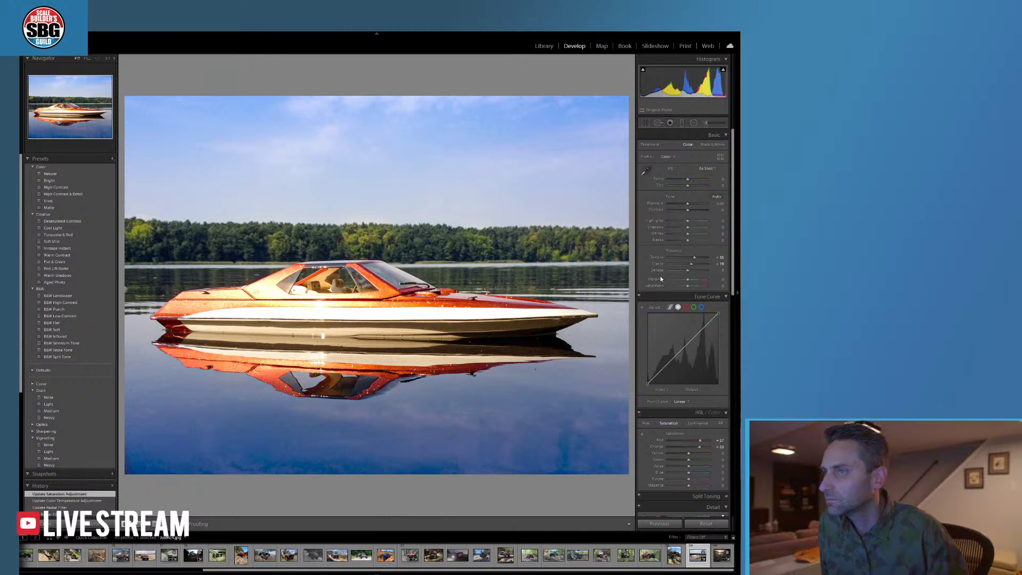
- Lower the exposure of the boat's radial filter slightly below zero and finish editing the filter
click(692, 123)
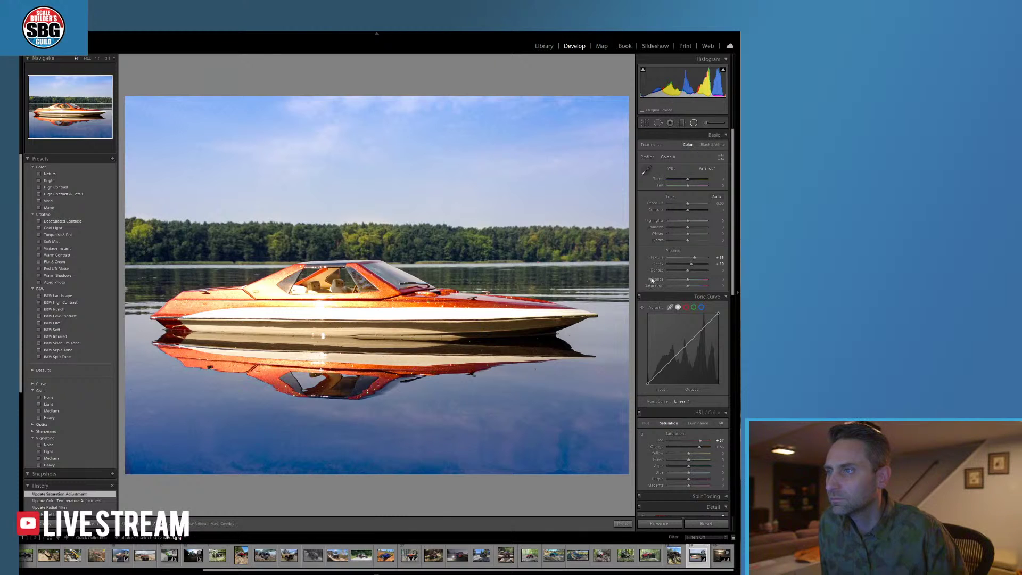
click(370, 313)
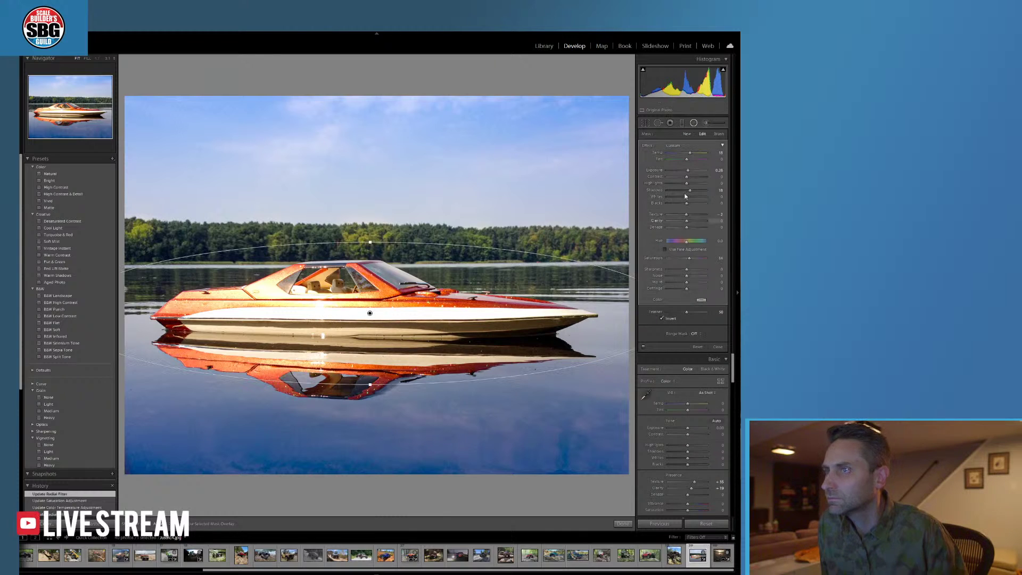
drag(686, 172, 684, 172)
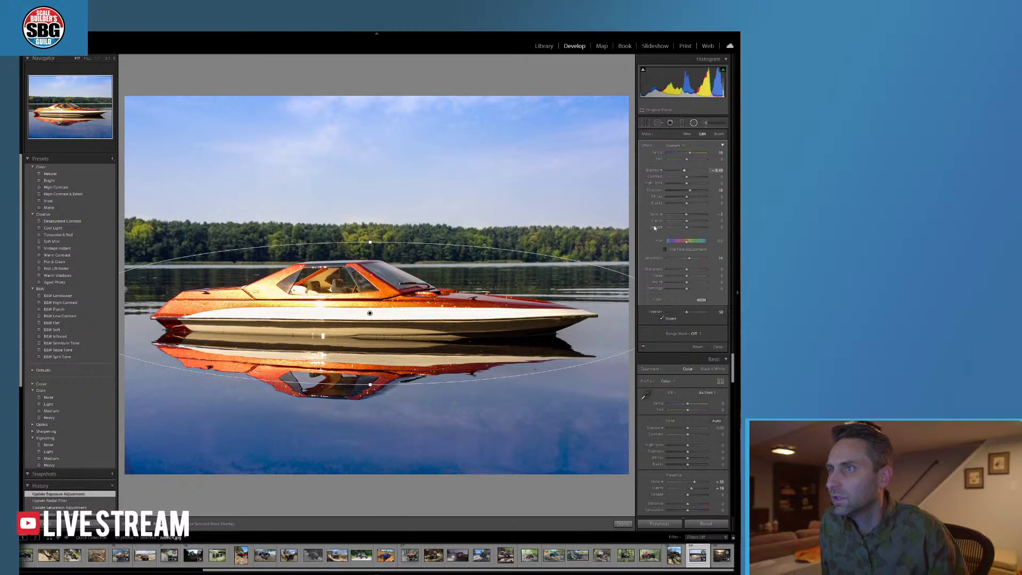
click(622, 523)
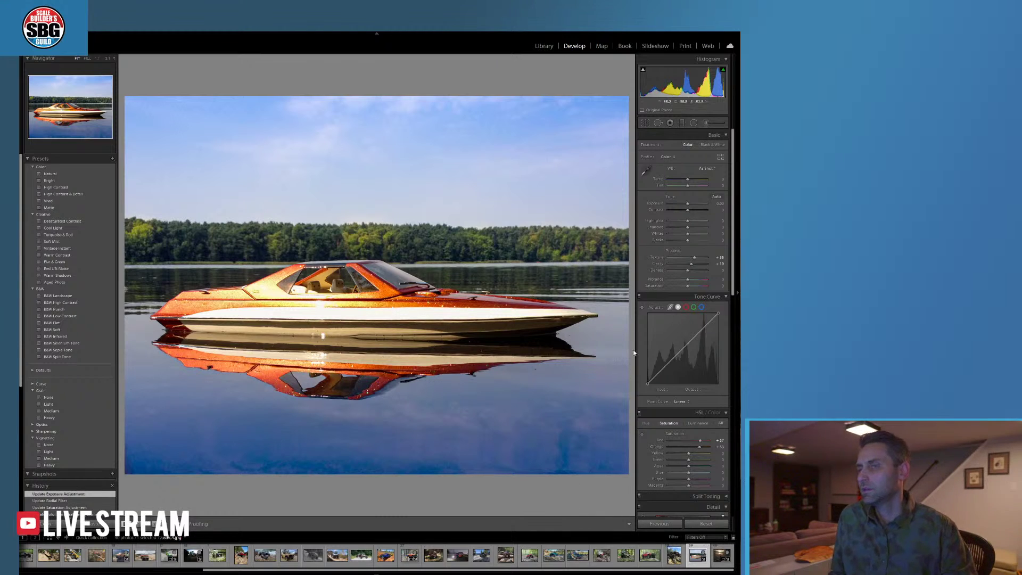
- Try stronger shadow lifts on the whole photo, and settle the shadows at about +12
drag(688, 228, 692, 229)
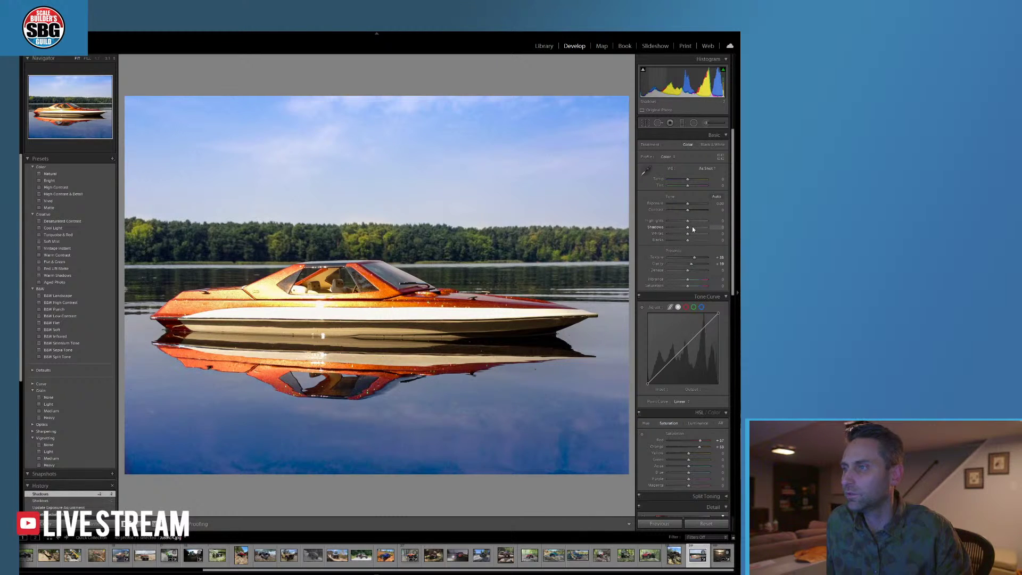
click(694, 228)
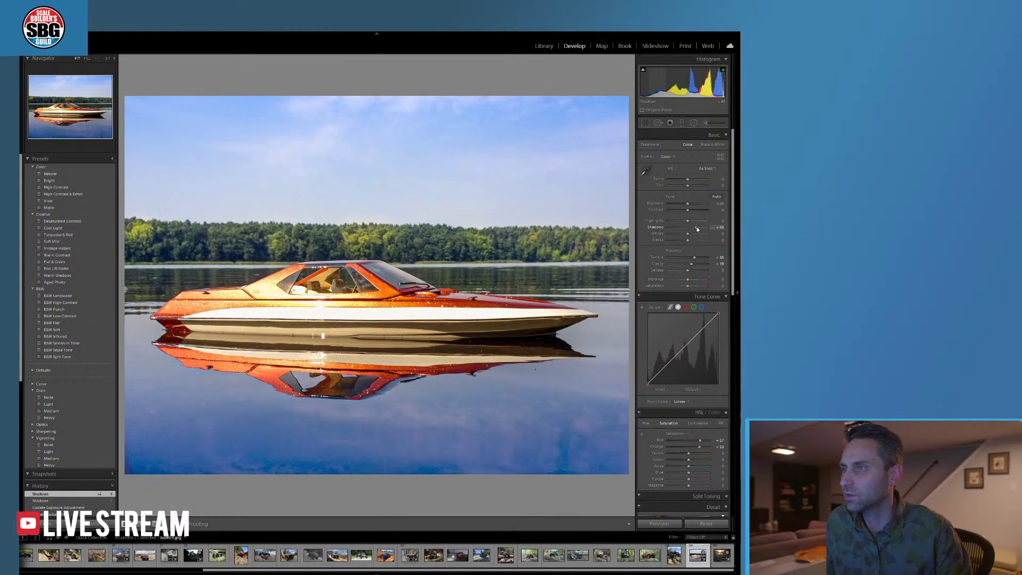
drag(694, 228, 689, 228)
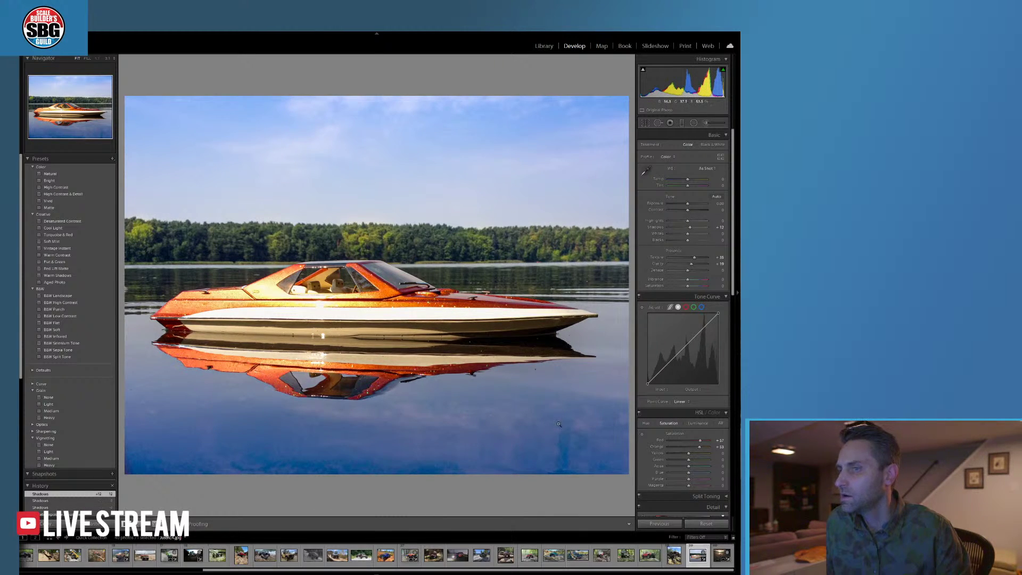